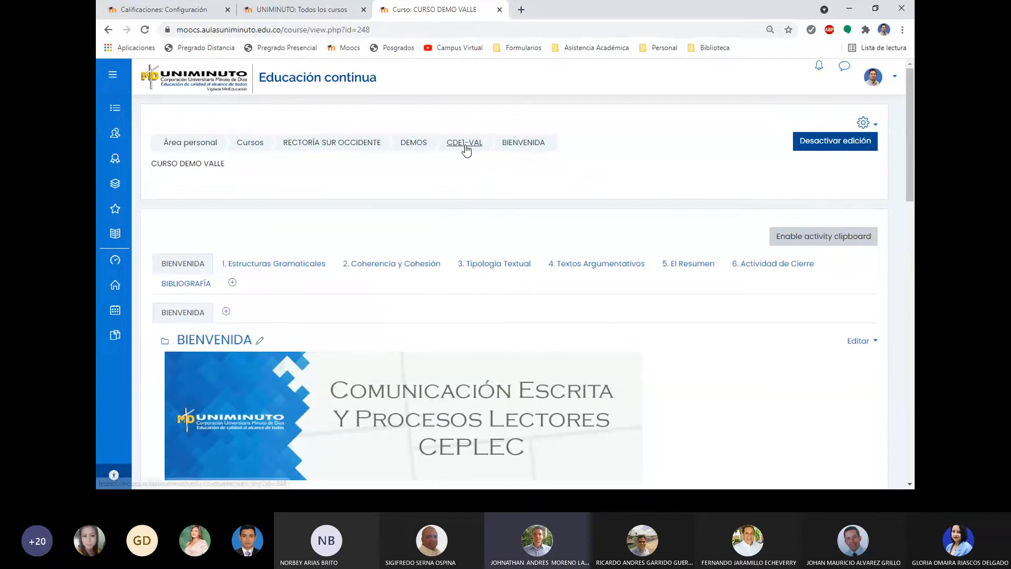
Open the course's Configuración Calificaciones page
click(864, 124)
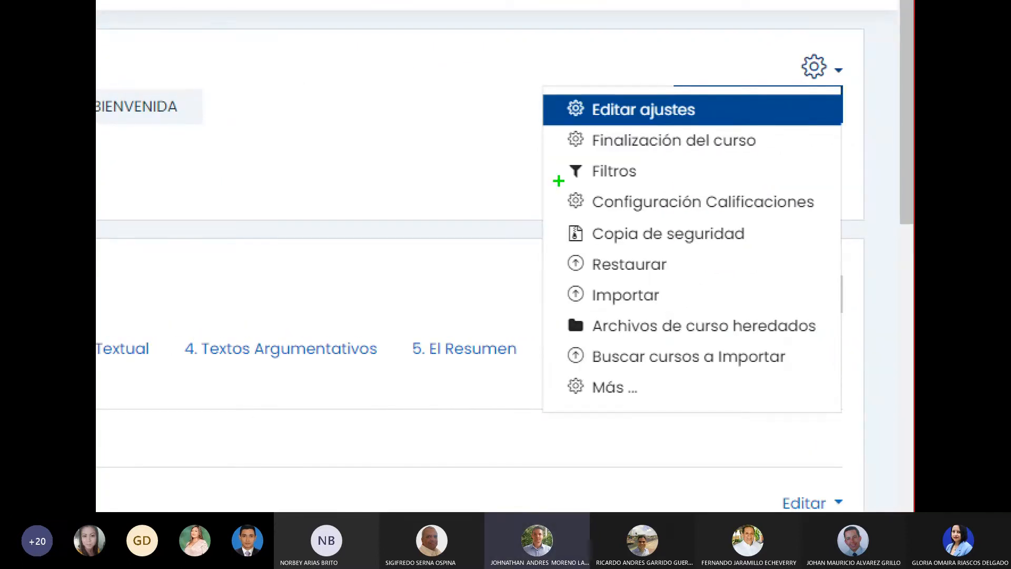
drag(550, 181, 751, 231)
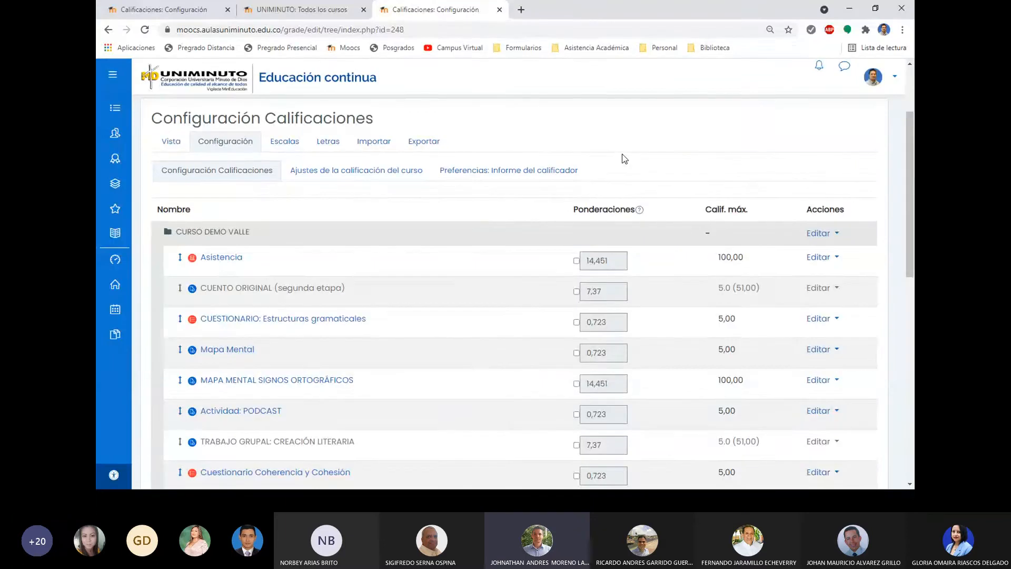
scroll(621, 154, down, 1)
scroll(621, 153, up, 1)
Review the gradebook structure from the CURSO DEMO VALLE category through its activities to the course total
drag(910, 212, 911, 242)
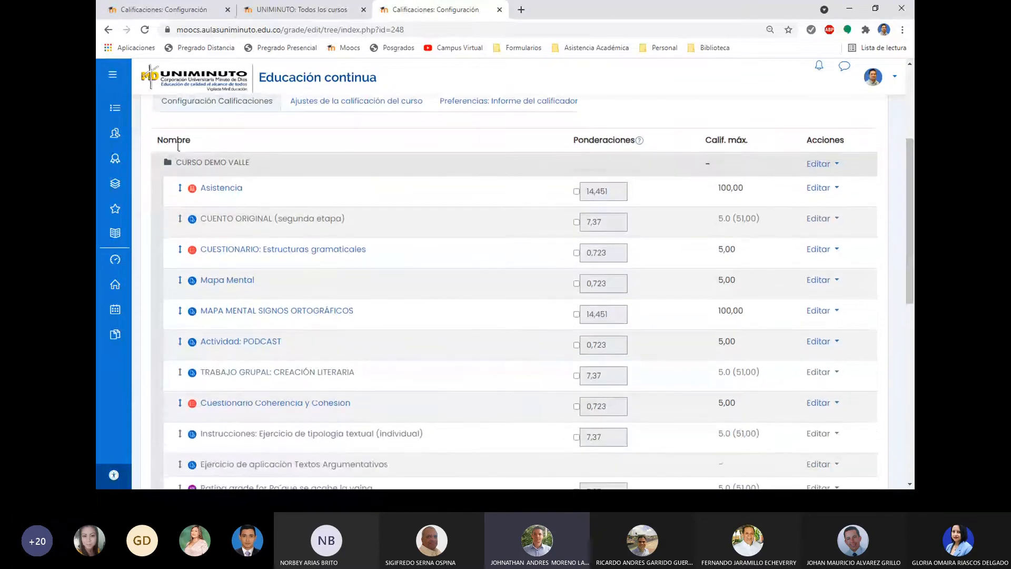
drag(175, 162, 250, 166)
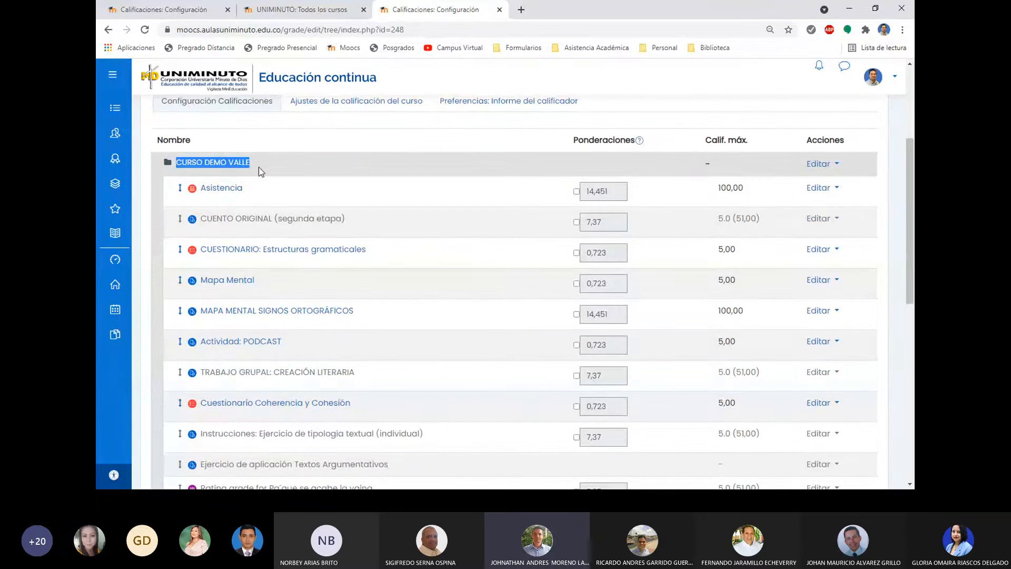
scroll(257, 163, down, 1)
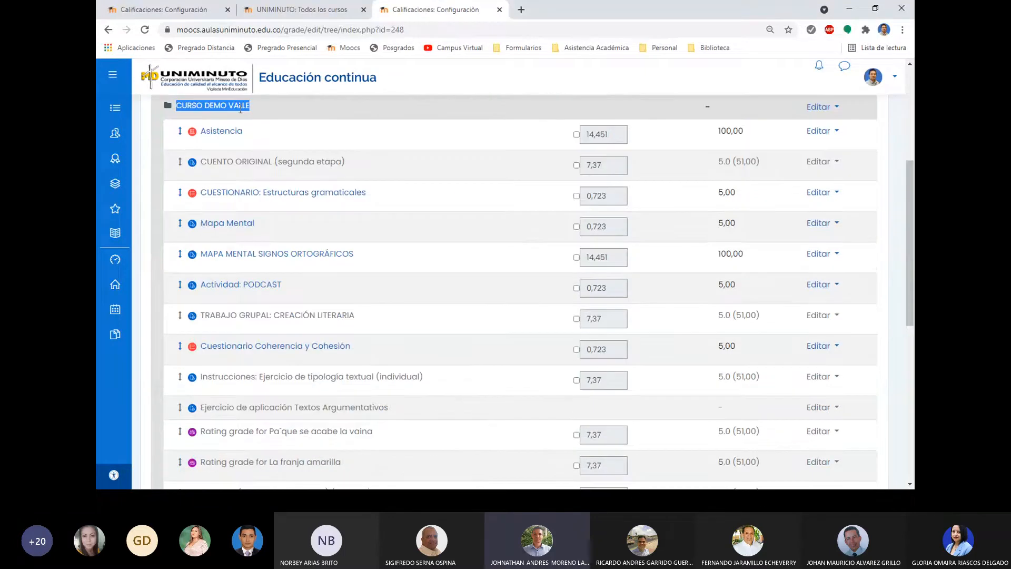
scroll(240, 109, down, 4)
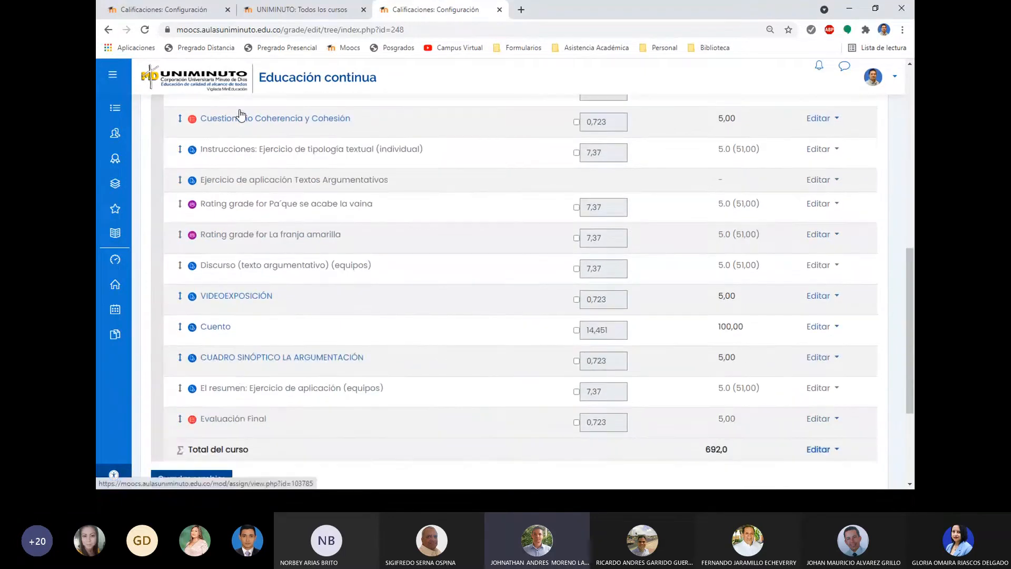
scroll(241, 118, down, 3)
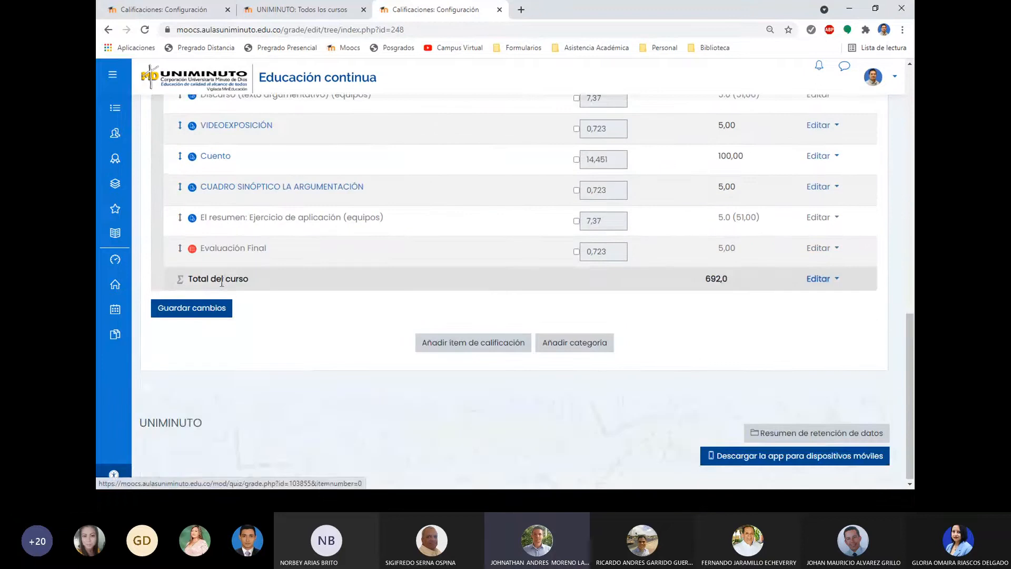
drag(188, 277, 260, 287)
scroll(266, 289, up, 1)
scroll(266, 289, up, 3)
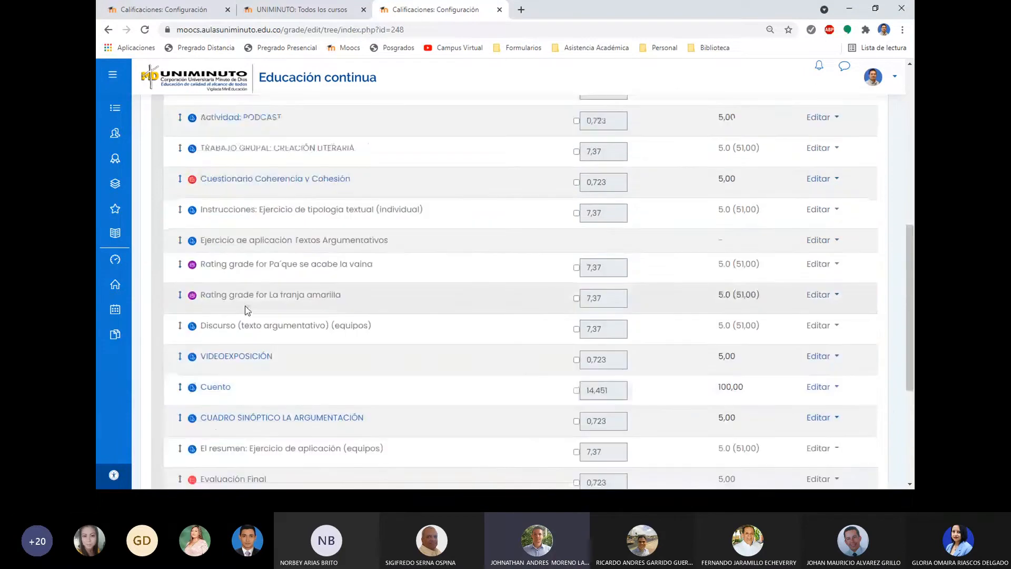
scroll(248, 285, up, 3)
scroll(269, 285, up, 1)
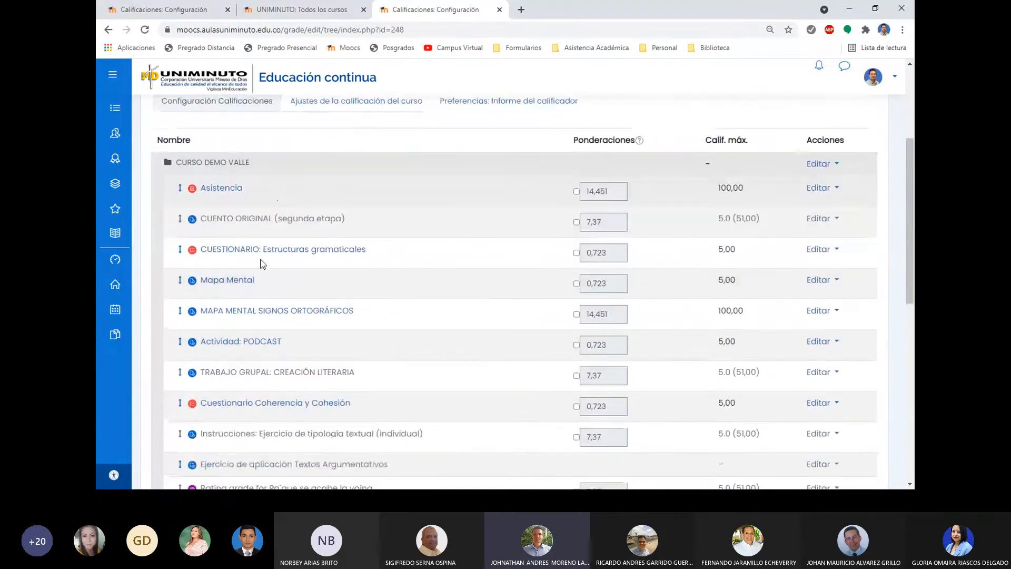
scroll(262, 257, up, 2)
scroll(279, 246, down, 1)
Compare the maximum grades of the activities, especially Asistencia and MAPA MENTAL SIGNOS ORTOGRÁFICOS
double_click(729, 245)
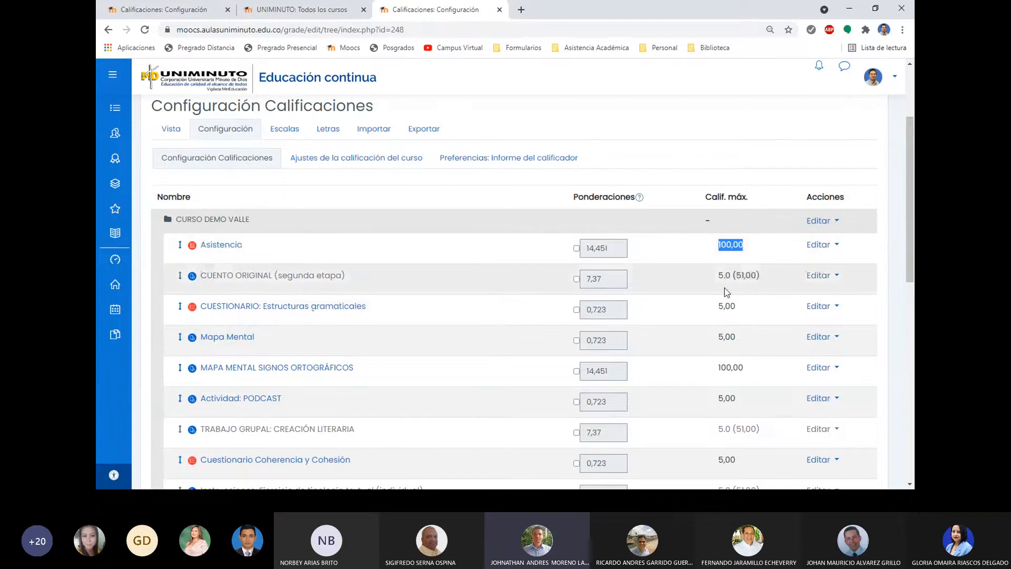
scroll(726, 293, down, 1)
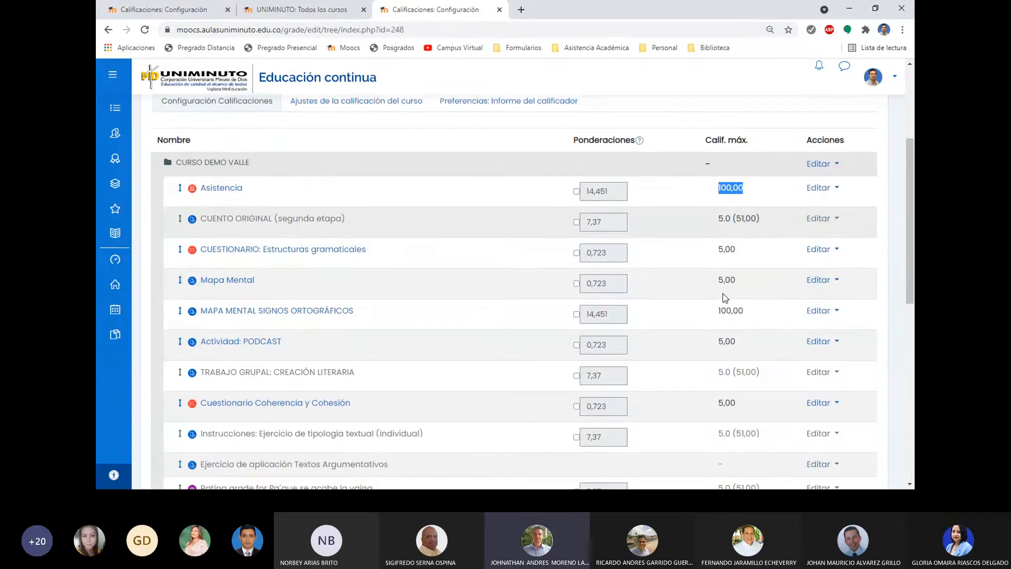
drag(717, 310, 742, 306)
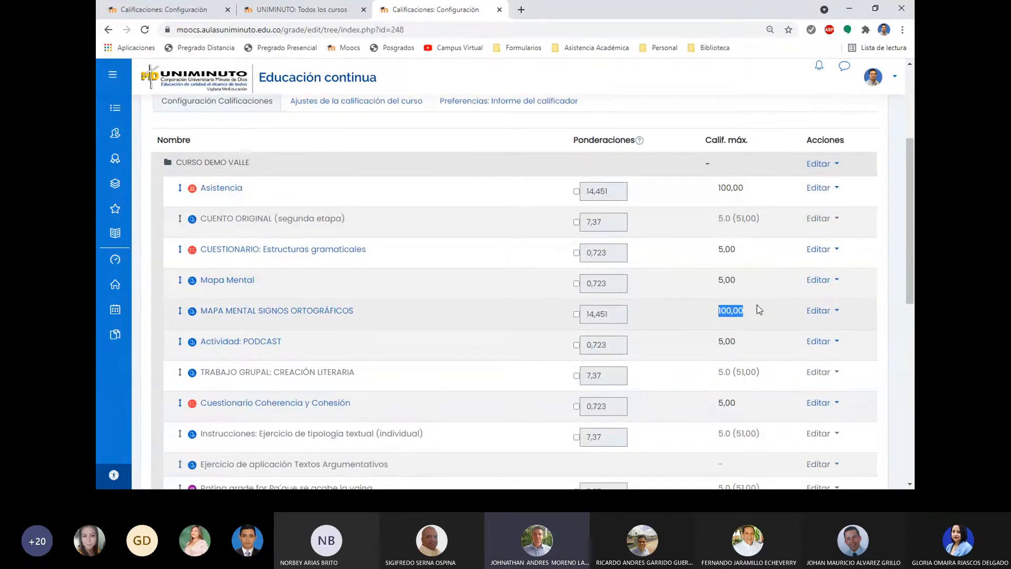
click(722, 325)
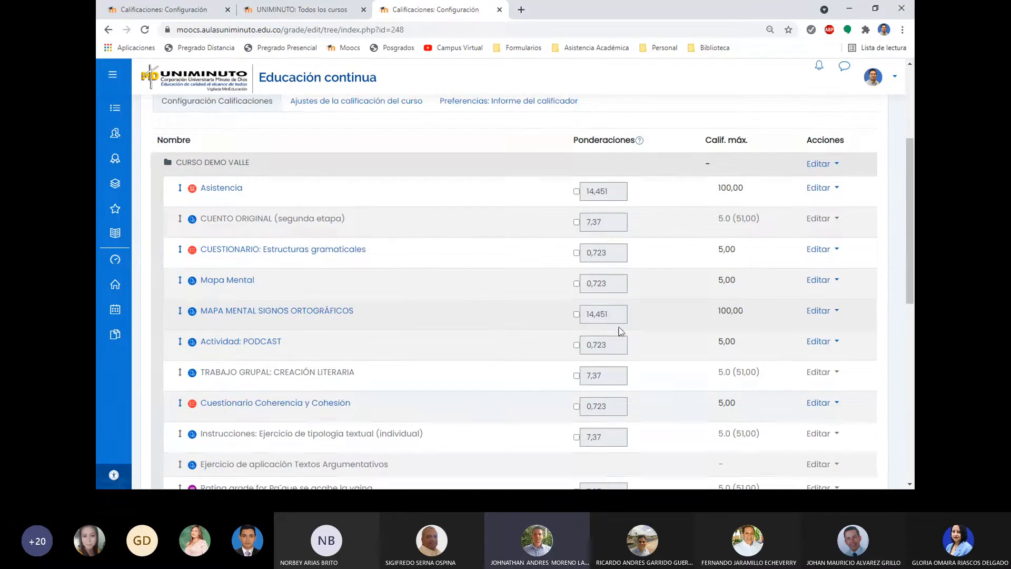
double_click(708, 311)
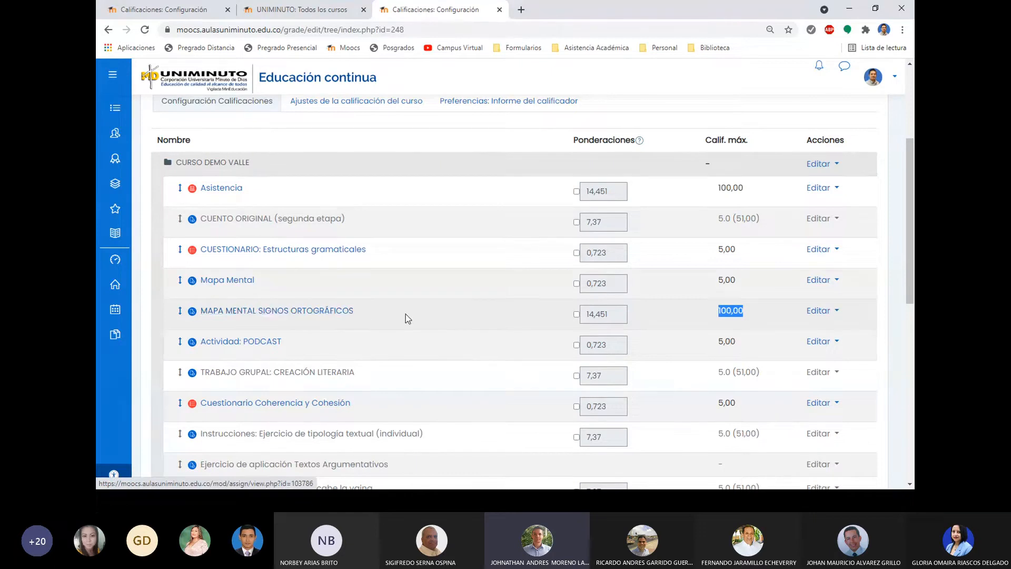
scroll(406, 314, down, 1)
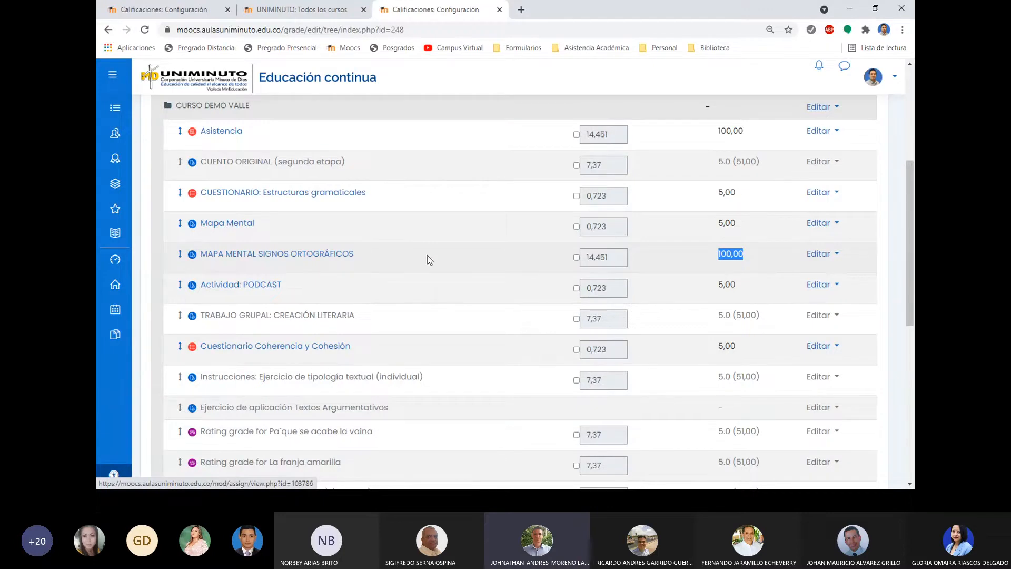
click(429, 259)
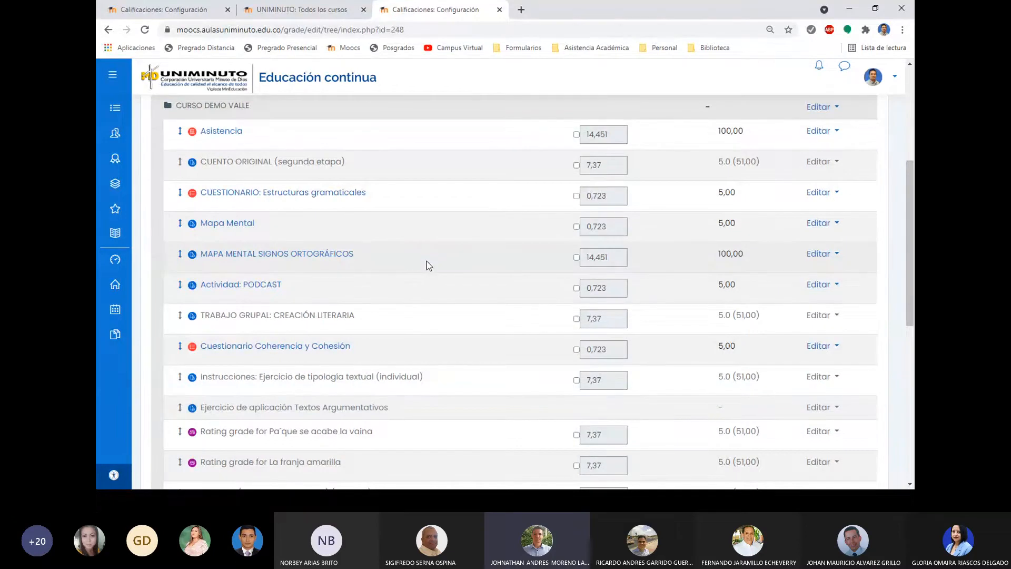
scroll(421, 246, up, 2)
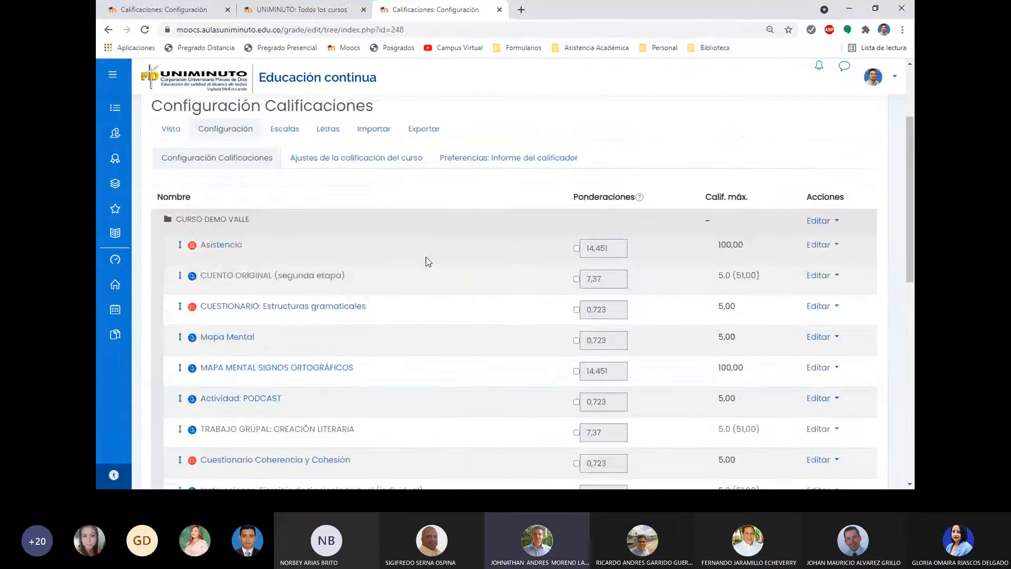
scroll(428, 262, down, 1)
scroll(606, 253, down, 1)
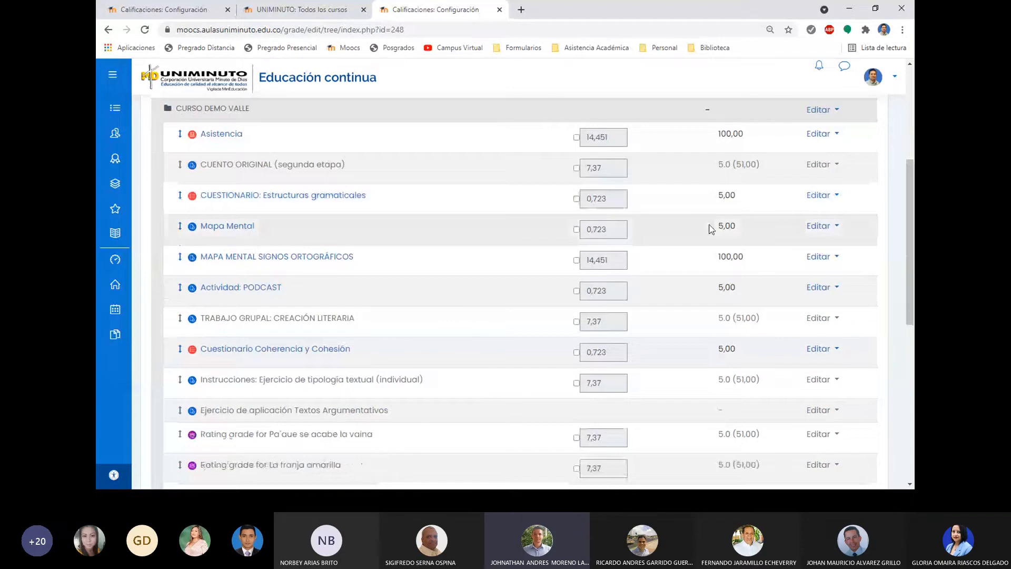
scroll(716, 200, up, 2)
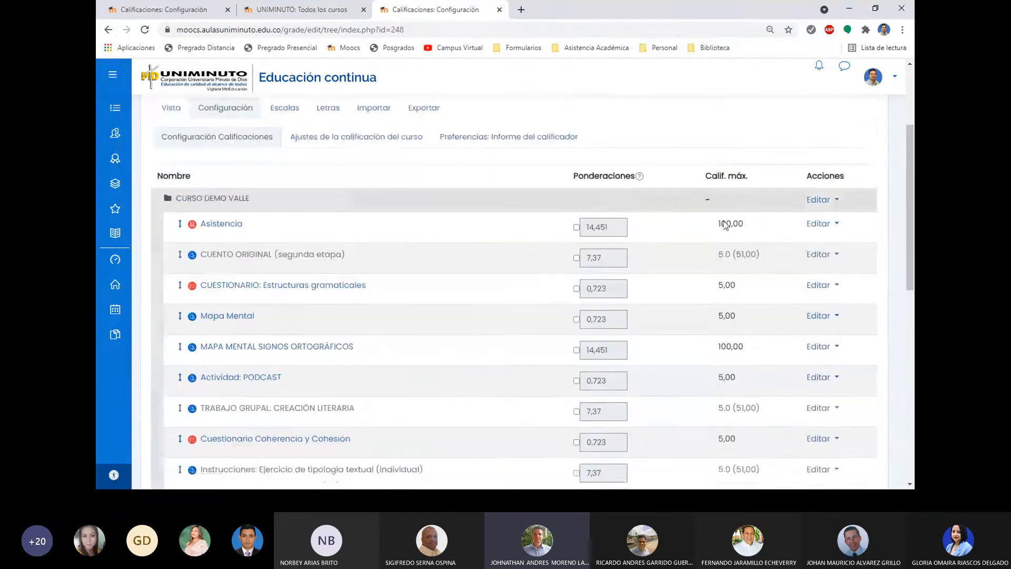
Check the calculation method and maximum grade of the course total against the activities listed above it
scroll(725, 225, down, 10)
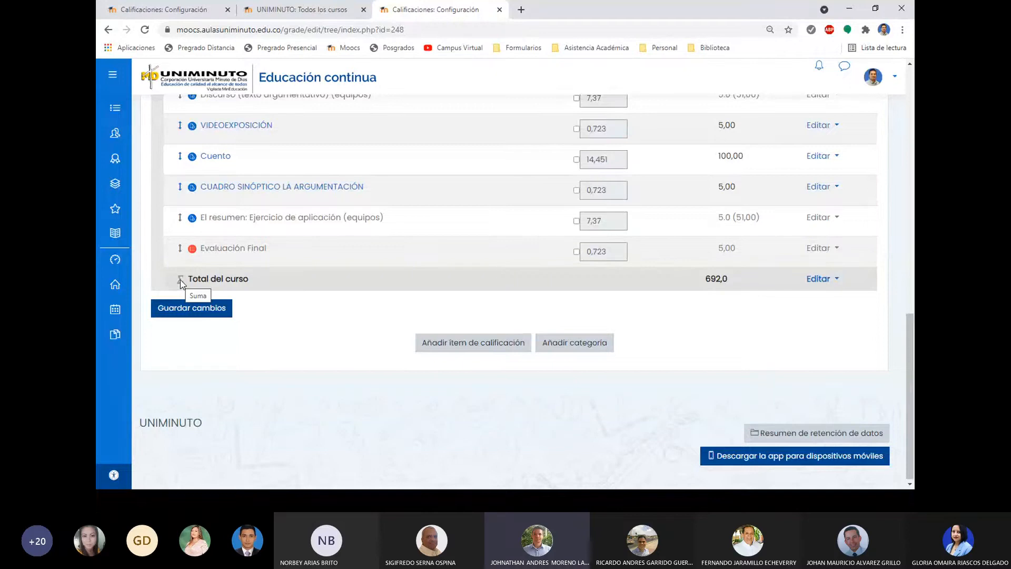
drag(705, 278, 729, 283)
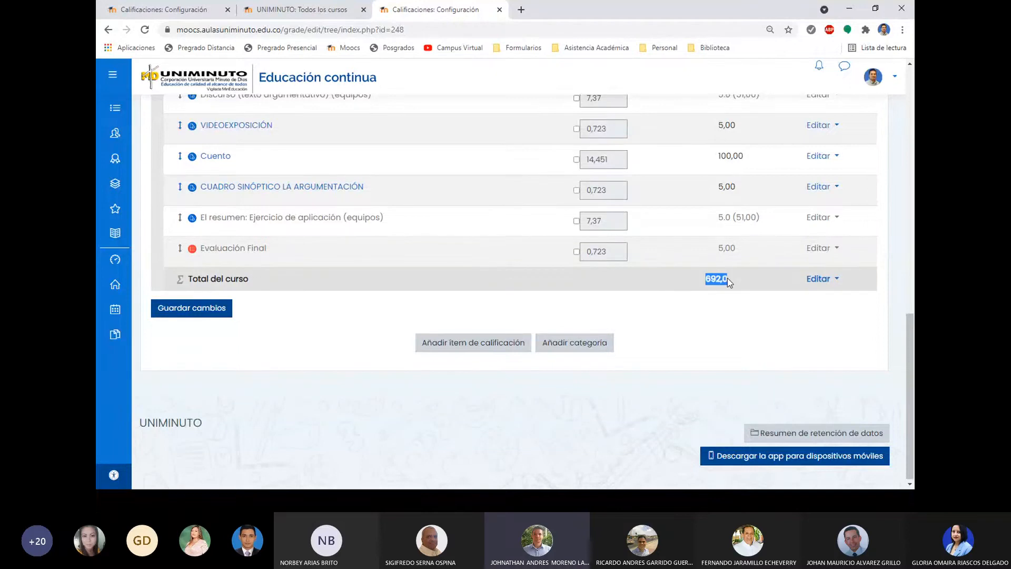
click(730, 285)
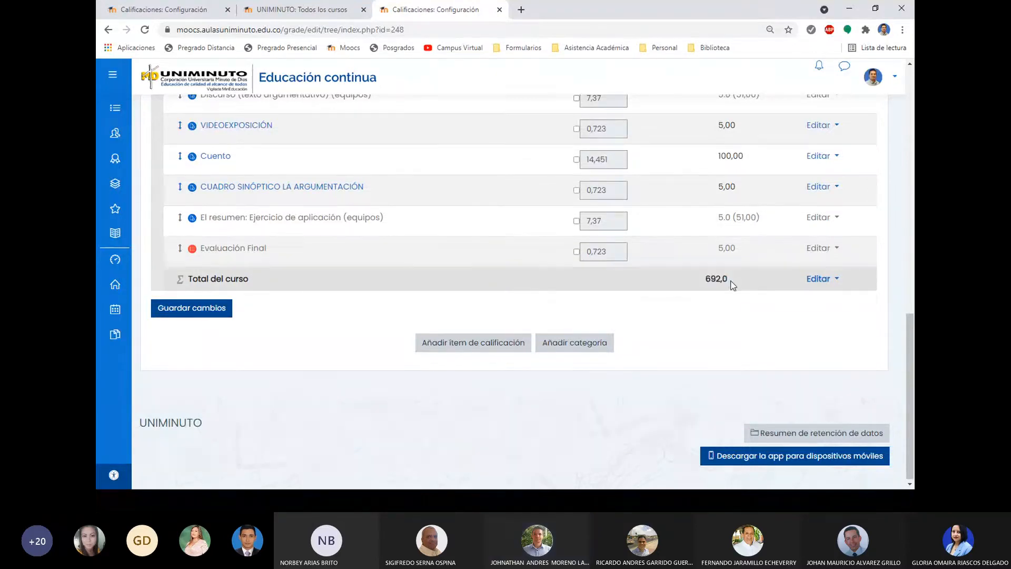
scroll(732, 285, up, 2)
scroll(720, 310, down, 1)
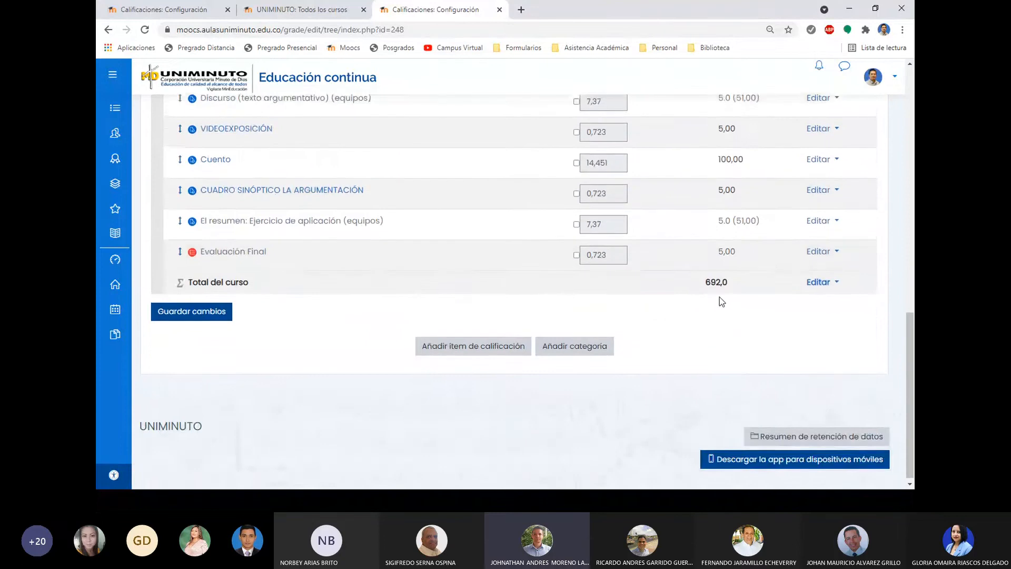
scroll(705, 347, up, 2)
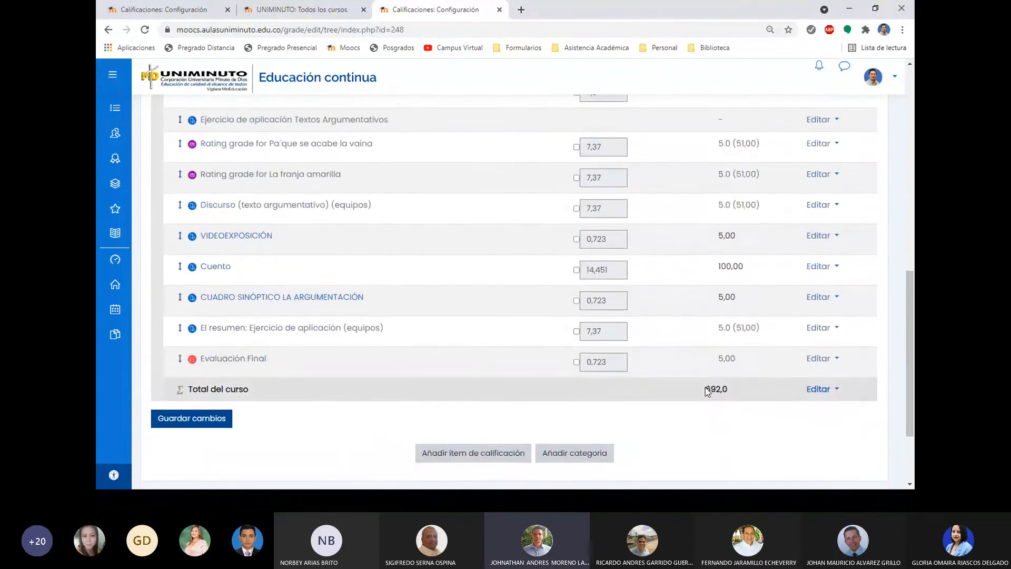
scroll(705, 387, down, 2)
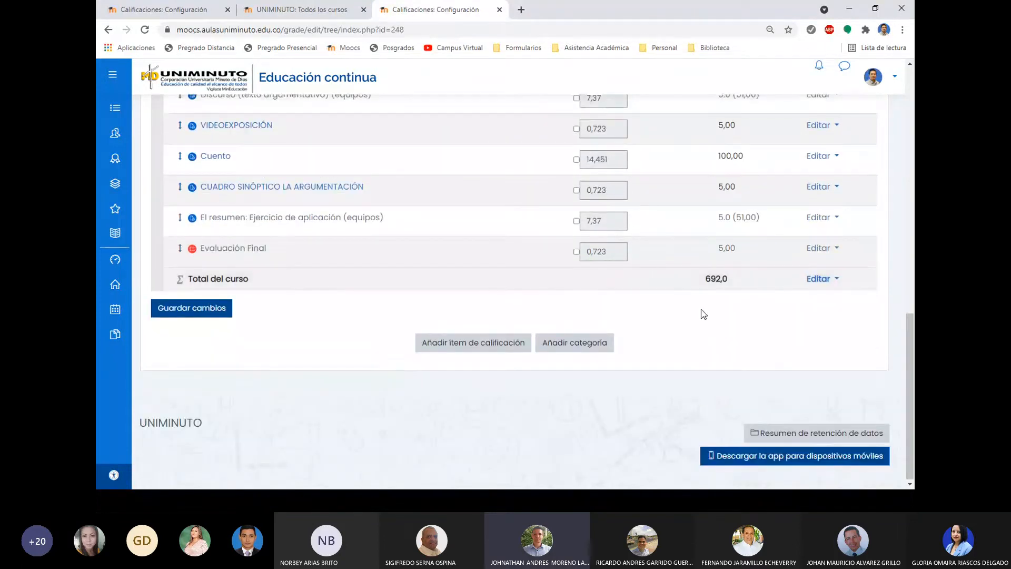
scroll(684, 326, up, 1)
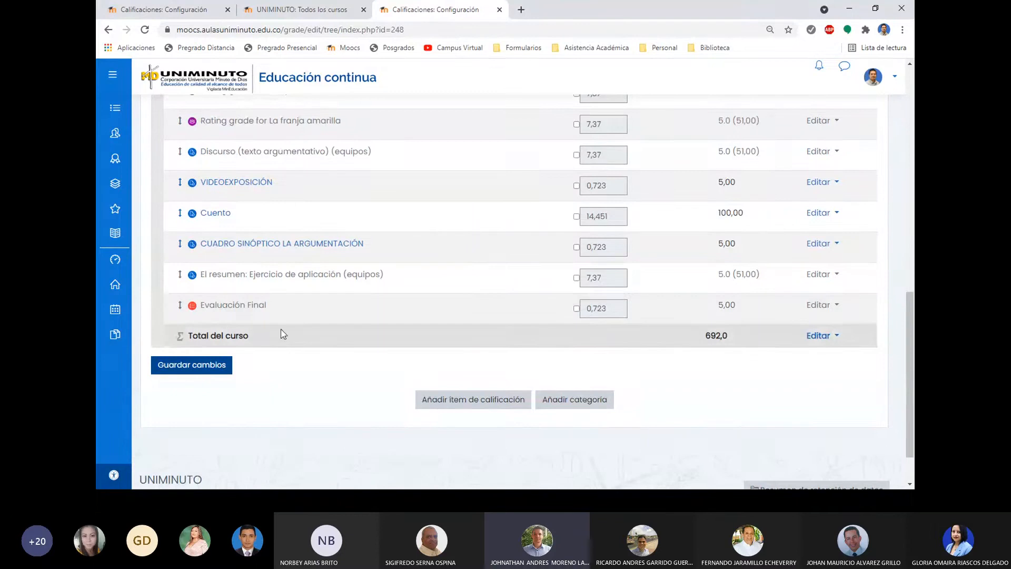
Open the CURSO DEMO VALLE category's settings for editing and expand its additional grade category options
scroll(253, 348, up, 1)
scroll(519, 386, up, 7)
scroll(519, 385, up, 2)
click(821, 278)
click(805, 297)
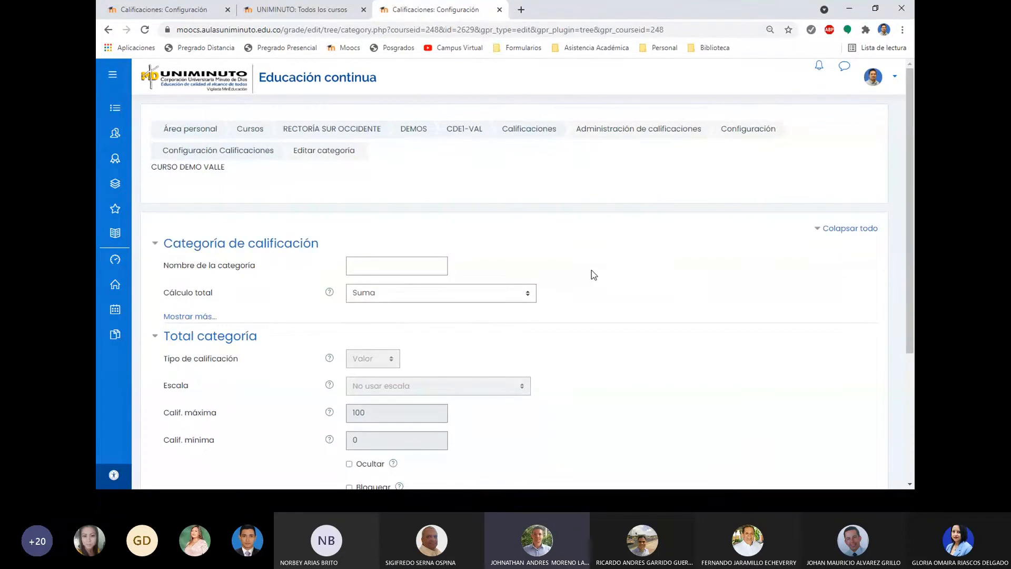
scroll(640, 265, down, 1)
scroll(640, 265, up, 1)
click(199, 317)
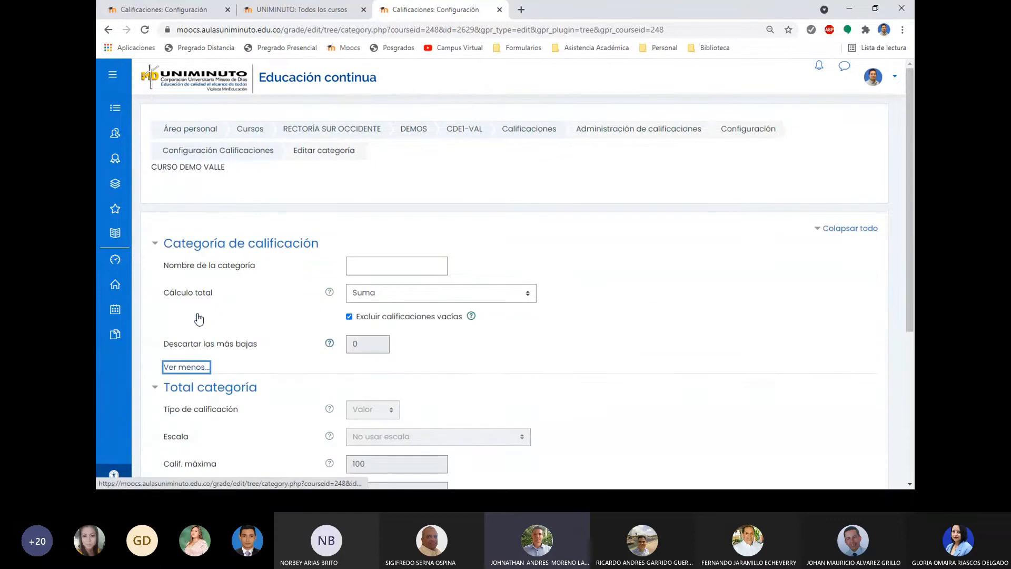
Set the category's total calculation to Media ponderada de calificaciones and turn off Excluir calificaciones vacías
click(530, 296)
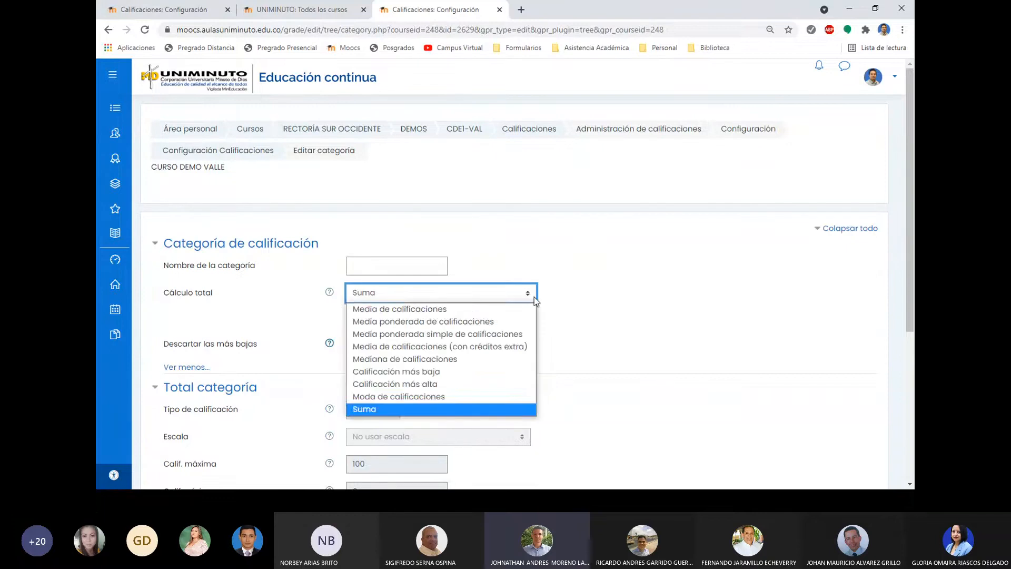
click(513, 321)
scroll(585, 314, down, 1)
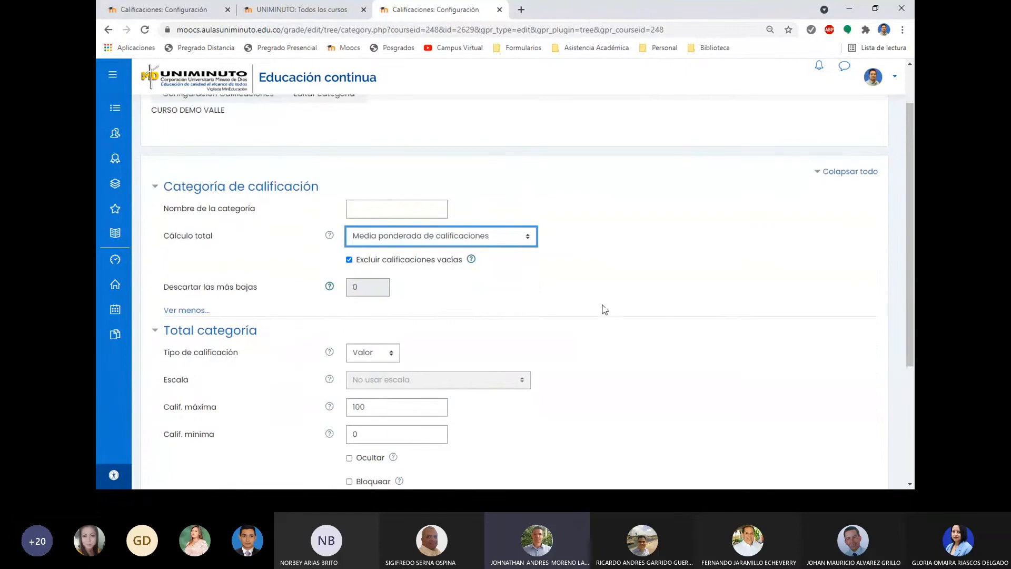
click(350, 263)
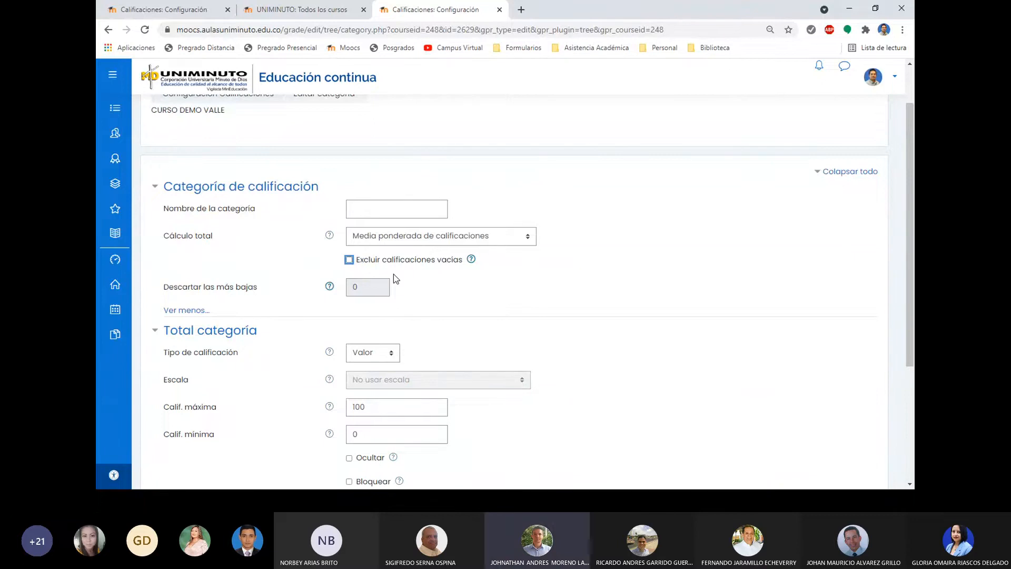
click(407, 277)
click(350, 261)
Set the category total's maximum grade to 5
scroll(421, 264, down, 1)
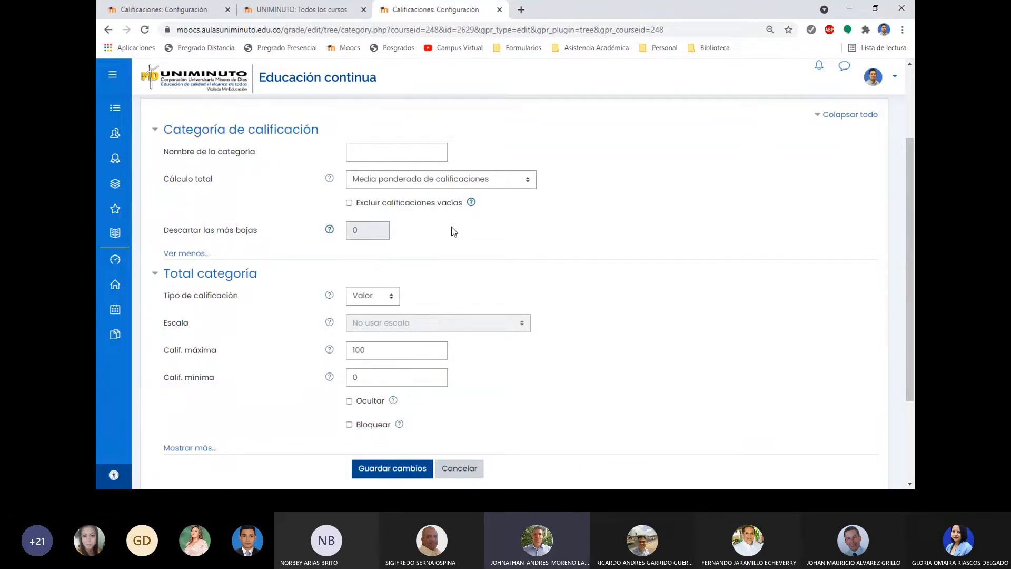
scroll(451, 230, down, 1)
scroll(421, 213, up, 1)
scroll(457, 219, down, 1)
scroll(468, 226, down, 1)
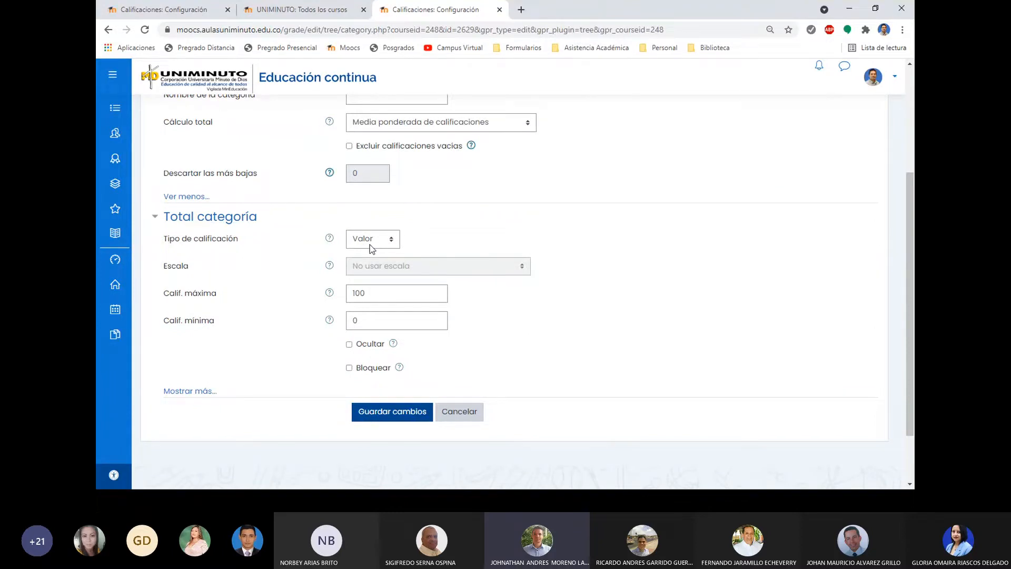
click(375, 293)
drag(375, 293, 347, 296)
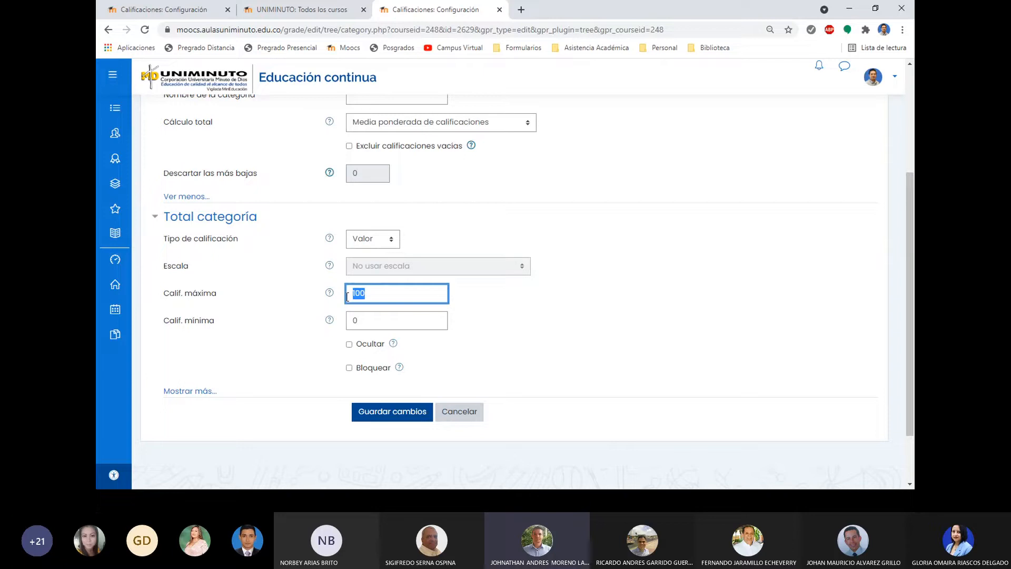
text(5)
scroll(306, 294, down, 2)
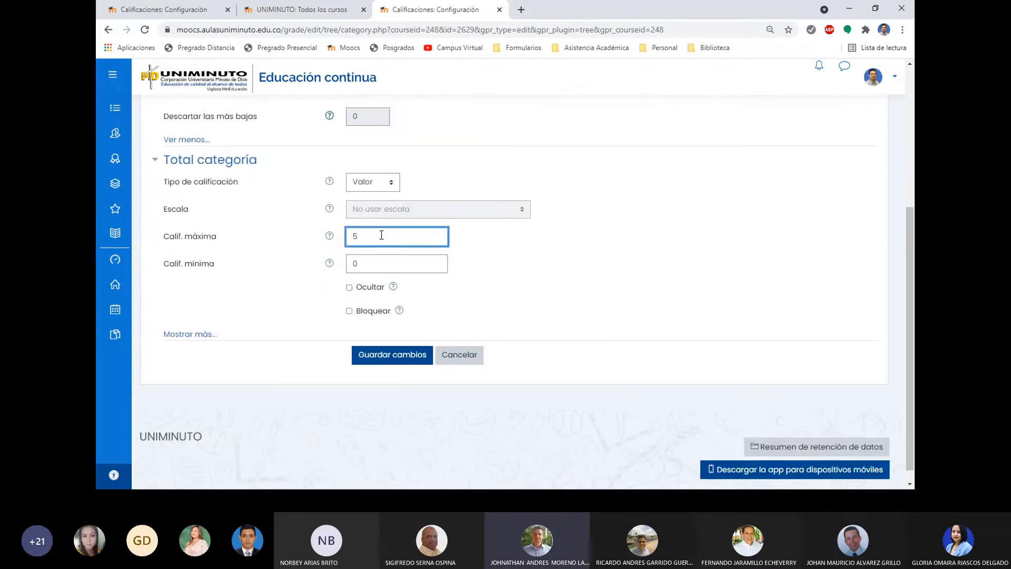
Expand the category total's additional options and set Calificación para aprobar to 3
click(372, 263)
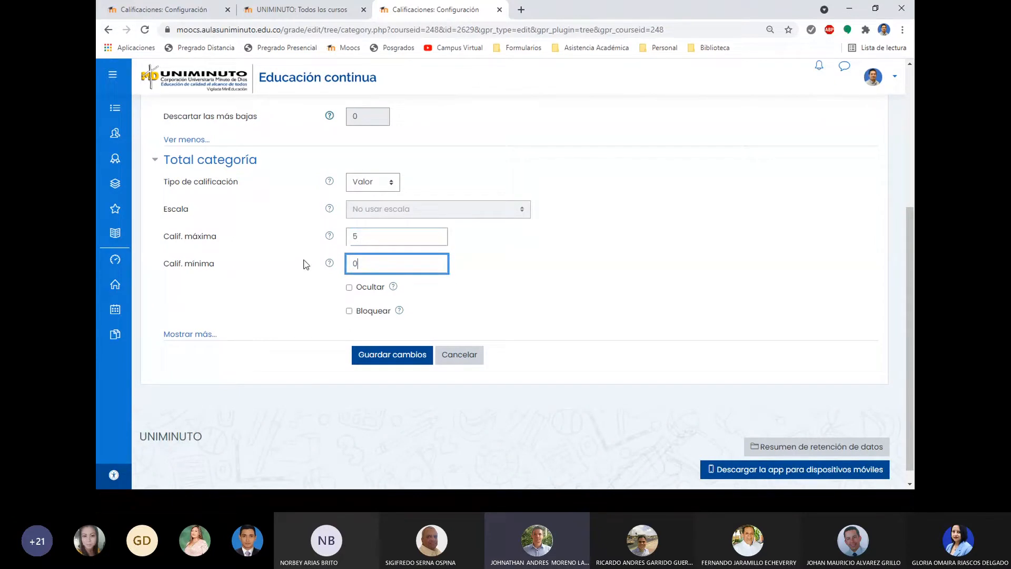
click(182, 337)
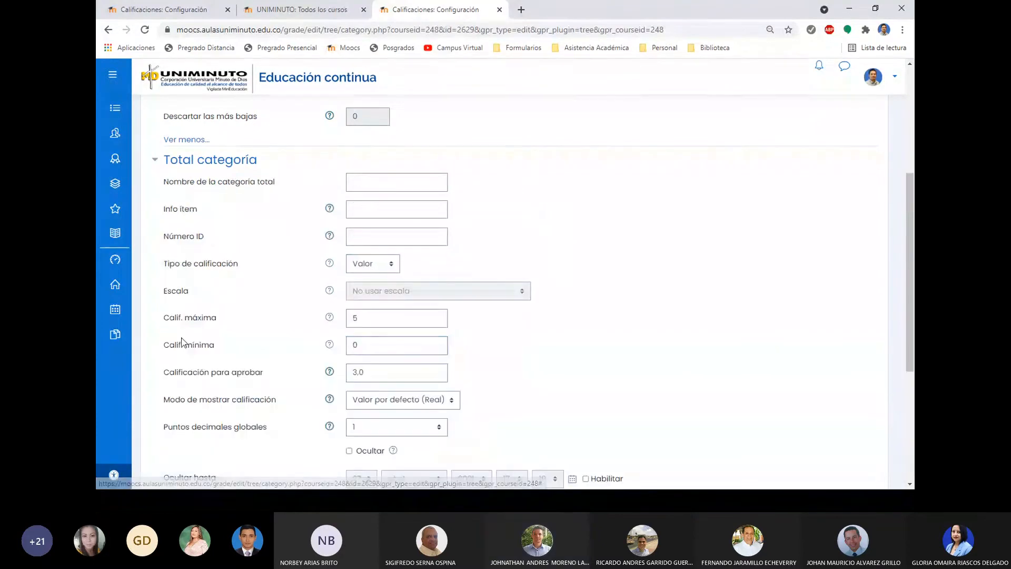
scroll(191, 310, down, 1)
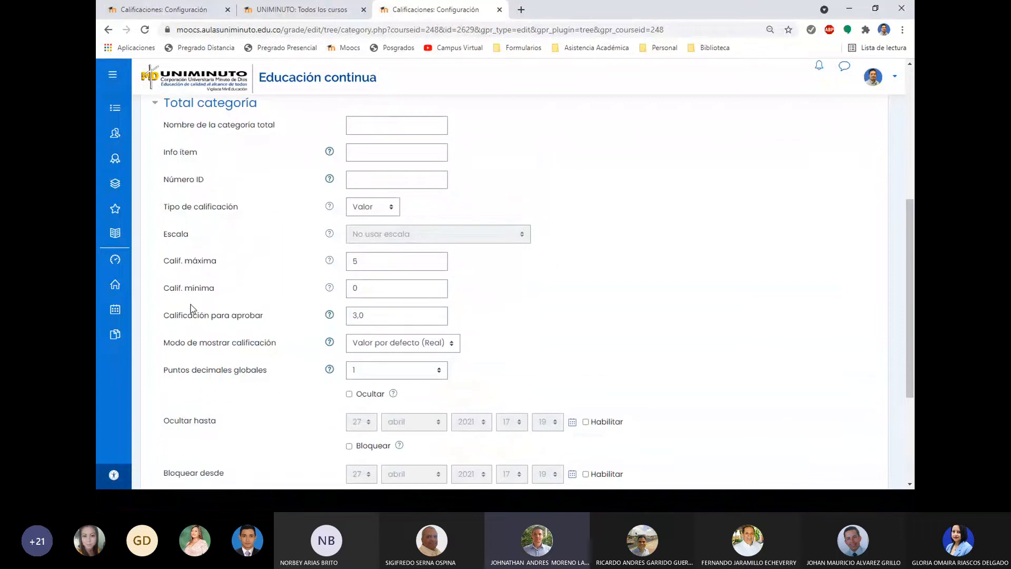
double_click(348, 315)
text(3)
Re-enter 5 as the category total's maximum grade and go over the minimum and passing grade values
double_click(369, 259)
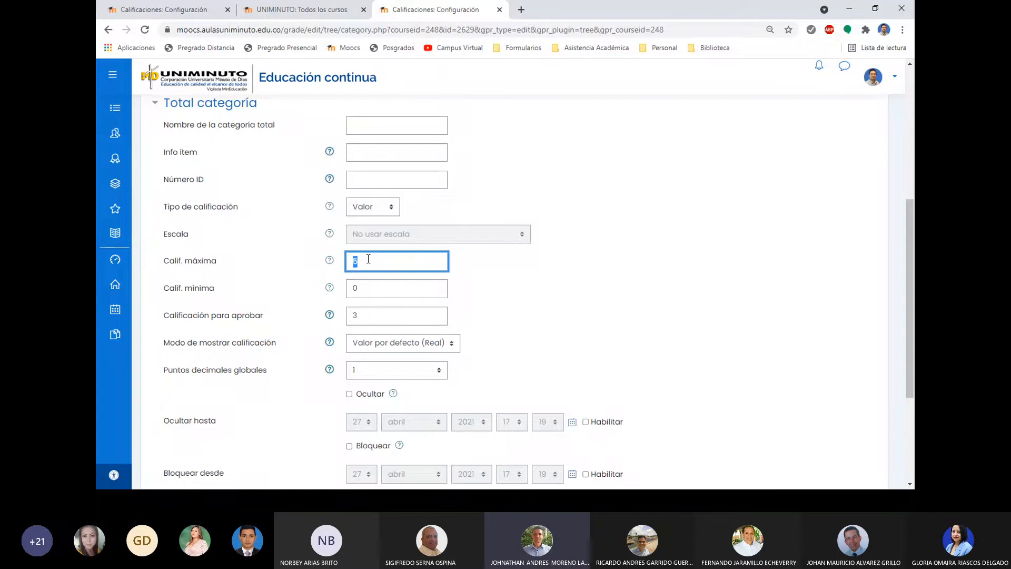
text(5)
key(Tab)
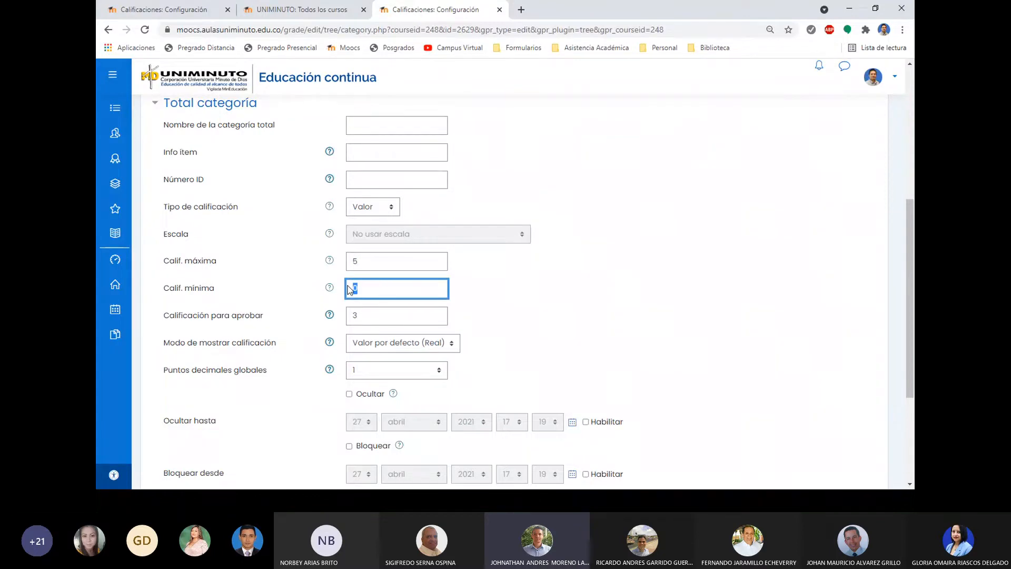
key(Tab)
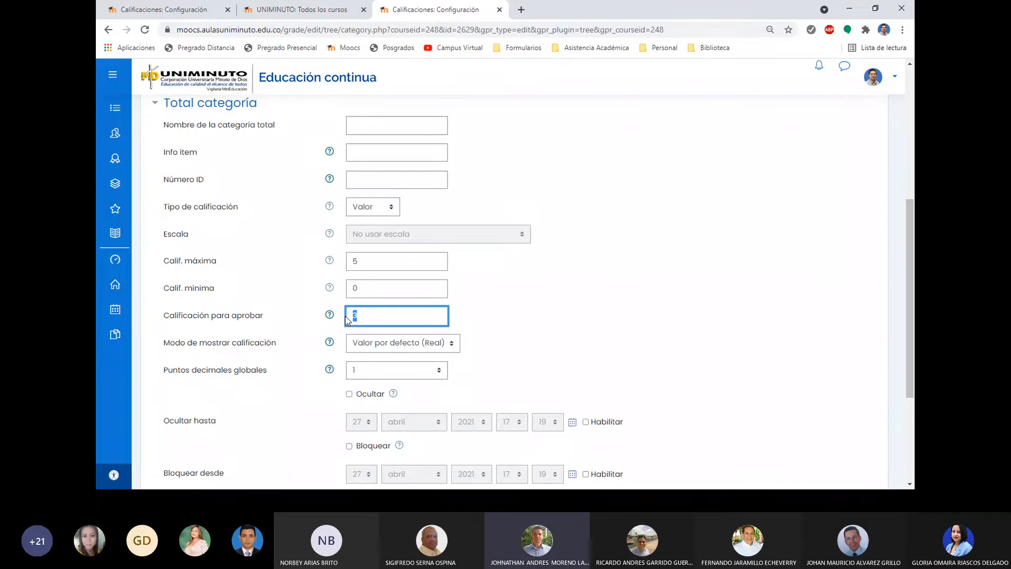
click(516, 301)
Look through the Puntos decimales globales choices for the category total without changing the selection
scroll(424, 320, down, 1)
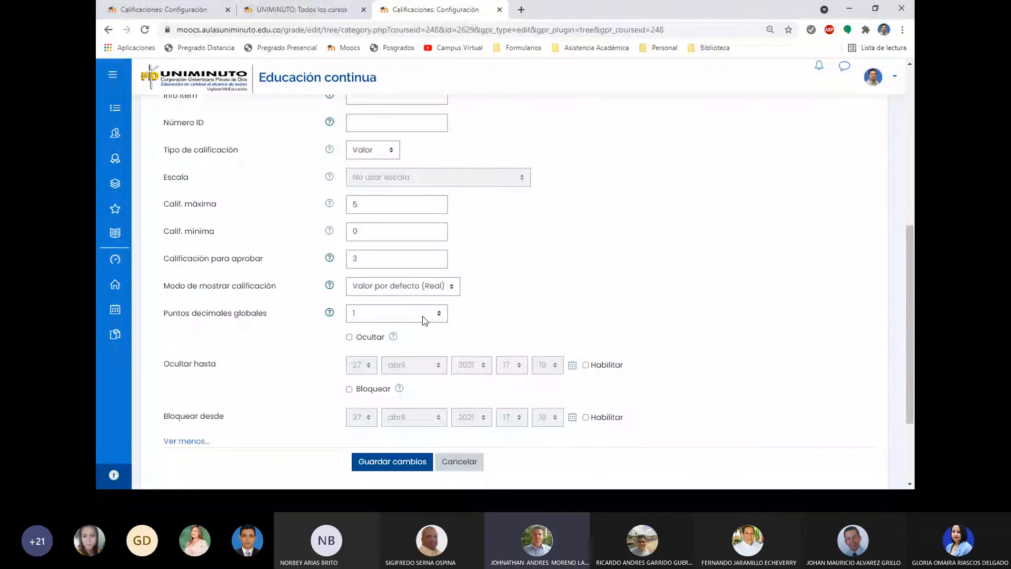
click(422, 315)
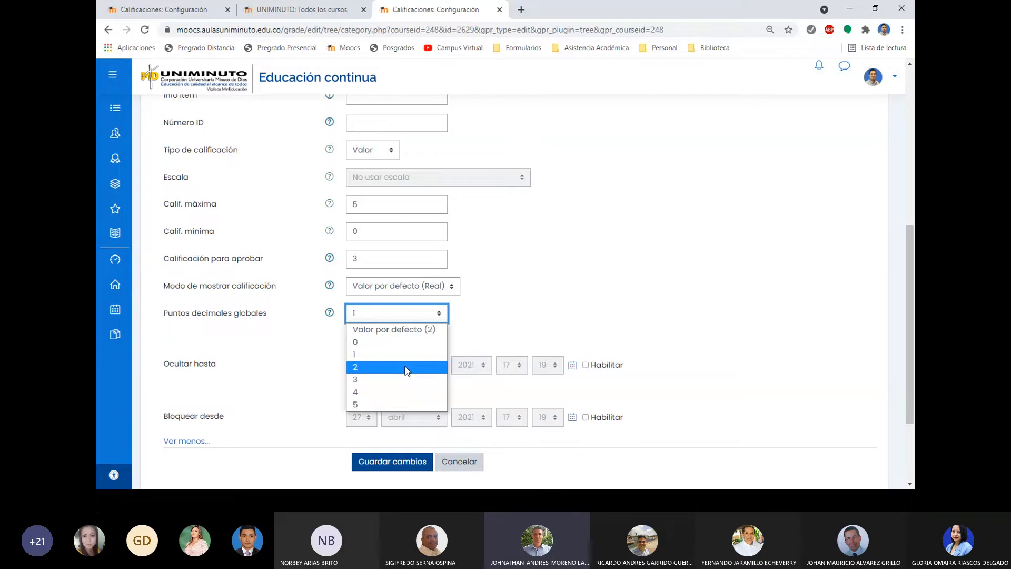
click(544, 304)
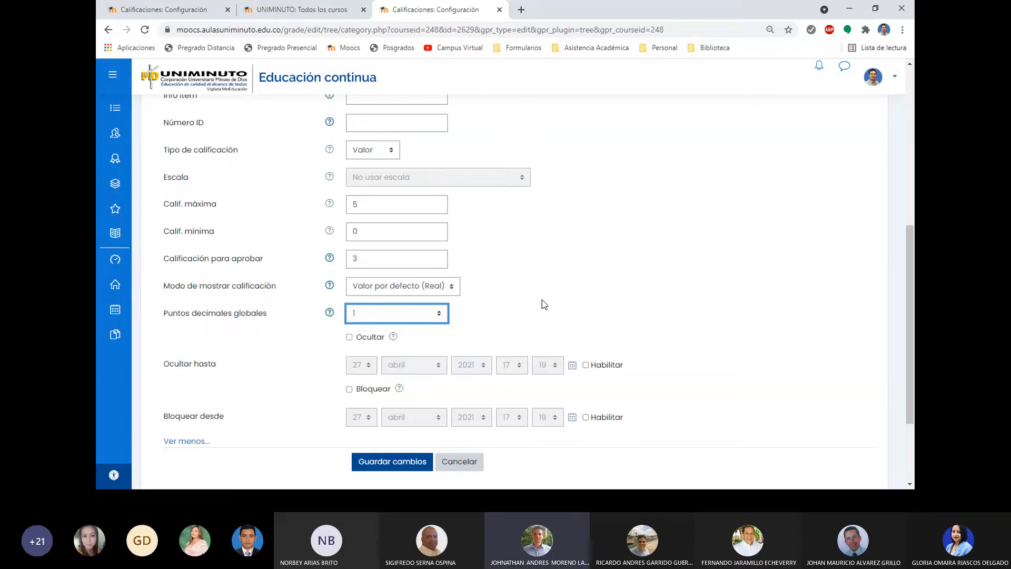
click(542, 300)
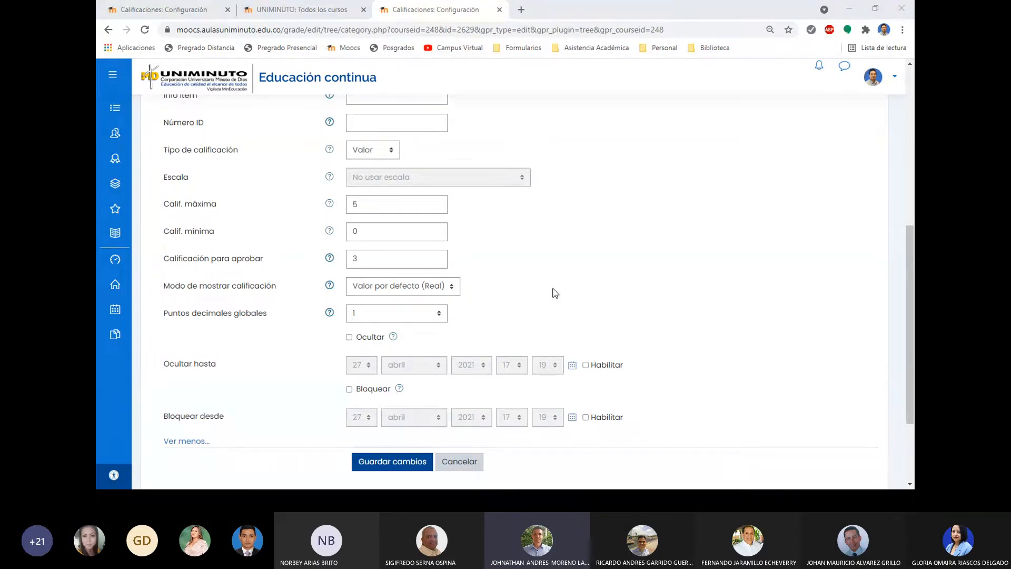
Review the category's calculation method, empty-grades option, maximum grade, passing grade and decimal setting
scroll(563, 284, down, 1)
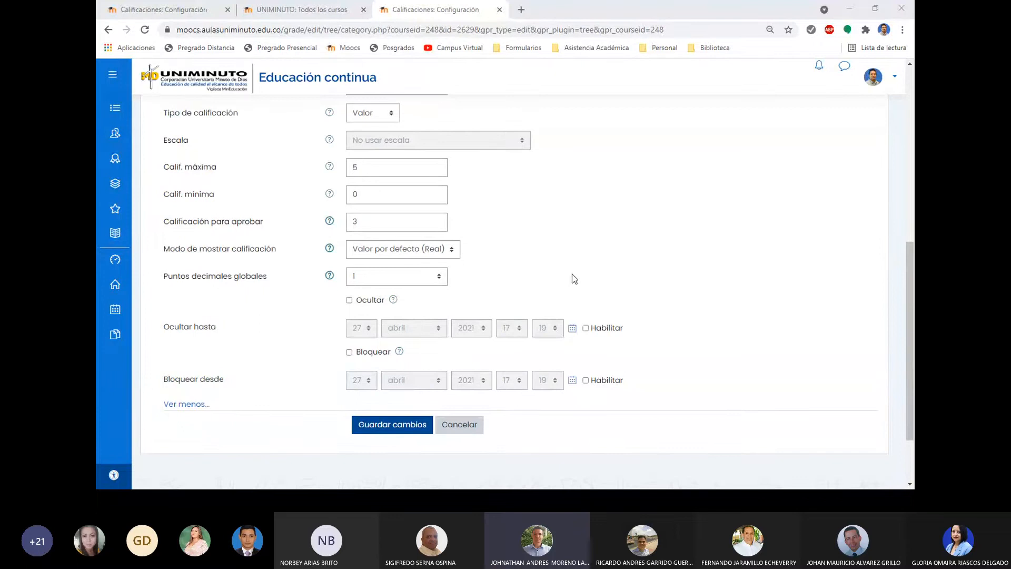
scroll(572, 274, down, 2)
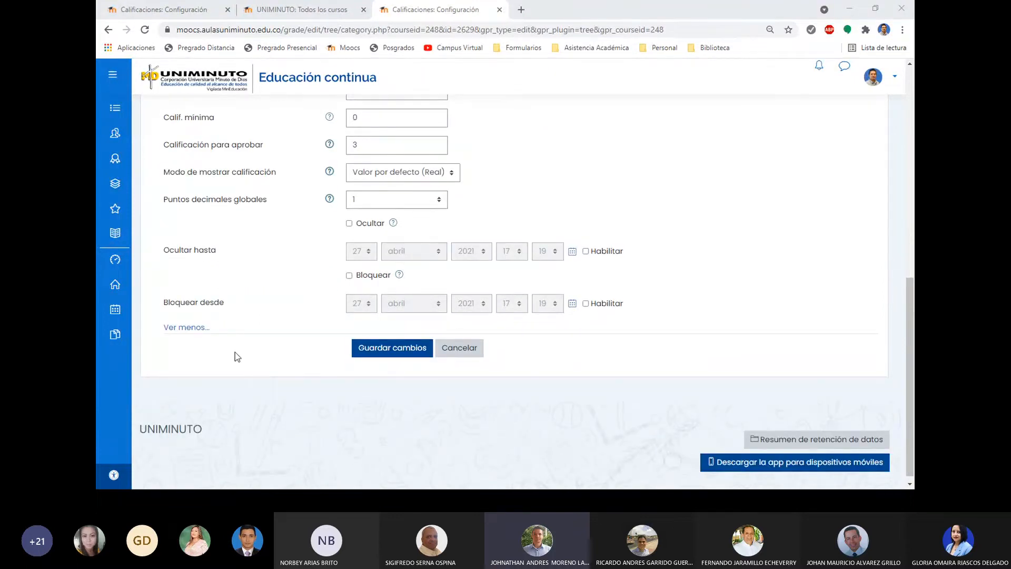
scroll(300, 357, up, 10)
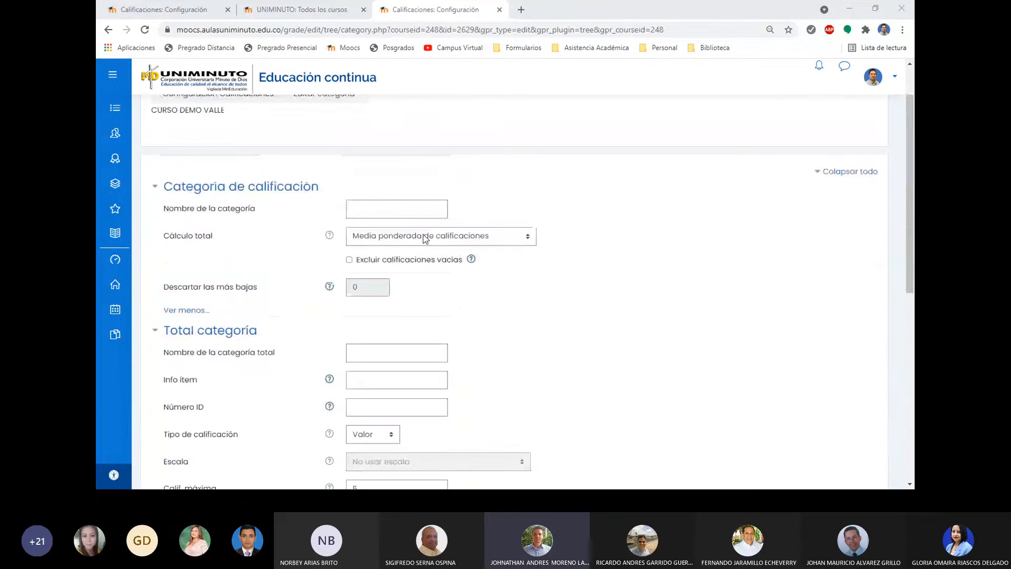
click(425, 239)
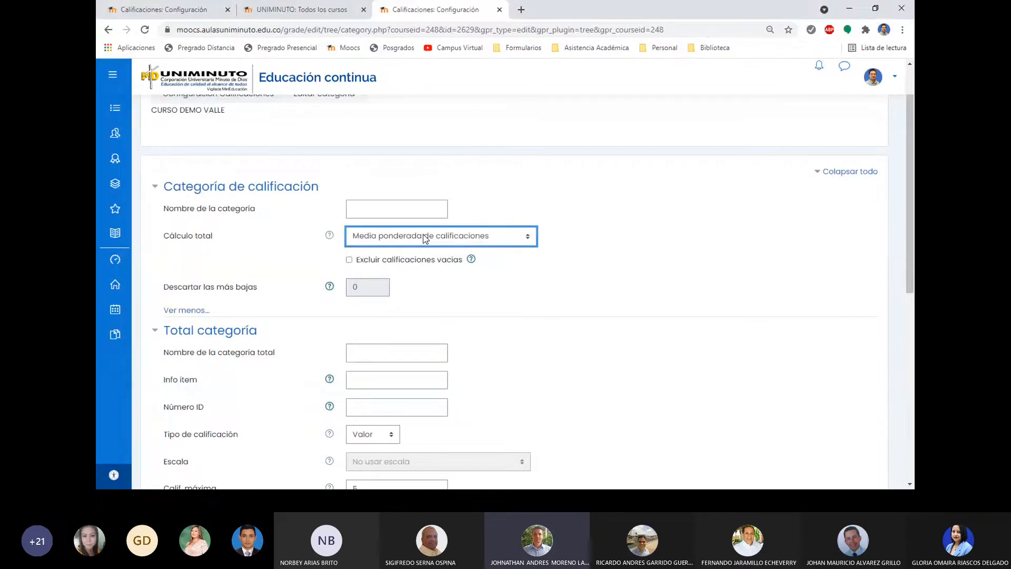
scroll(426, 239, down, 3)
click(385, 316)
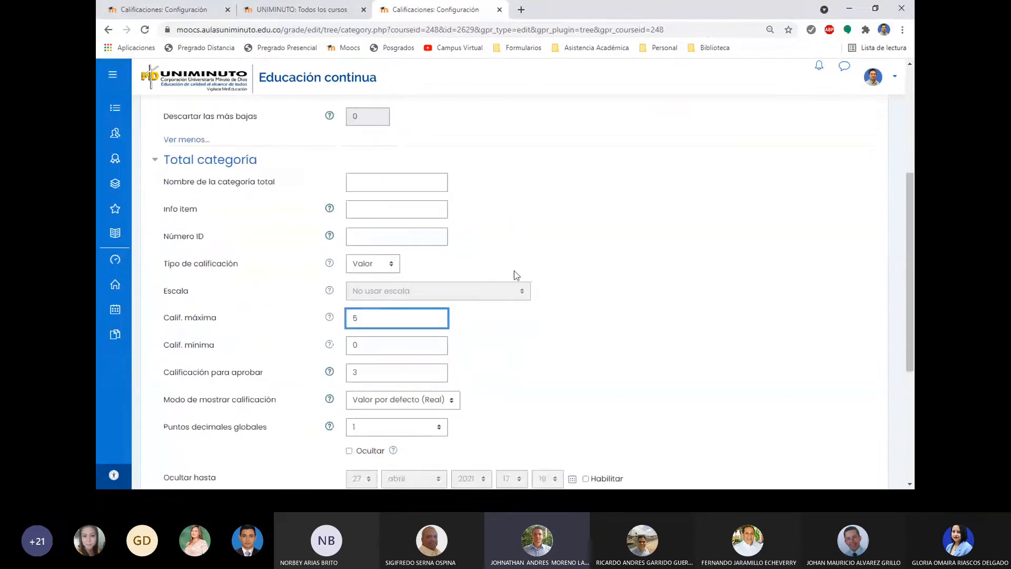
scroll(381, 217, up, 2)
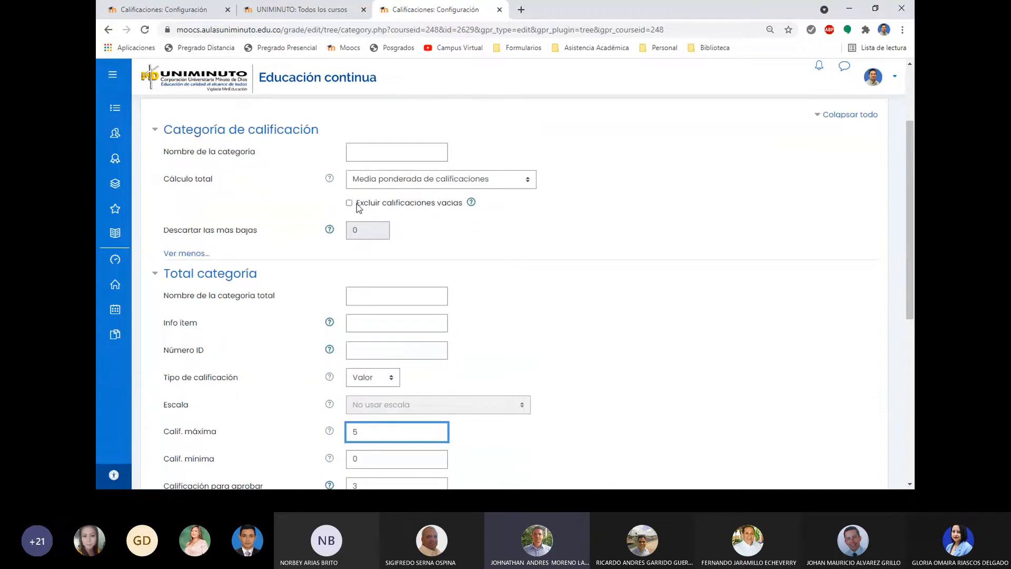
scroll(477, 237, down, 3)
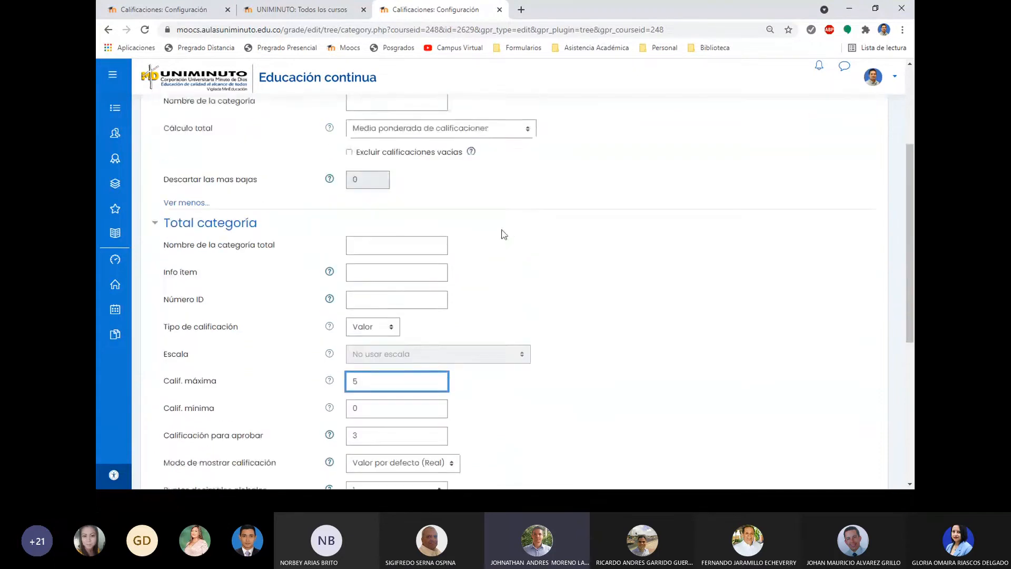
click(375, 316)
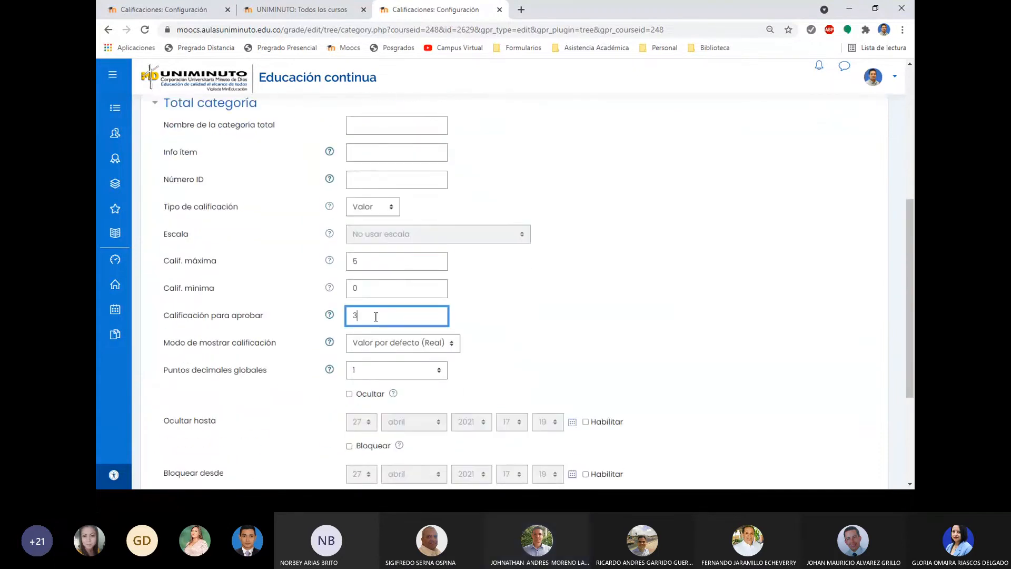
scroll(376, 316, down, 1)
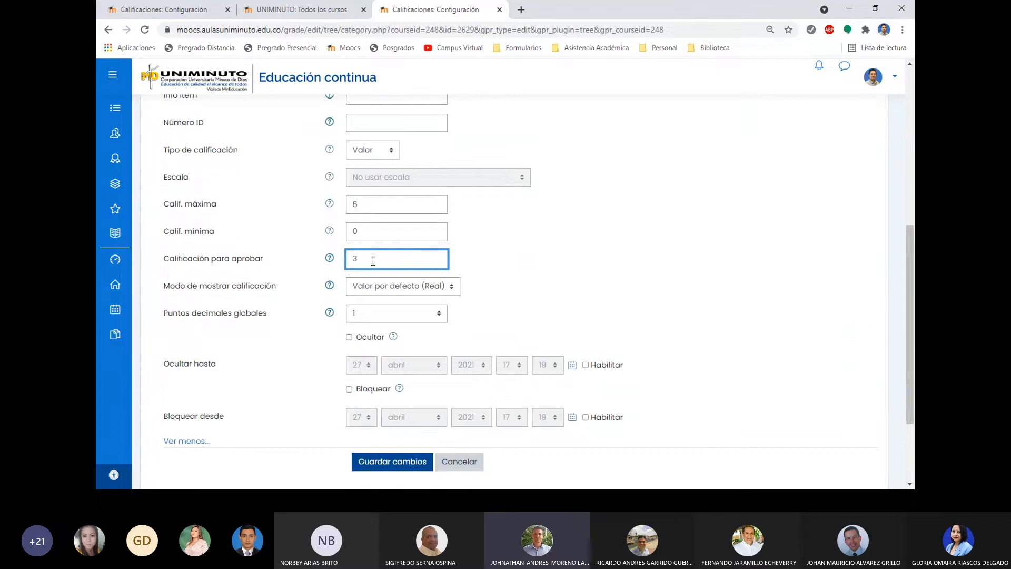
scroll(551, 248, down, 1)
scroll(550, 245, down, 1)
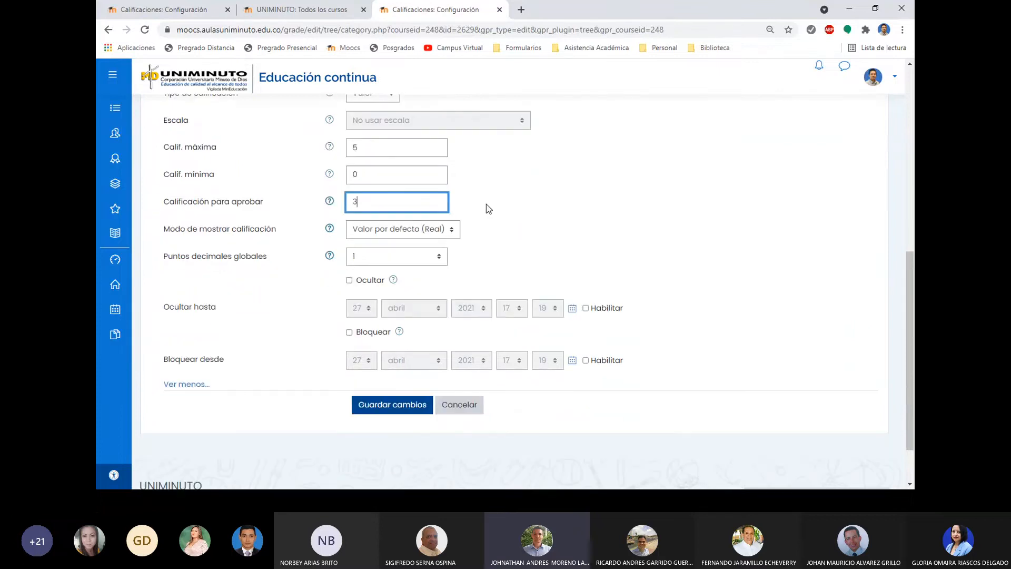
click(395, 147)
click(382, 205)
scroll(453, 295, down, 2)
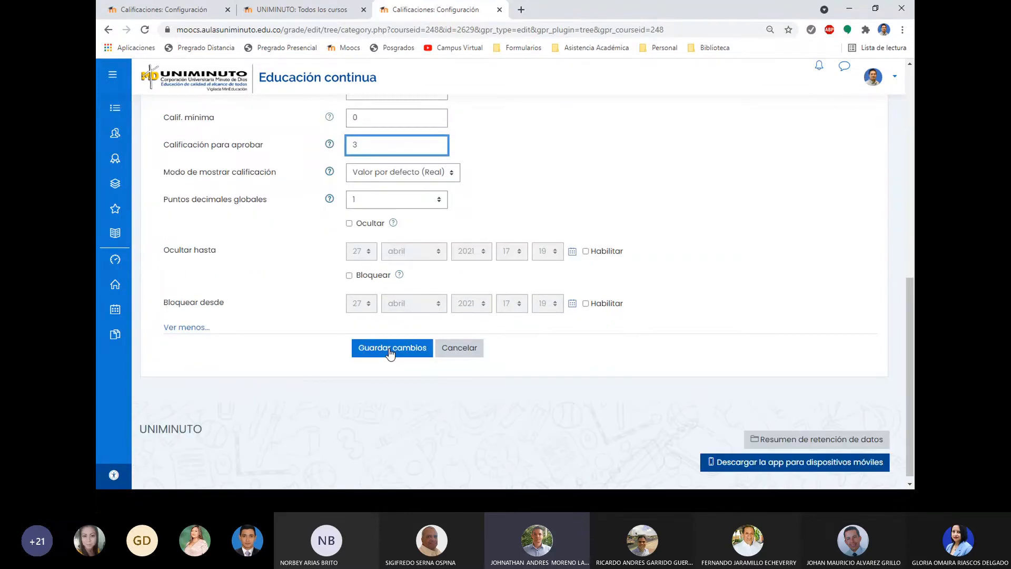
scroll(473, 353, up, 8)
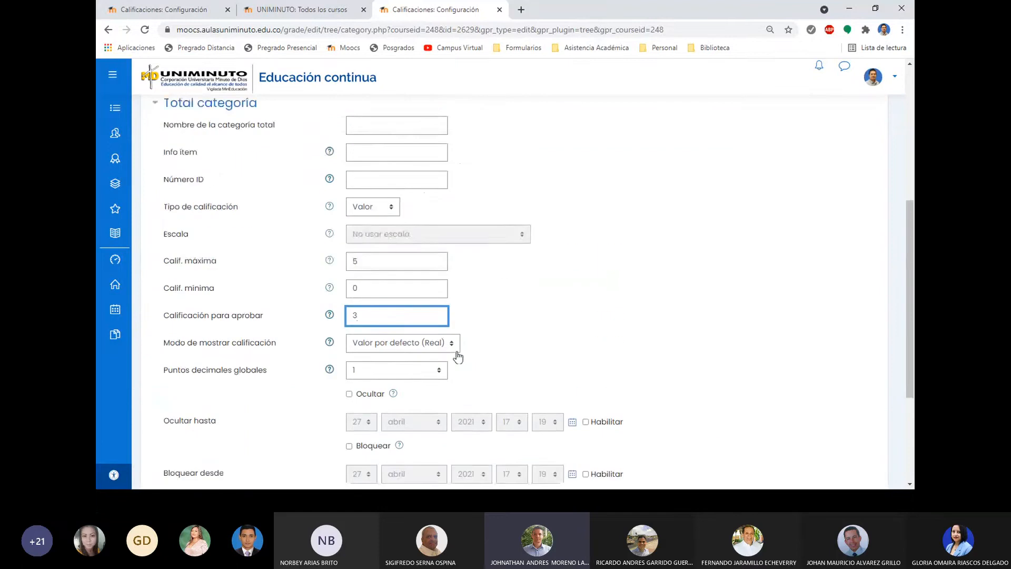
Save the changes to the CURSO DEMO VALLE category's settings
scroll(495, 368, down, 7)
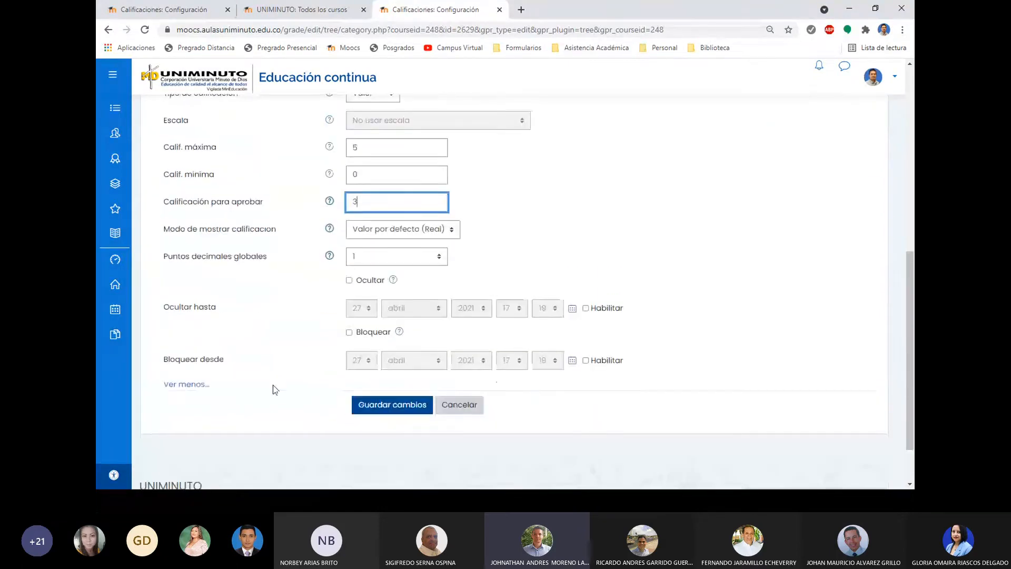
scroll(279, 392, down, 1)
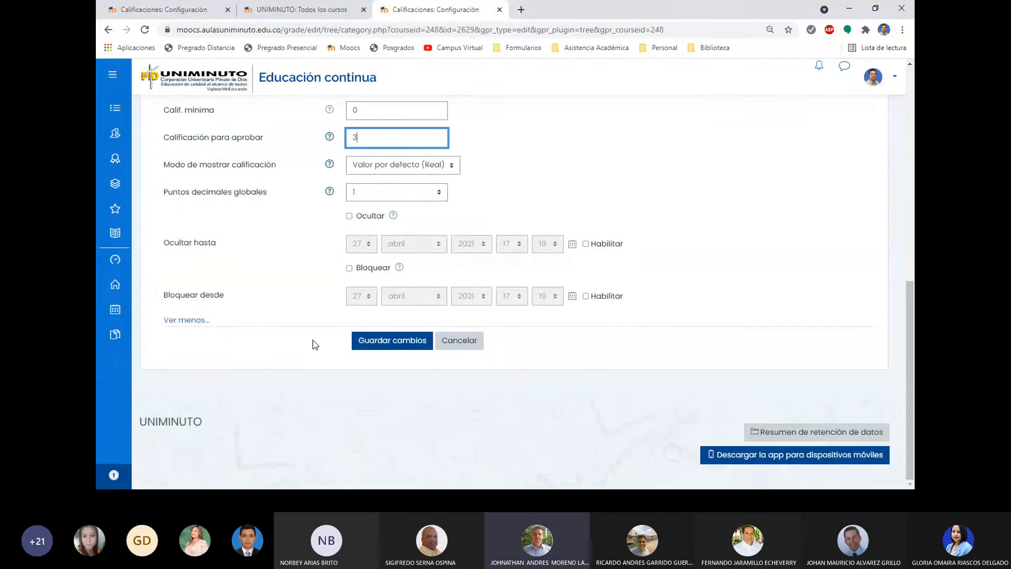
click(373, 348)
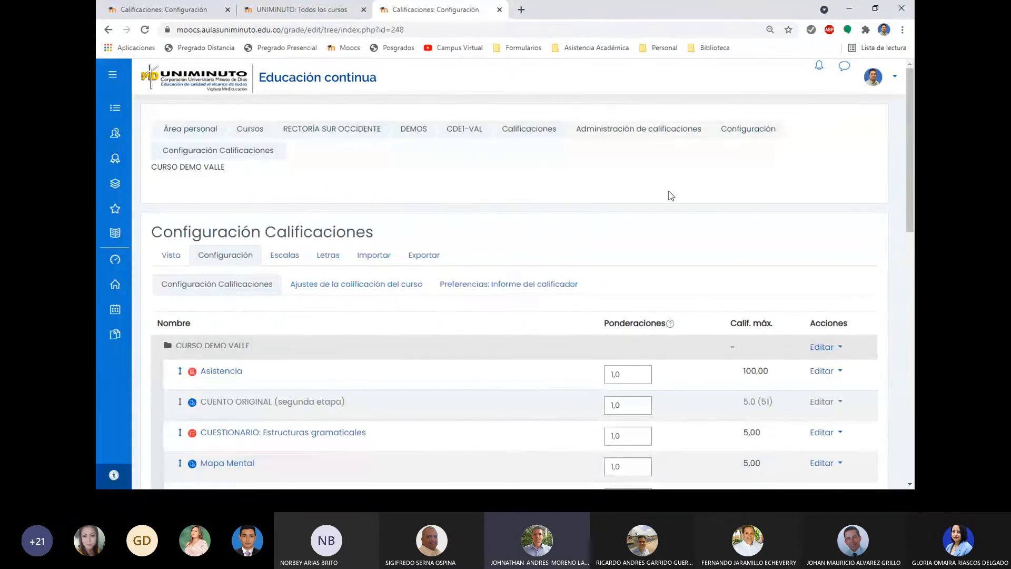
Examine the updated gradebook setup, comparing the course total's maximum grade and calculation method with the activities' maximum grades
scroll(563, 222, down, 3)
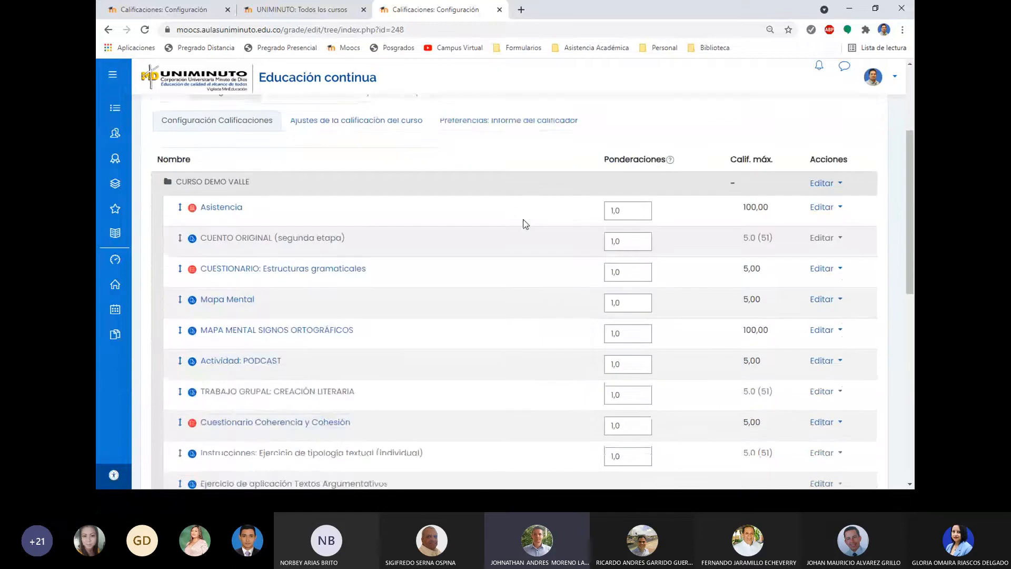
scroll(525, 224, down, 4)
scroll(525, 223, down, 1)
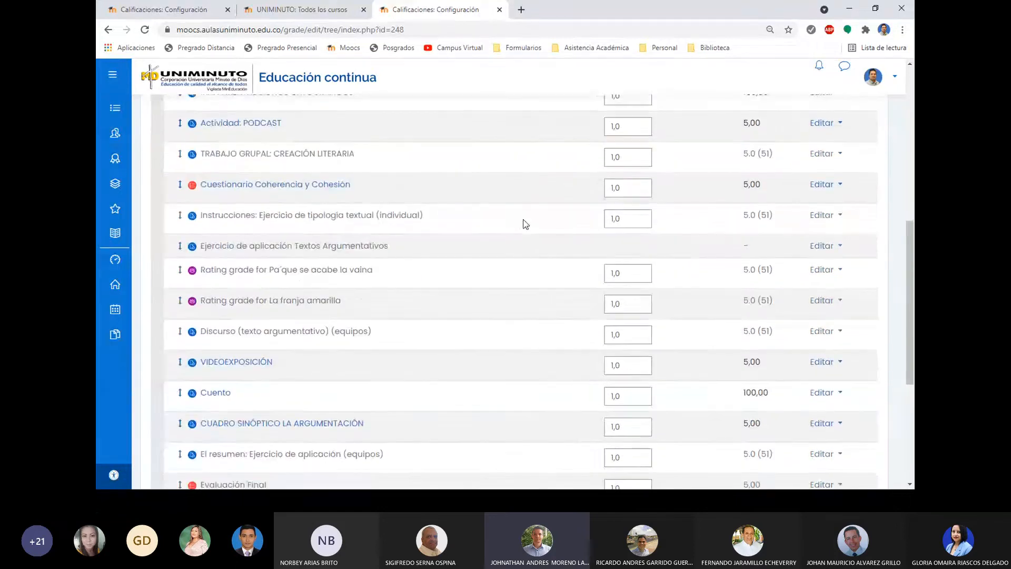
scroll(525, 223, down, 3)
double_click(734, 345)
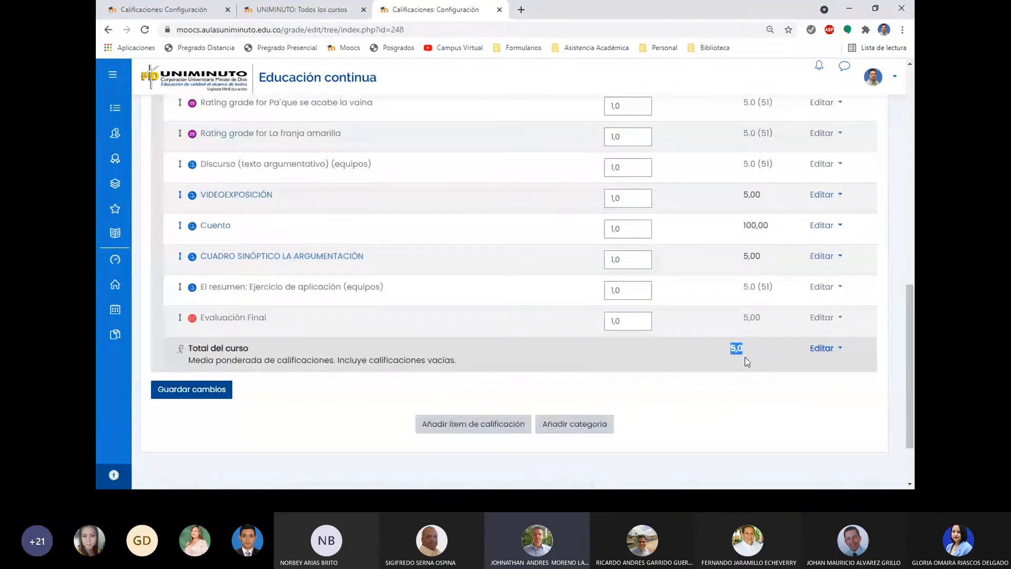
click(747, 362)
scroll(747, 361, up, 10)
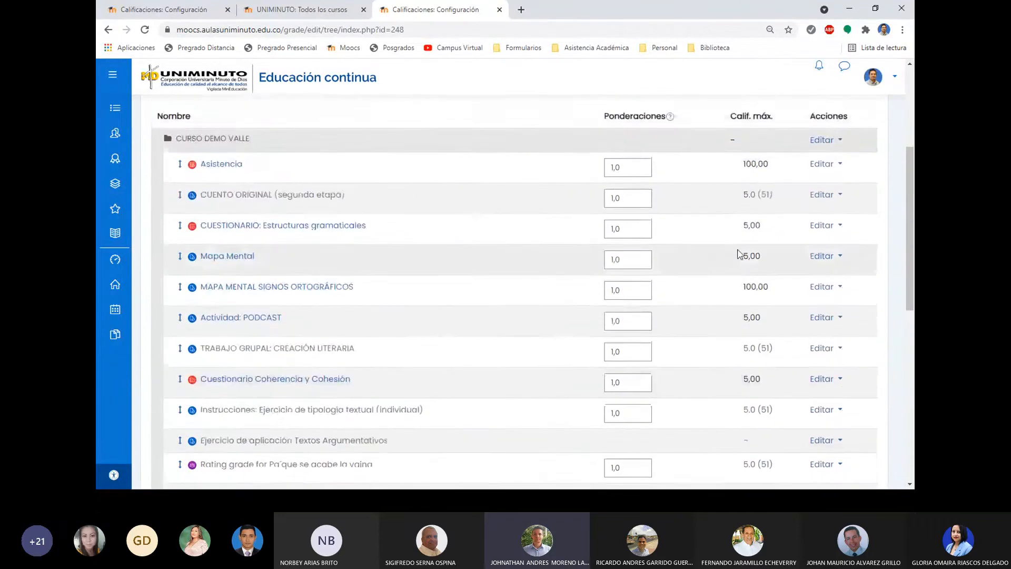
scroll(740, 254, up, 2)
scroll(752, 267, down, 3)
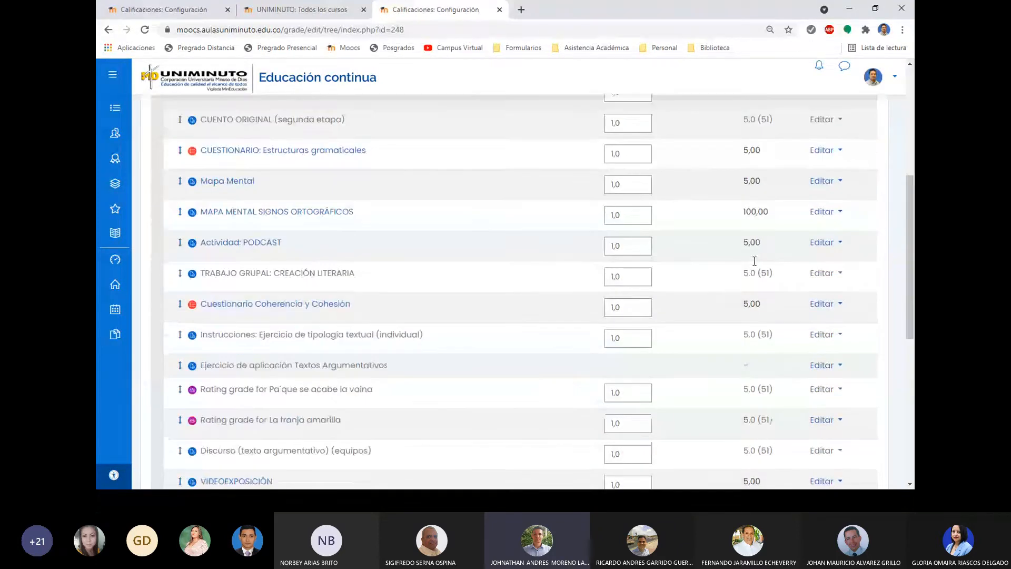
scroll(754, 261, down, 3)
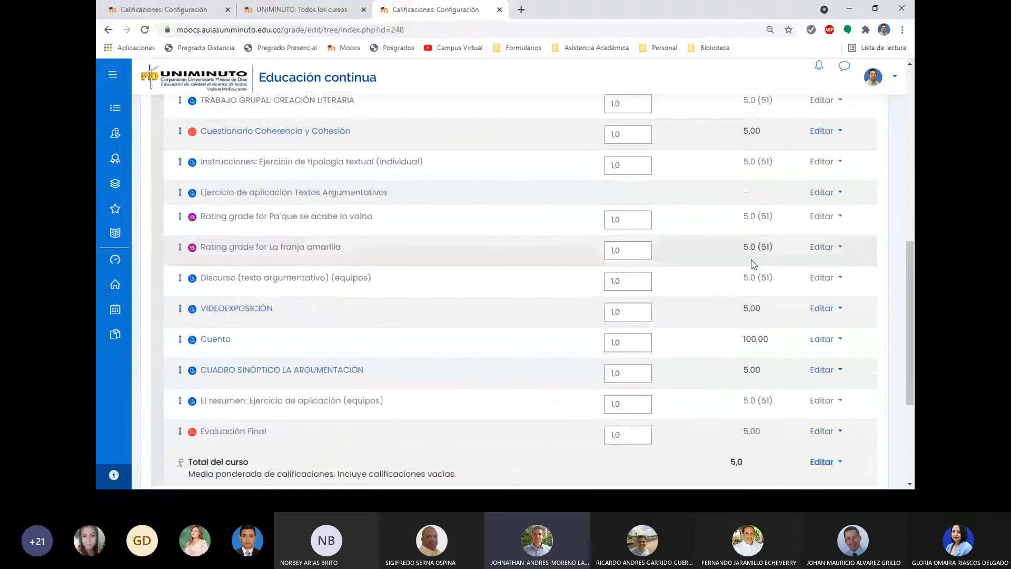
scroll(754, 265, down, 2)
scroll(736, 361, down, 1)
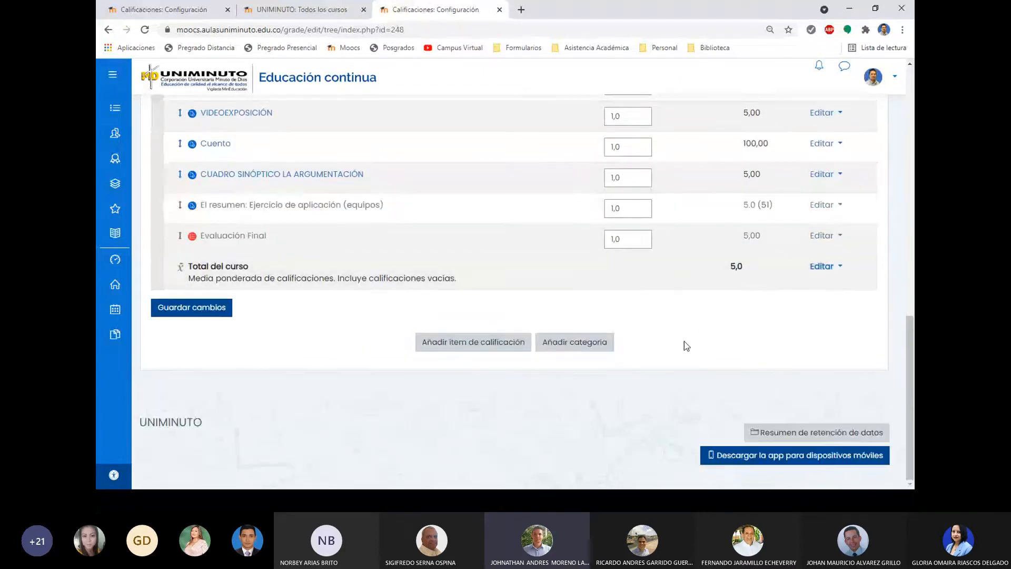
Start a new grade category and name it Primer corte
click(564, 343)
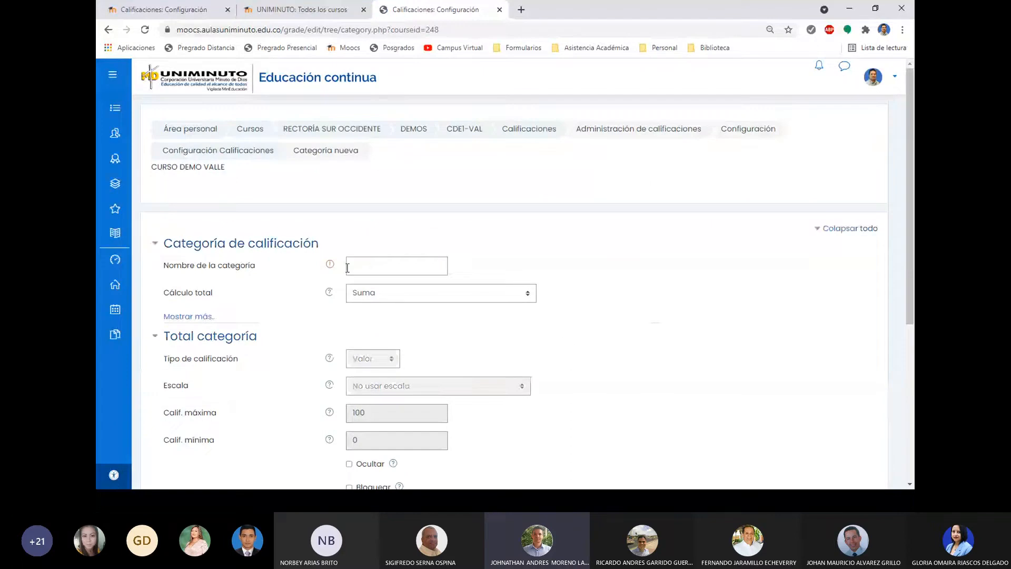
click(371, 263)
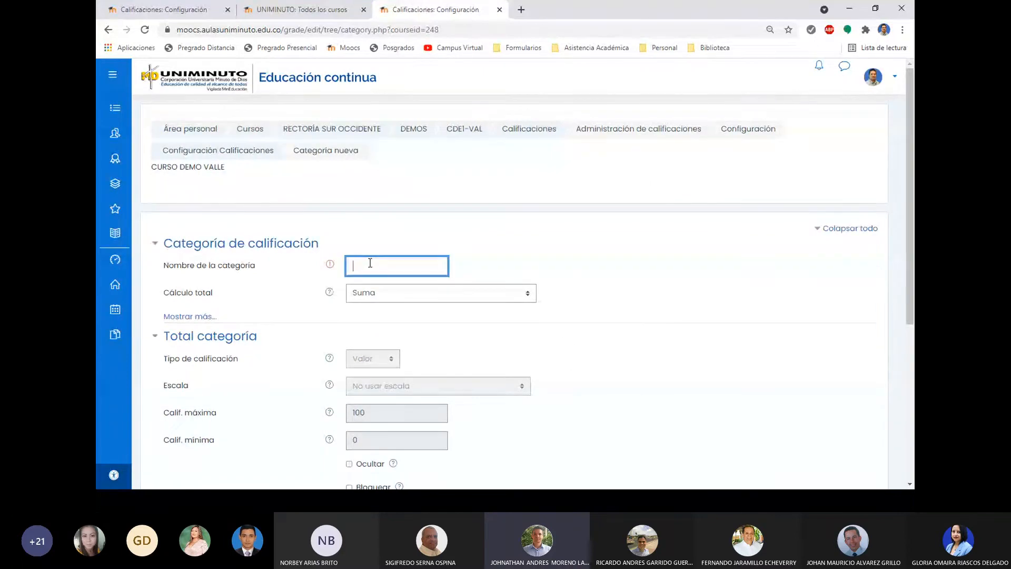
text(rimer corte)
scroll(407, 226, down, 1)
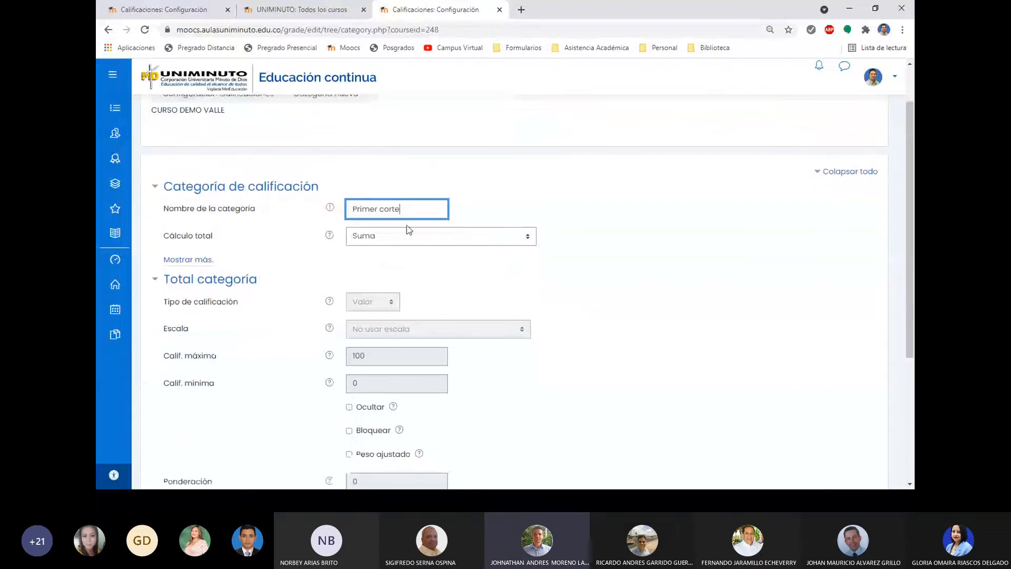
Set the Primer corte category's total calculation to Media ponderada de calificaciones and stop excluding empty grades
click(448, 240)
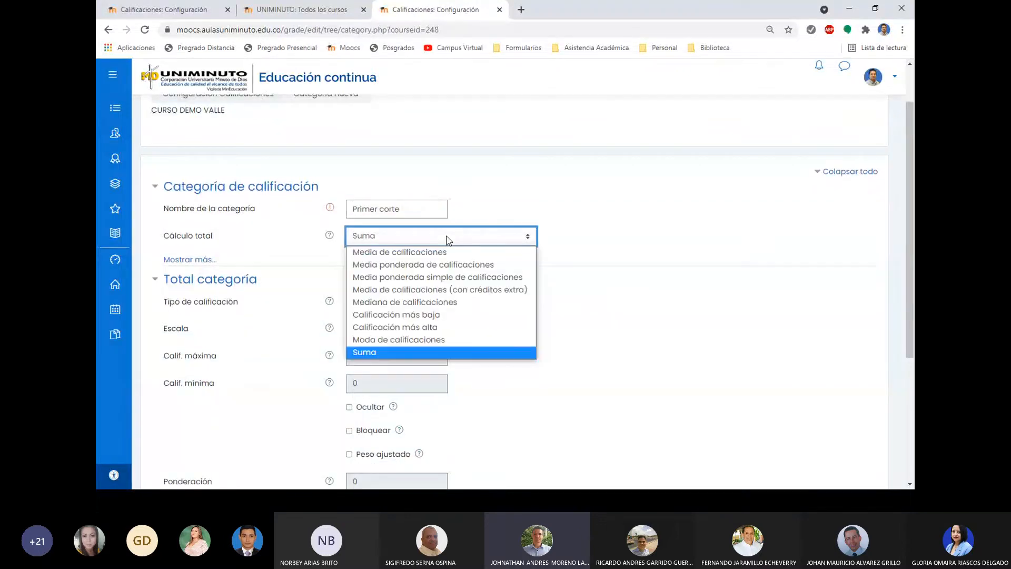
click(480, 270)
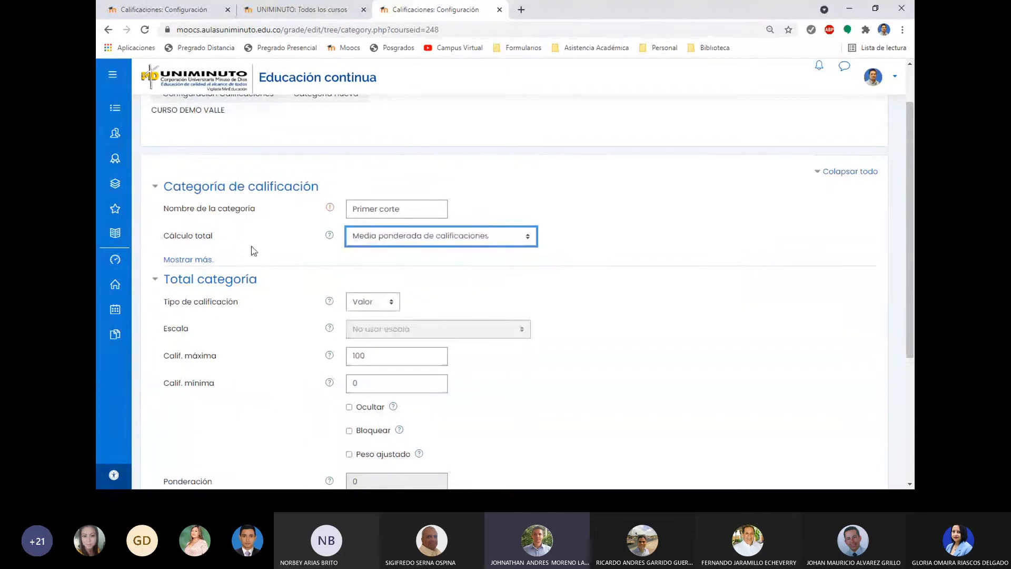
click(188, 260)
scroll(315, 247, down, 5)
Give the Primer corte total a maximum grade of 5, a passing grade of 3 and 1 decimal point, and save the category
double_click(386, 236)
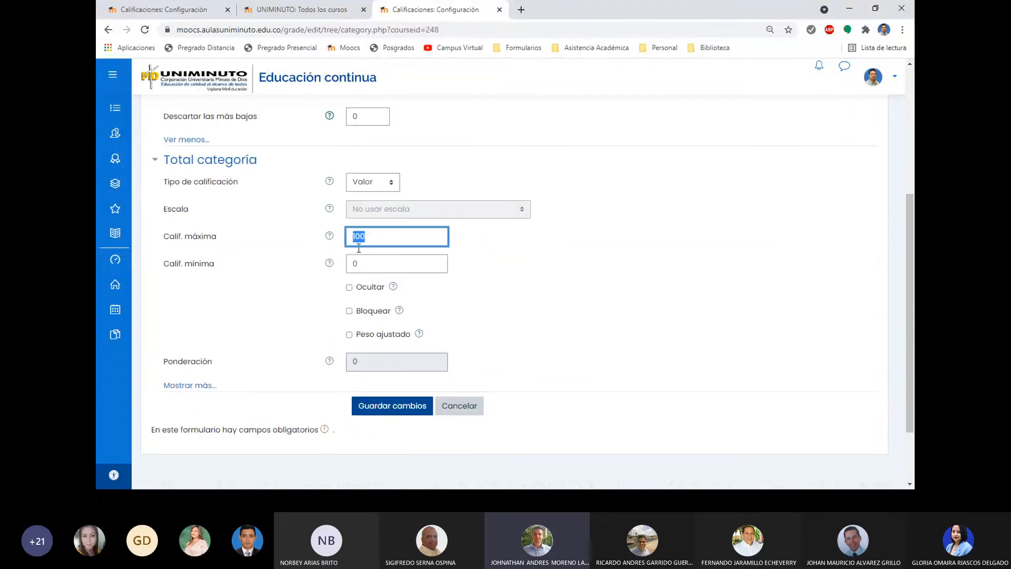
text(5)
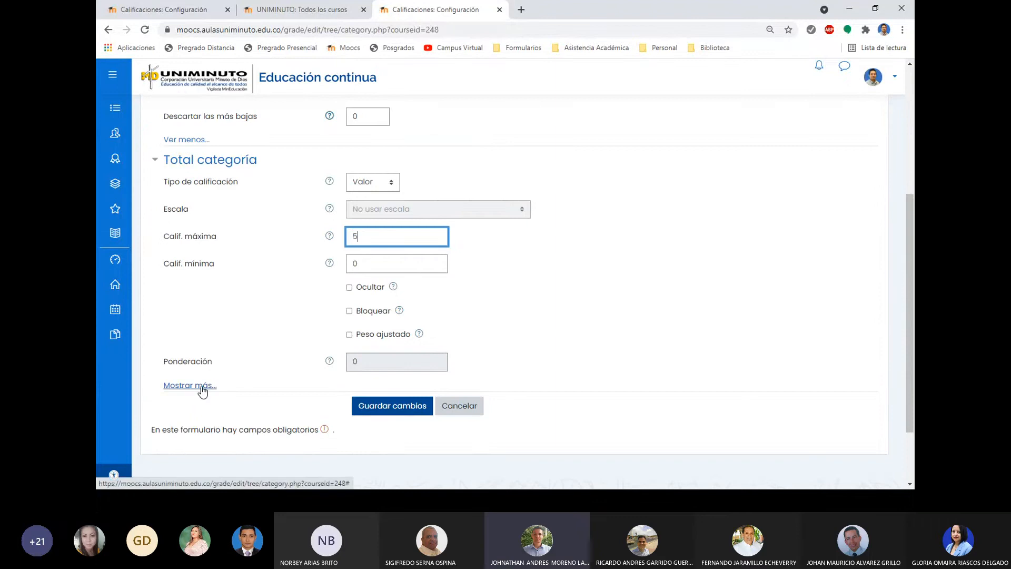
click(195, 386)
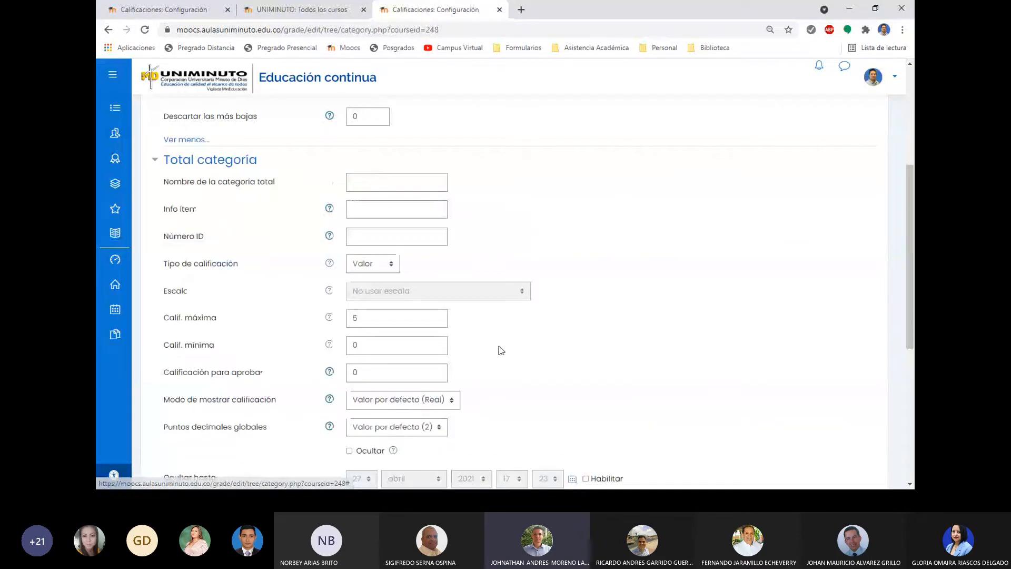
scroll(522, 340, down, 2)
double_click(350, 263)
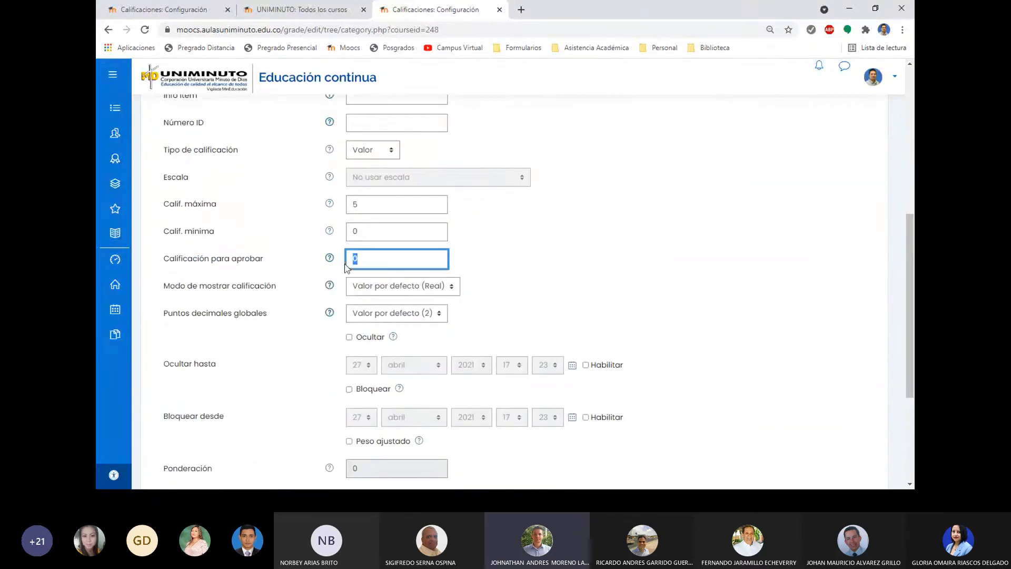
text(3)
click(410, 314)
click(388, 355)
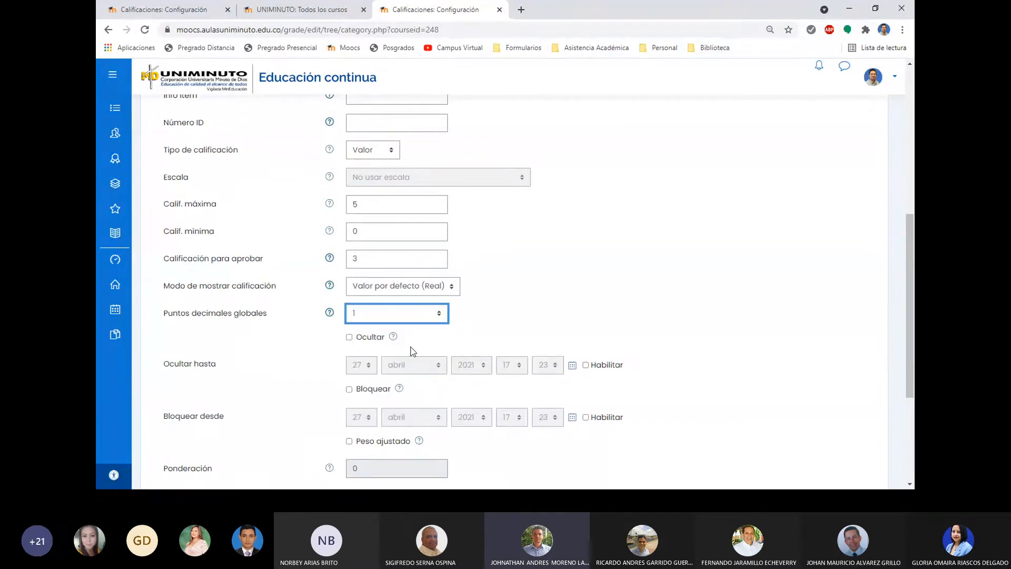
scroll(451, 332, down, 3)
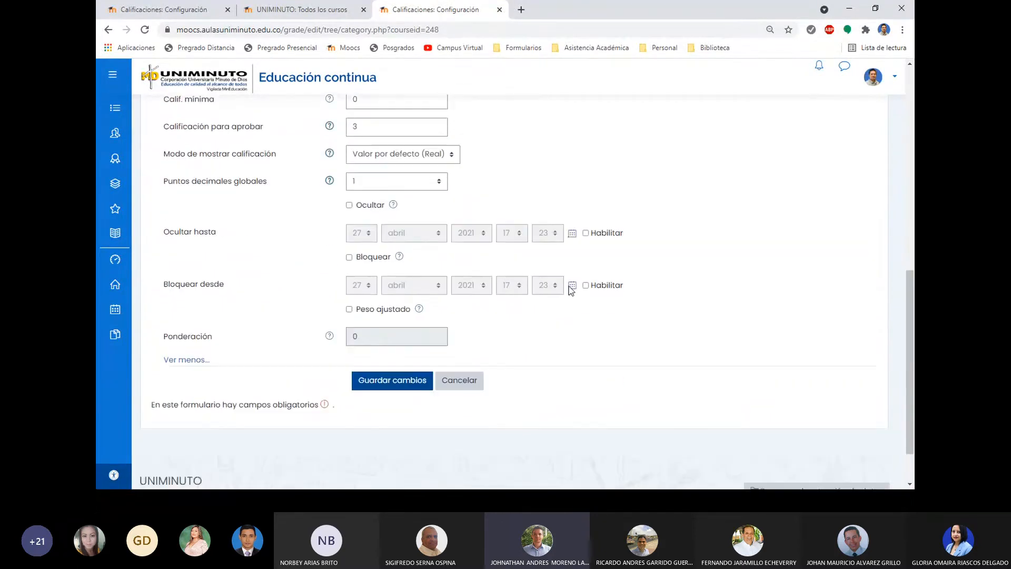
click(379, 342)
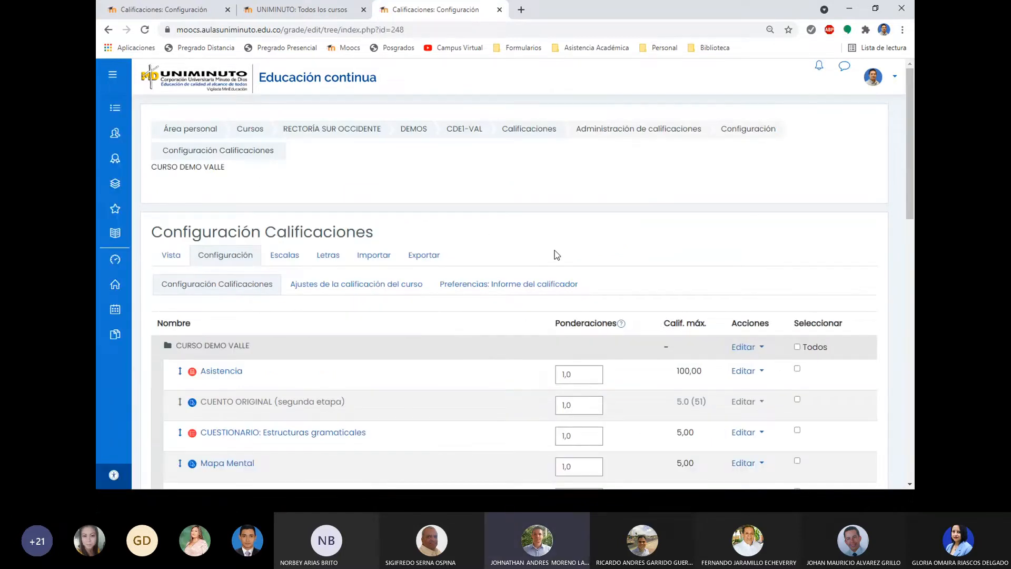
Check the Primer corte entry in the gradebook setup and start another grade category named Segundo corte
scroll(467, 248, down, 4)
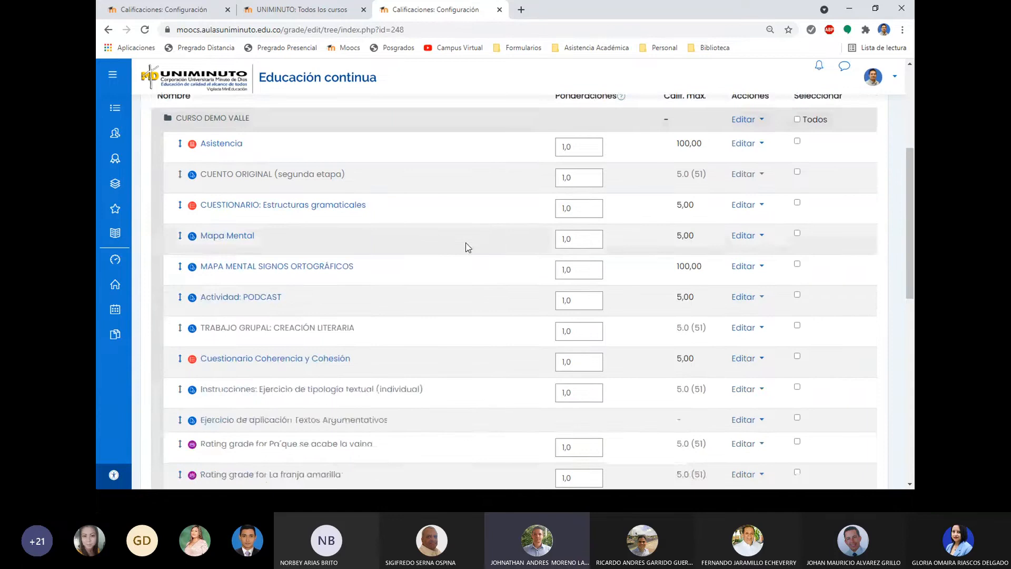
scroll(468, 247, down, 8)
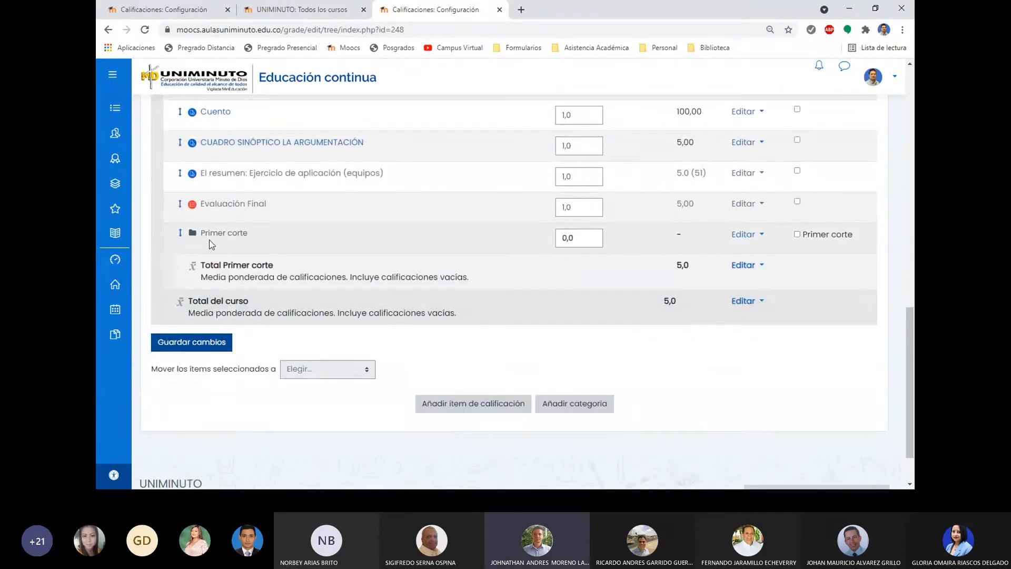
scroll(248, 272, up, 1)
scroll(247, 284, down, 1)
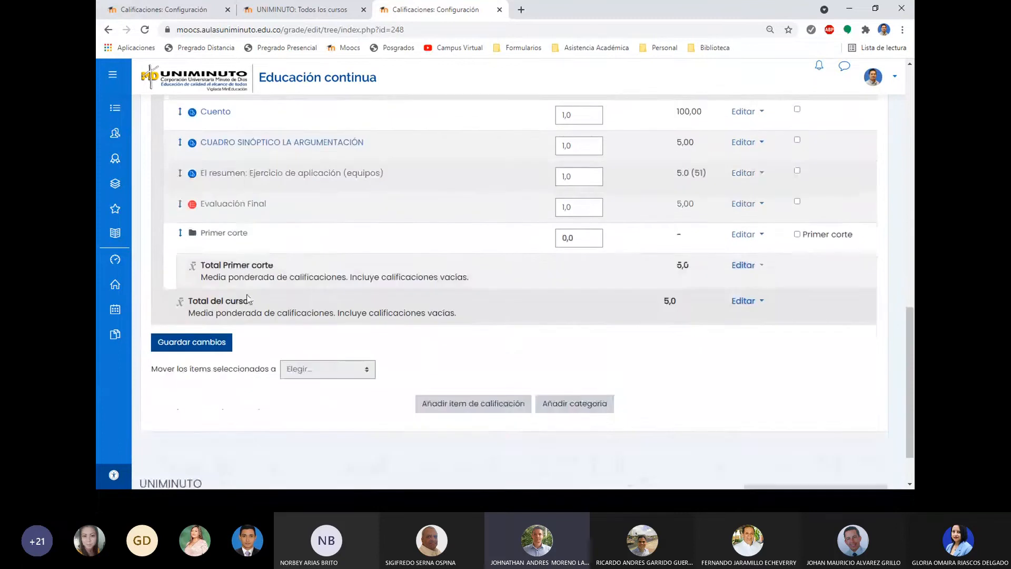
scroll(304, 300, up, 2)
scroll(289, 323, down, 2)
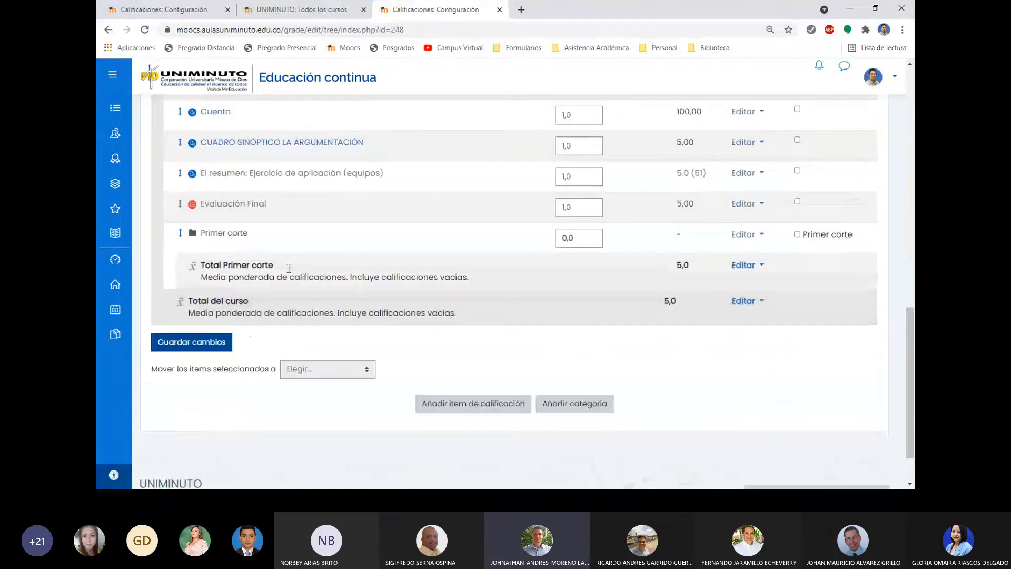
click(574, 409)
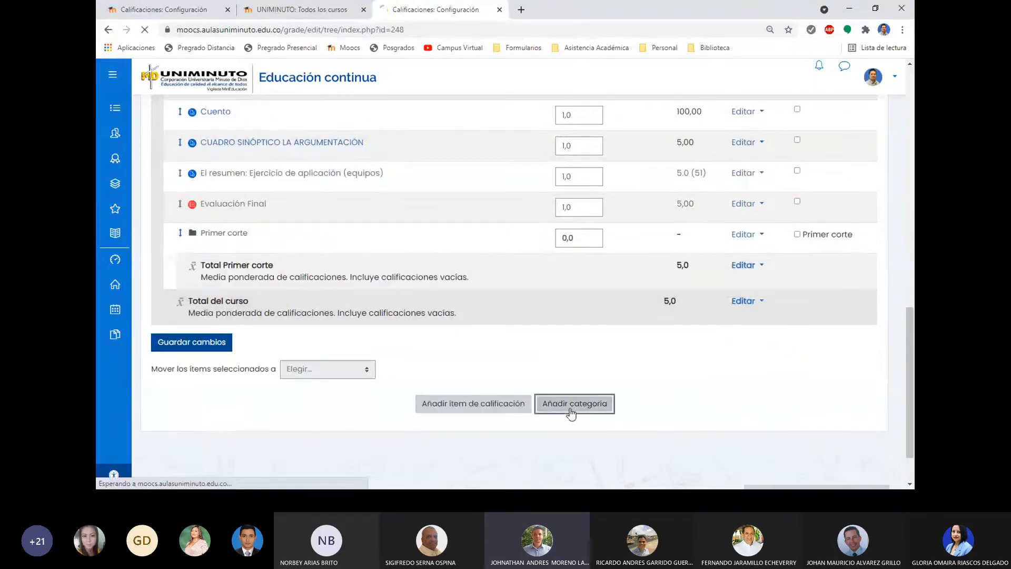
click(393, 272)
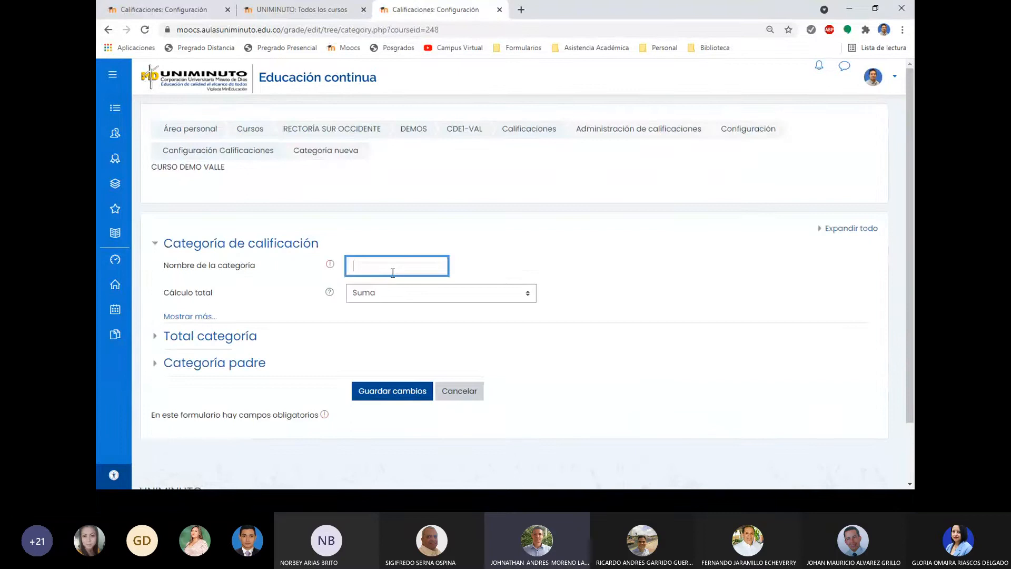
text(Segundo co)
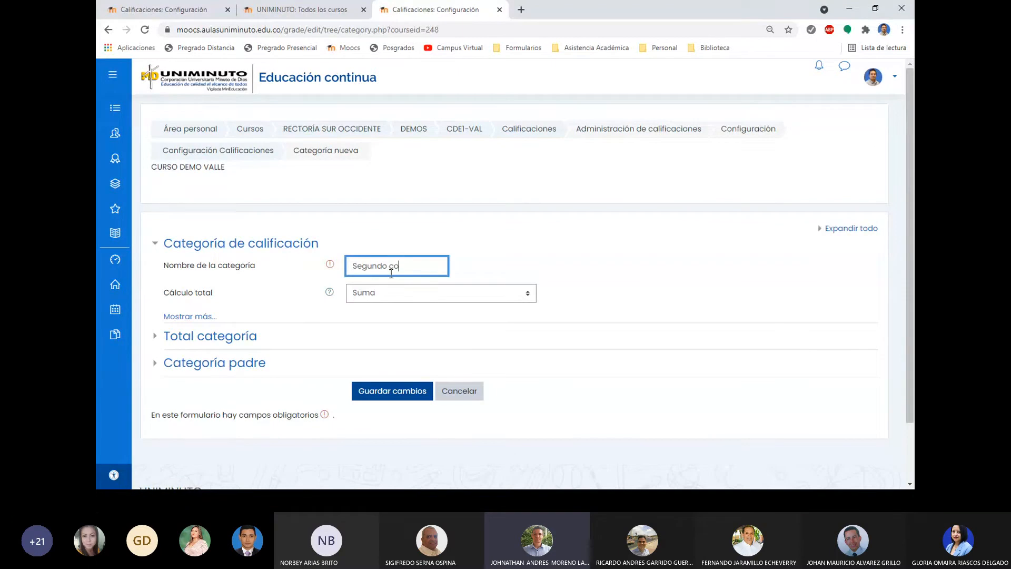
text(rte)
Set Segundo corte's total calculation to Media ponderada de calificaciones and turn off Excluir calificaciones vacías
click(456, 309)
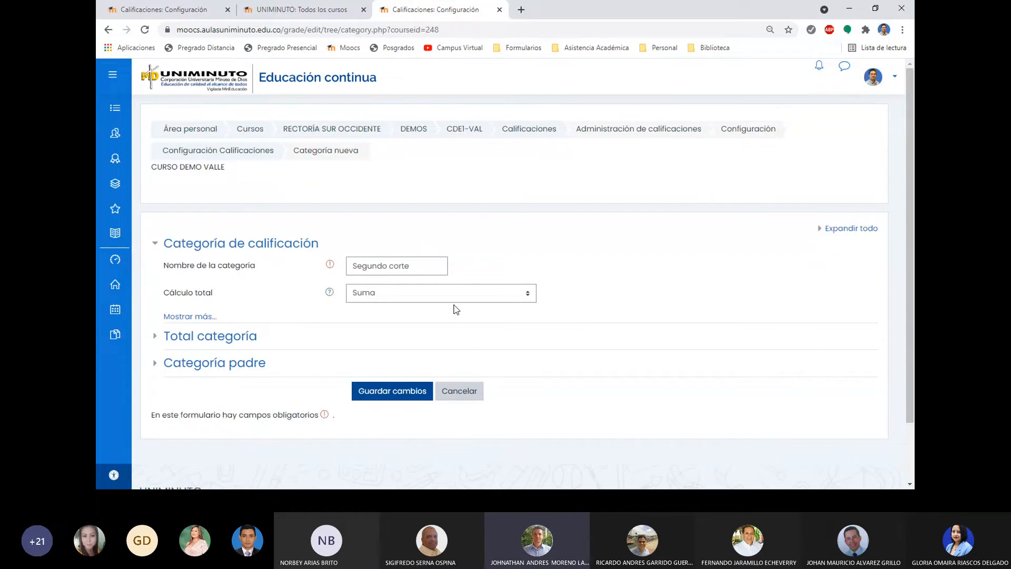
click(437, 295)
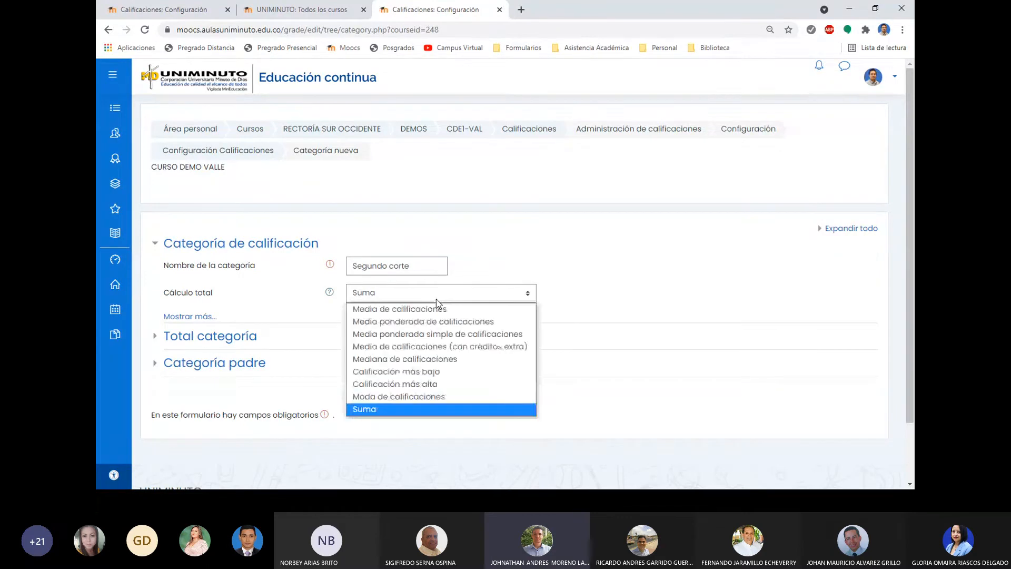
click(452, 321)
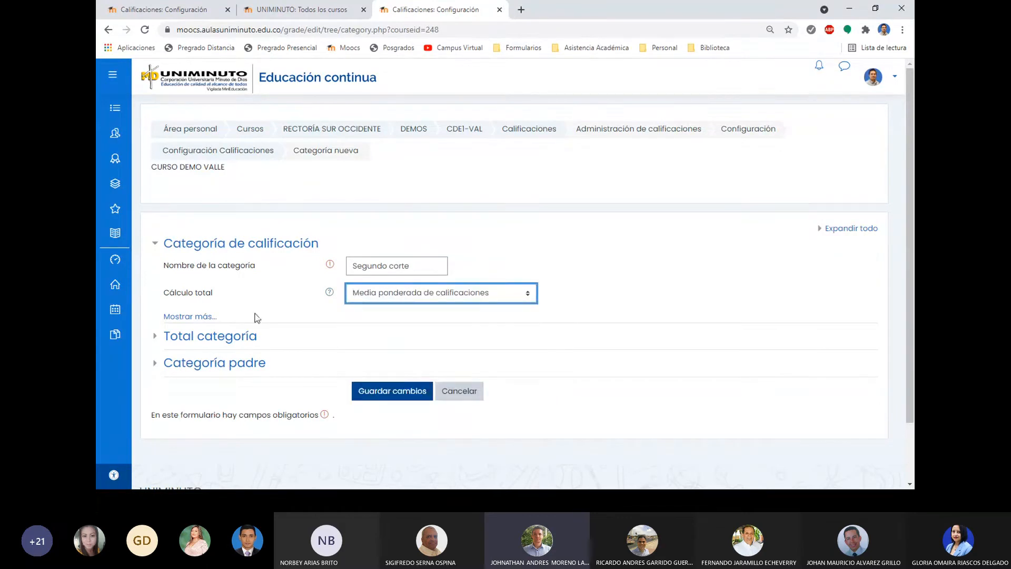
click(190, 316)
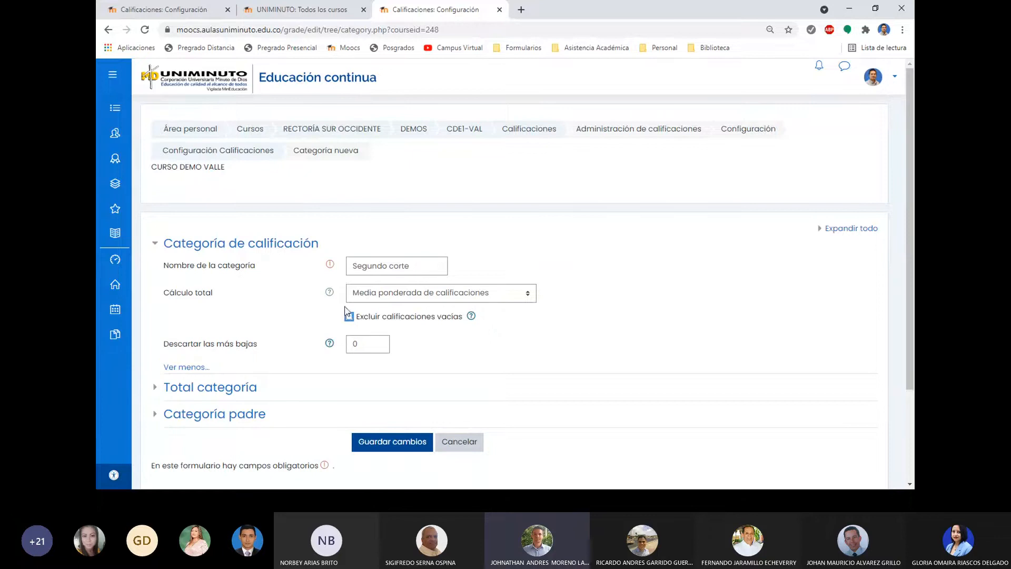
scroll(345, 310, down, 2)
Set the Segundo corte total's maximum grade to 5, passing grade to 3 and global decimal points to 1
click(200, 274)
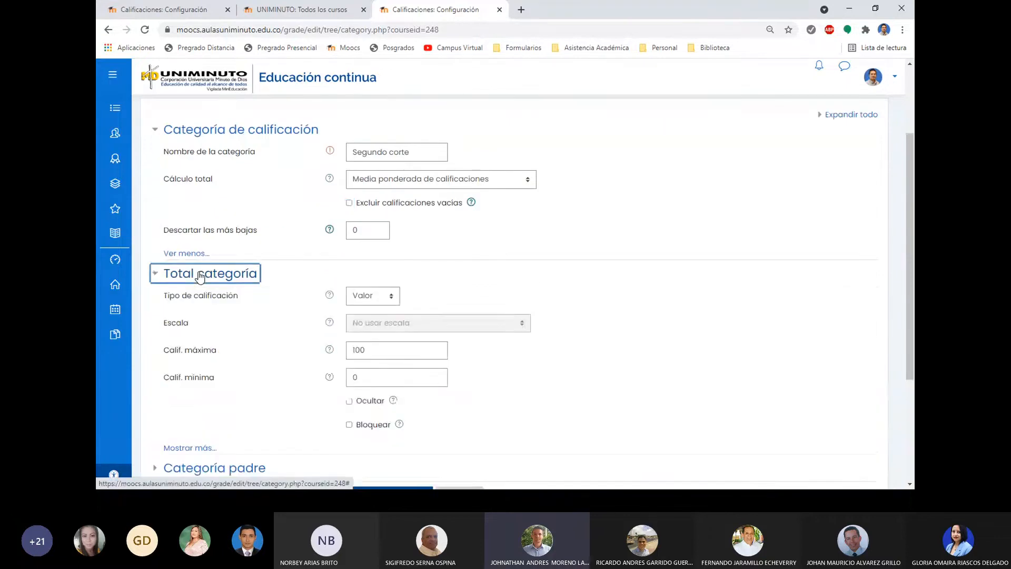
scroll(258, 272, down, 2)
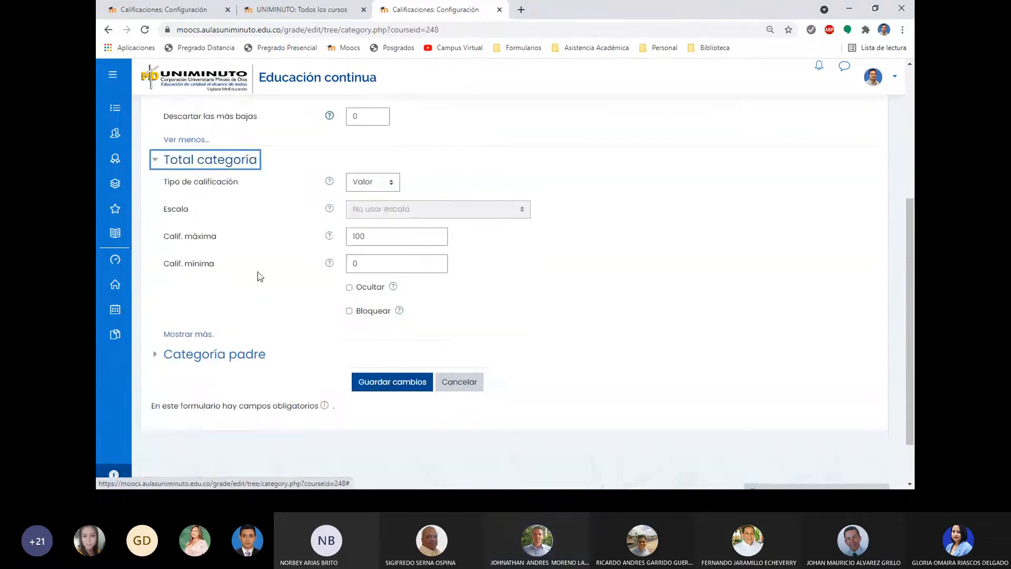
double_click(389, 237)
text(5)
click(208, 334)
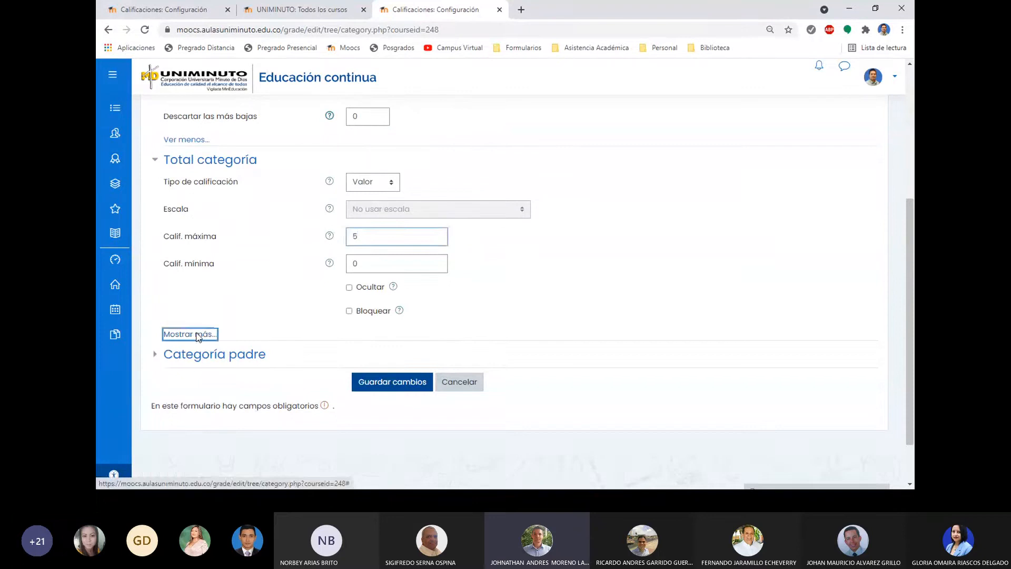
scroll(250, 337, down, 1)
double_click(377, 316)
text(3)
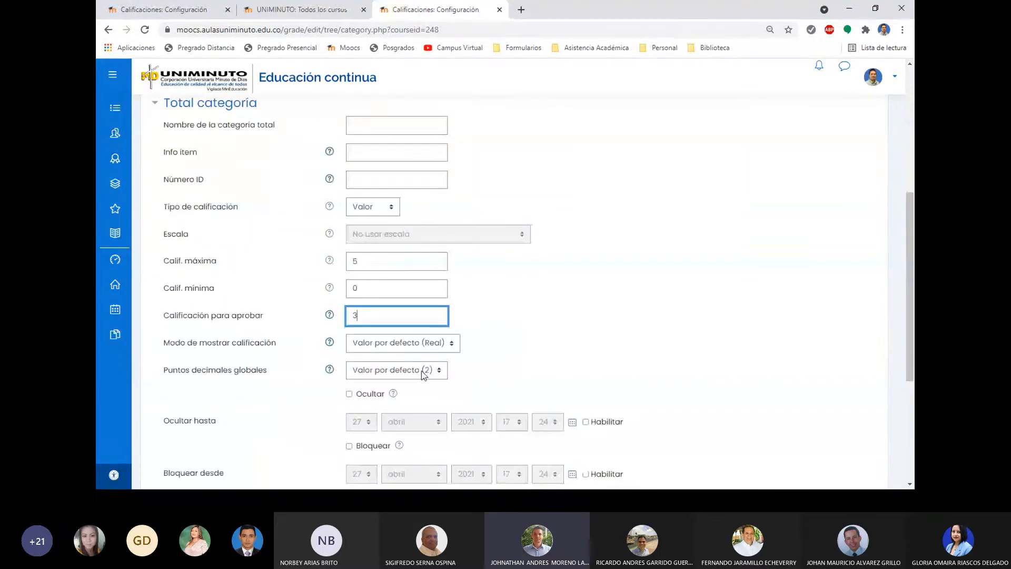
click(421, 371)
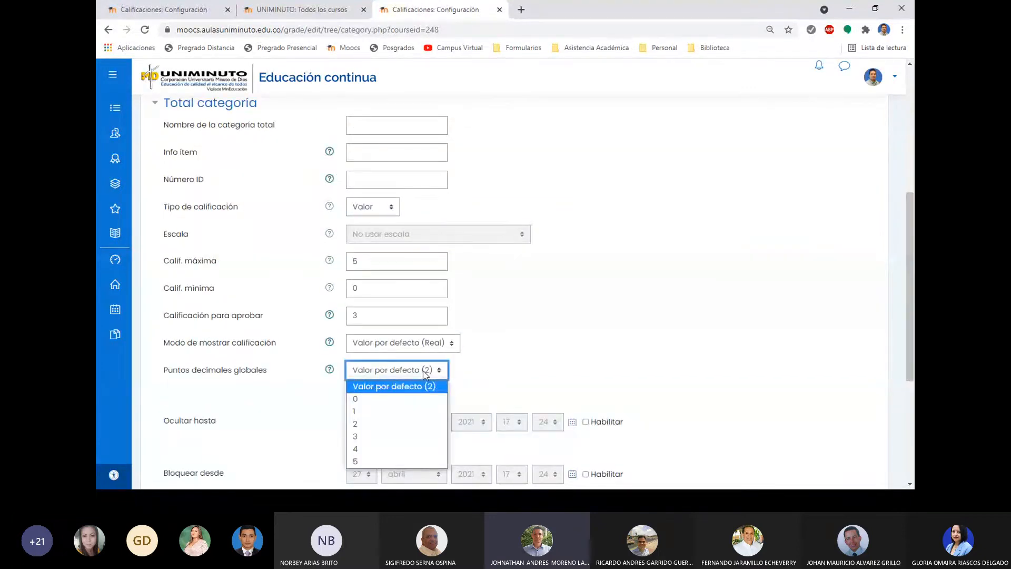
click(398, 418)
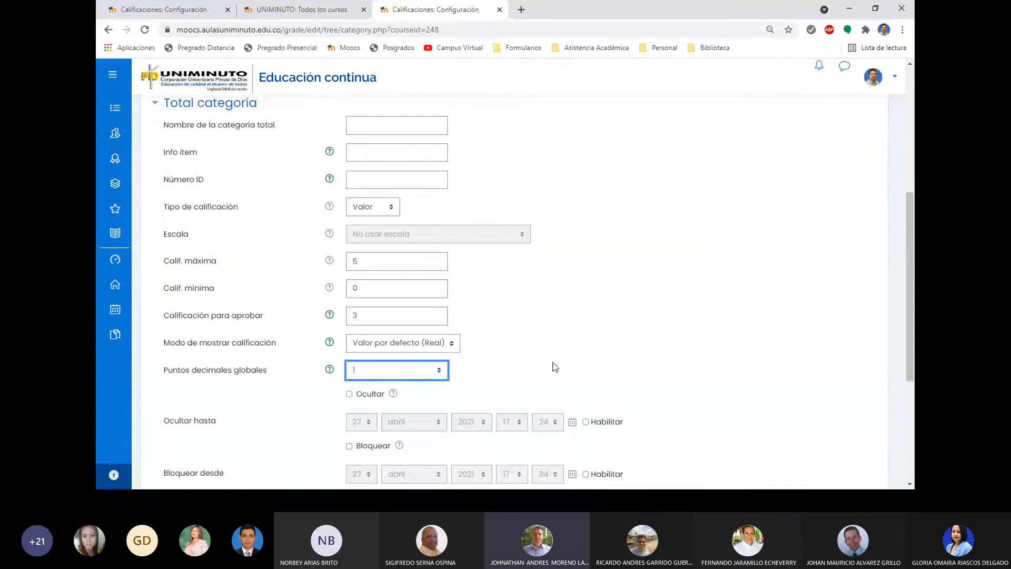
Review the Segundo corte category's settings and save the changes
scroll(738, 270, down, 2)
scroll(737, 271, down, 2)
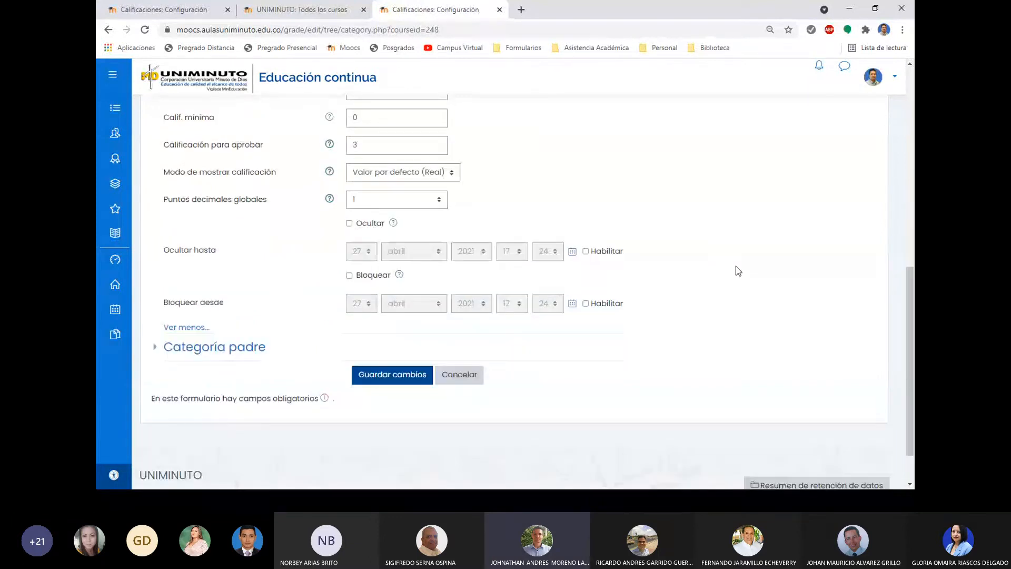
scroll(737, 270, up, 6)
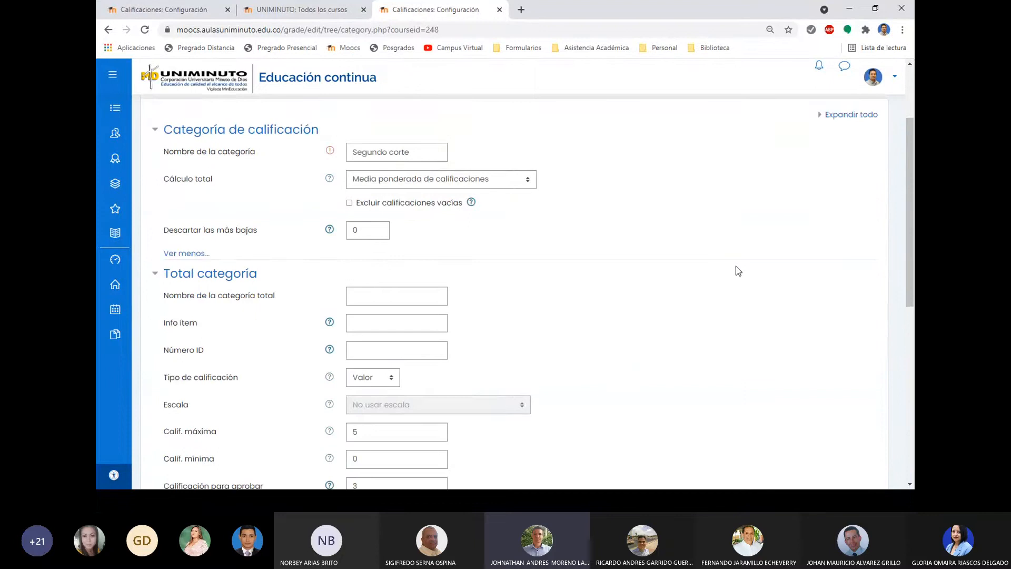
scroll(737, 271, down, 7)
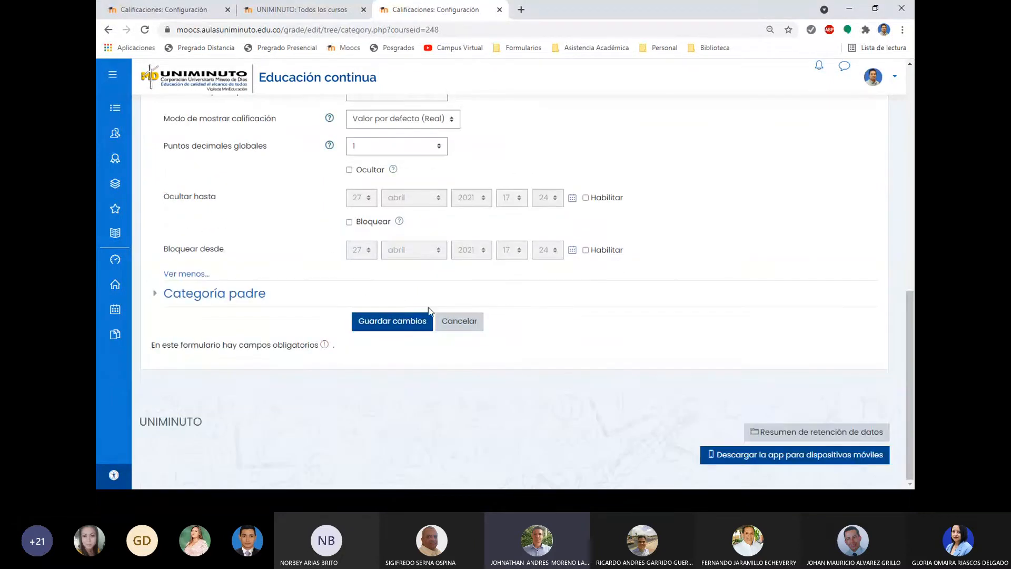
click(395, 320)
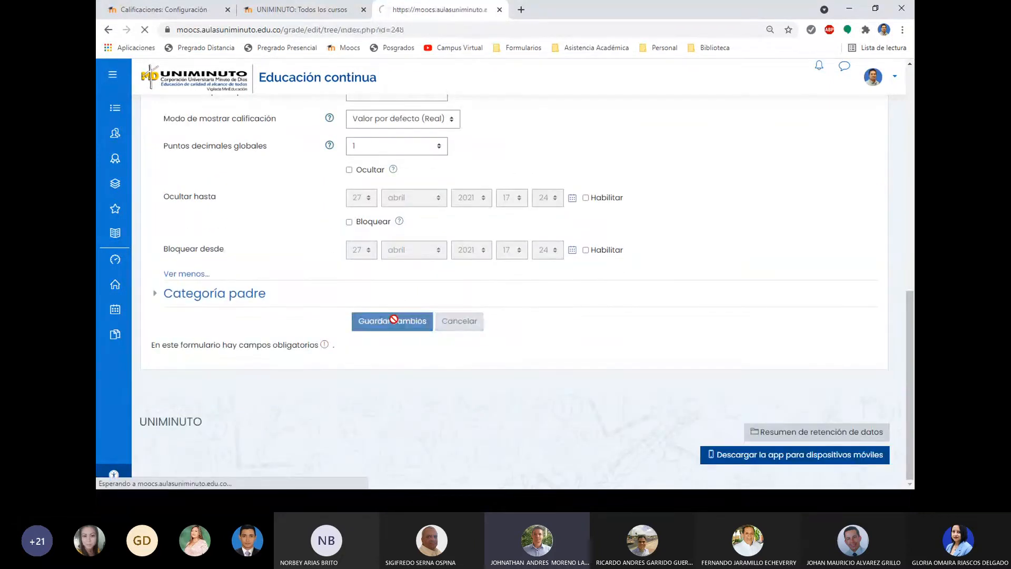
Start a third grade category from the gradebook setup and name it Tercer corte
scroll(399, 324, down, 4)
scroll(399, 324, down, 10)
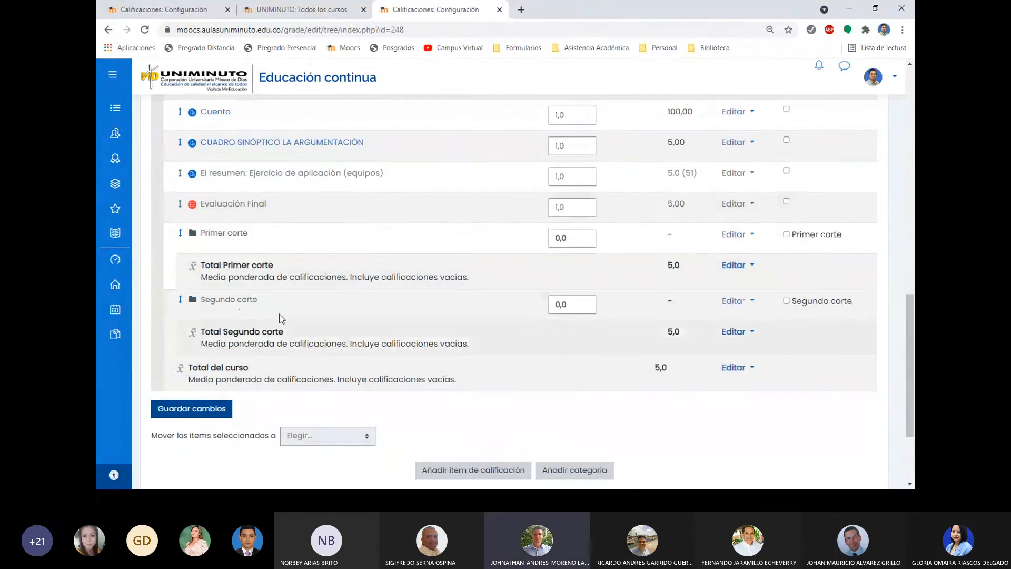
scroll(557, 365, down, 3)
click(578, 343)
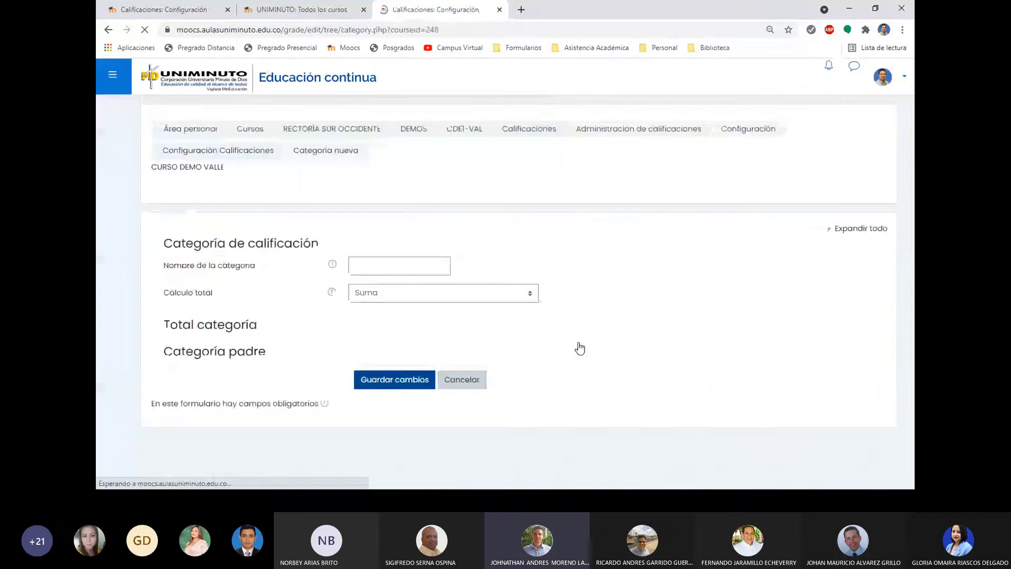
click(388, 261)
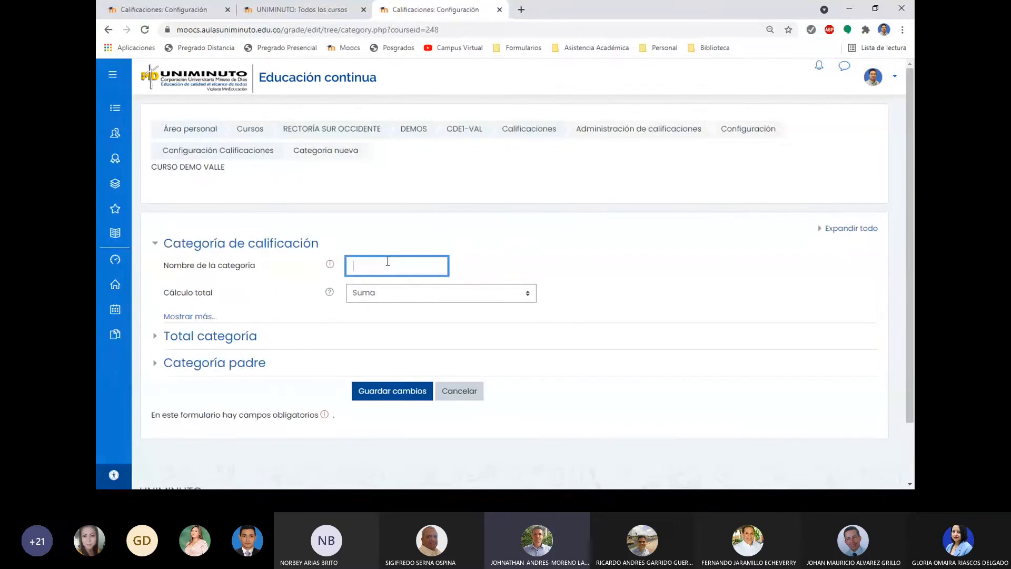
text(Tercer corte)
Set Tercer corte's total calculation to Media ponderada de calificaciones and turn off Excluir calificaciones vacías
click(400, 293)
click(472, 319)
click(188, 317)
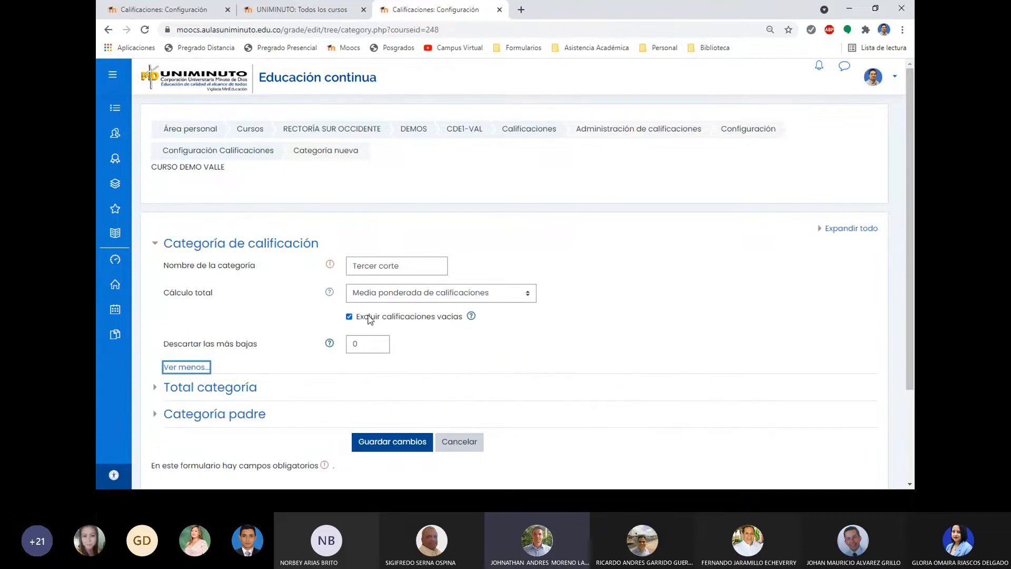
click(369, 319)
scroll(211, 268, down, 2)
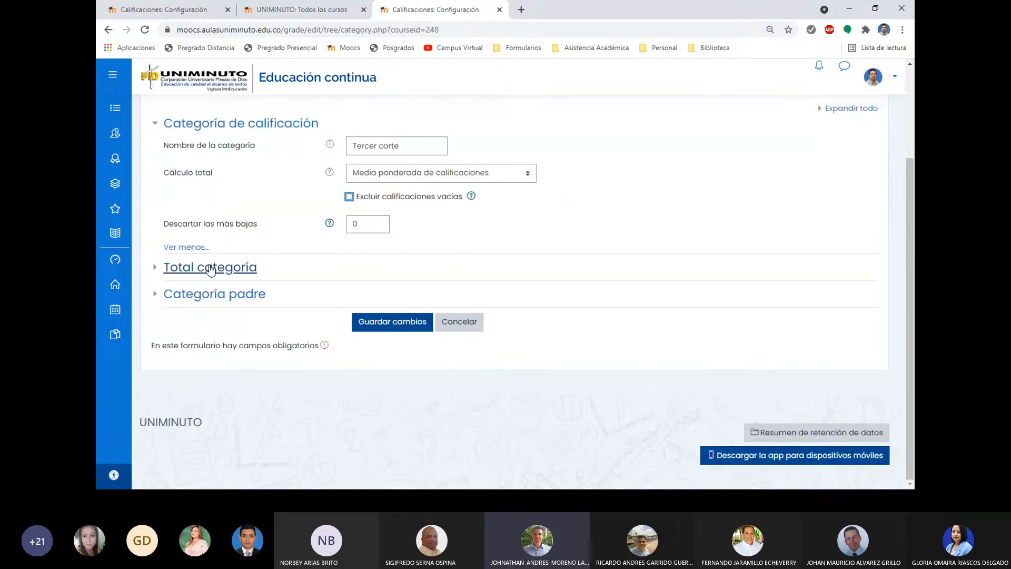
Set the Tercer corte total's maximum grade to 5 and reveal the additional category total settings
click(211, 270)
click(306, 343)
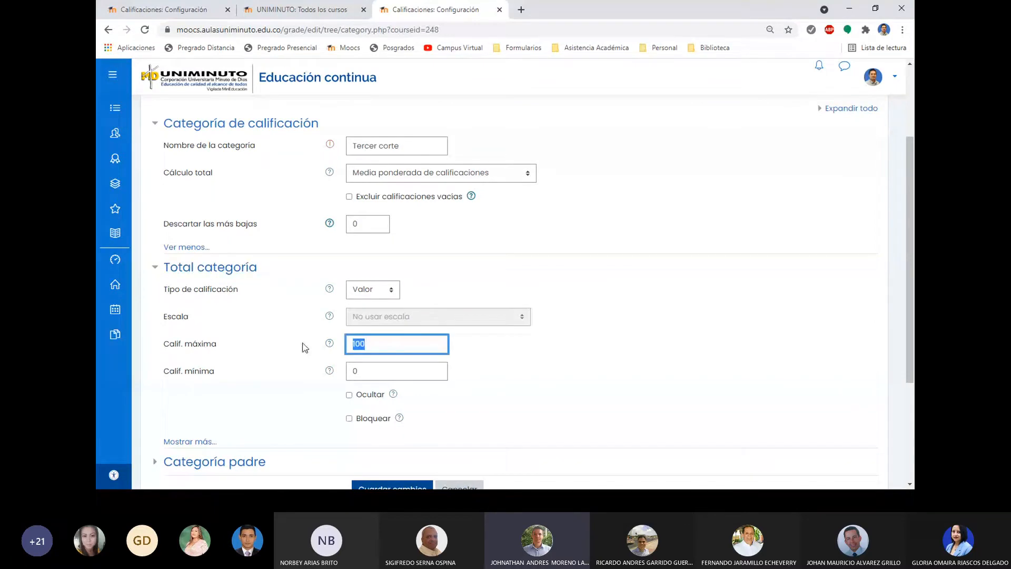
text(5)
scroll(211, 369, down, 1)
click(188, 384)
scroll(379, 312, down, 2)
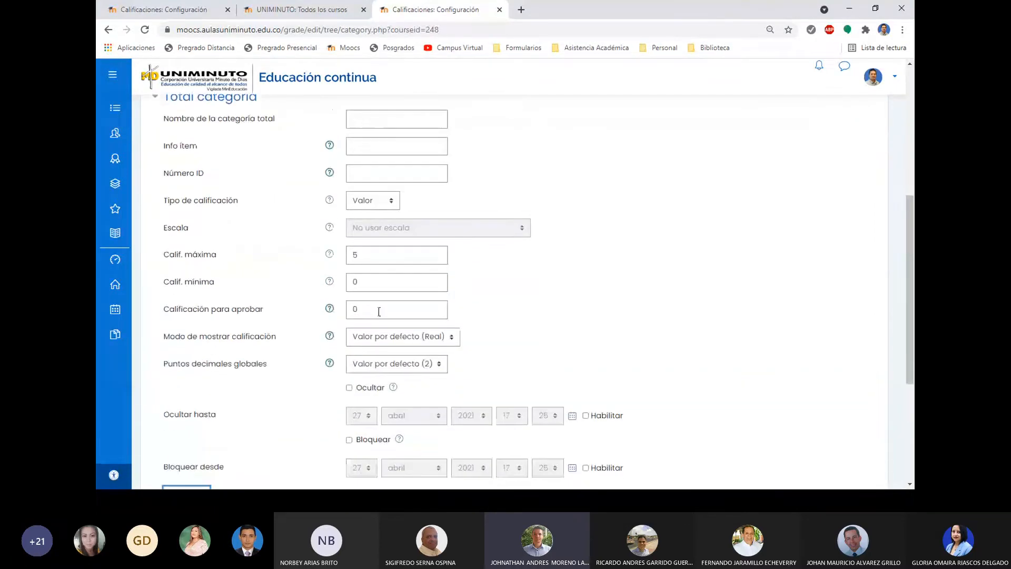
Set the Tercer corte total's passing grade to 3 and global decimal points to 1, and save the category
click(380, 312)
key(BackSpace)
text(3)
scroll(379, 312, down, 1)
click(406, 311)
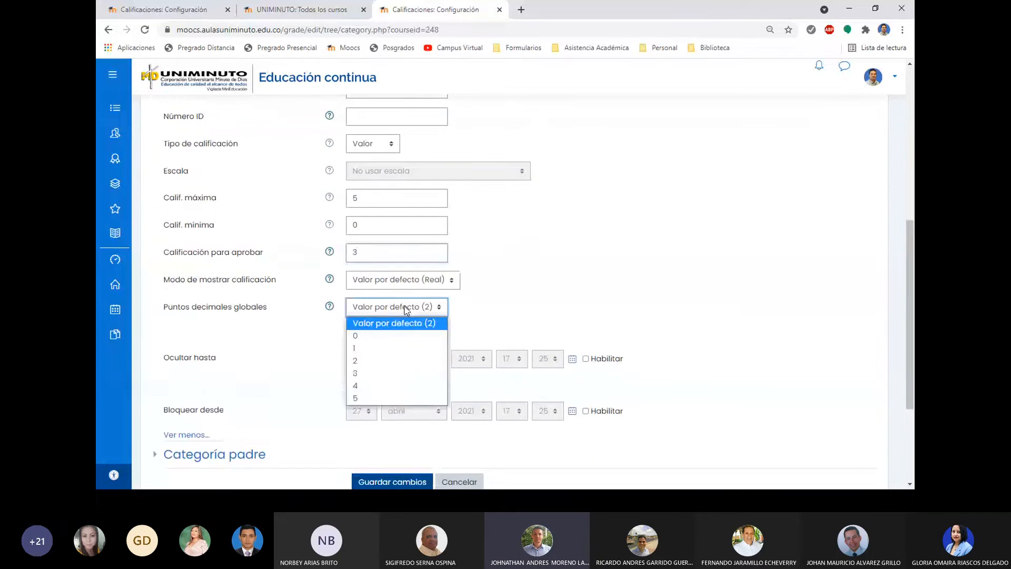
click(392, 348)
scroll(579, 277, down, 2)
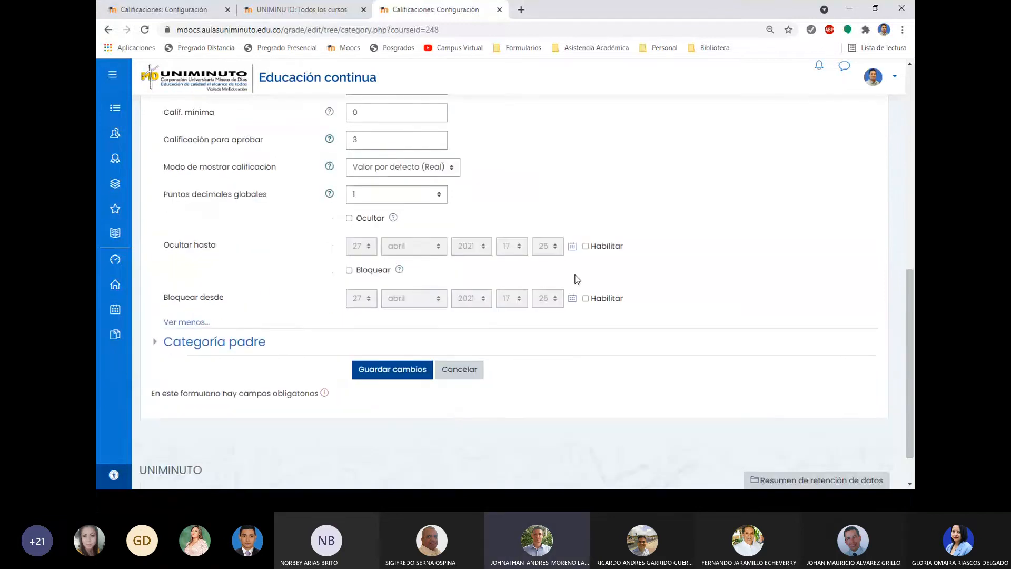
scroll(578, 279, down, 1)
click(394, 320)
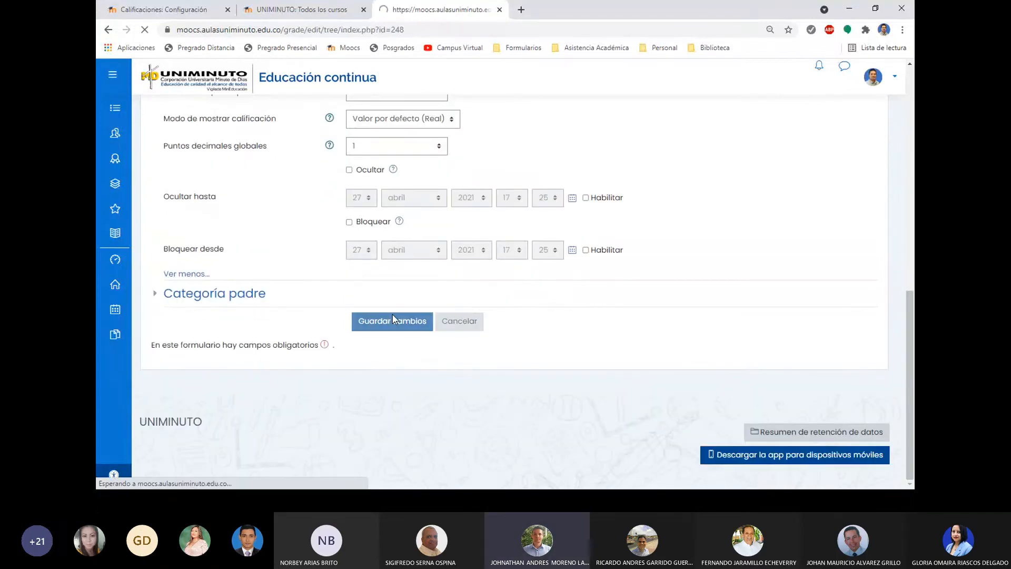
Set the category weights to 35 for Primer corte, 35 for Segundo corte and 30 for Tercer corte, and save the changes
scroll(416, 315, down, 2)
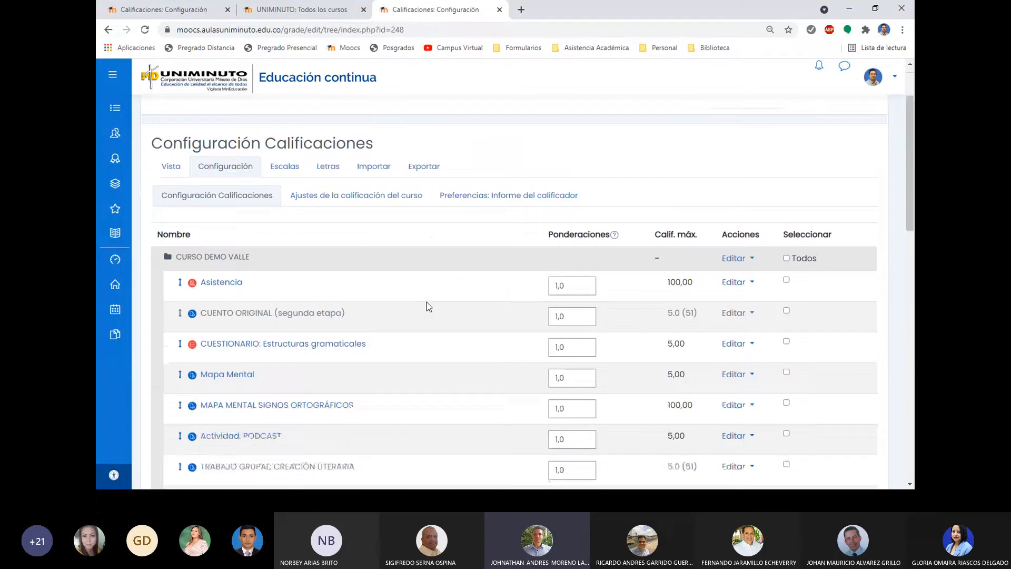
scroll(481, 245, down, 10)
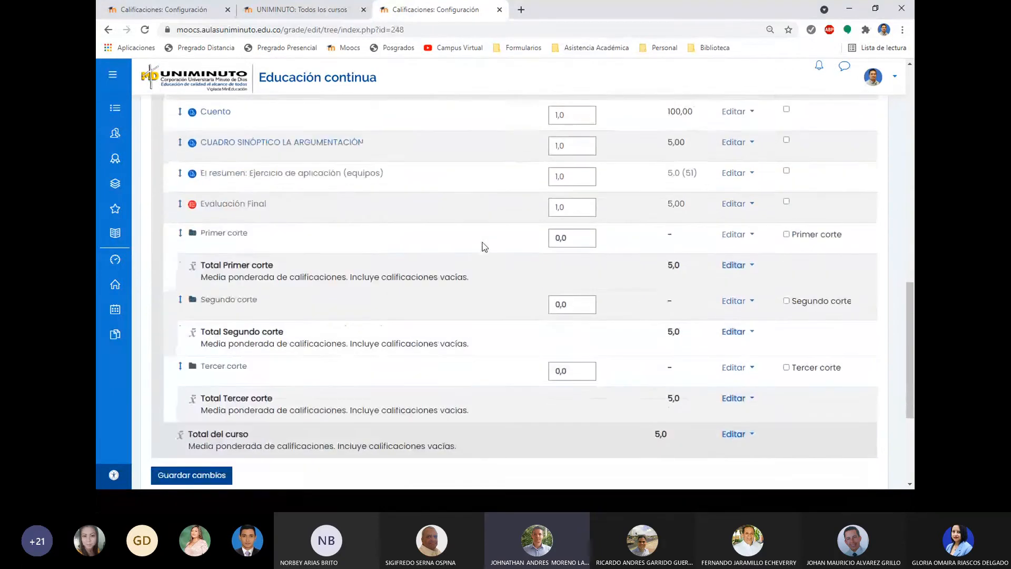
scroll(485, 247, down, 1)
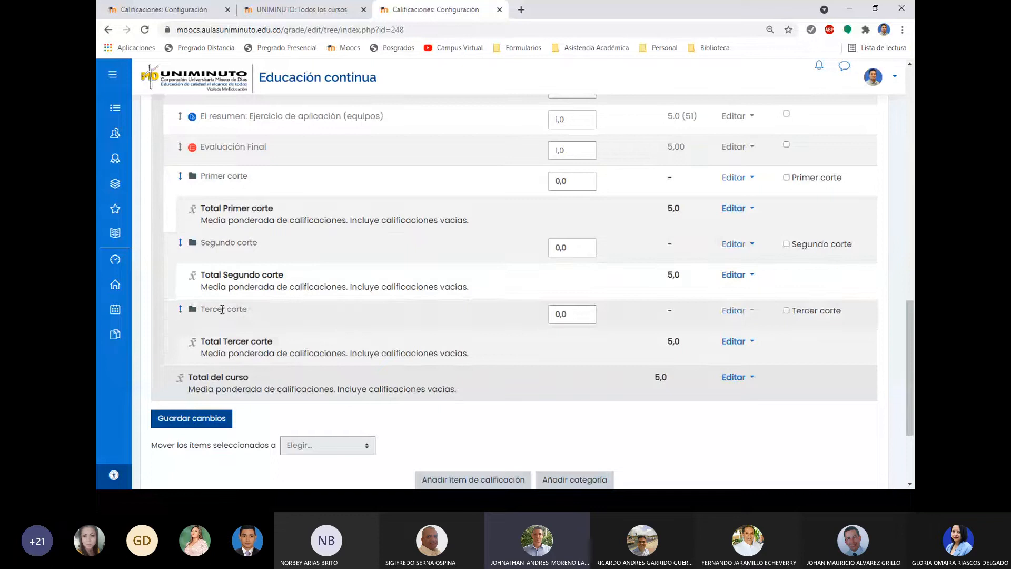
scroll(202, 364, up, 1)
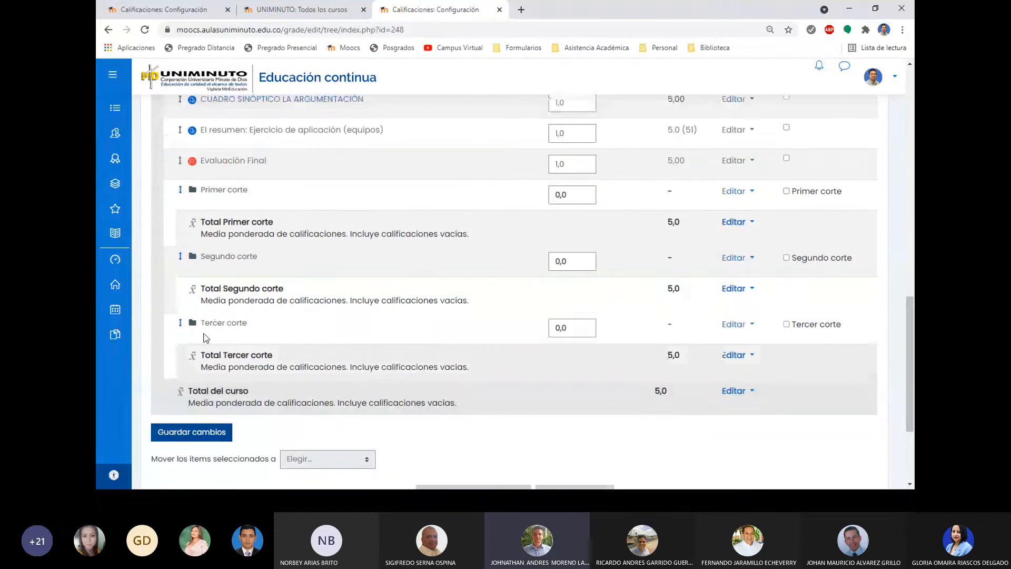
scroll(206, 337, up, 3)
scroll(232, 353, down, 1)
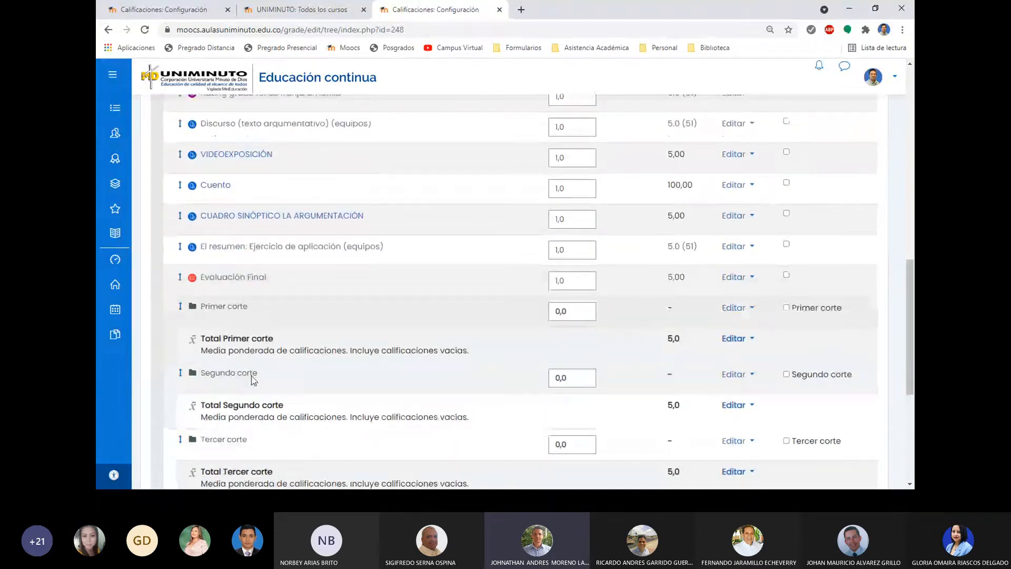
scroll(252, 374, down, 2)
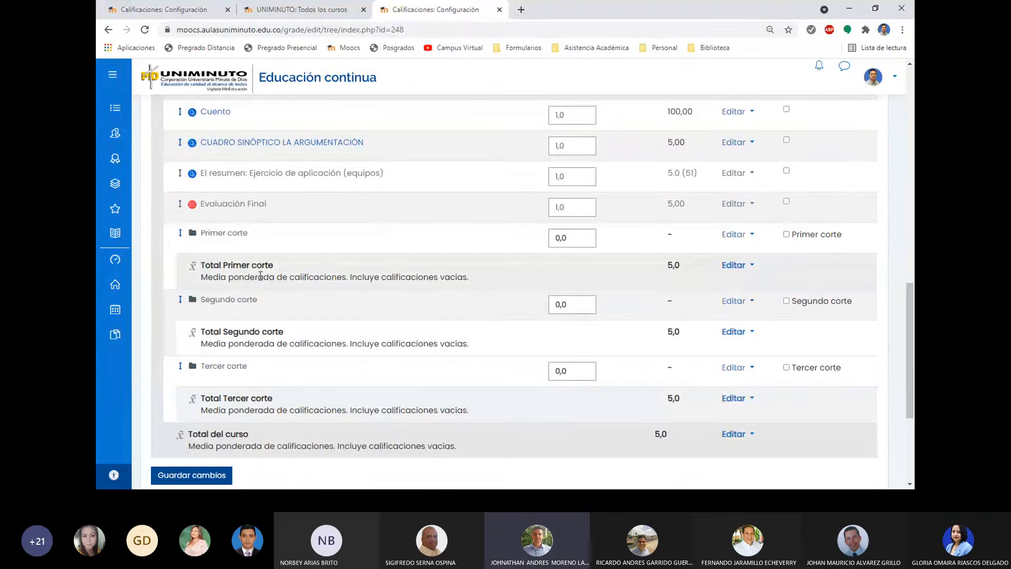
drag(568, 238, 539, 244)
text(35)
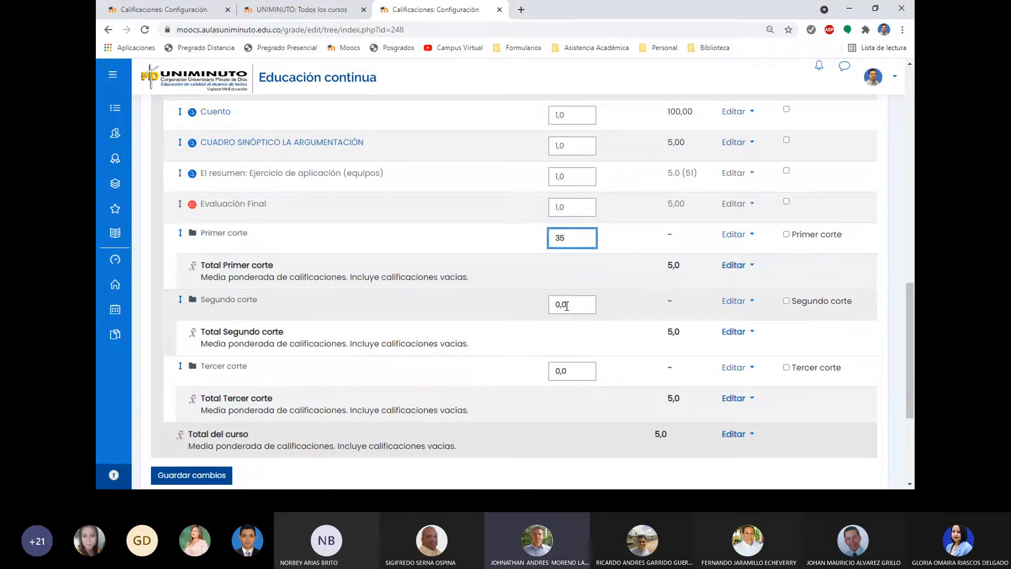
click(566, 305)
drag(566, 305, 542, 309)
text(35)
key(Tab)
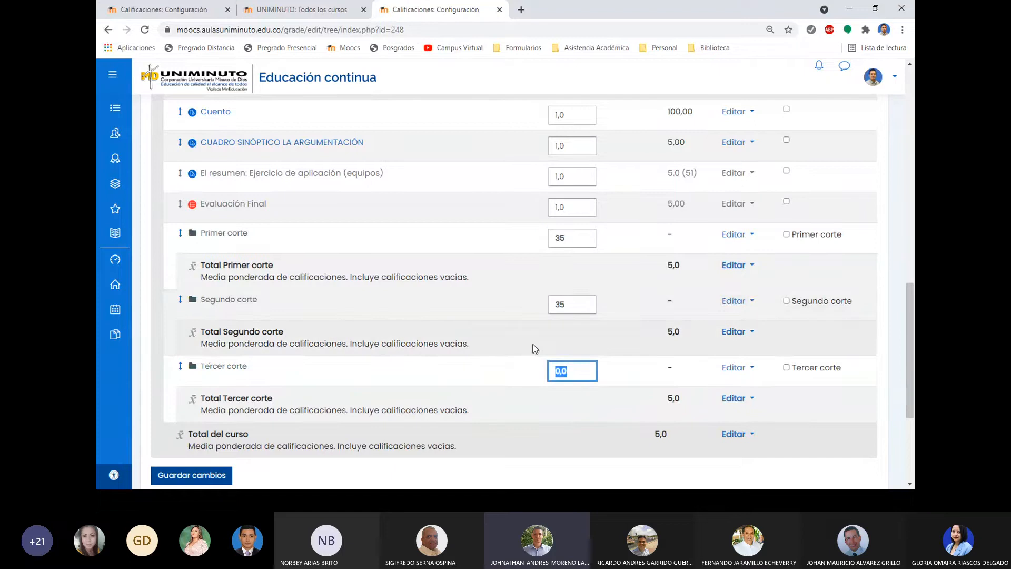
text(30)
scroll(526, 352, down, 2)
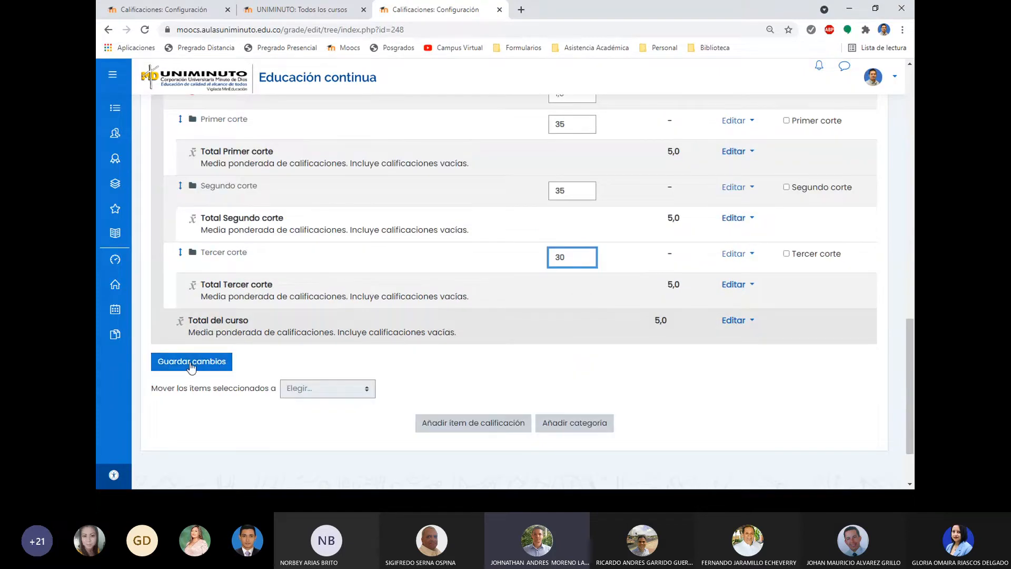
click(191, 363)
Review the category weights and the grade items that sit outside the three corte categories in the gradebook setup
scroll(456, 243, down, 2)
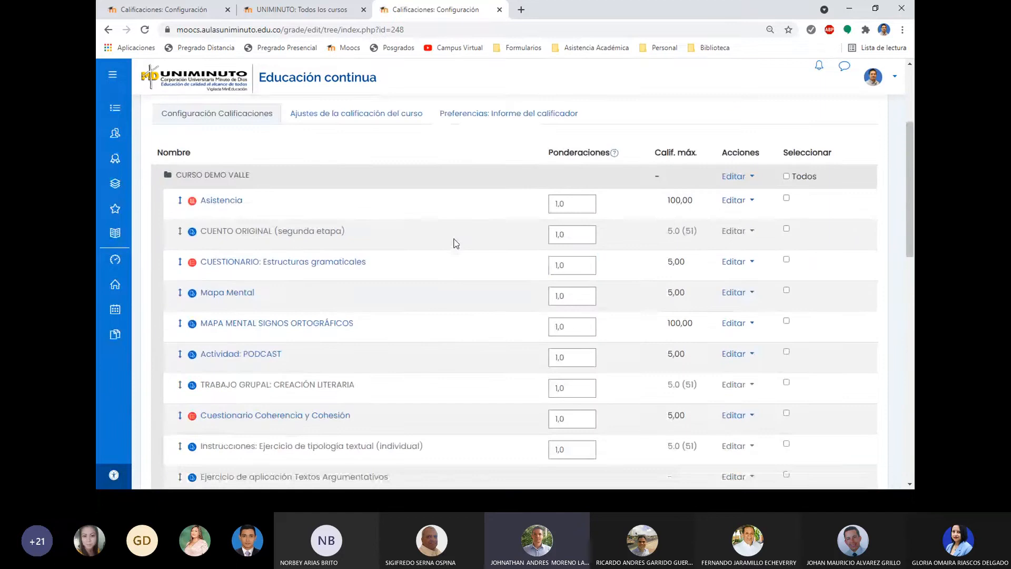
scroll(456, 242, down, 12)
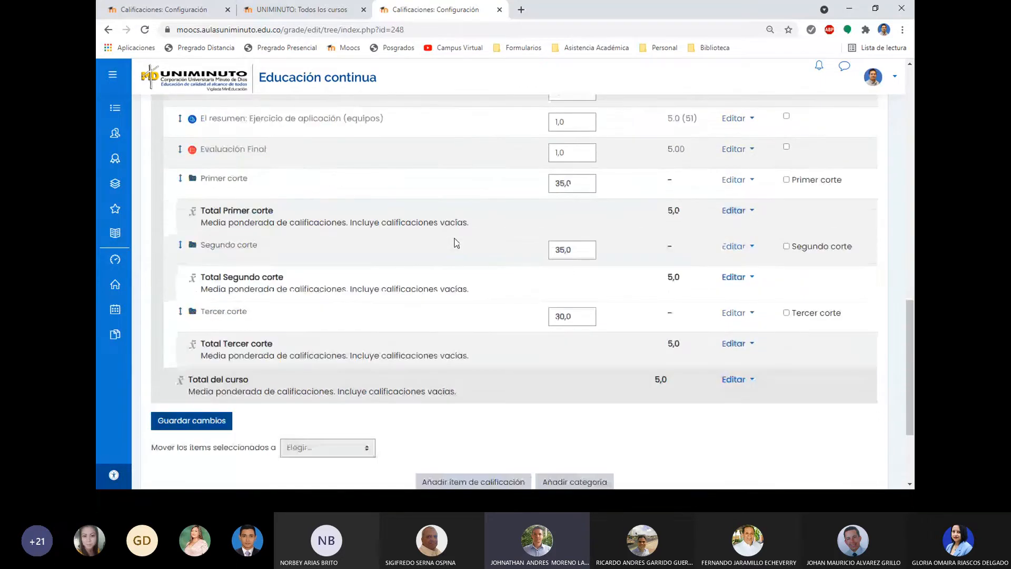
scroll(456, 243, up, 3)
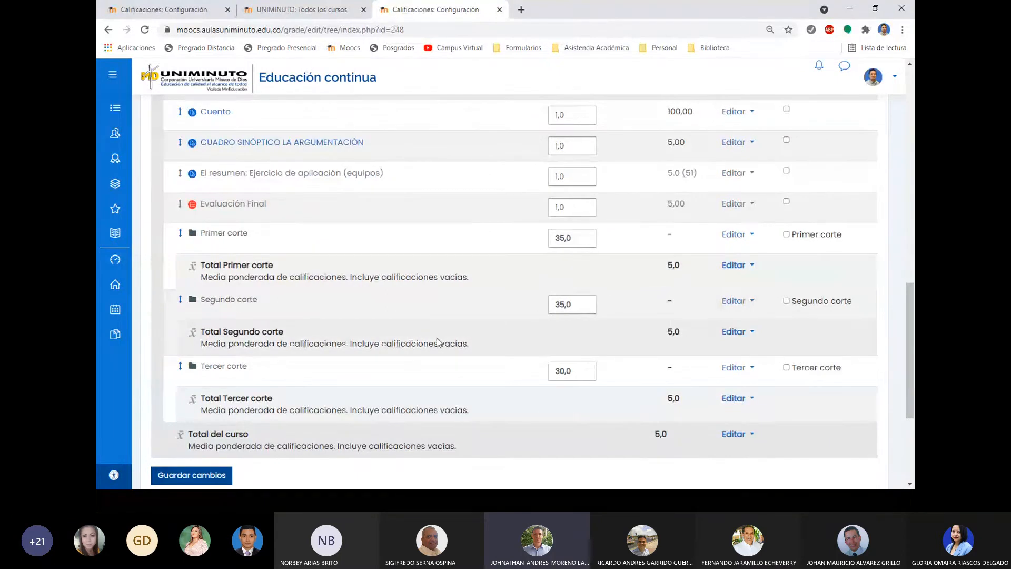
scroll(437, 343, up, 5)
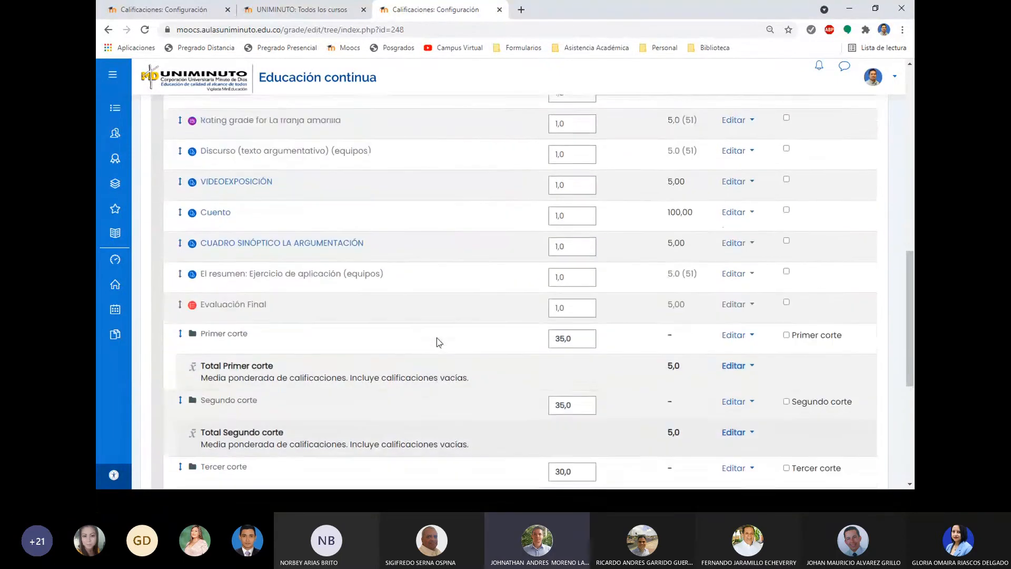
scroll(412, 378, up, 3)
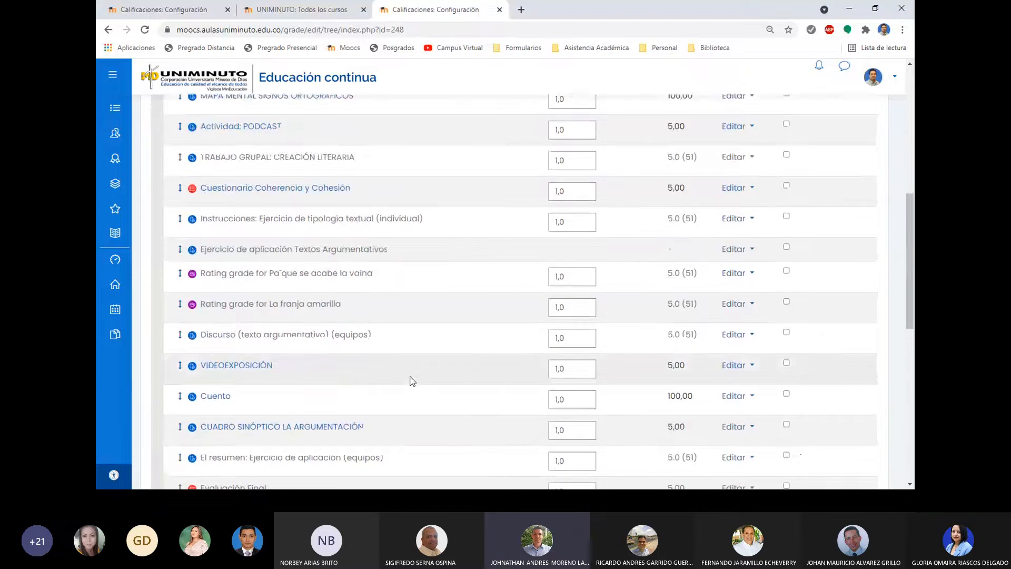
scroll(413, 380, up, 4)
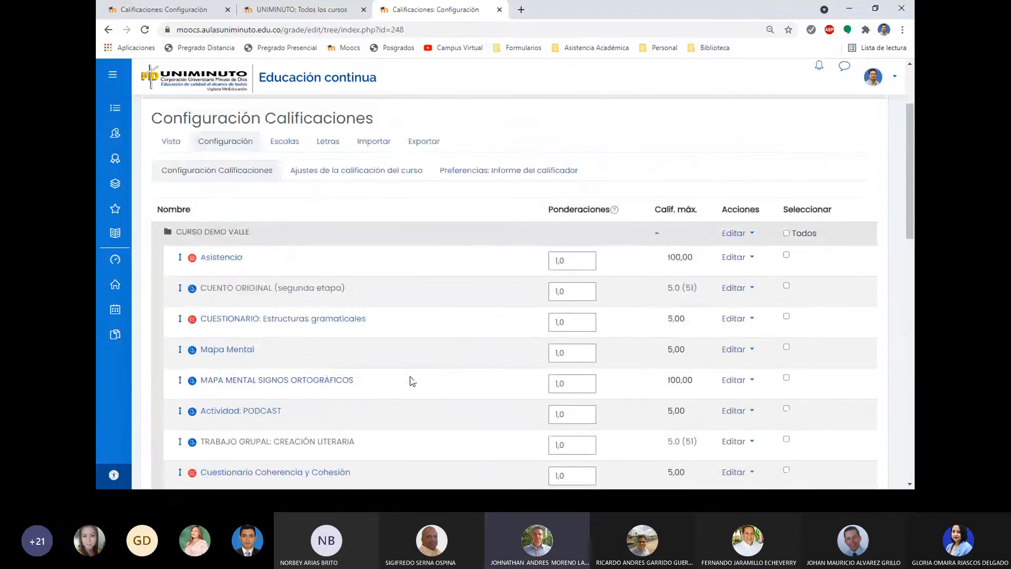
scroll(412, 381, down, 8)
scroll(413, 381, up, 3)
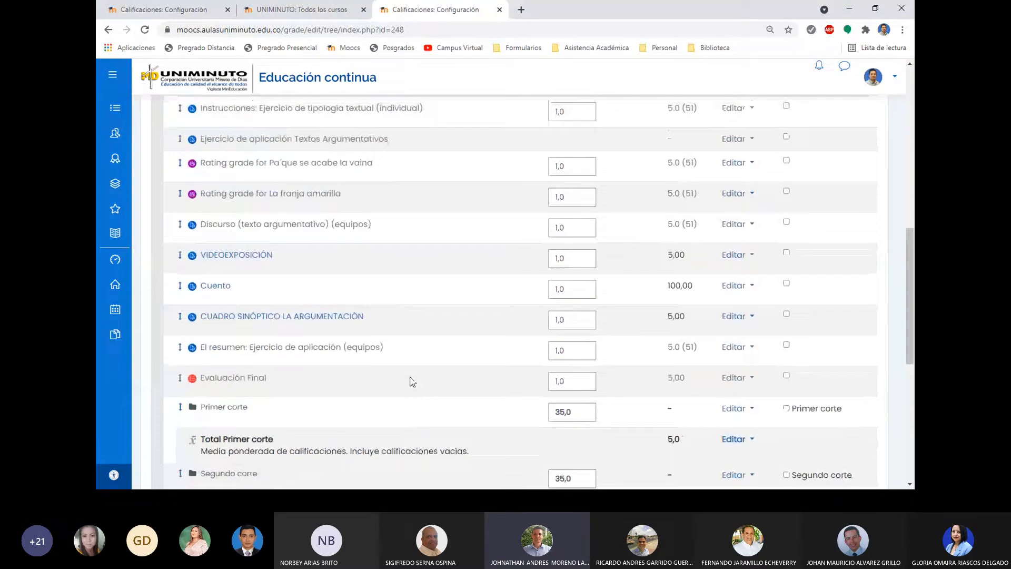
scroll(413, 381, up, 5)
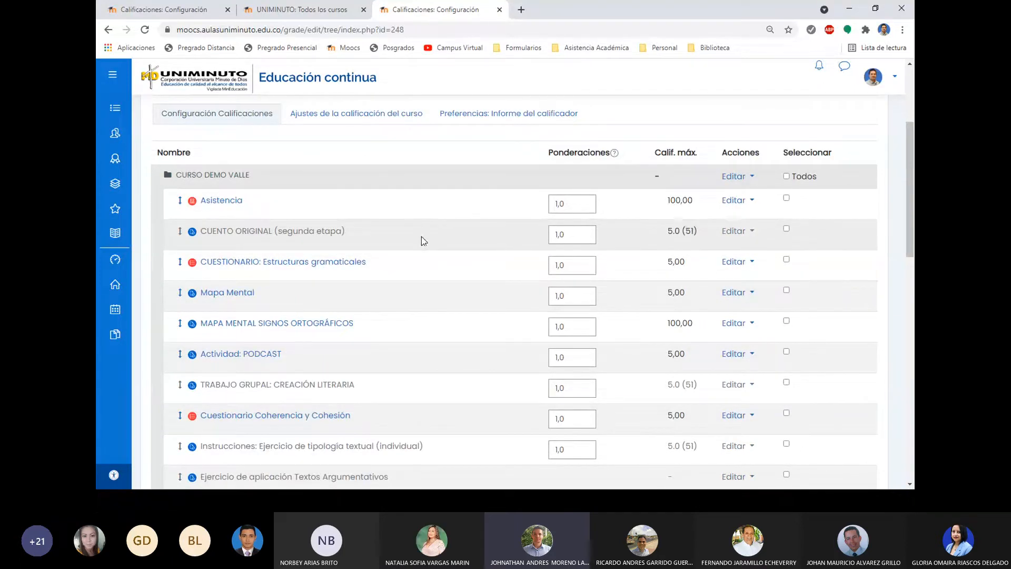
click(786, 228)
click(787, 260)
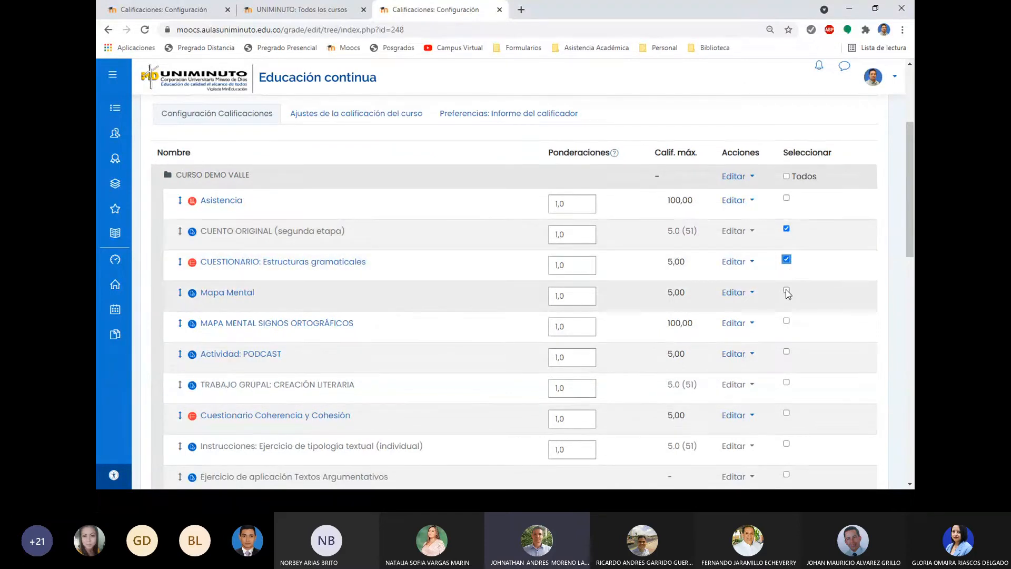
click(787, 290)
click(787, 321)
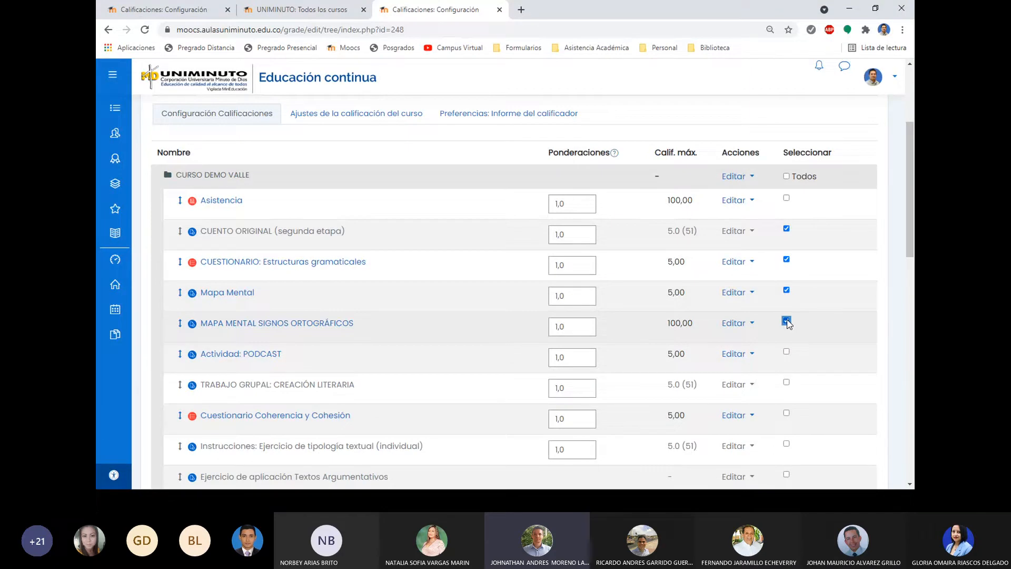
click(787, 321)
click(787, 290)
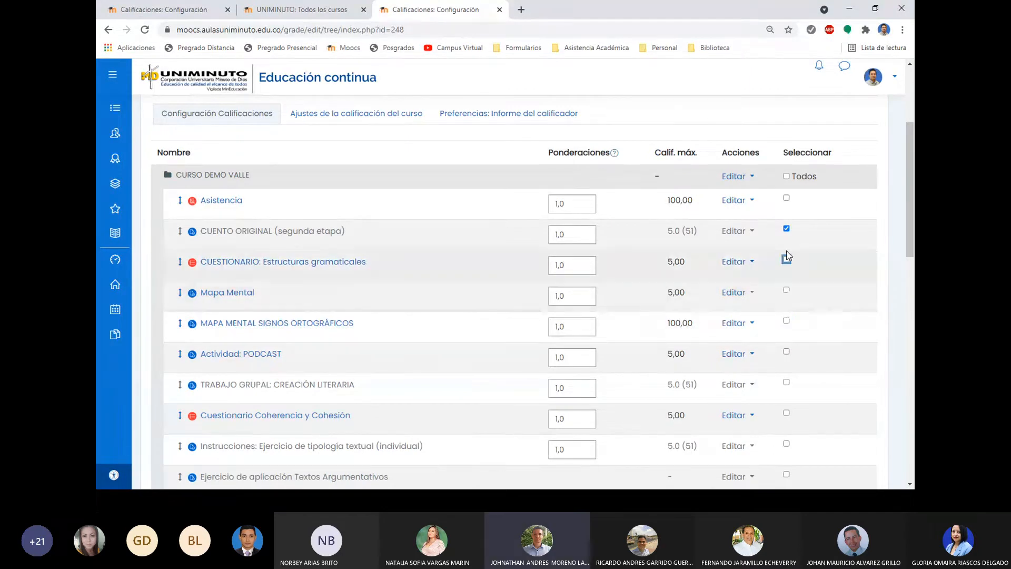
click(786, 228)
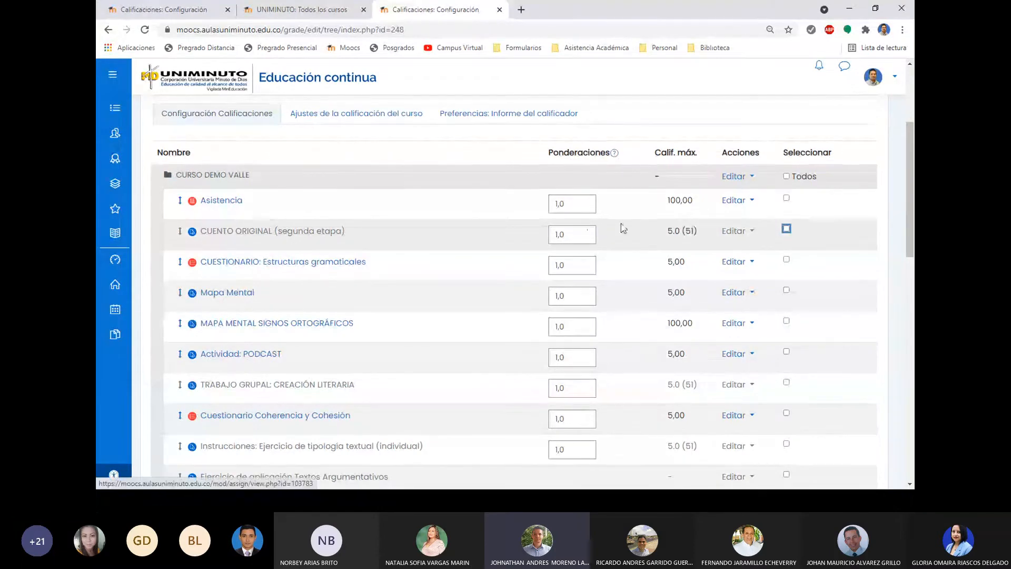
Move CUENTO ORIGINAL (segunda etapa), CUESTIONARIO: Estructuras gramaticales, Mapa Mental and MAPA MENTAL SIGNOS ORTOGRÁFICOS together into the Primer corte category
click(786, 230)
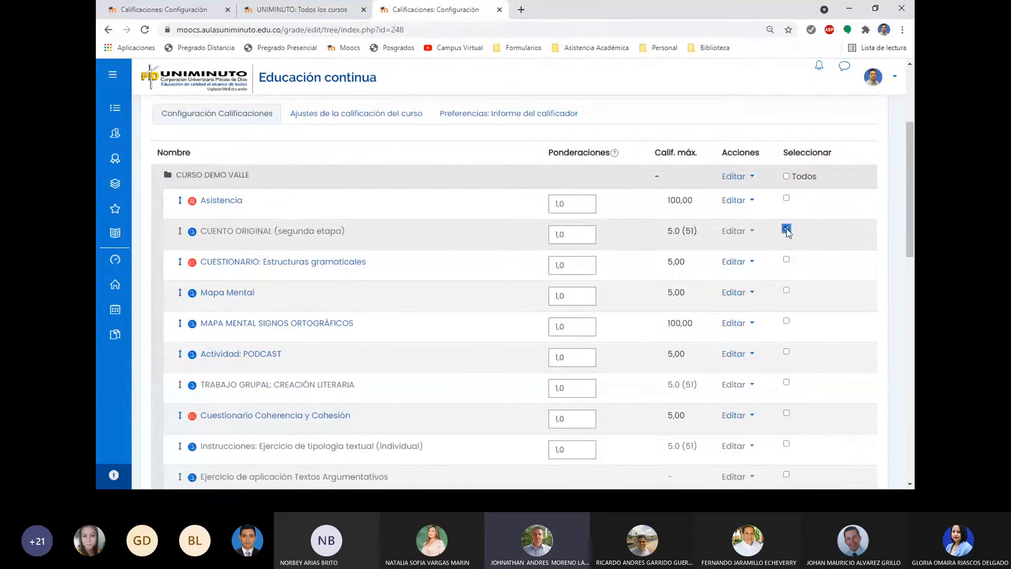
click(787, 260)
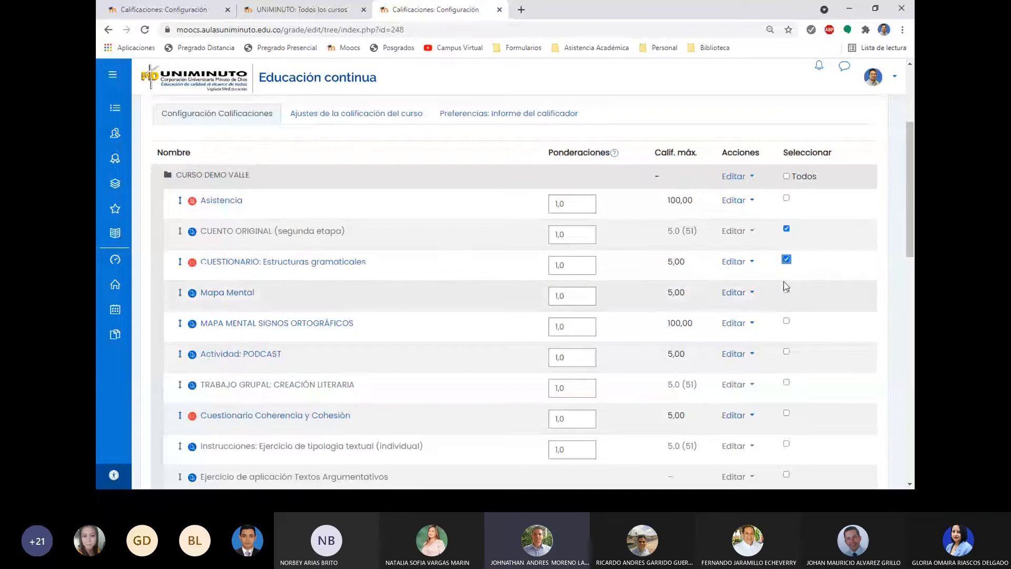
click(787, 290)
click(786, 322)
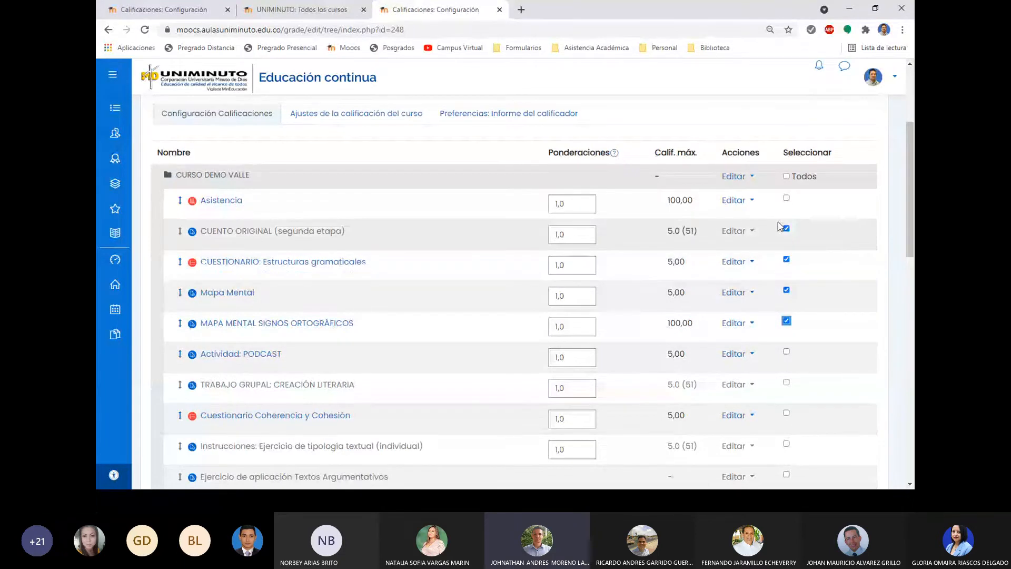
scroll(779, 227, down, 3)
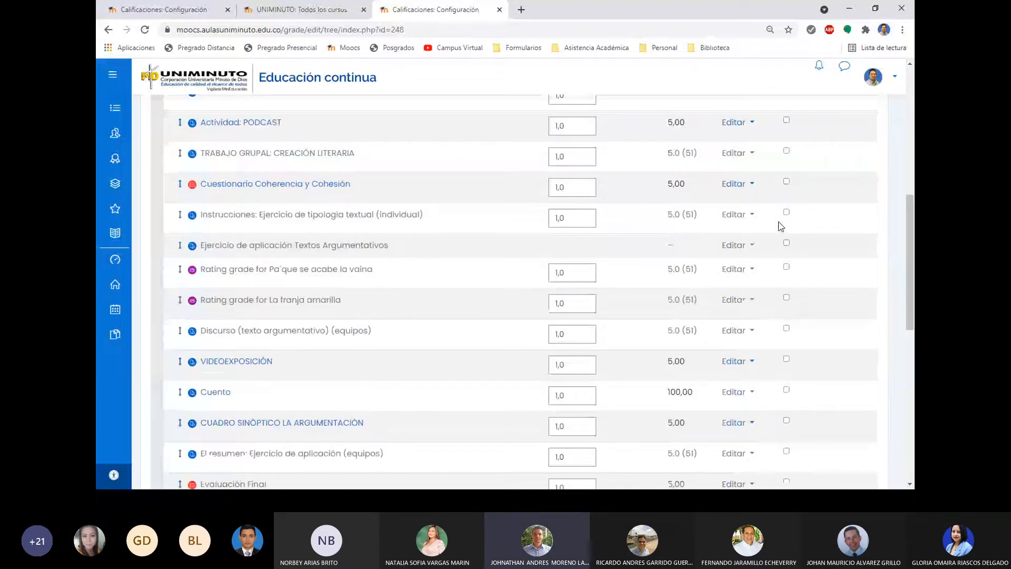
scroll(781, 226, down, 2)
scroll(788, 242, down, 6)
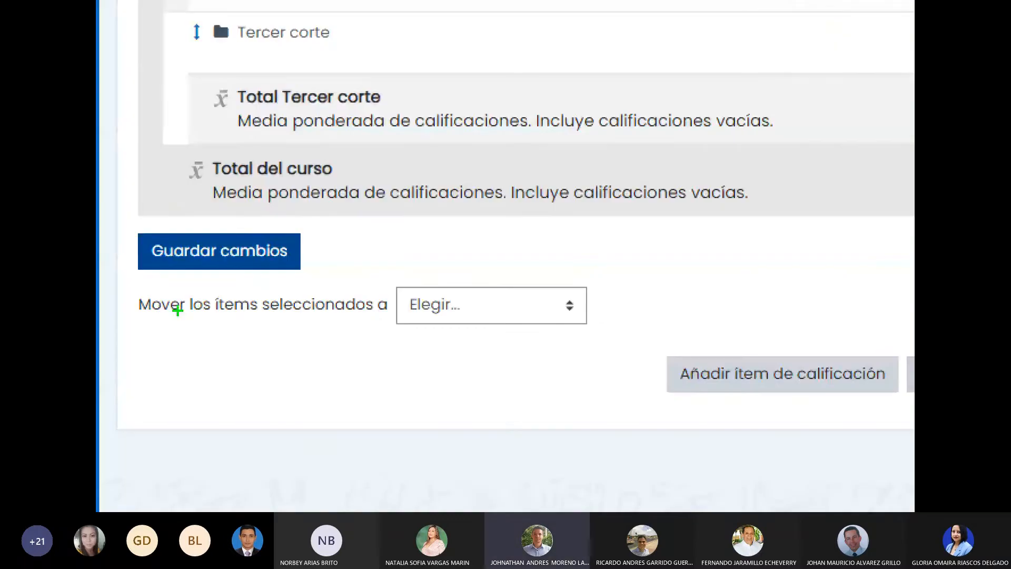
mouse_move(132, 290)
mouse_down()
mouse_move(200, 323)
mouse_move(629, 335)
mouse_move(607, 328)
mouse_up()
key(ctrl)
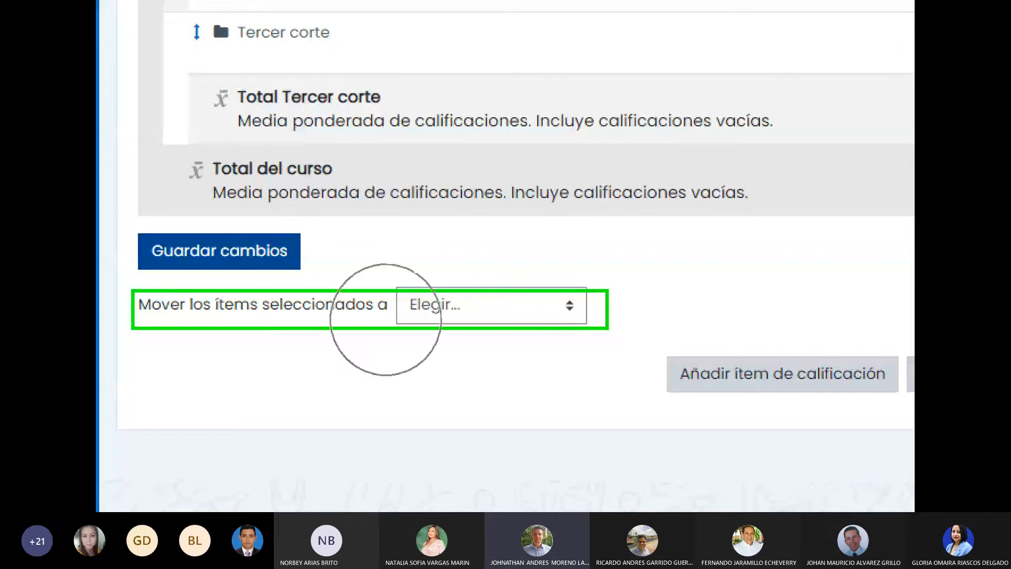
key(Escape)
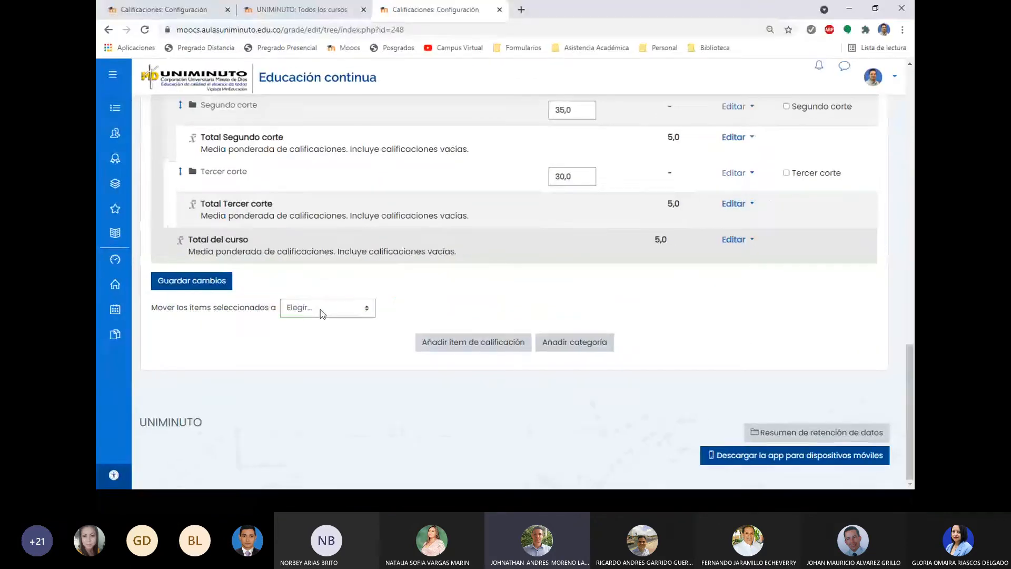
click(320, 308)
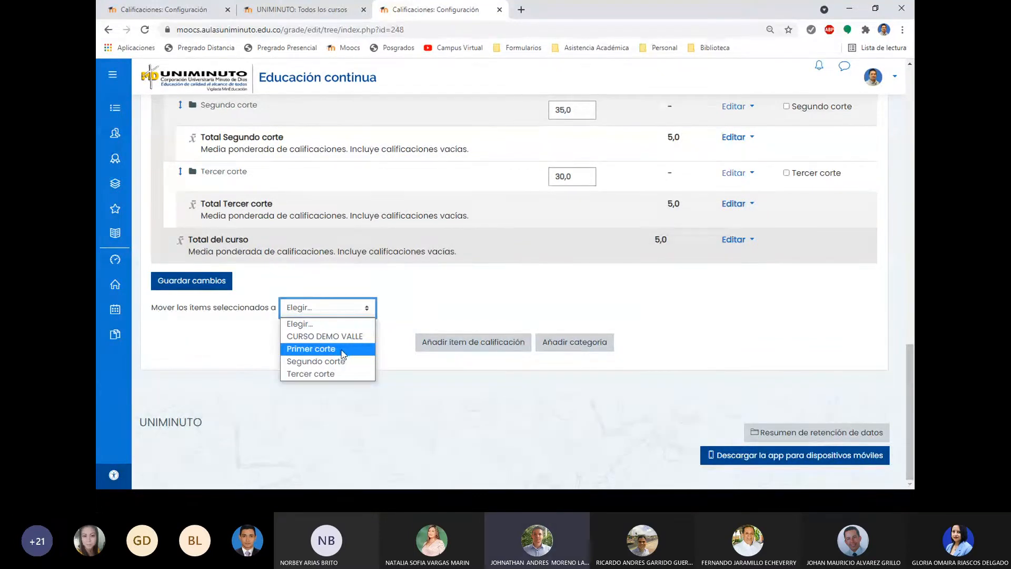
click(316, 349)
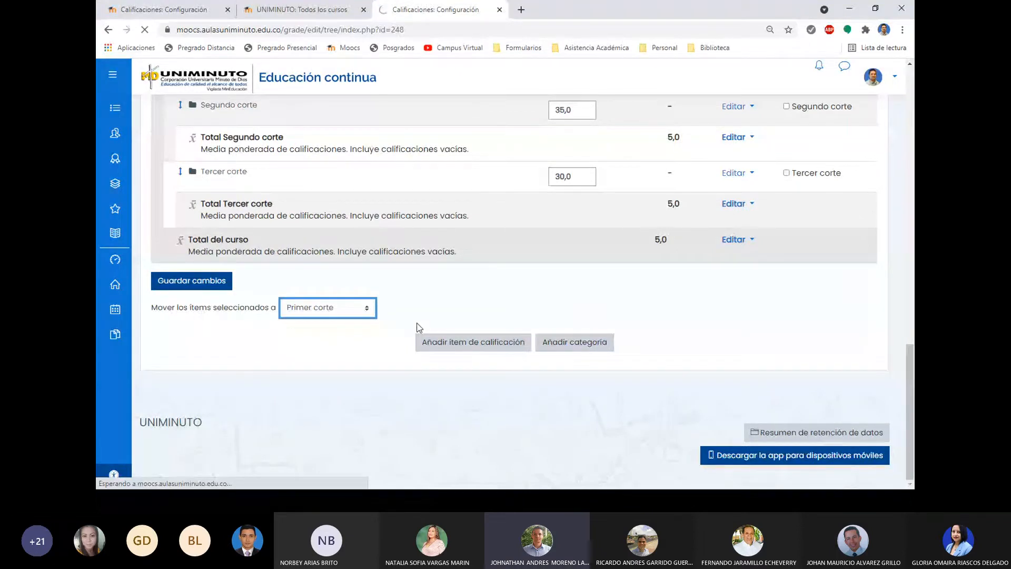
Move Actividad: PODCAST, TRABAJO GRUPAL: CREACIÓN LITERARIA, Cuestionario Coherencia y Cohesión, Instrucciones: Ejercicio de tipología textual and Ejercicio de aplicación Textos Argumentativos into Segundo corte
scroll(467, 266, down, 5)
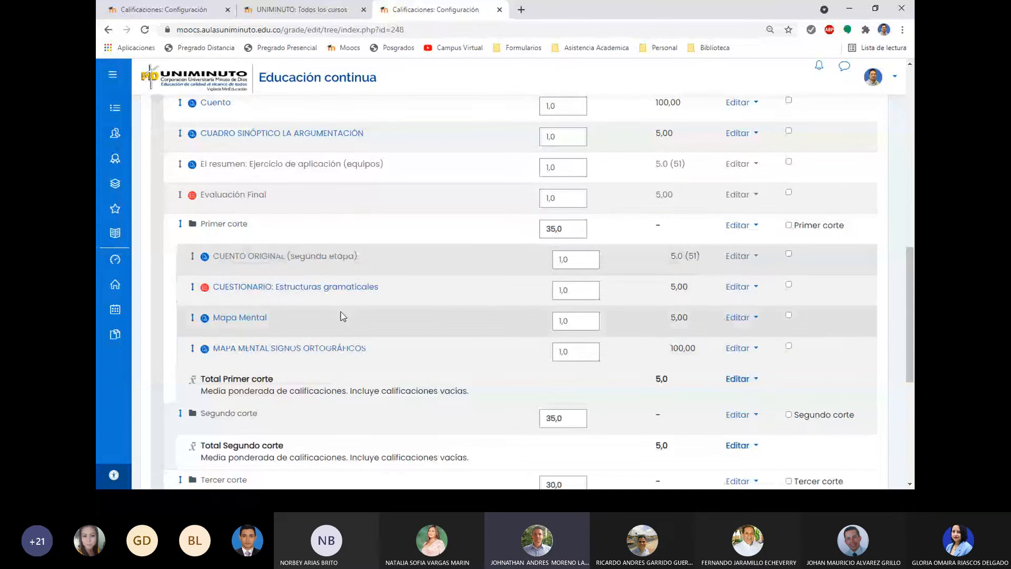
scroll(424, 325, up, 4)
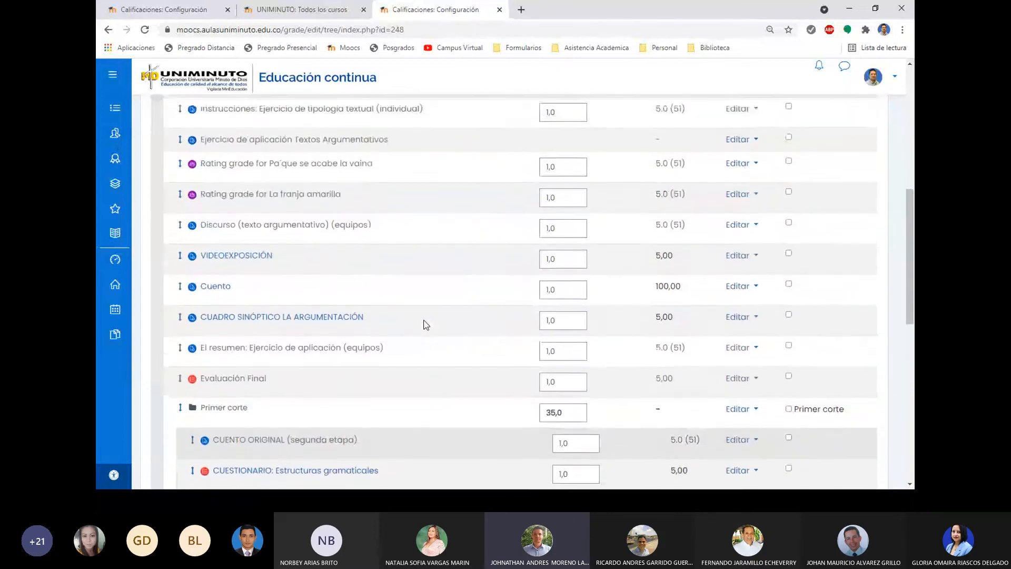
scroll(426, 325, up, 4)
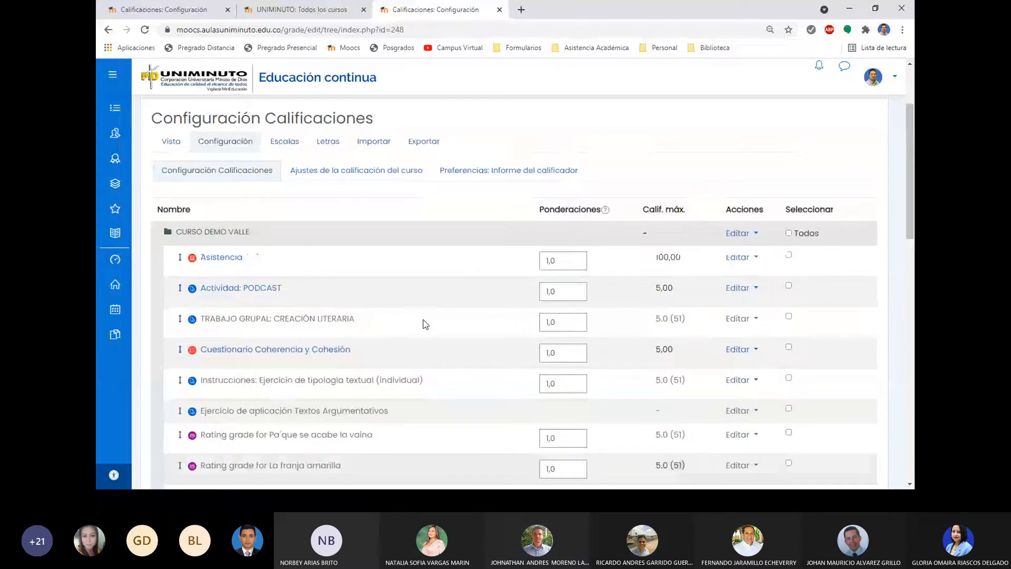
scroll(788, 158, down, 2)
click(788, 171)
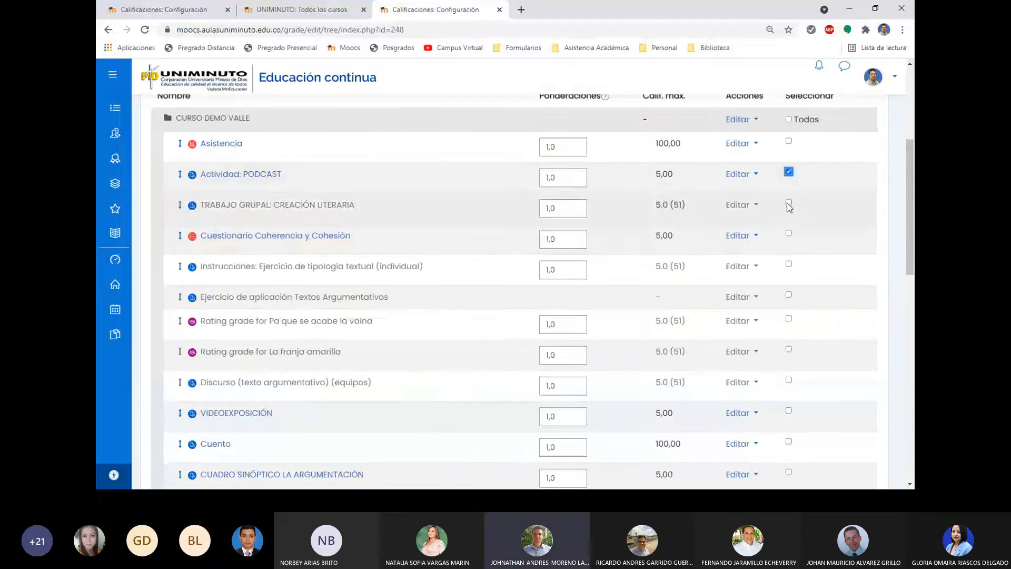
click(788, 202)
click(788, 233)
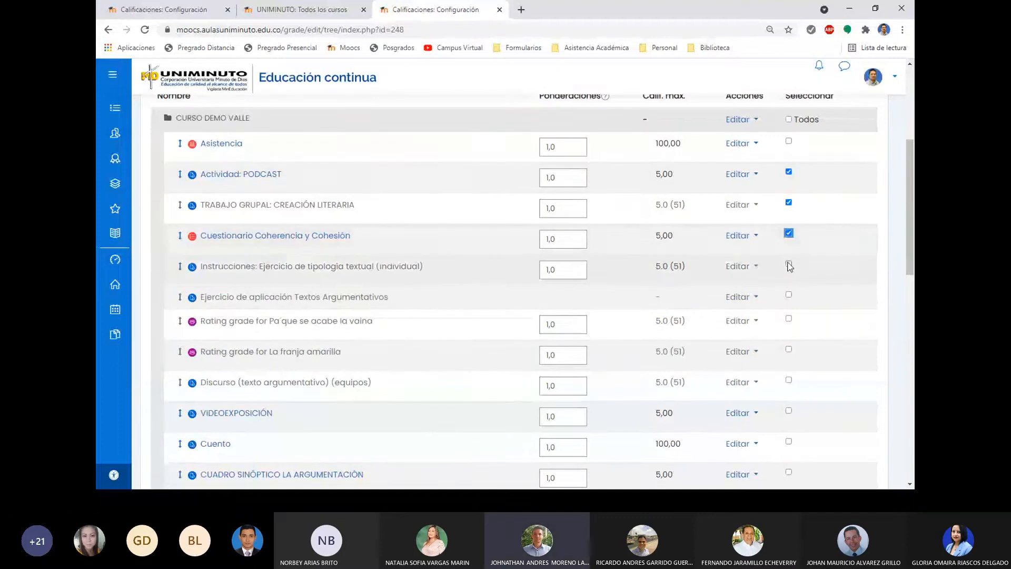
click(788, 264)
click(789, 296)
scroll(807, 237, down, 6)
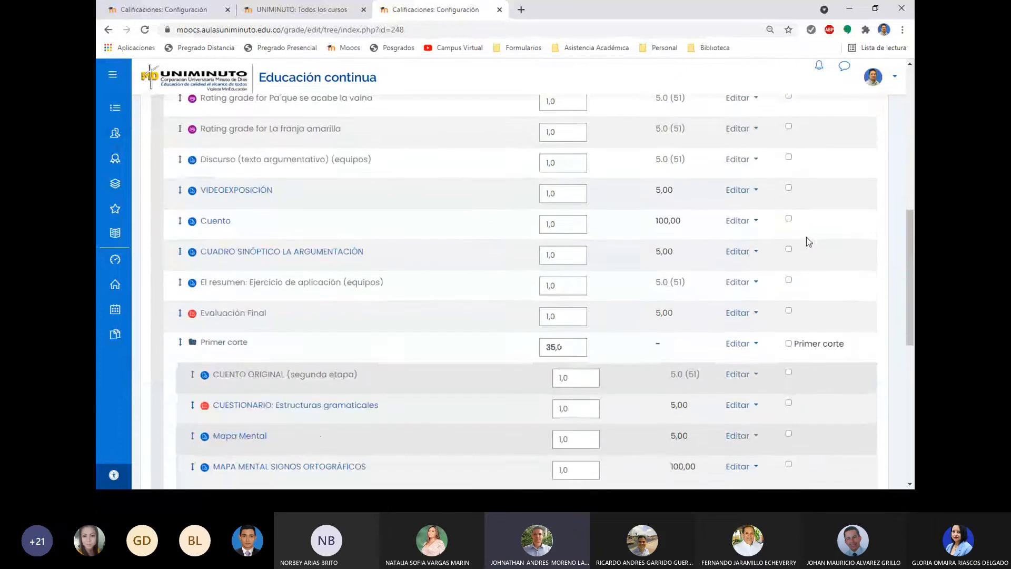
scroll(806, 237, down, 5)
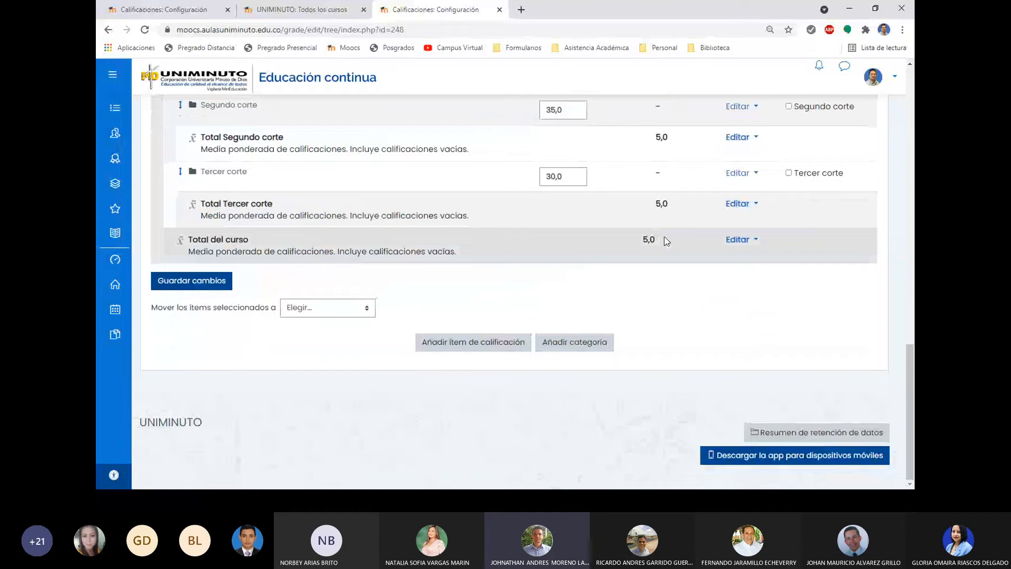
Review the grade items grouped under Segundo corte and those still outside the corte categories
scroll(485, 263, up, 9)
scroll(485, 264, down, 4)
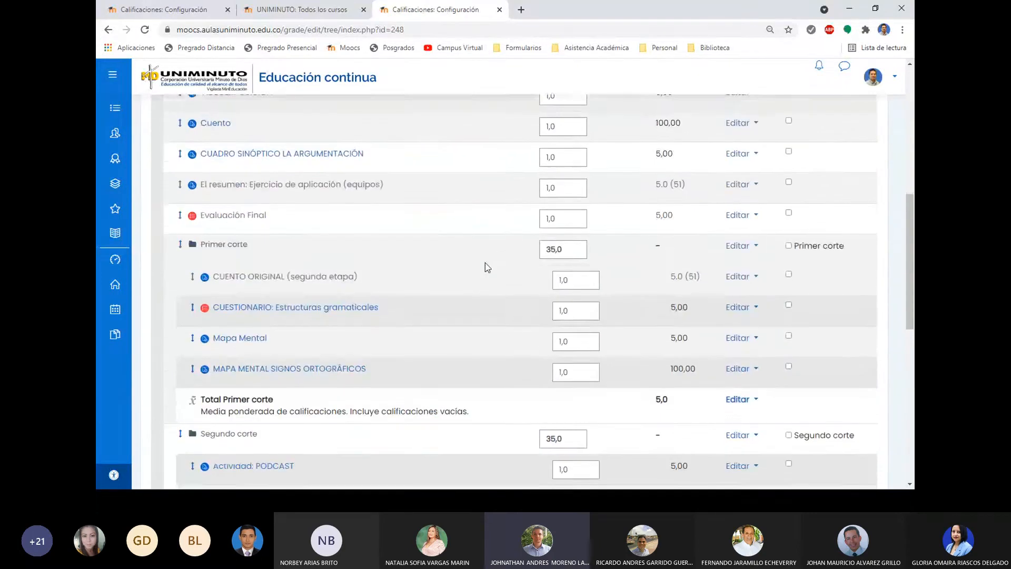
scroll(337, 285, down, 2)
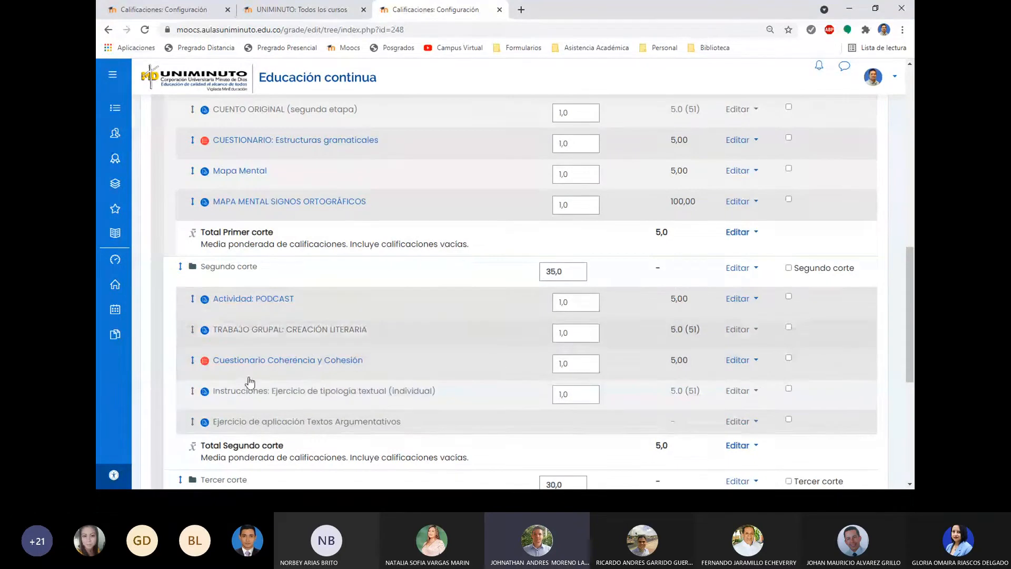
scroll(279, 289, down, 2)
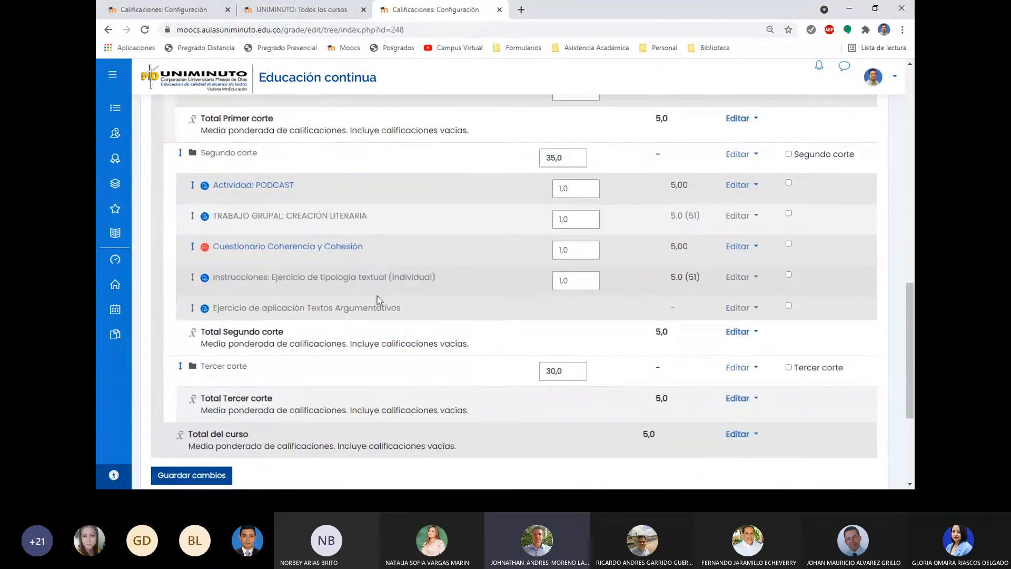
scroll(378, 297, down, 1)
scroll(383, 305, up, 1)
scroll(383, 306, up, 6)
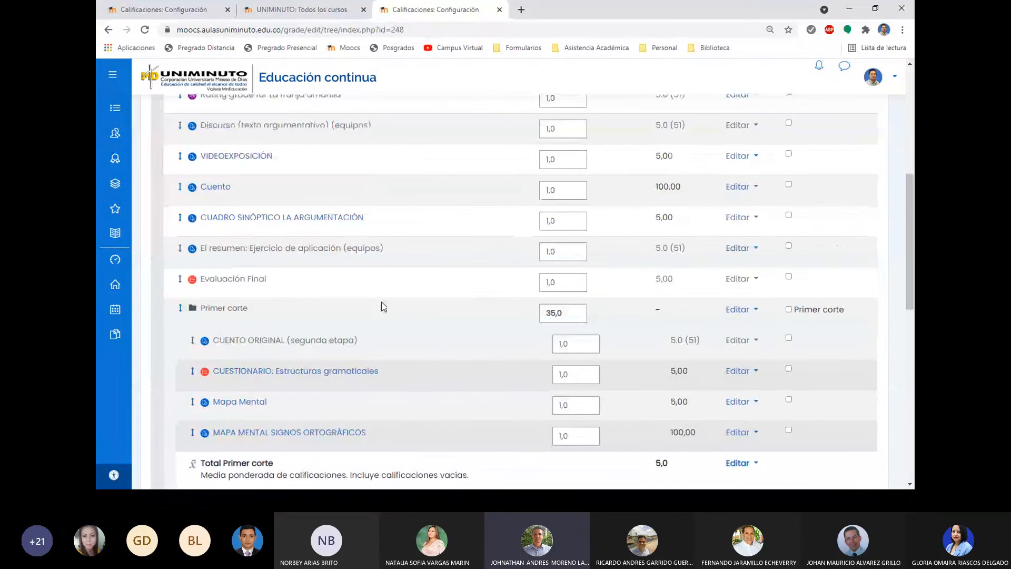
scroll(383, 307, up, 3)
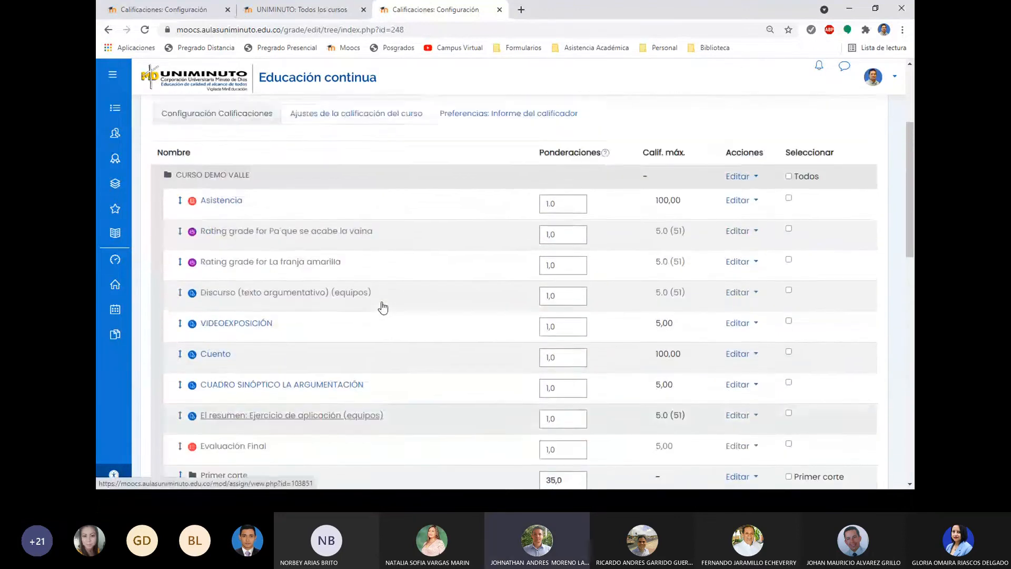
Move Discurso (texto argumentativo), VIDEOEXPOSICIÓN, Cuento, CUADRO SINÓPTICO LA ARGUMENTACIÓN, El resumen: Ejercicio de aplicación and Evaluación Final into the Tercer corte category
scroll(383, 307, down, 1)
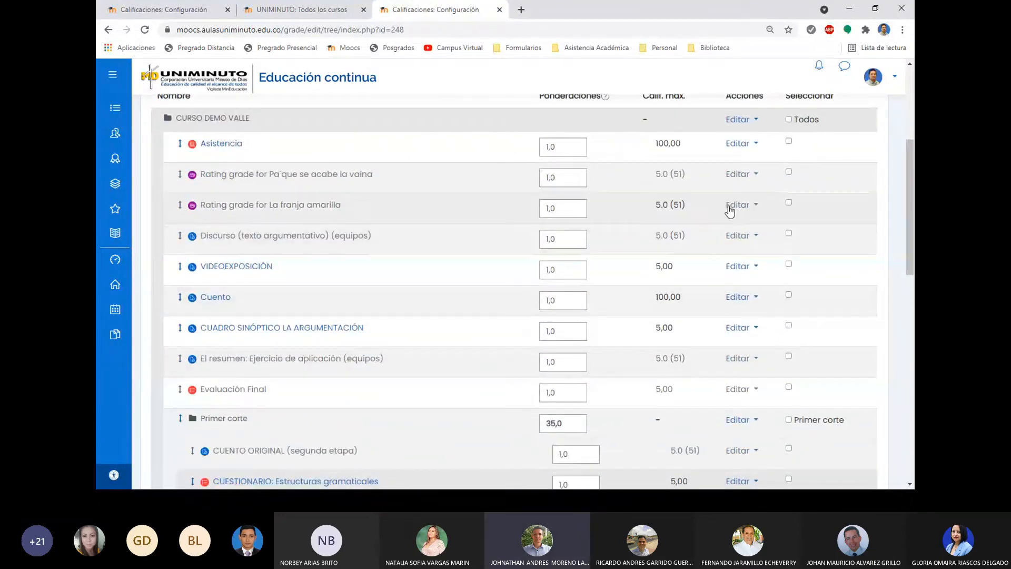
click(789, 233)
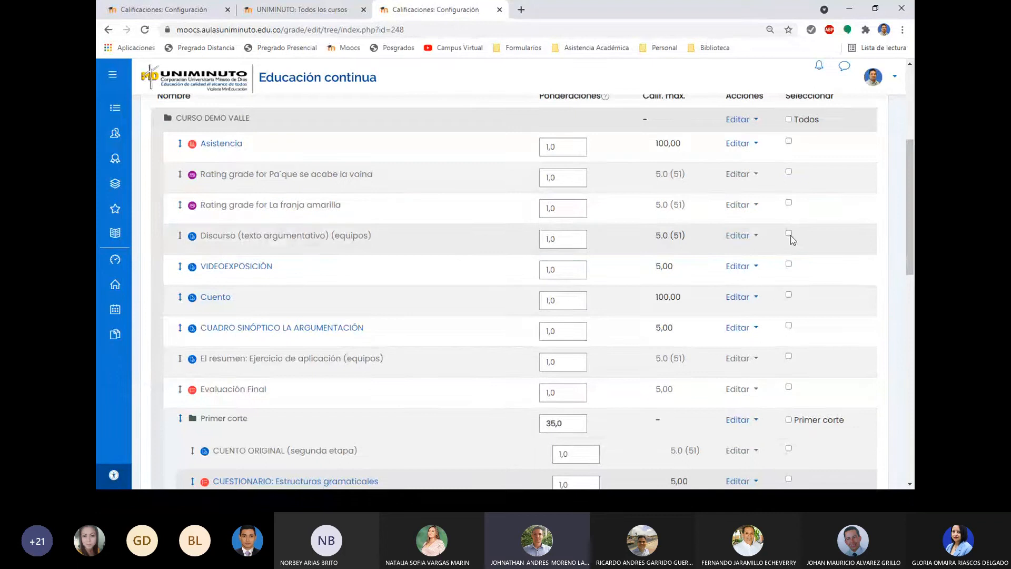
click(788, 264)
click(789, 295)
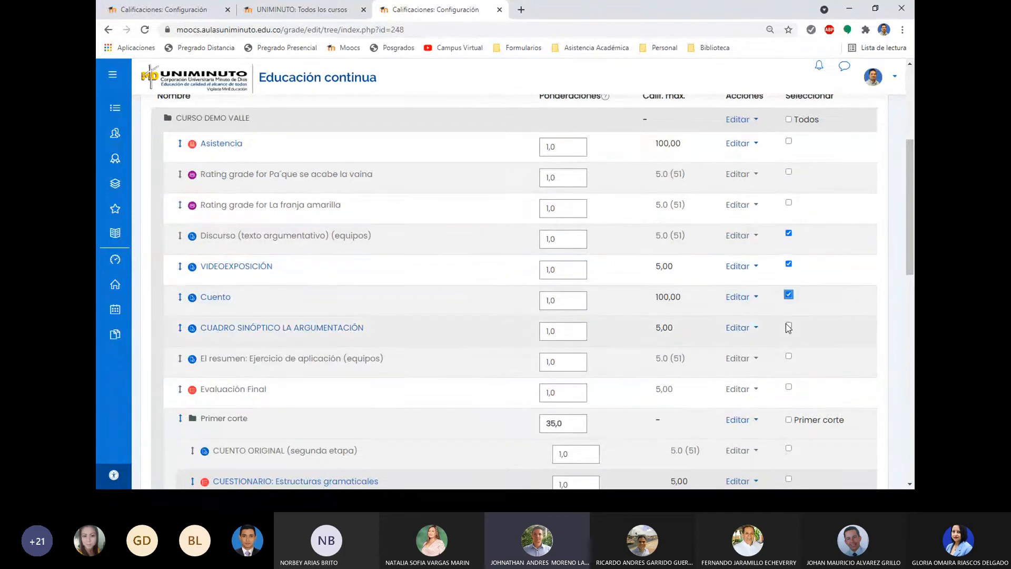
click(788, 326)
click(789, 356)
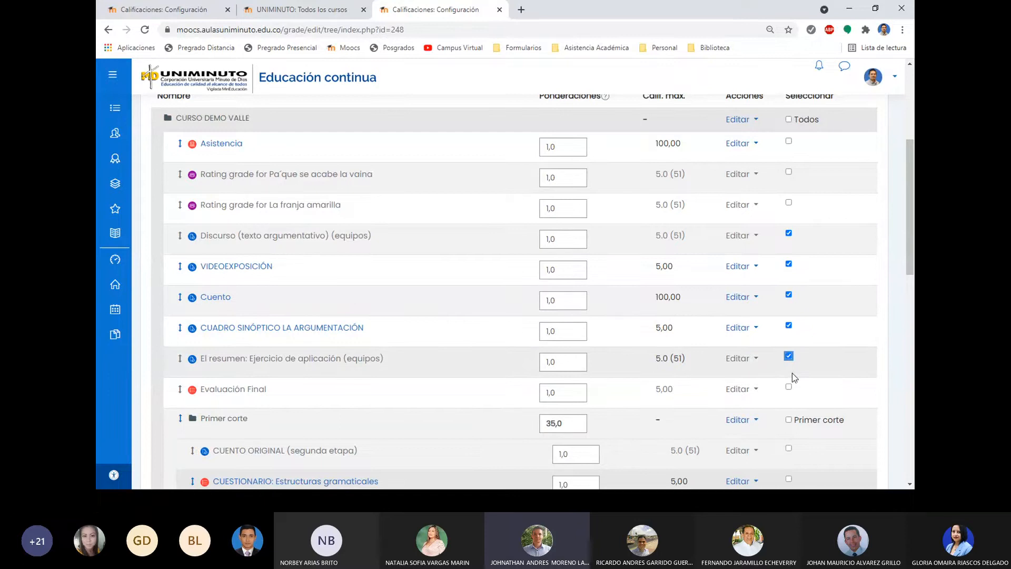
scroll(792, 373, down, 1)
click(788, 322)
scroll(769, 209, down, 3)
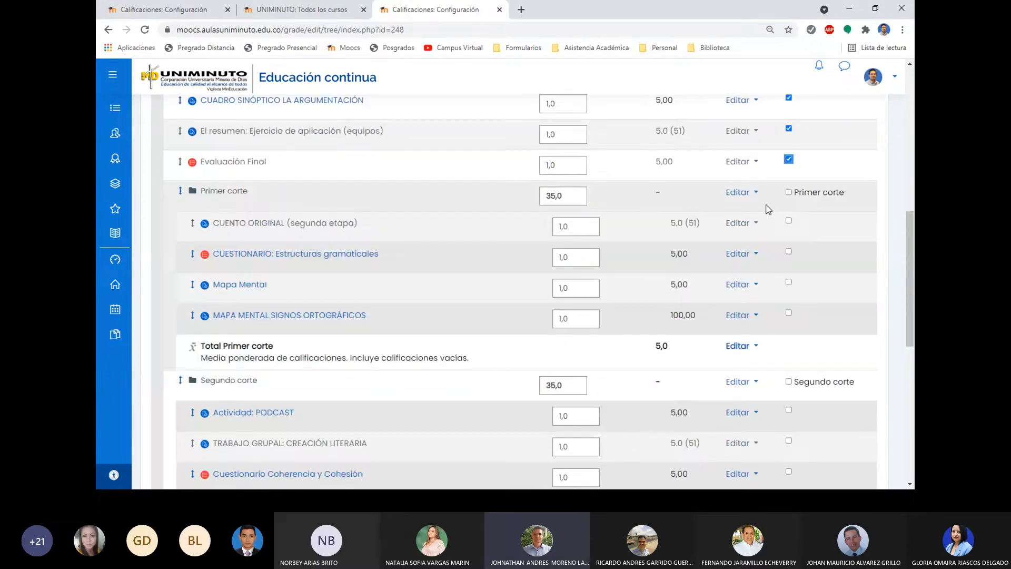
scroll(798, 189, up, 3)
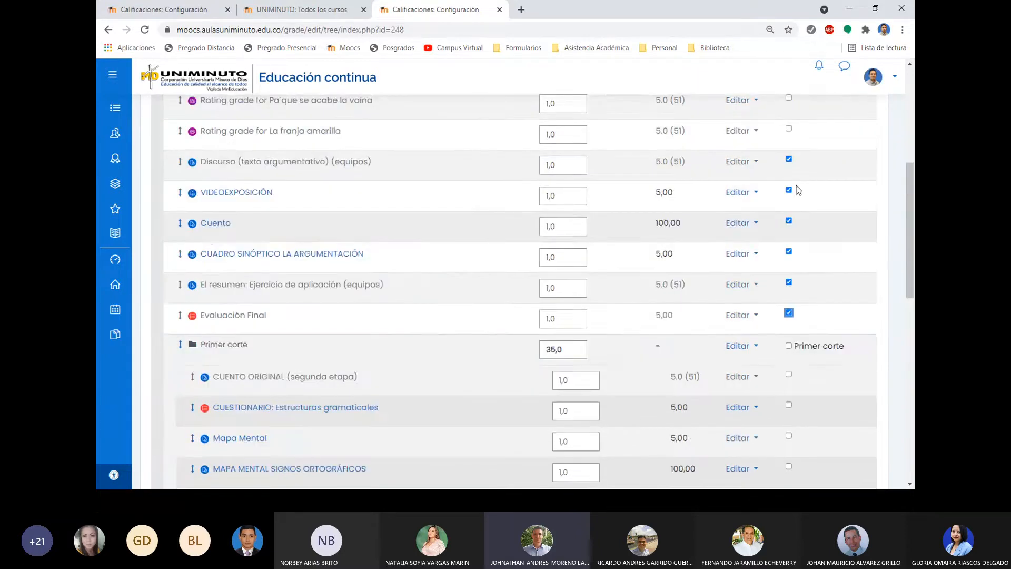
scroll(413, 301, down, 12)
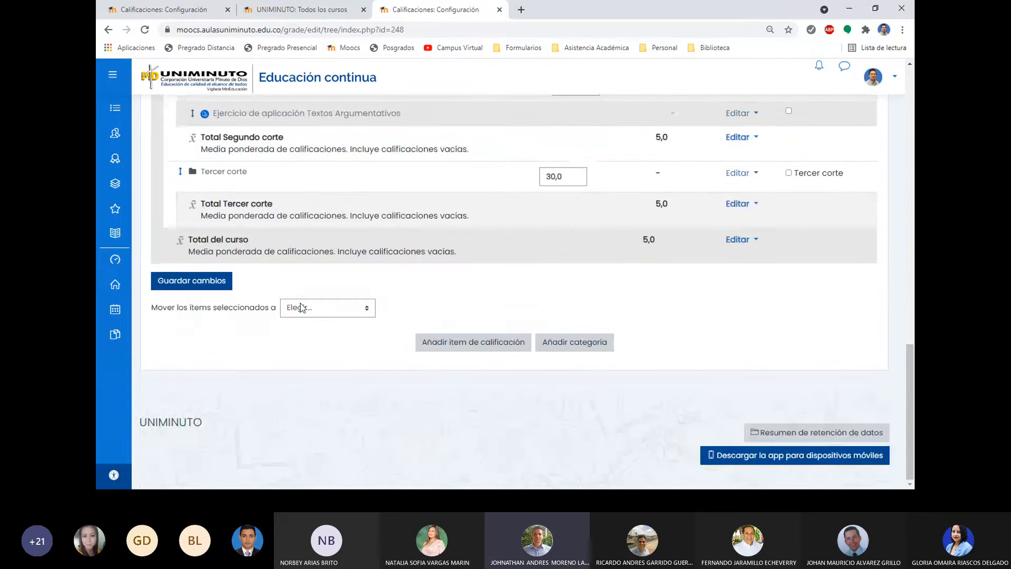
click(305, 314)
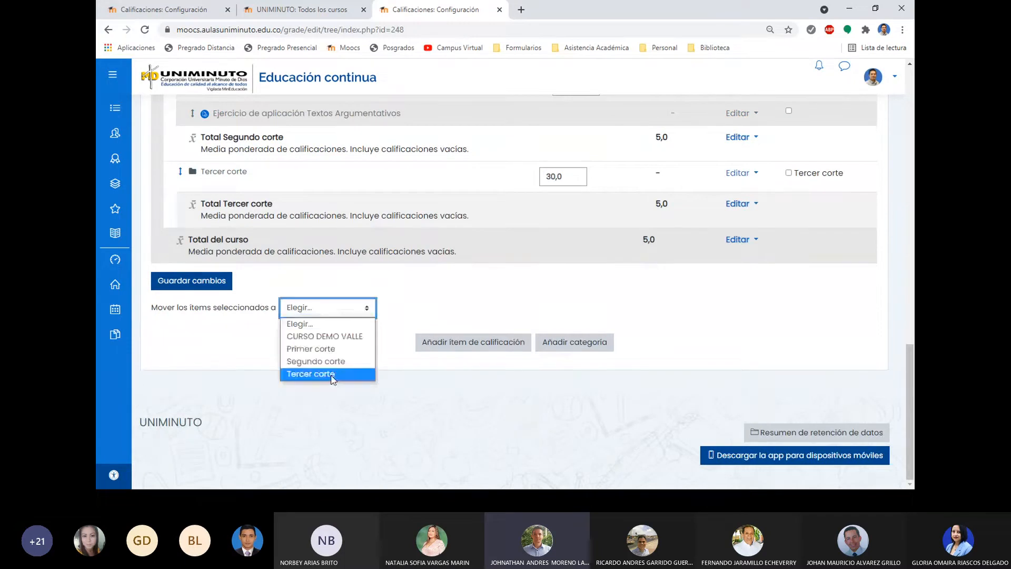
click(328, 375)
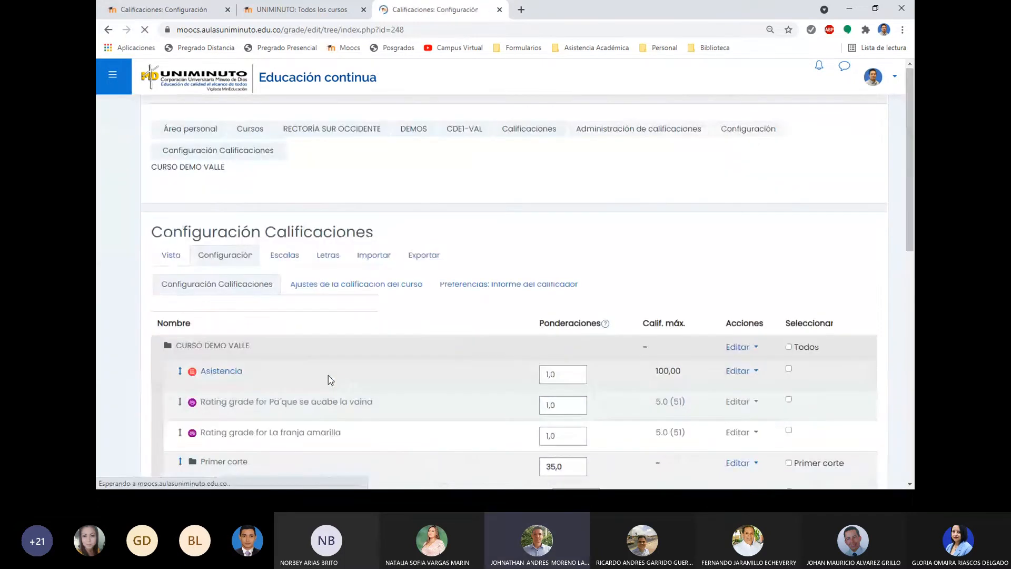
Review the grade items and weights grouped under Primer corte, Segundo corte and Tercer corte, outlining each category block in green
scroll(581, 215, down, 2)
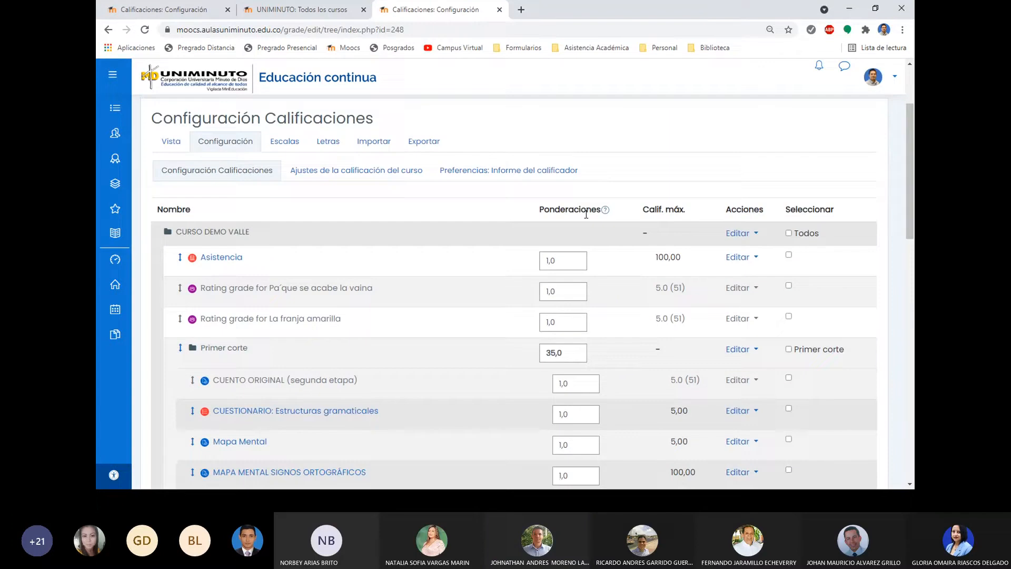
scroll(636, 190, down, 3)
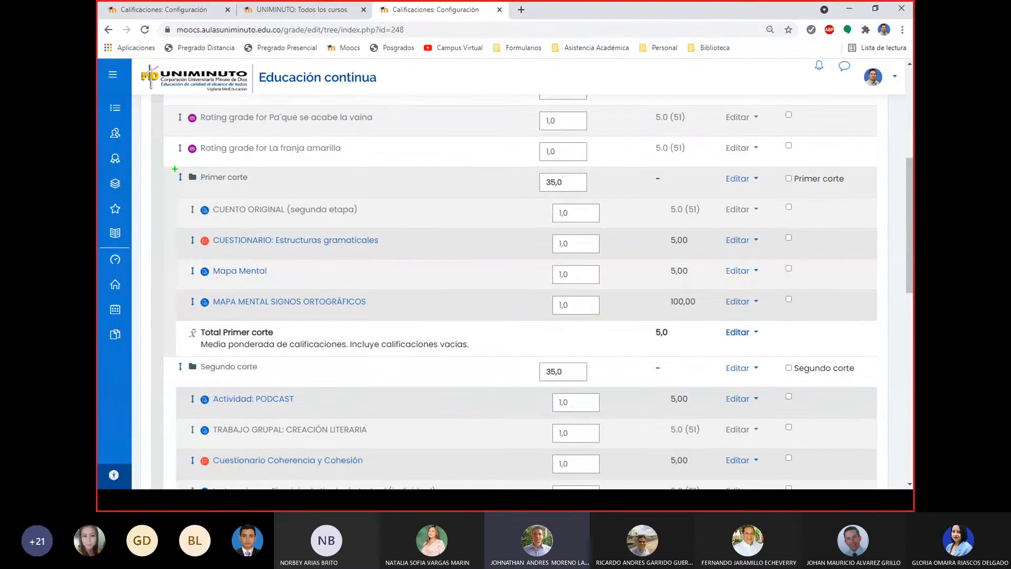
mouse_move(175, 169)
mouse_down()
mouse_move(638, 284)
mouse_move(707, 338)
mouse_move(595, 327)
mouse_move(627, 357)
mouse_move(770, 357)
mouse_up()
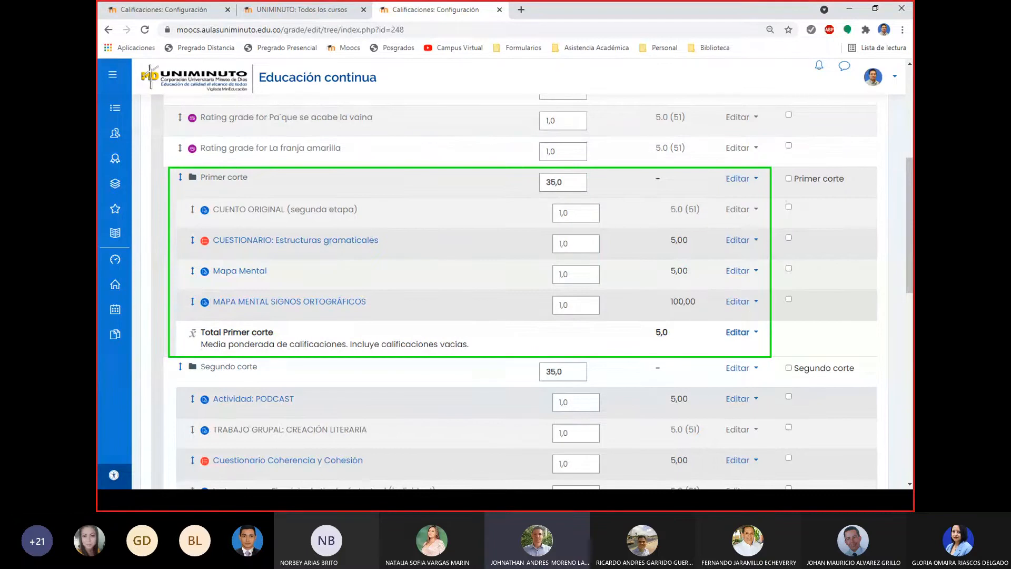
scroll(507, 327, down, 2)
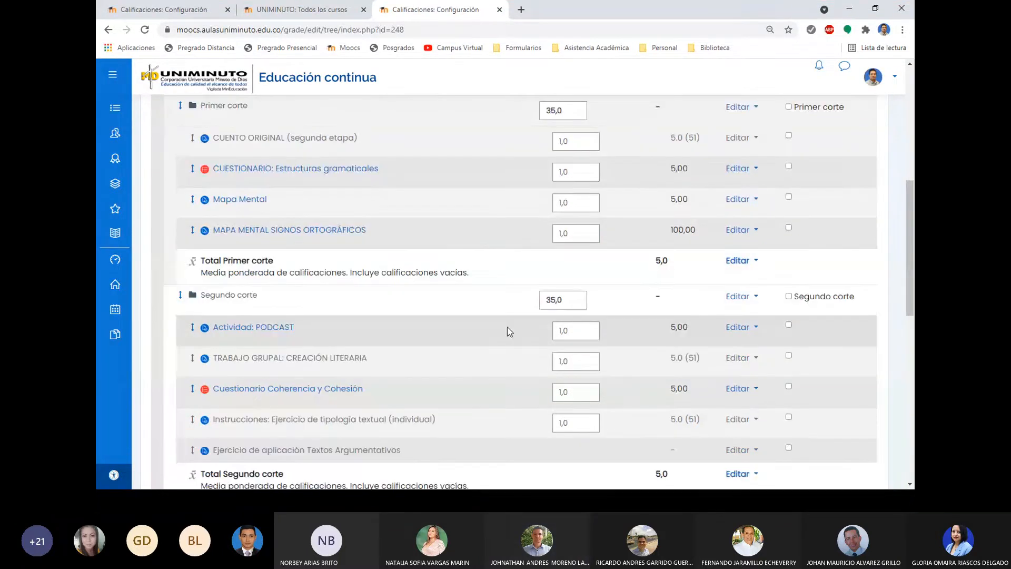
scroll(516, 299, down, 3)
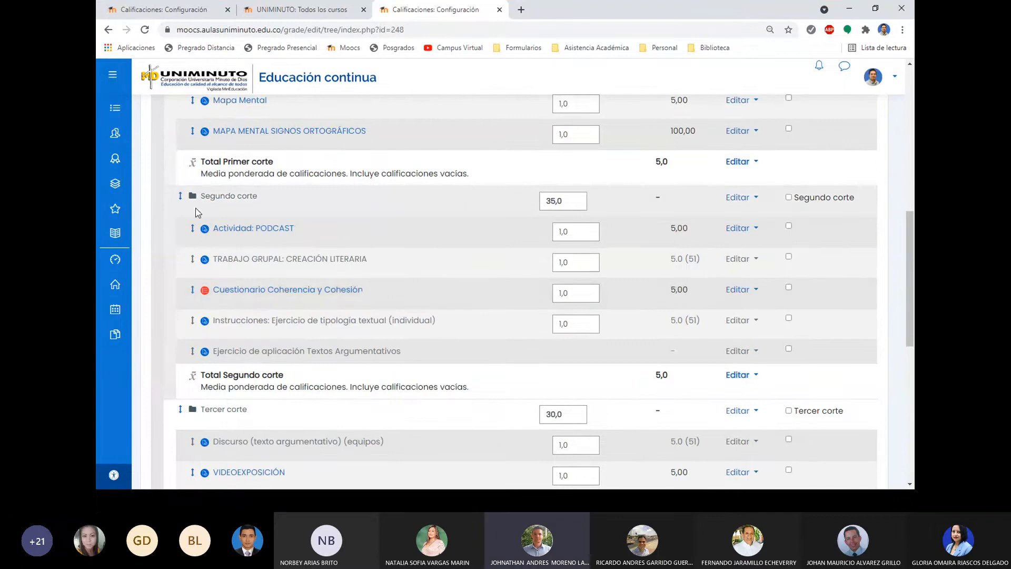
key(alt+Tab)
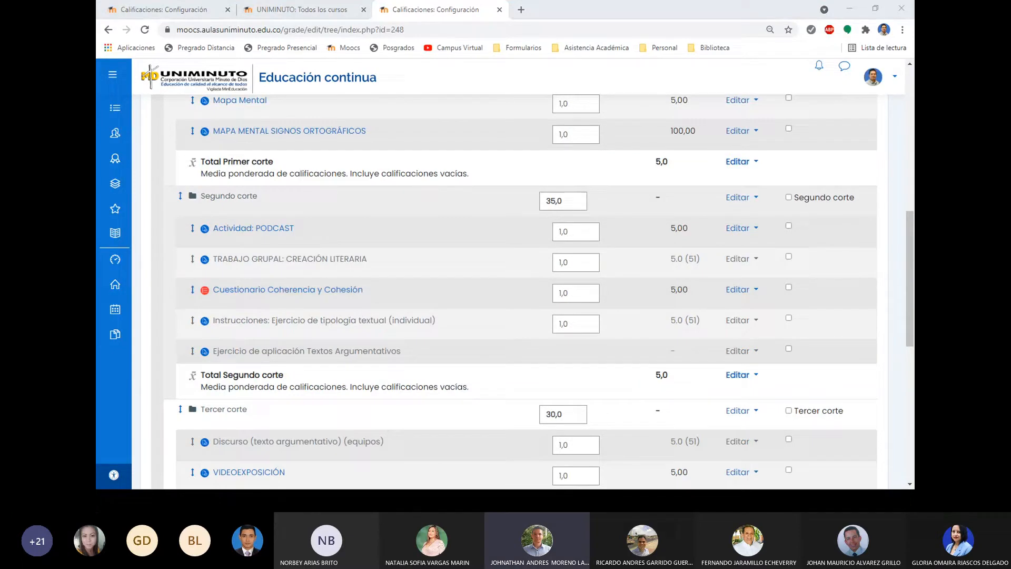
mouse_move(171, 188)
mouse_down()
mouse_move(676, 397)
mouse_move(725, 397)
mouse_up()
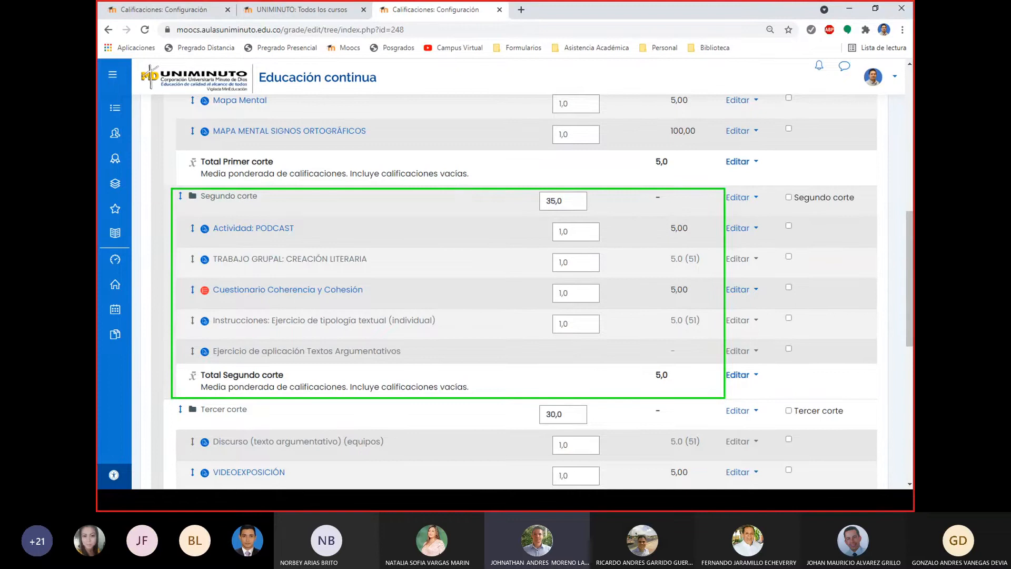
scroll(706, 390, down, 3)
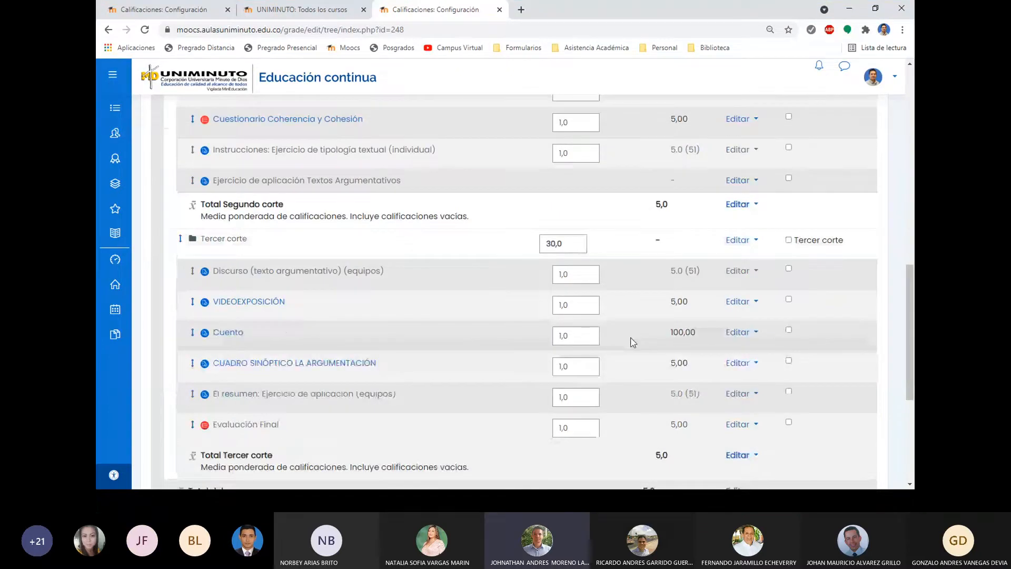
scroll(626, 334, down, 1)
scroll(620, 326, down, 1)
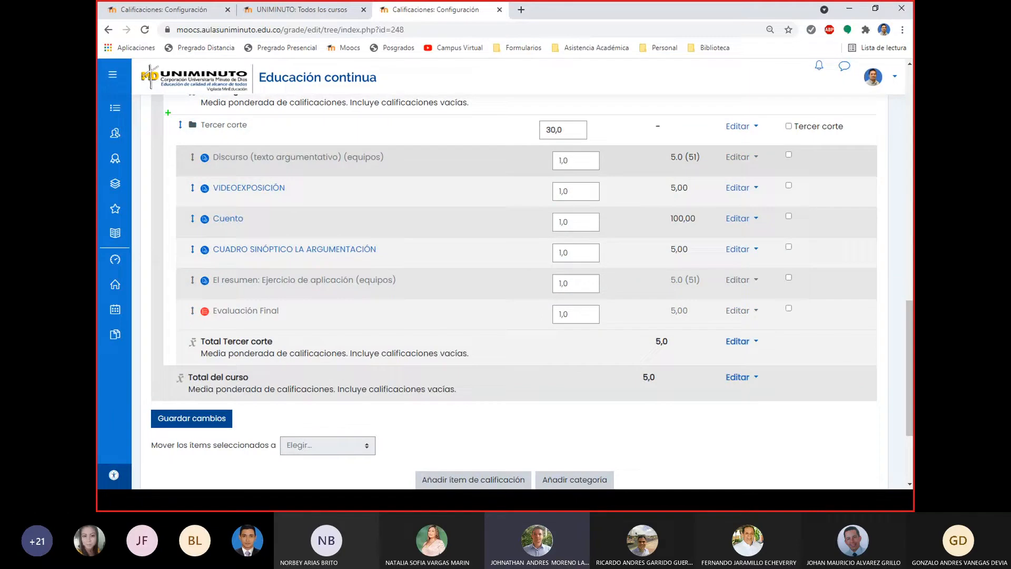
mouse_move(167, 112)
mouse_down()
mouse_move(485, 377)
mouse_move(720, 359)
mouse_up()
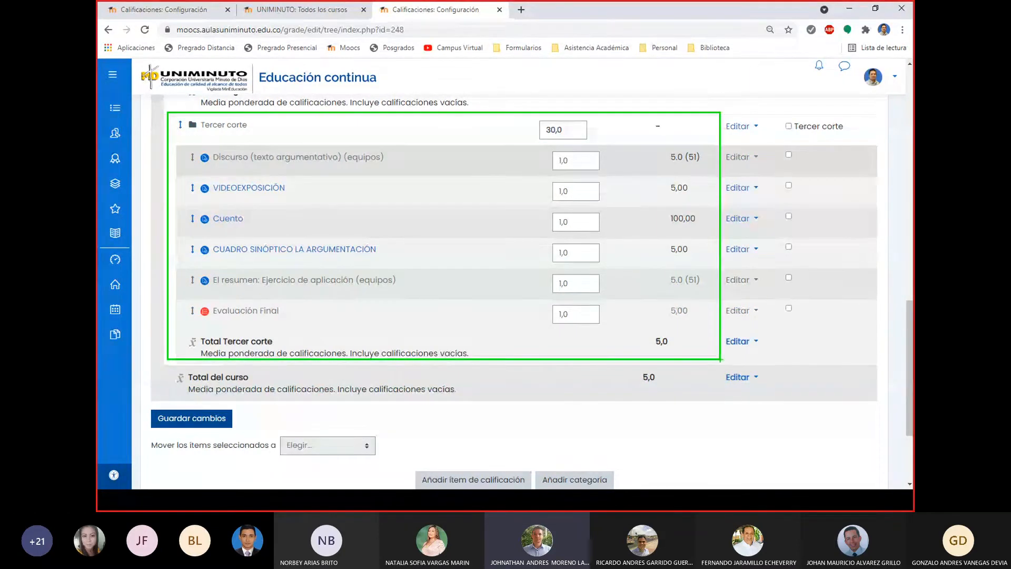
scroll(697, 343, up, 12)
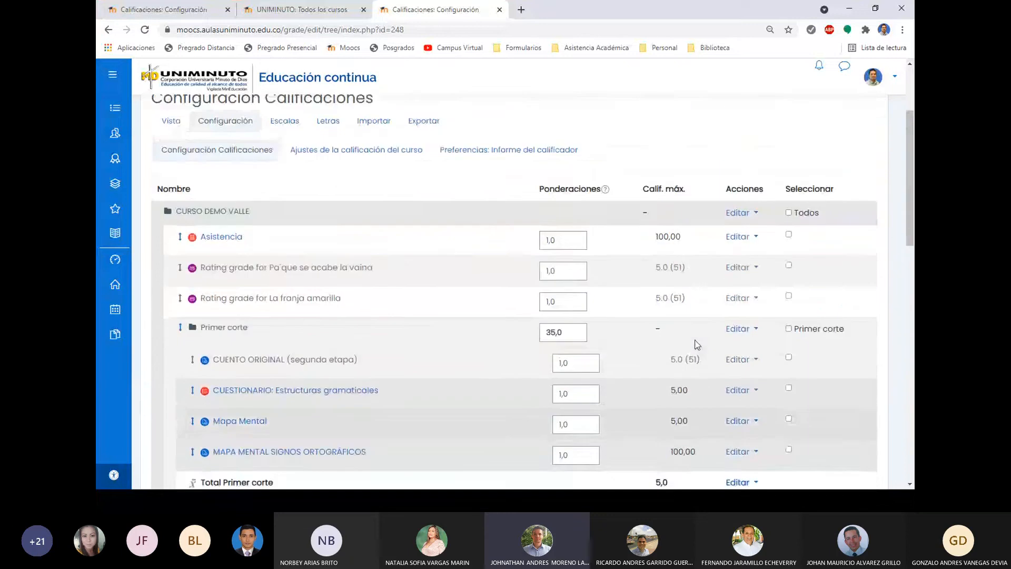
scroll(693, 343, down, 3)
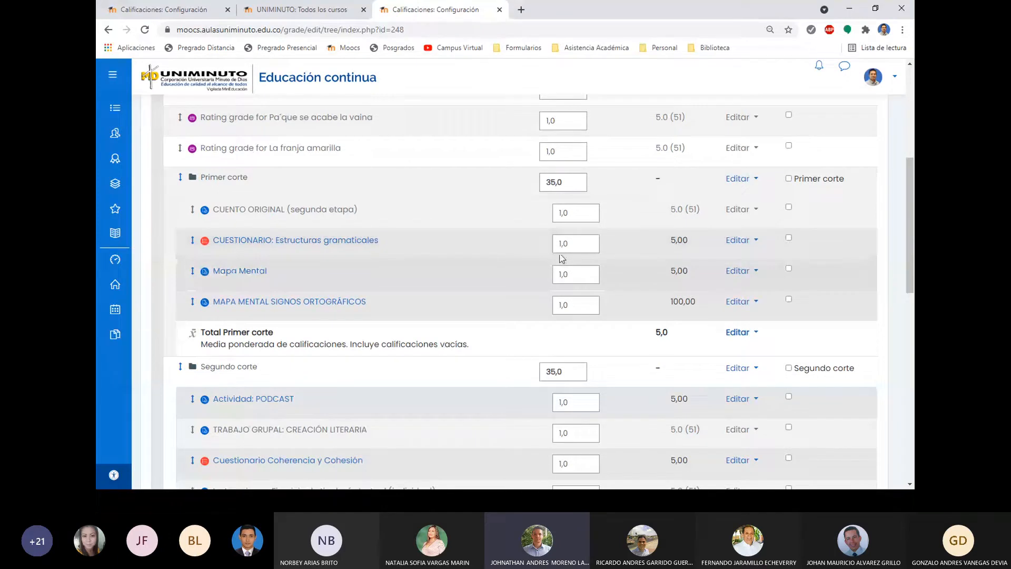
scroll(511, 263, up, 1)
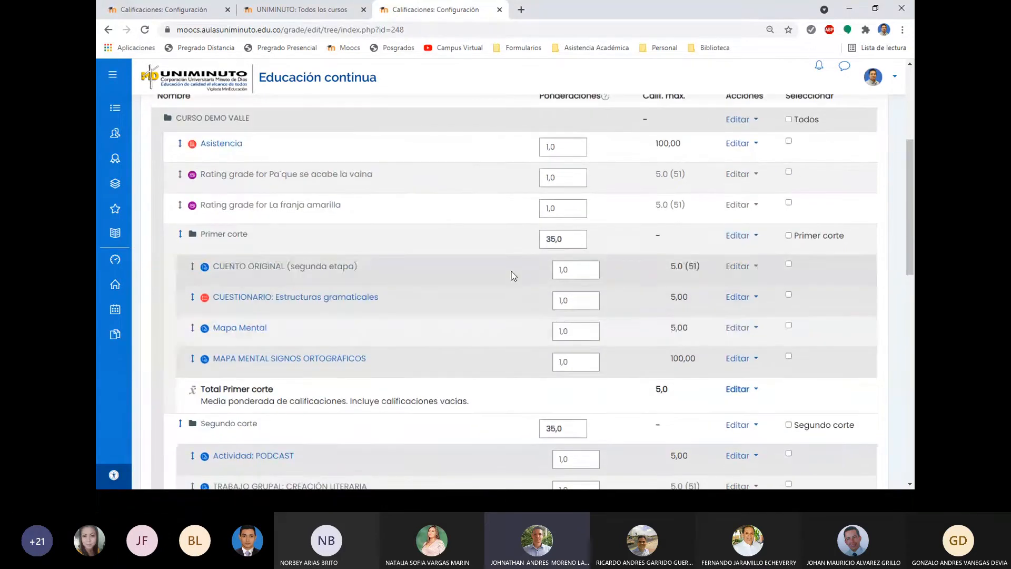
scroll(514, 275, down, 1)
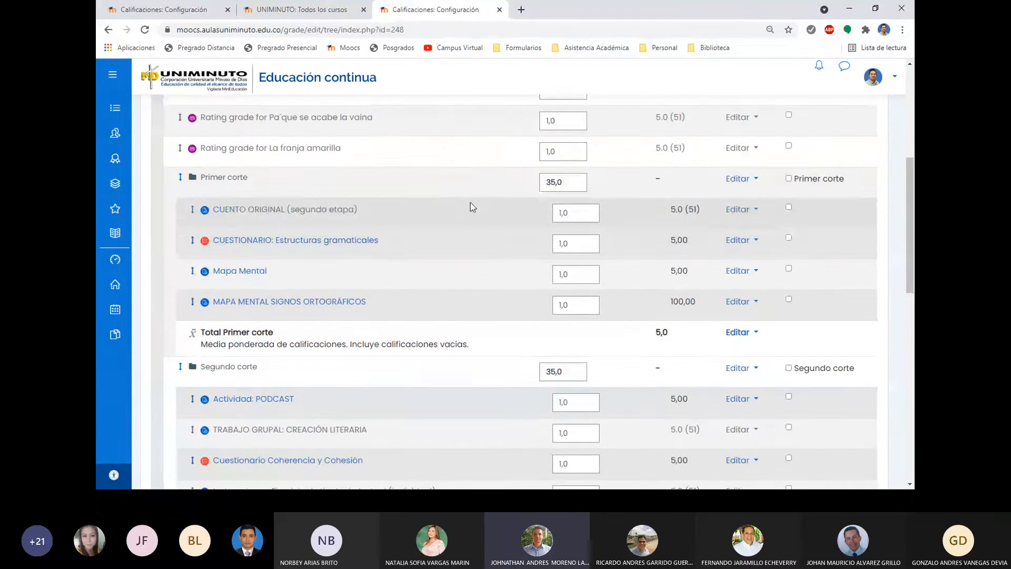
Set the Primer corte item weights: CUENTO ORIGINAL 25, CUESTIONARIO: Estructuras gramaticales 25, Mapa Mental 30 and MAPA MENTAL SIGNOS ORTOGRÁFICOS 20
double_click(567, 213)
text(25)
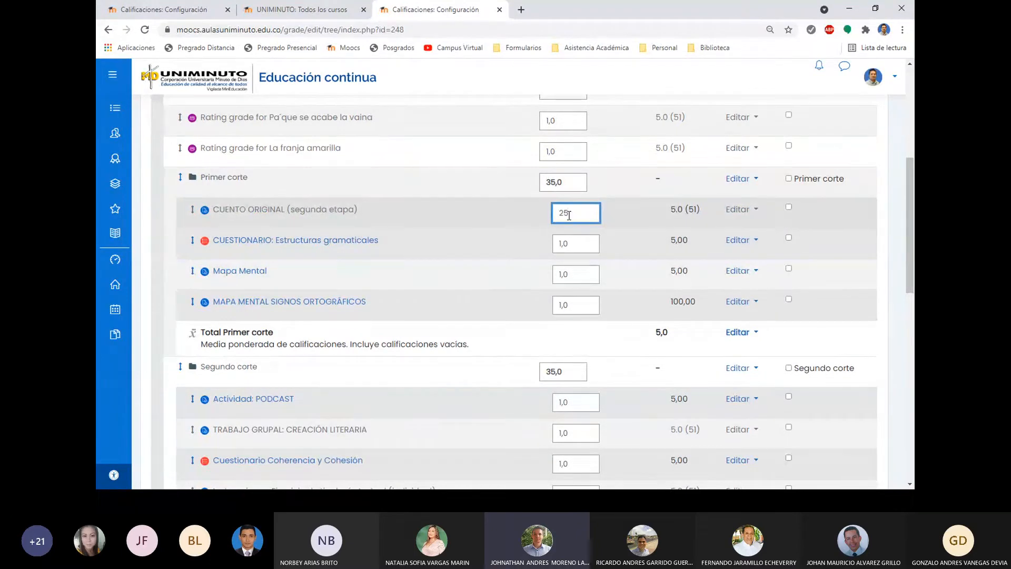
double_click(579, 242)
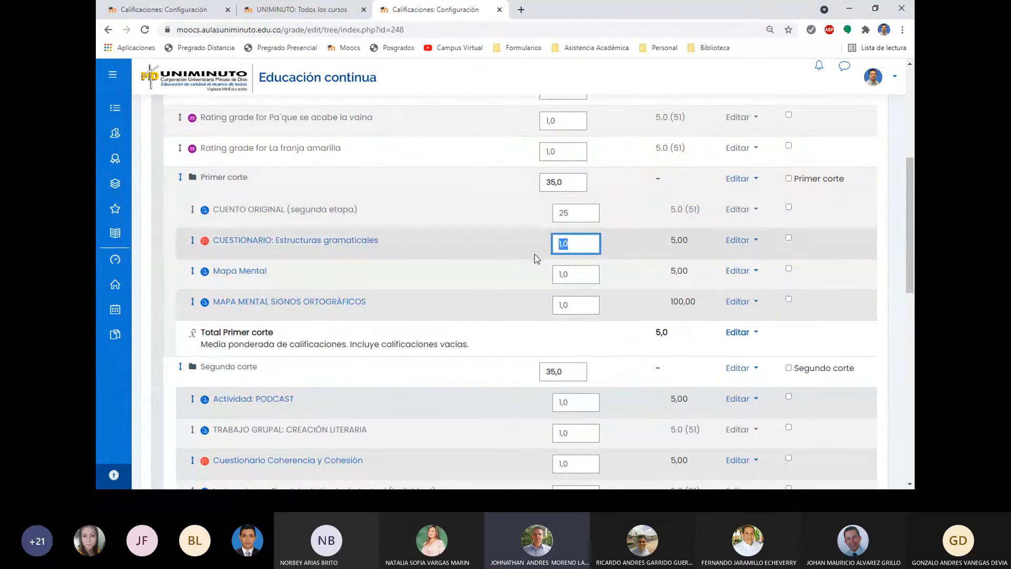
text(25)
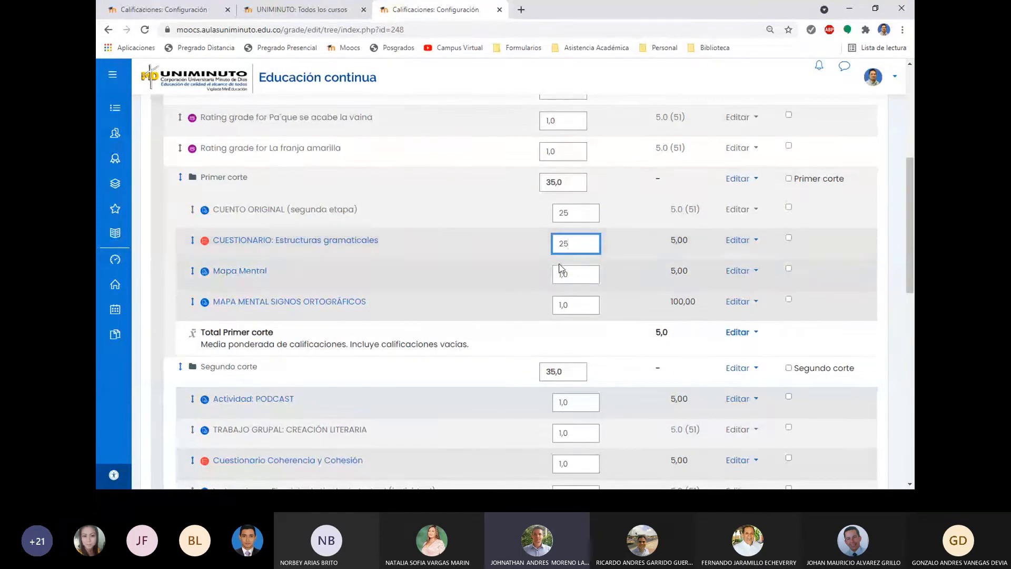
double_click(583, 274)
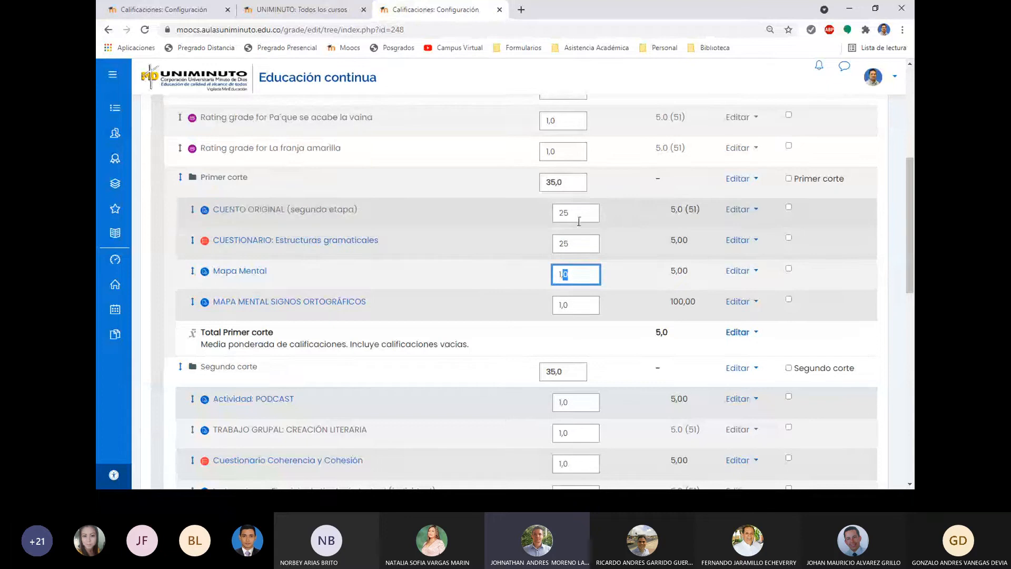
drag(569, 274, 549, 274)
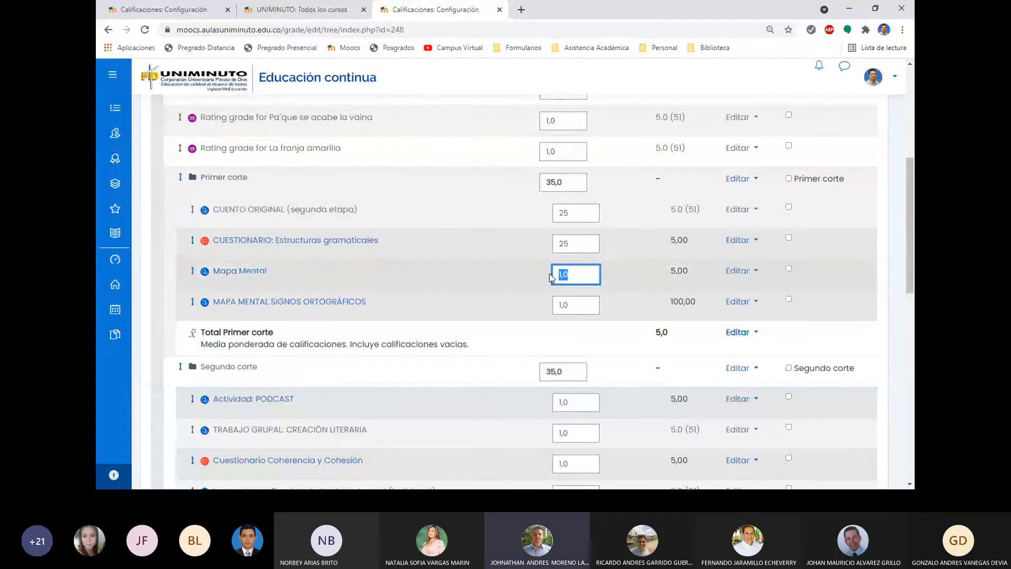
text(30)
drag(569, 306, 549, 306)
text(20)
In Segundo corte, set the weight of Actividad: PODCAST to 40 and TRABAJO GRUPAL: CREACIÓN LITERARIA to 20
scroll(585, 260, down, 1)
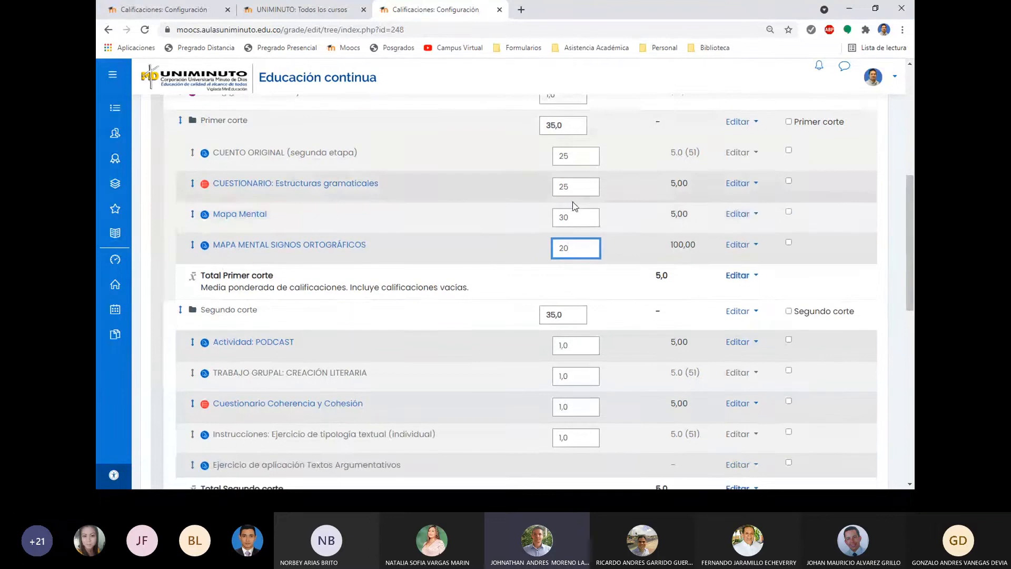
scroll(574, 206, up, 1)
scroll(574, 206, down, 1)
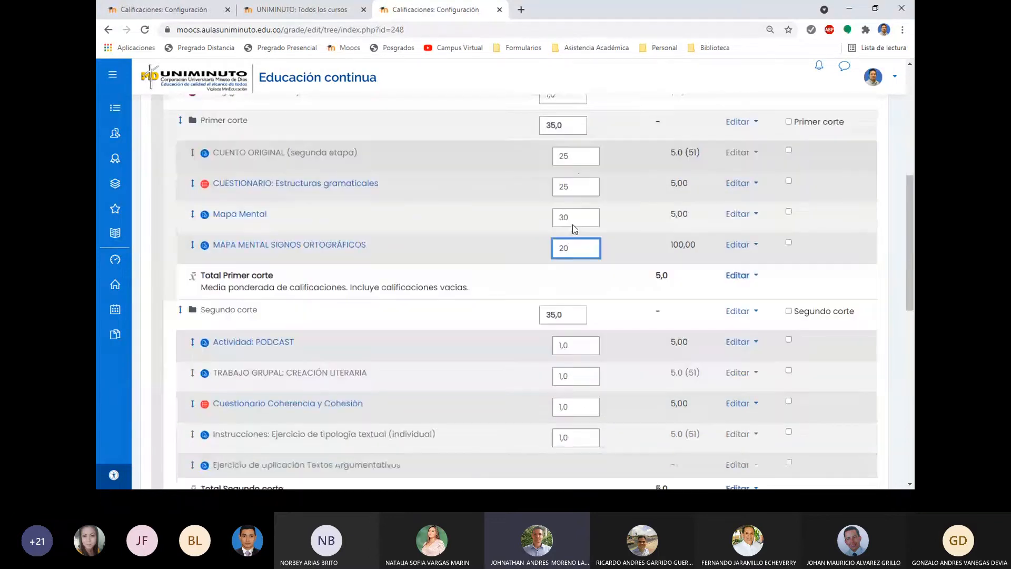
scroll(575, 228, down, 2)
scroll(579, 226, up, 1)
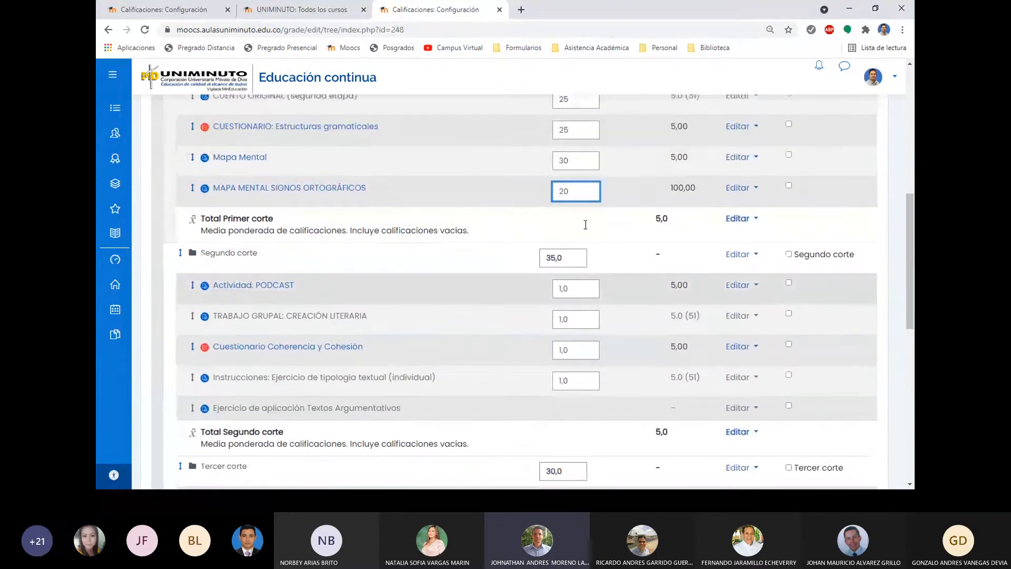
scroll(583, 223, up, 1)
scroll(576, 302, down, 1)
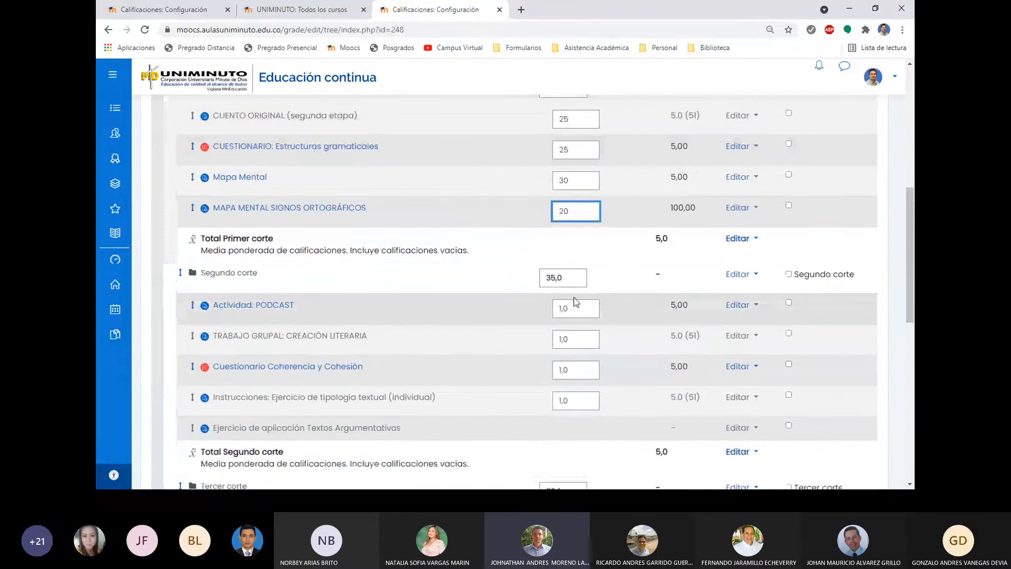
scroll(576, 302, down, 1)
scroll(543, 291, down, 1)
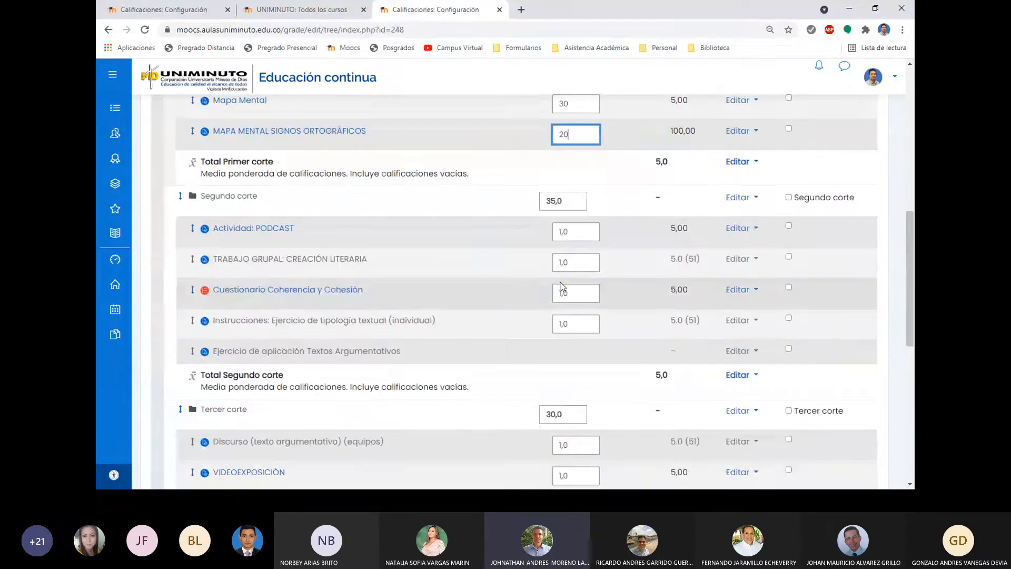
double_click(557, 231)
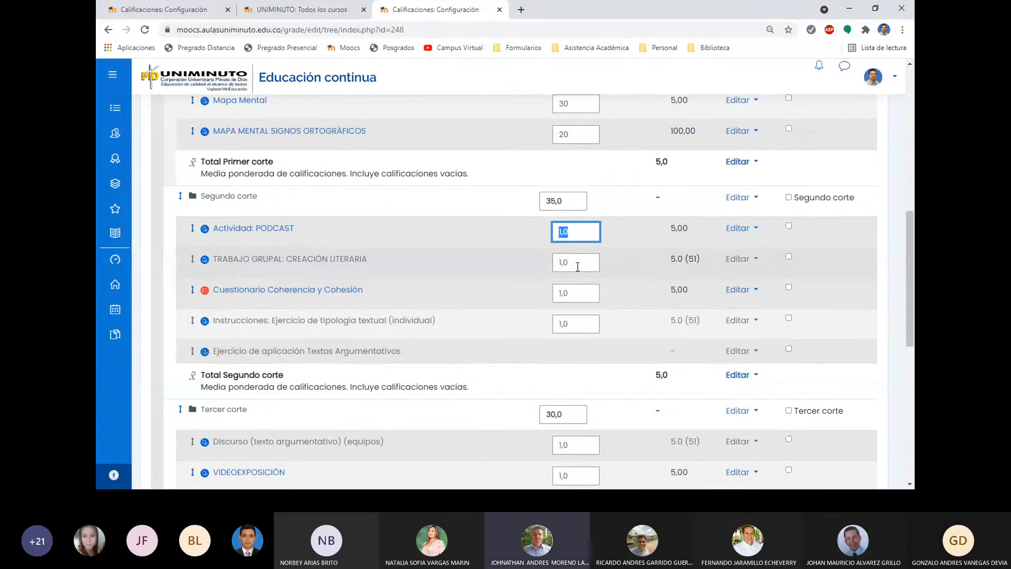
text(40)
scroll(583, 269, down, 1)
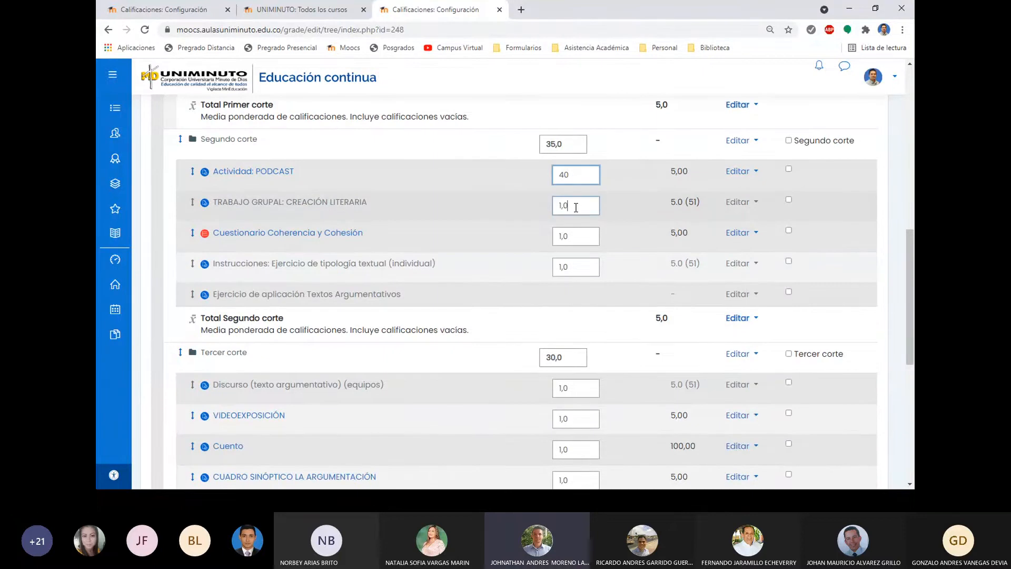
key(Tab)
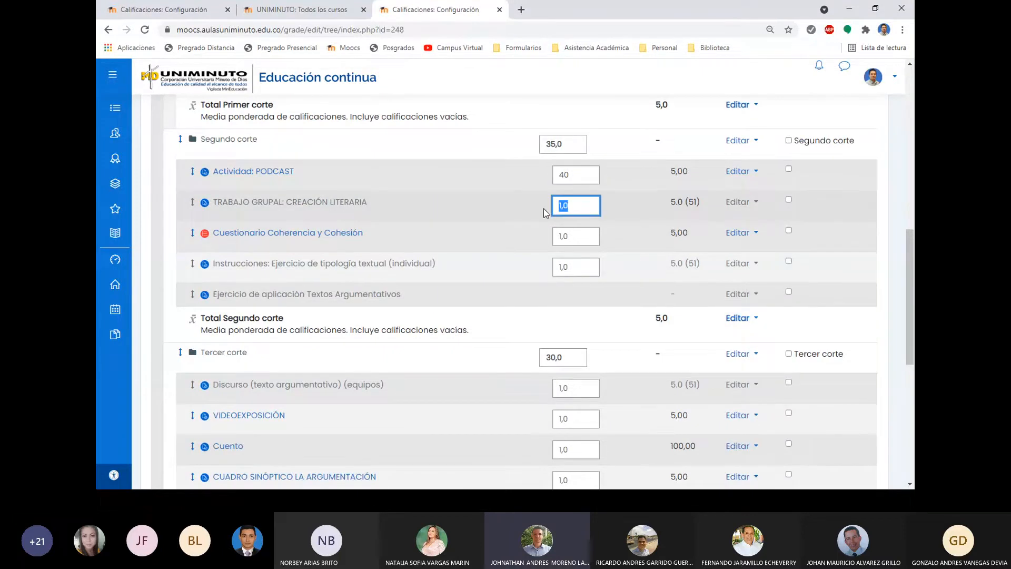
text(20)
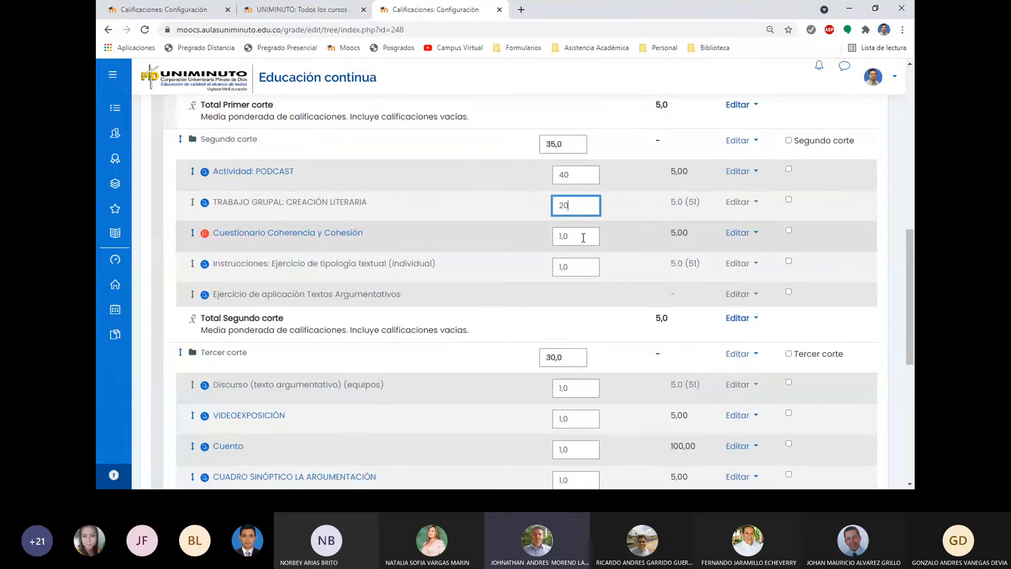
Set the weights of Cuestionario Coherencia y Cohesión and Instrucciones: Ejercicio de tipología textual to 10 each
double_click(583, 238)
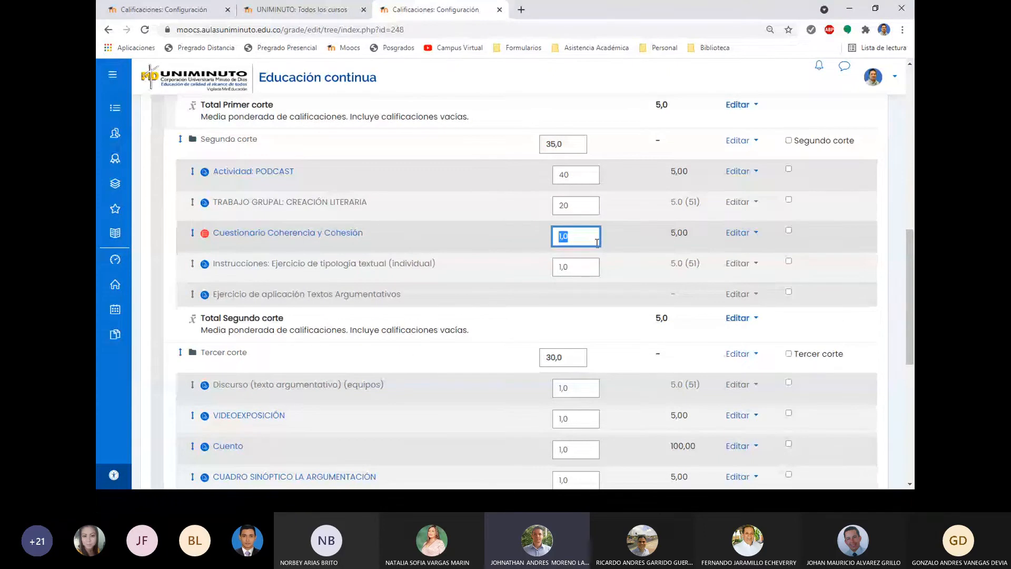
text(10)
drag(583, 268, 554, 268)
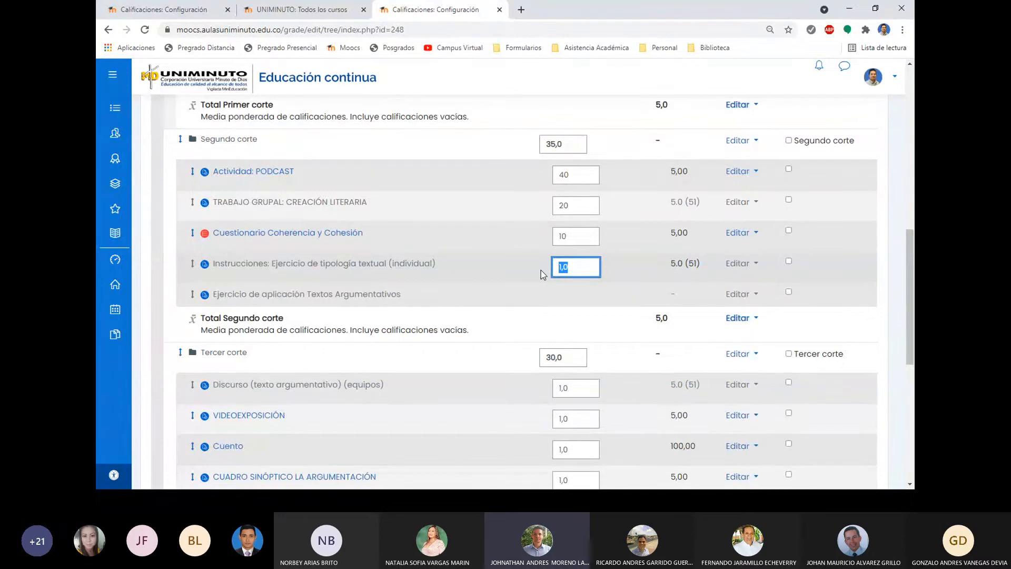
text(10)
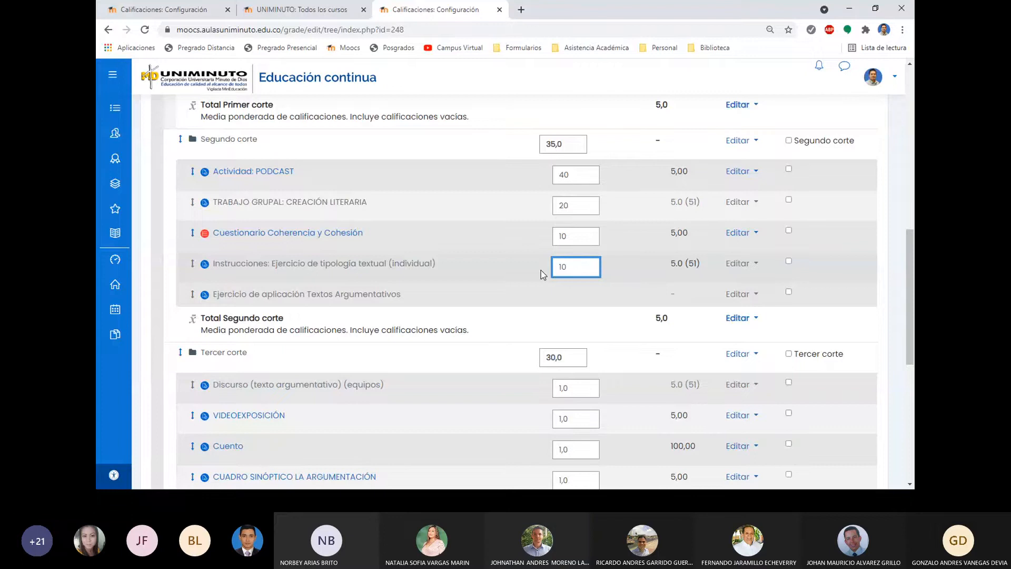
click(501, 303)
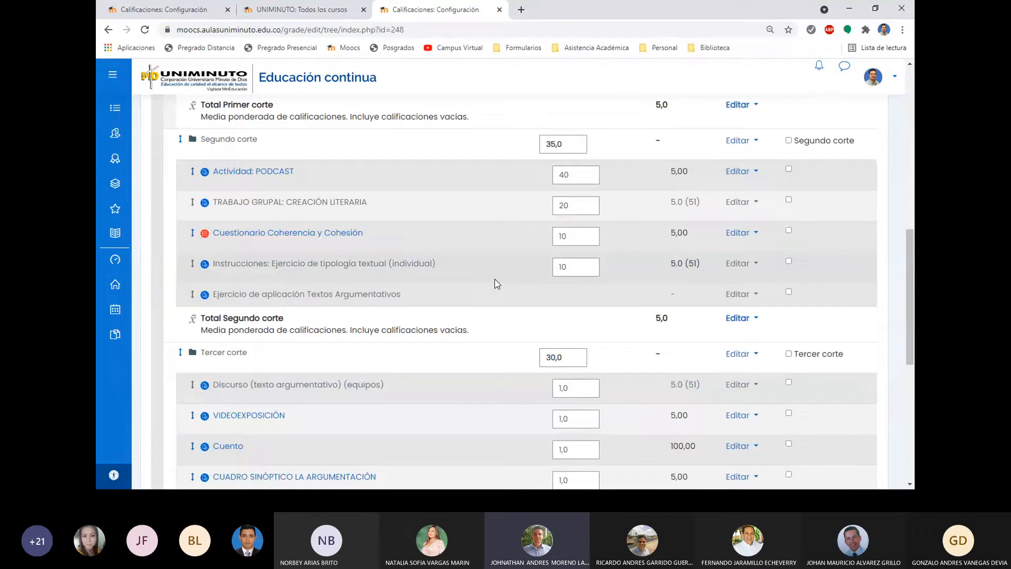
In Tercer corte, set the weights of Discurso, VIDEOEXPOSICIÓN, Cuento and CUADRO SINÓPTICO LA ARGUMENTACIÓN to 10 each
scroll(495, 283, down, 1)
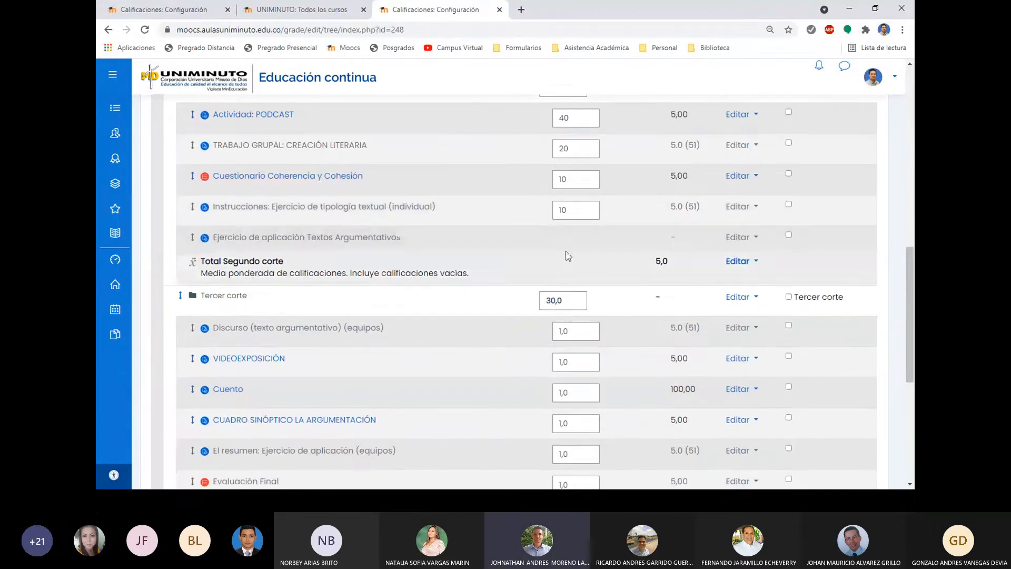
scroll(519, 248, up, 4)
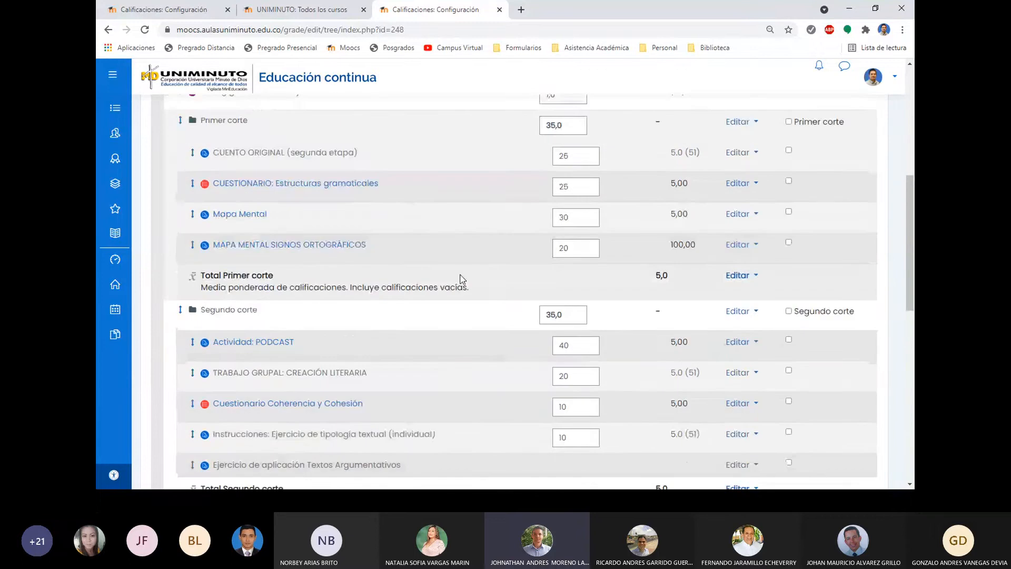
scroll(461, 279, up, 6)
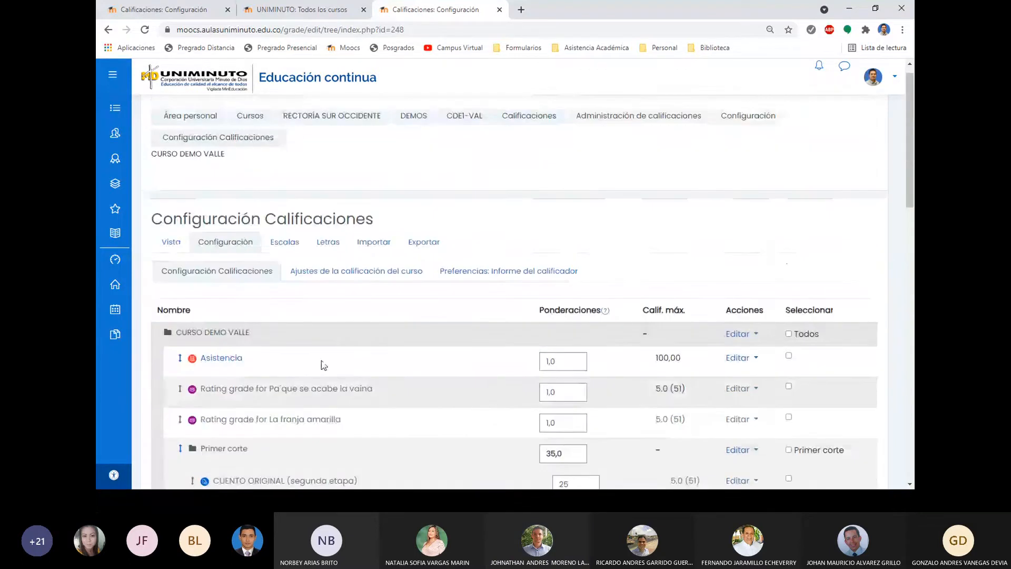
scroll(464, 305, down, 7)
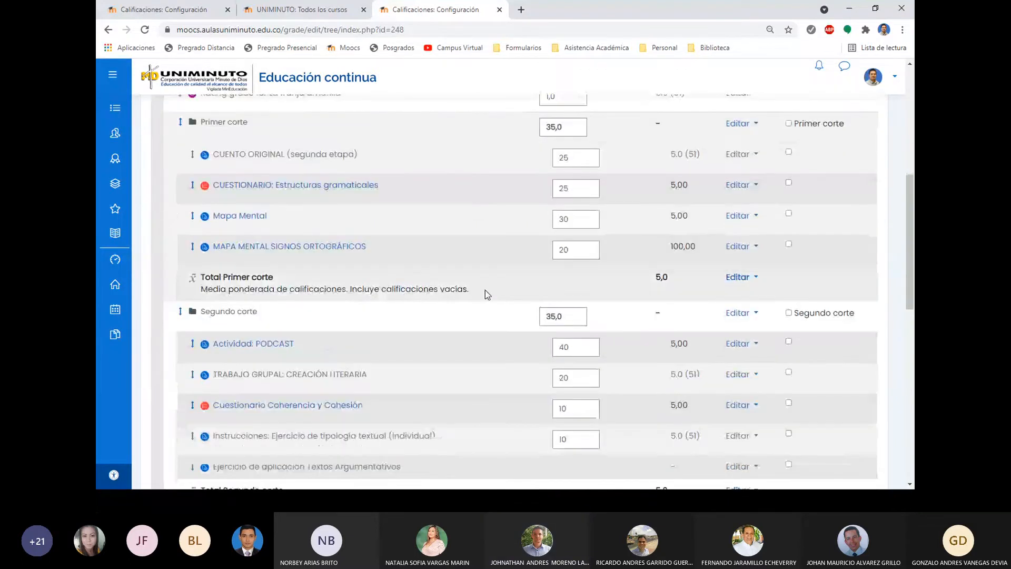
scroll(495, 290, down, 3)
scroll(501, 289, down, 2)
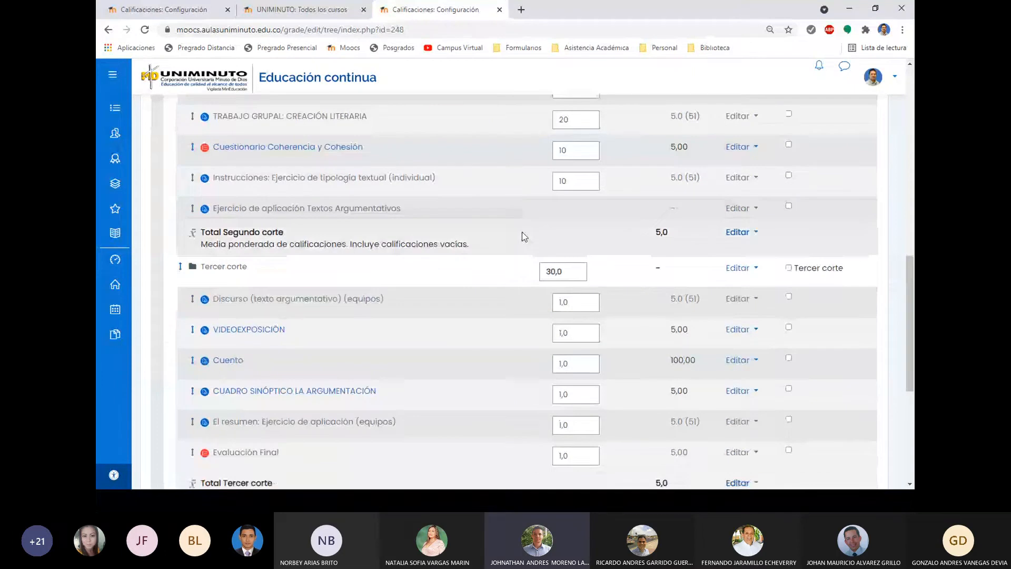
scroll(498, 205, down, 3)
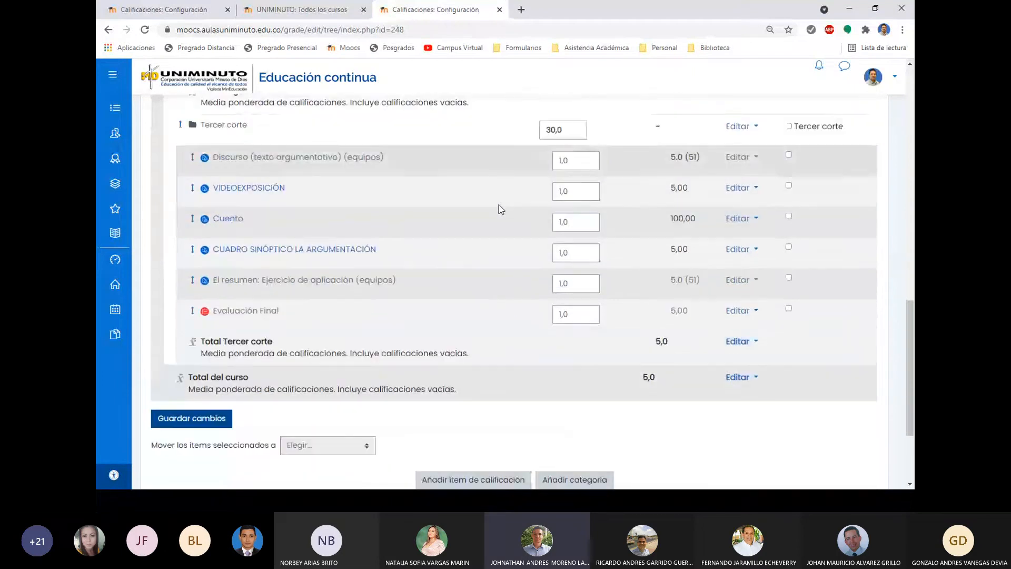
click(553, 162)
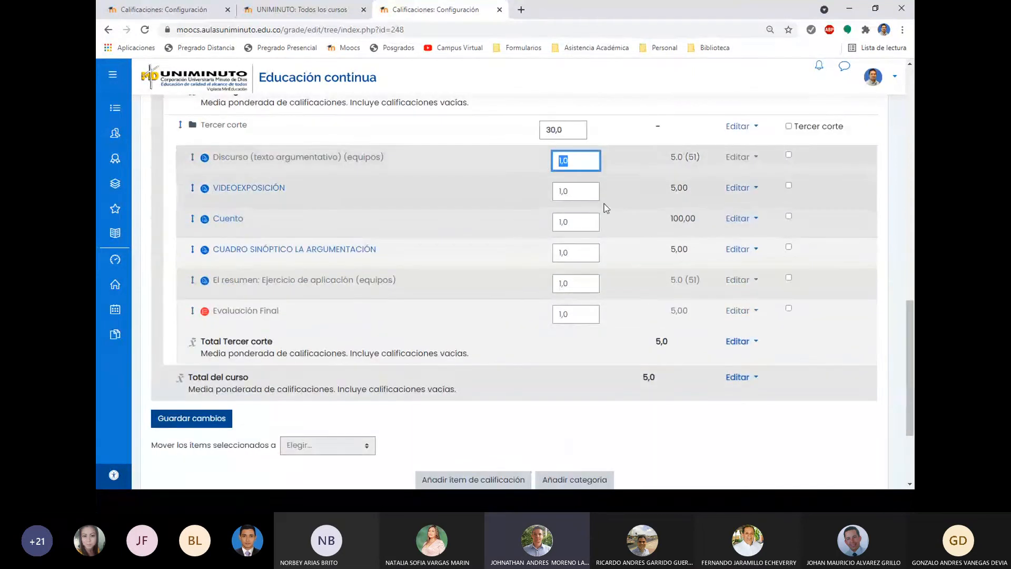
text(10)
click(582, 192)
text(10)
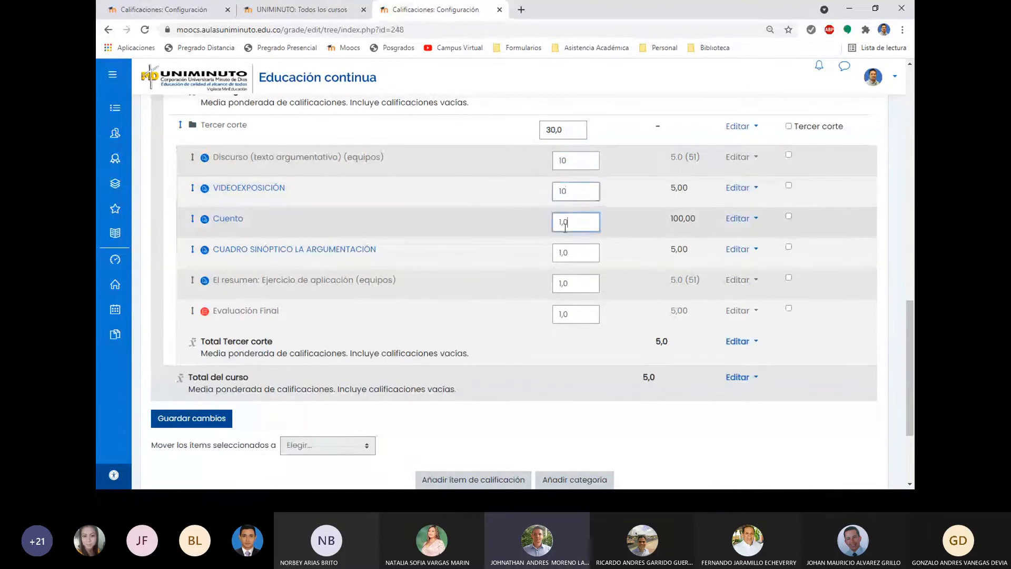
key(Tab)
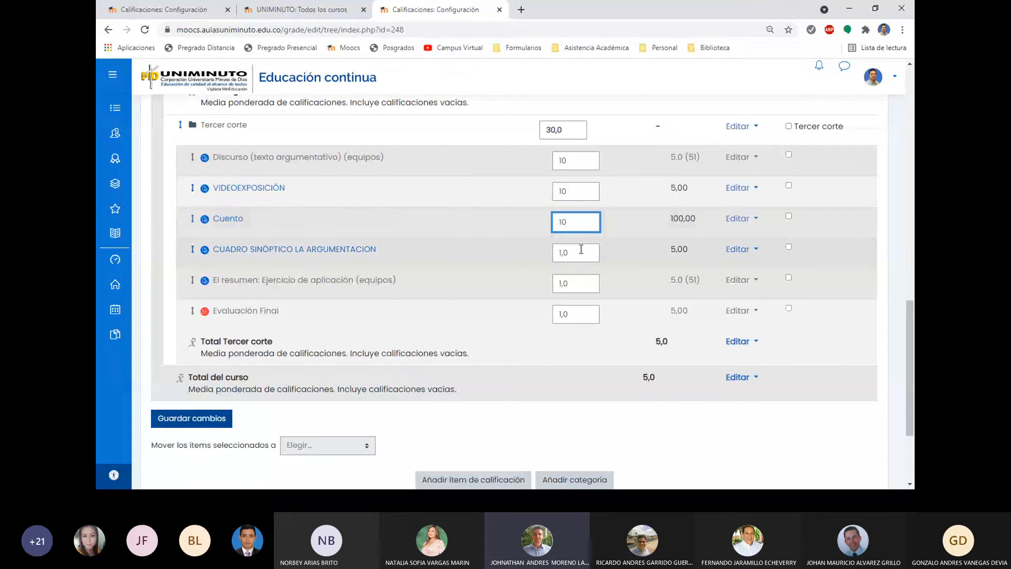
key(Tab)
text(10)
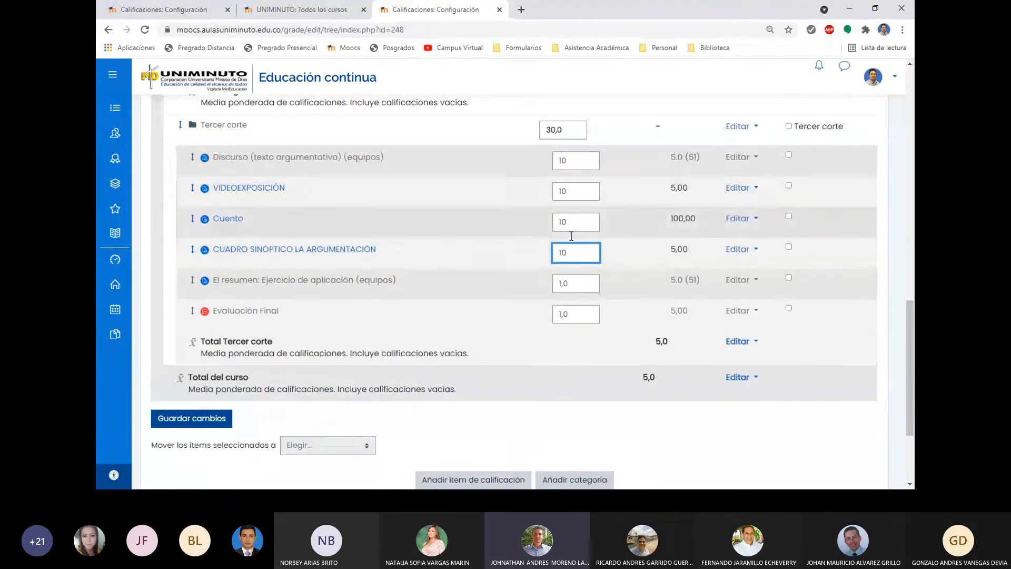
Set the weights of El resumen: Ejercicio de aplicación and Evaluación Final to 30 each and save the gradebook changes
key(Tab)
text(30)
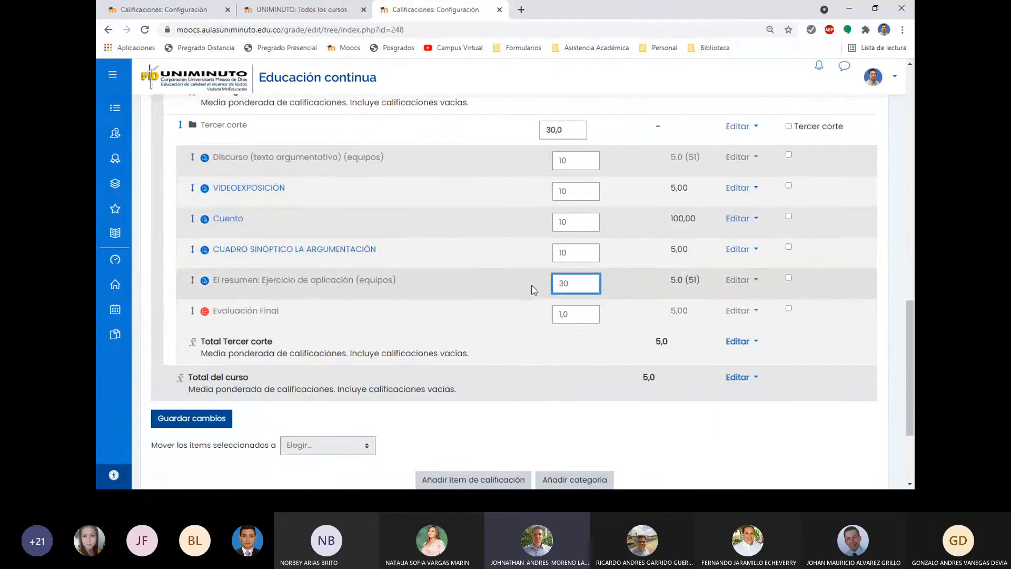
key(Tab)
text(30)
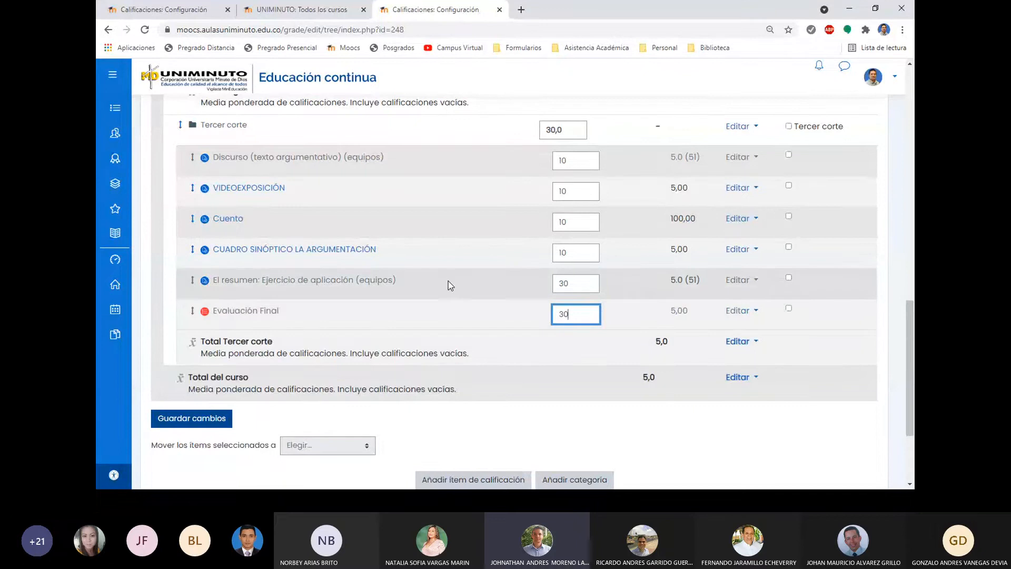
scroll(451, 285, up, 5)
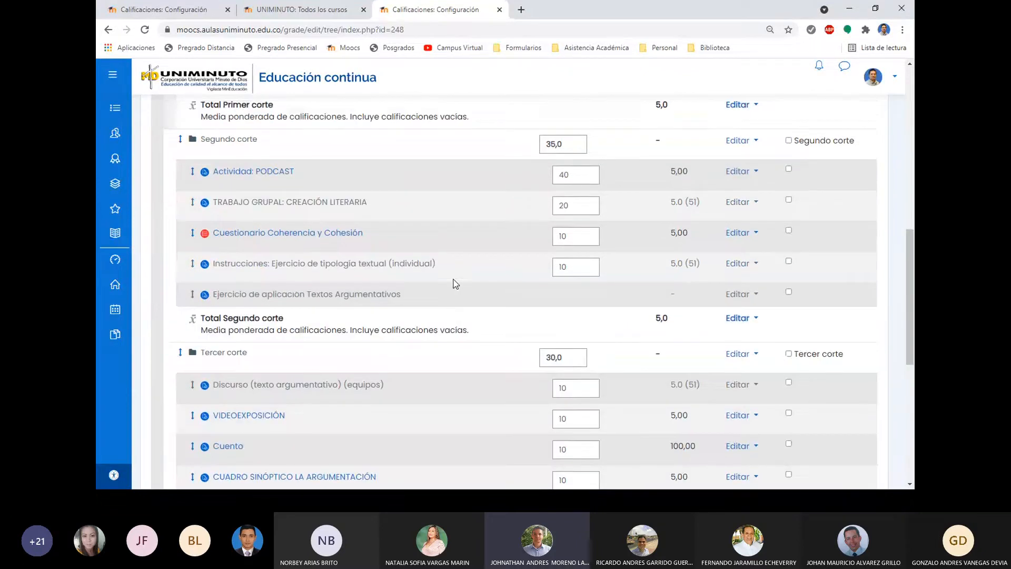
scroll(455, 284, down, 7)
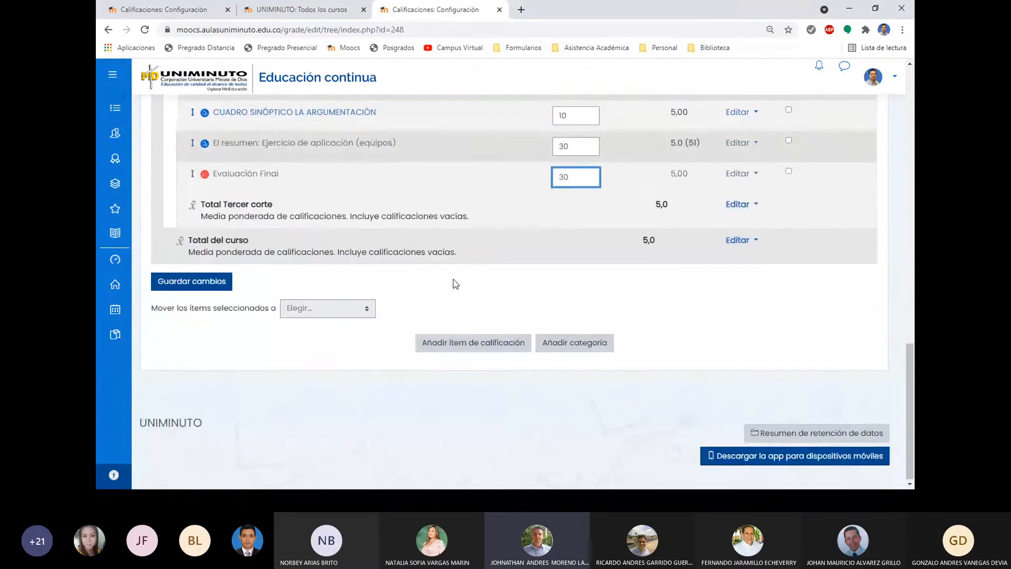
click(183, 284)
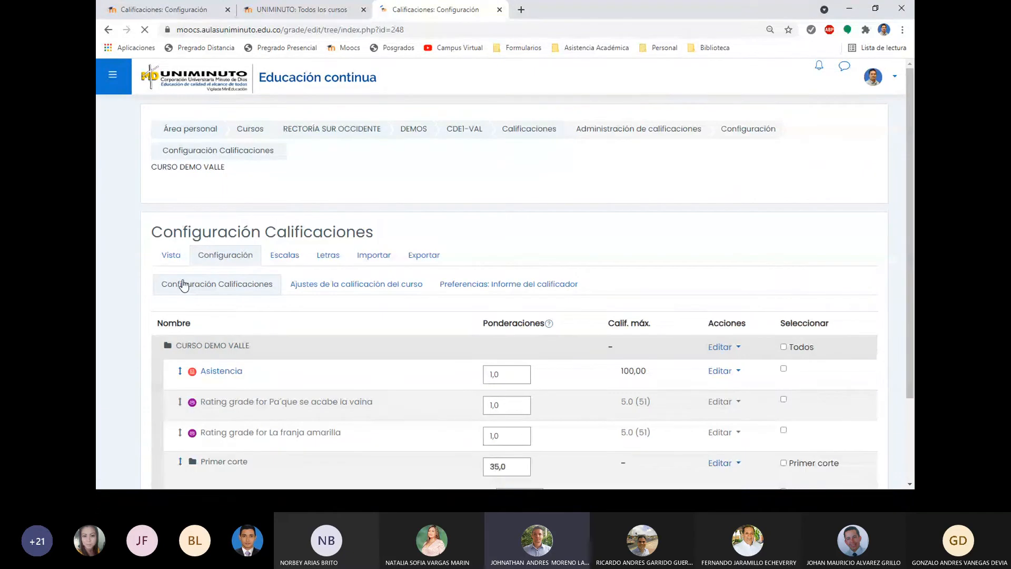
Set the weight of the uncategorized Asistencia item to 0
scroll(366, 250, down, 4)
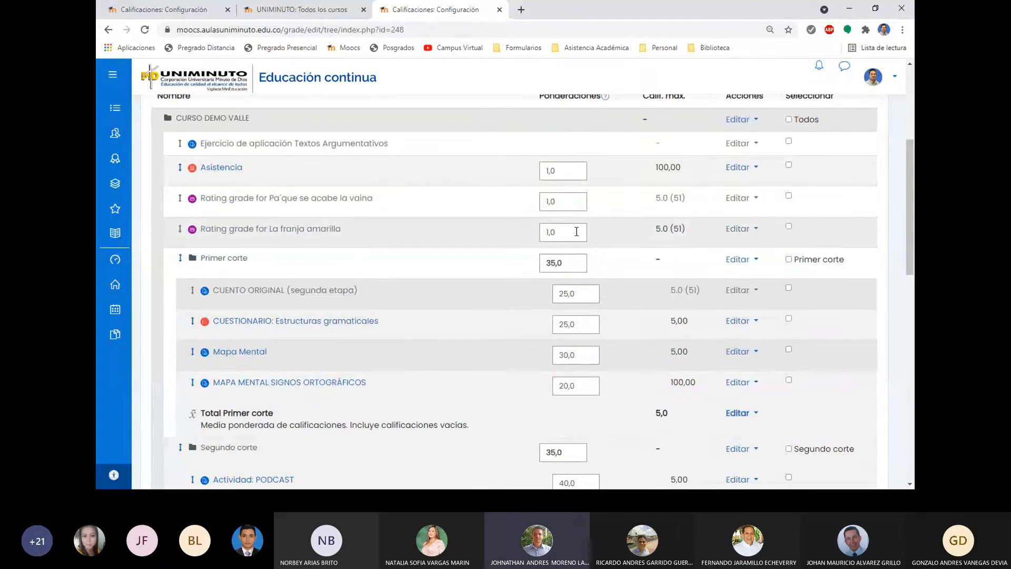
drag(567, 170, 522, 167)
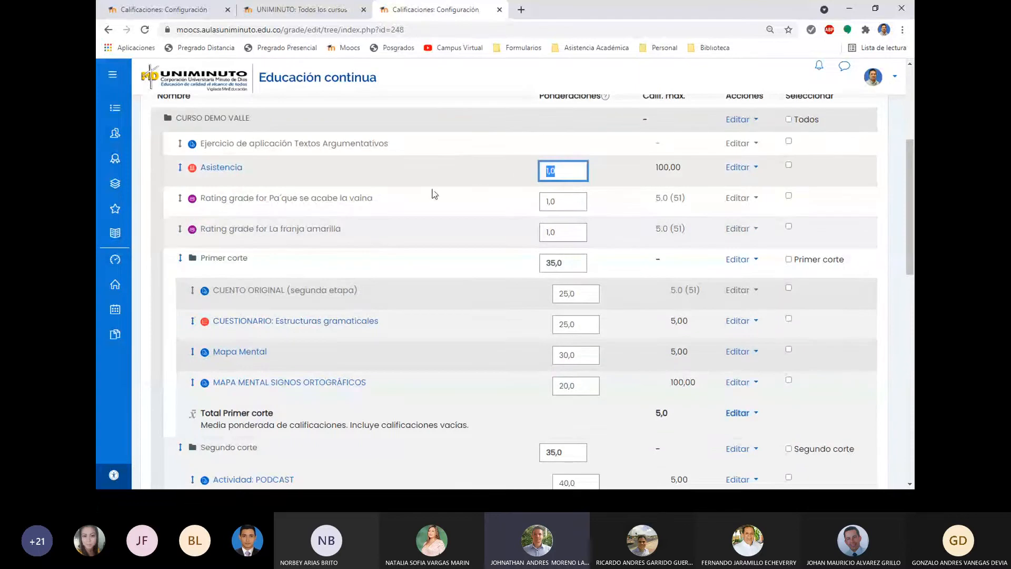
click(573, 170)
drag(573, 170, 537, 177)
drag(653, 168, 691, 170)
click(564, 174)
drag(564, 175, 522, 174)
text(0)
Set the weights of the rating grades for Pa'que se acabe la vaina and La franja amarilla to 0
key(Tab)
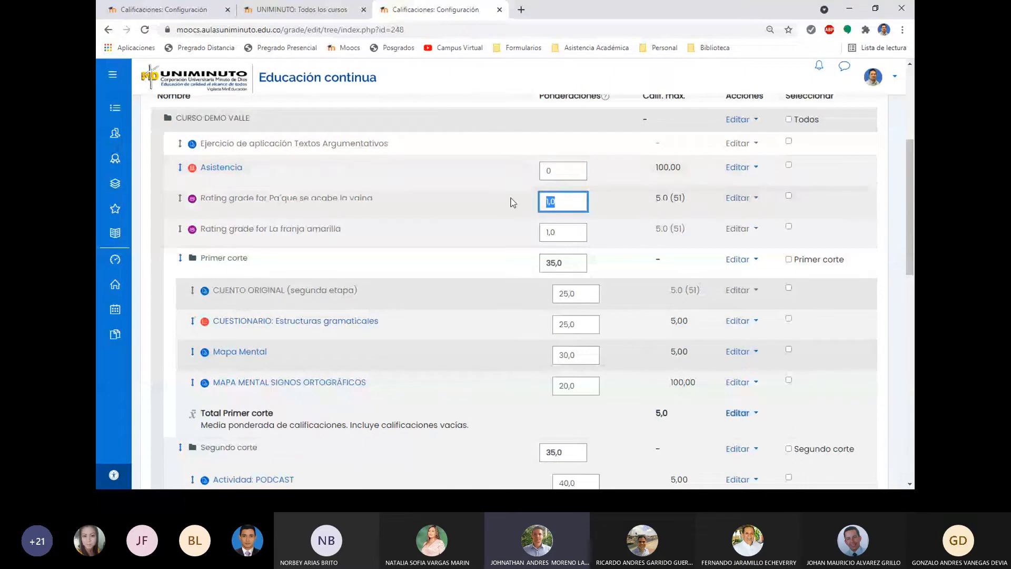
text(0)
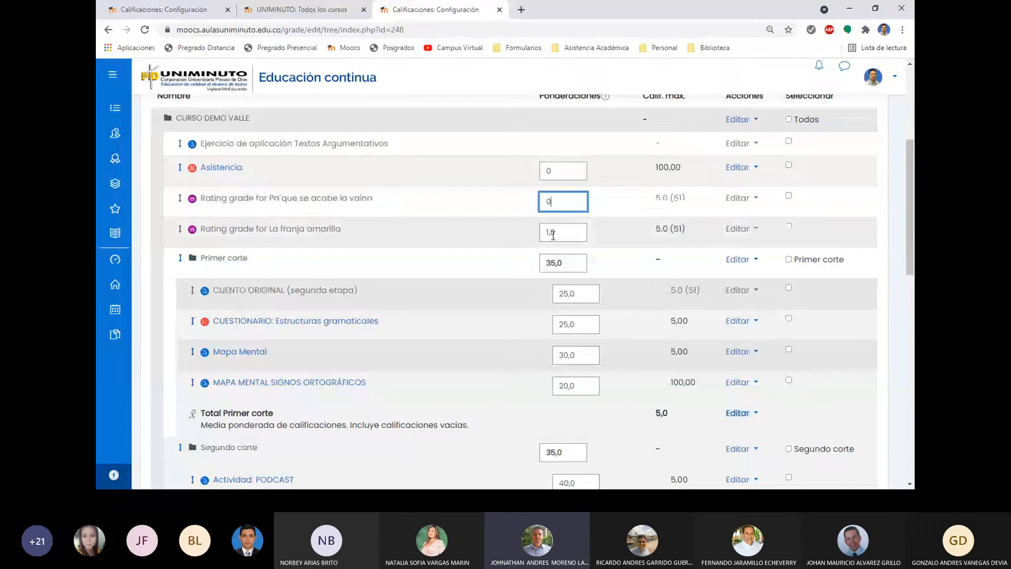
key(Tab)
text(0)
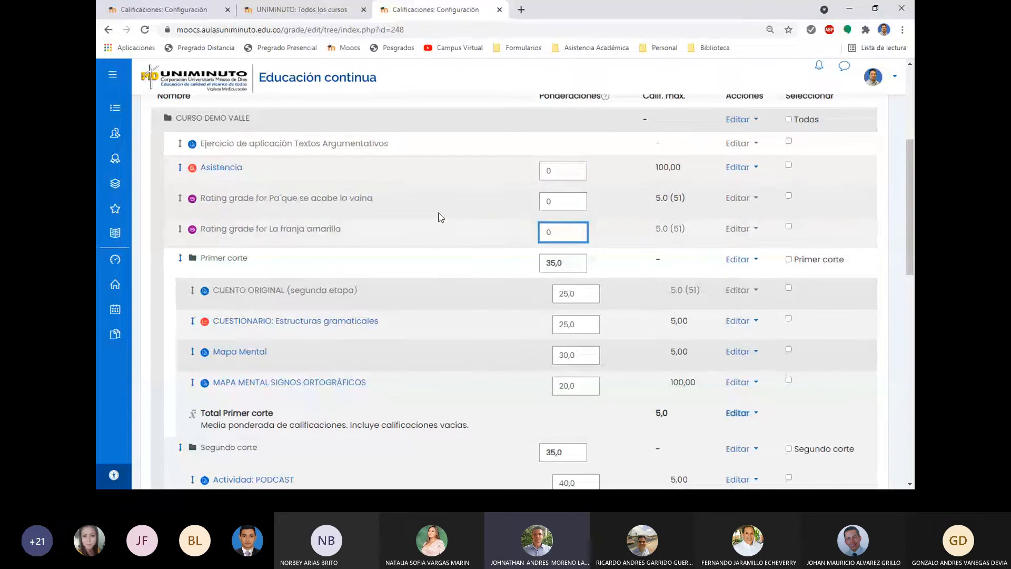
scroll(435, 245, up, 1)
click(561, 257)
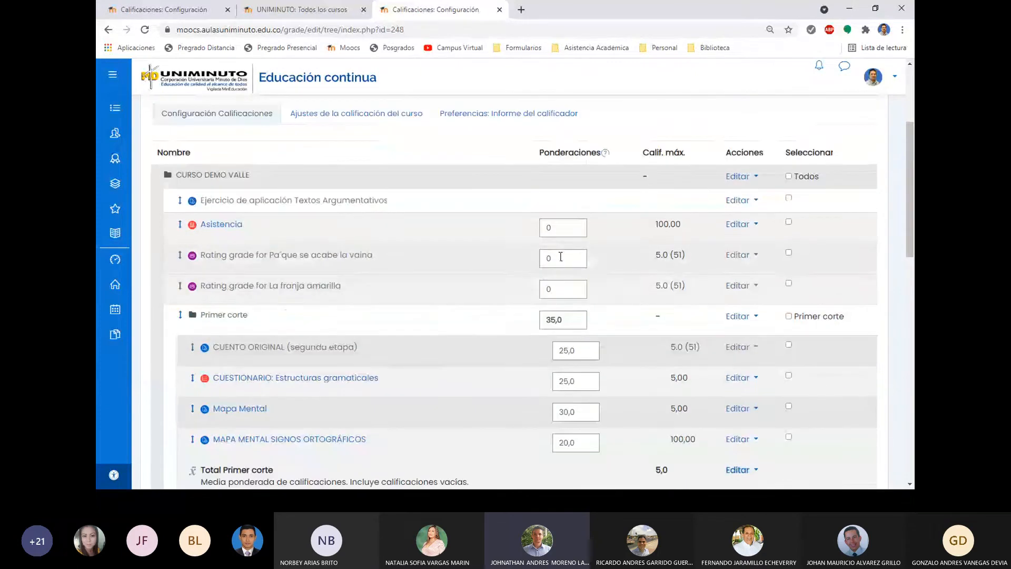
Review the weights of the ungrouped items and the three corte categories, and save the gradebook changes
key(shift+Tab)
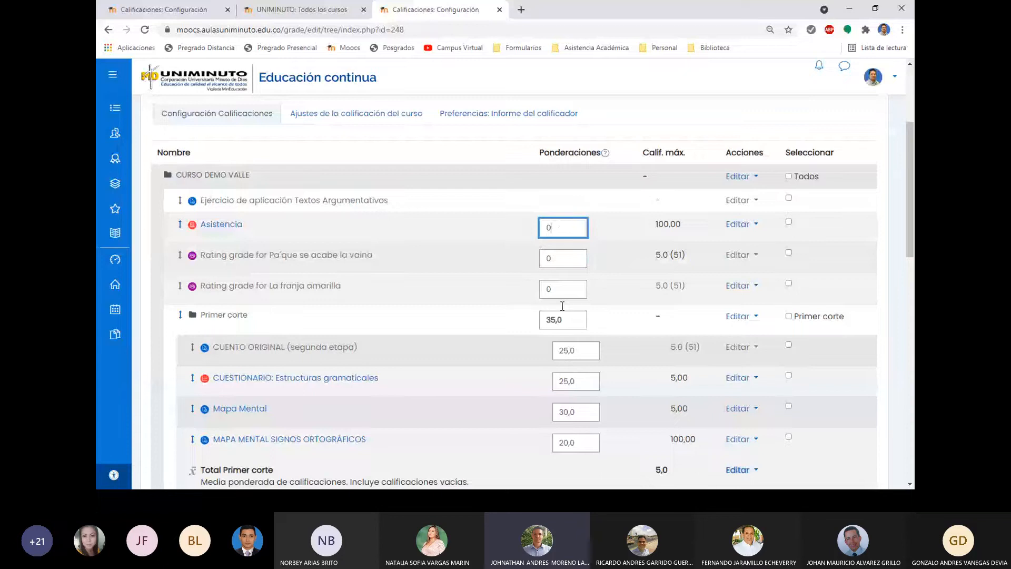
scroll(562, 305, down, 5)
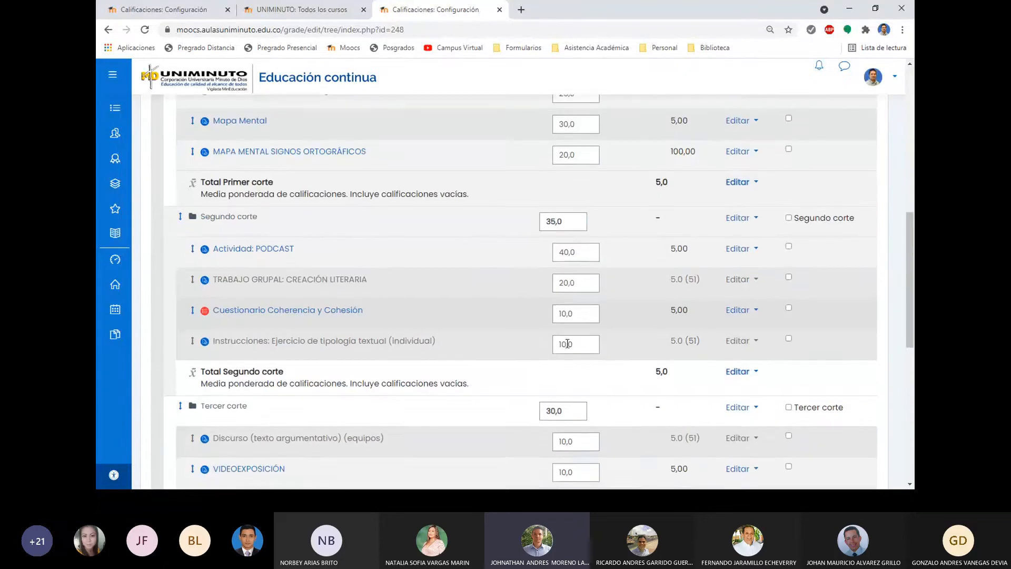
scroll(567, 343, down, 8)
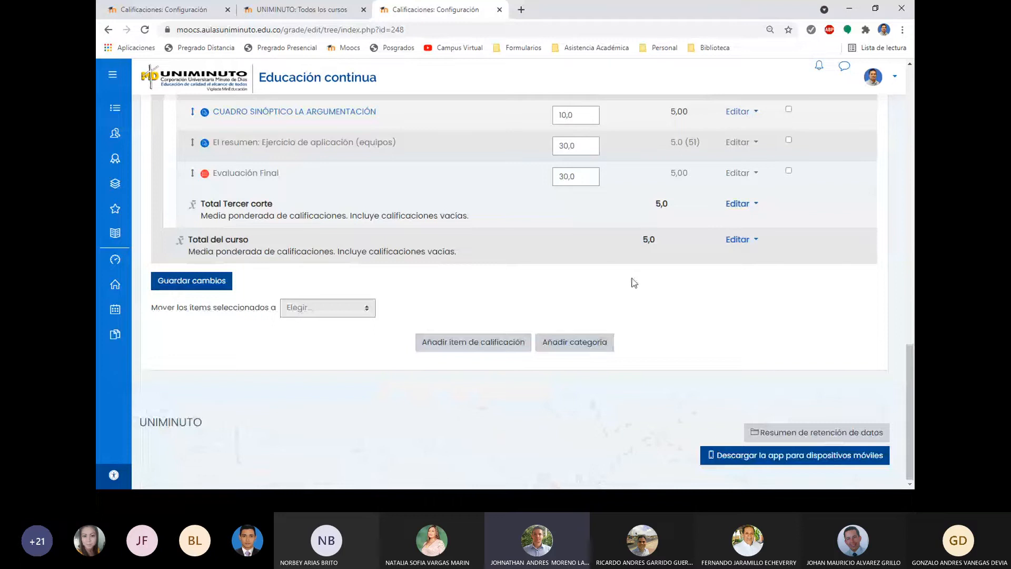
scroll(555, 279, up, 2)
scroll(555, 279, up, 12)
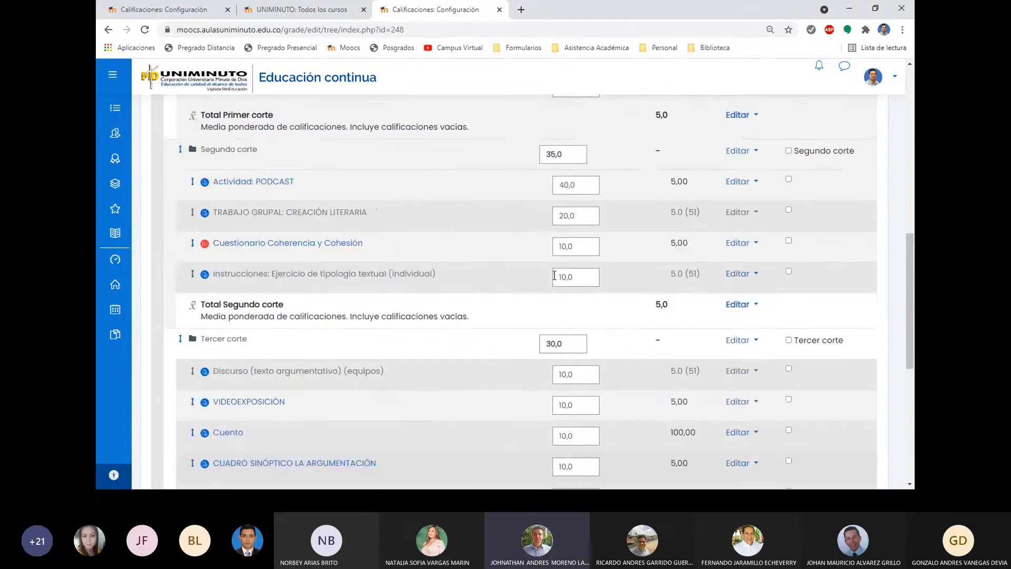
scroll(554, 276, up, 2)
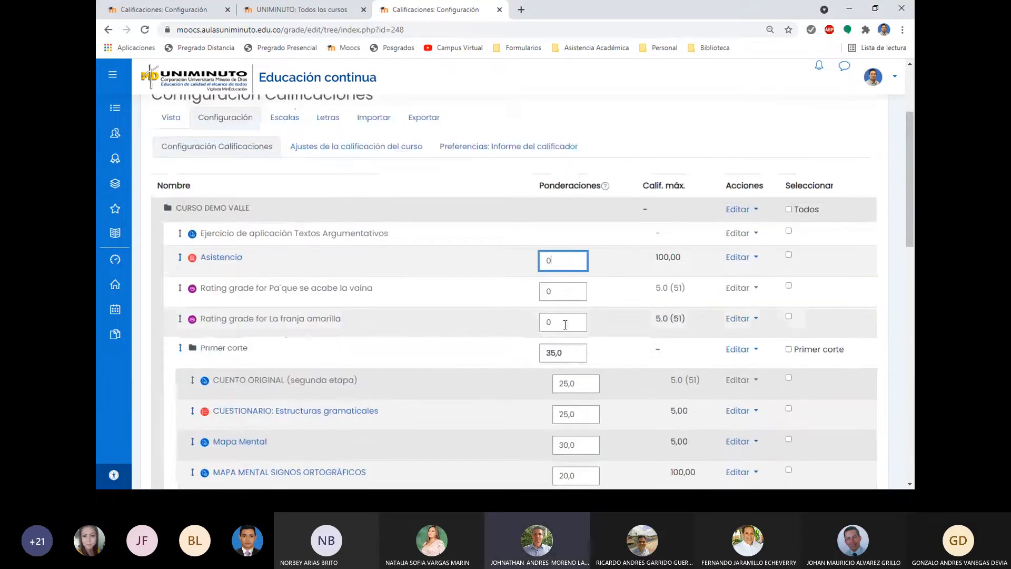
double_click(565, 324)
double_click(557, 288)
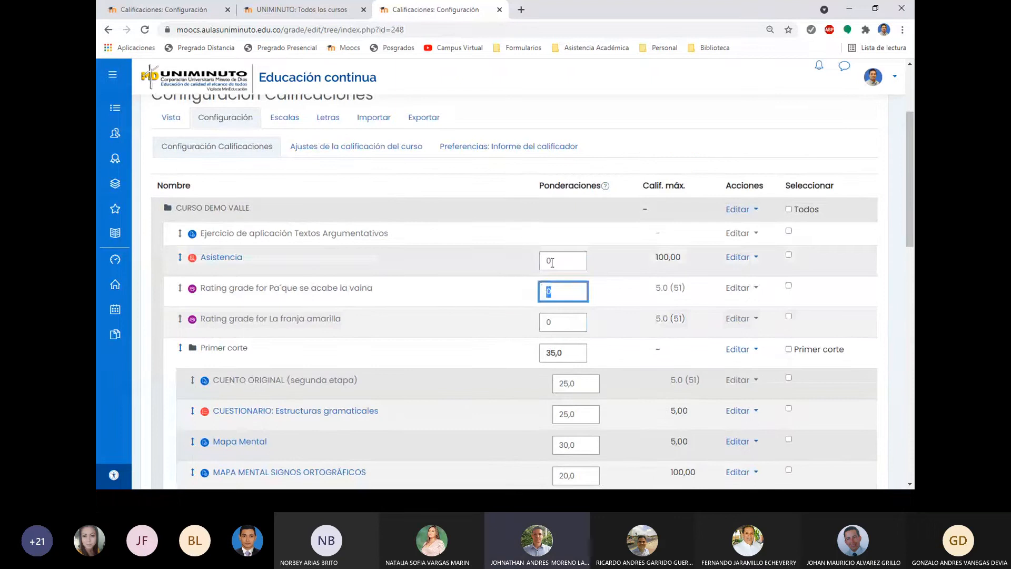
double_click(551, 261)
scroll(494, 250, down, 1)
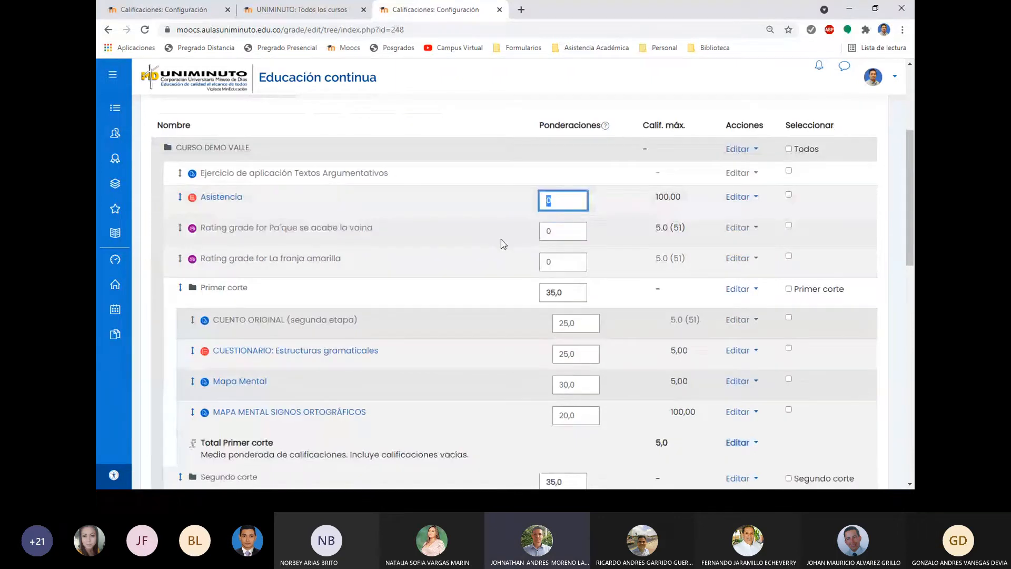
scroll(500, 239, down, 4)
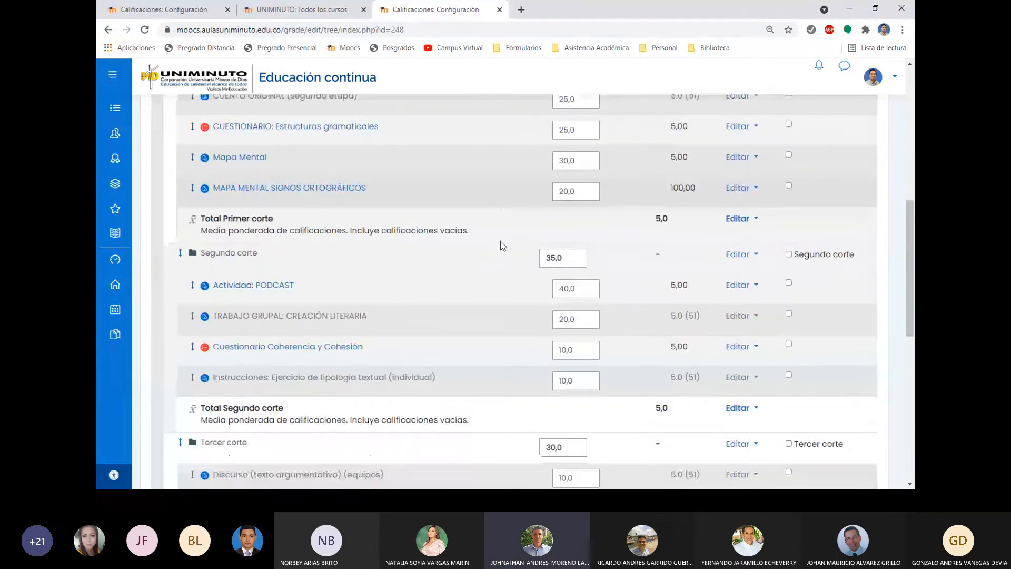
scroll(475, 262, down, 4)
scroll(474, 261, down, 5)
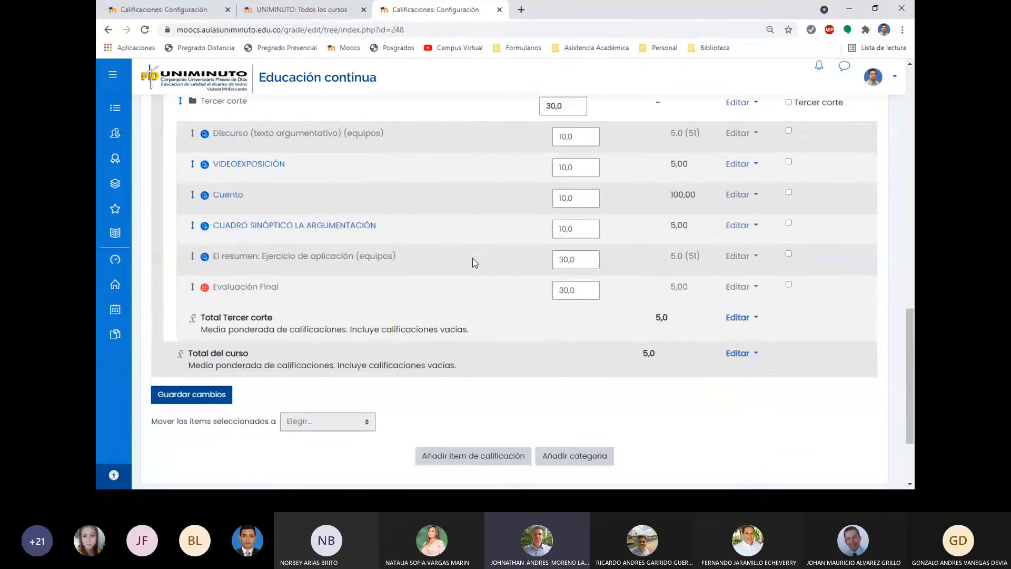
click(193, 282)
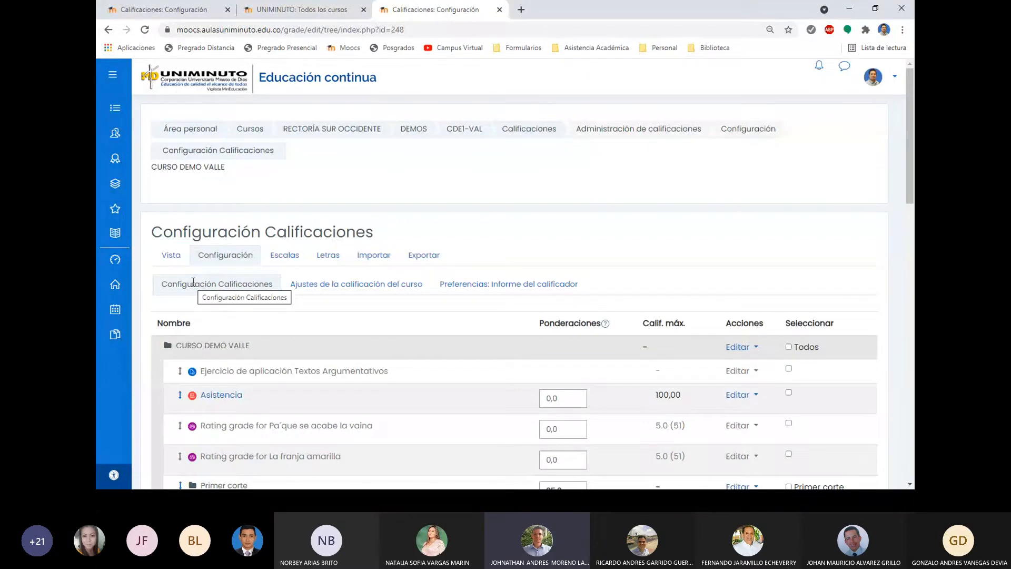
Check the saved weights of the ungrouped items and of the activities inside Primer corte
scroll(467, 242, down, 4)
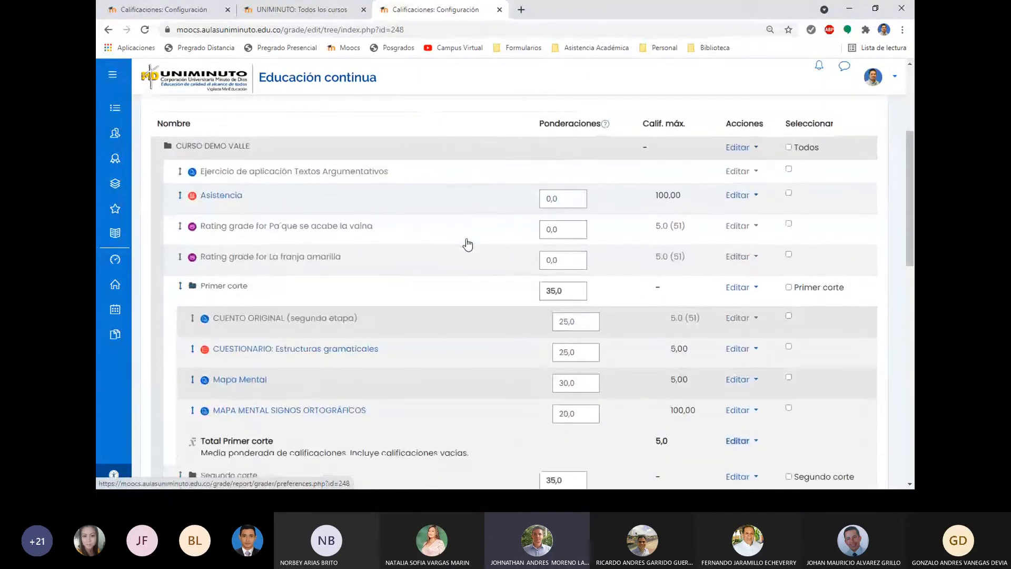
scroll(468, 243, down, 2)
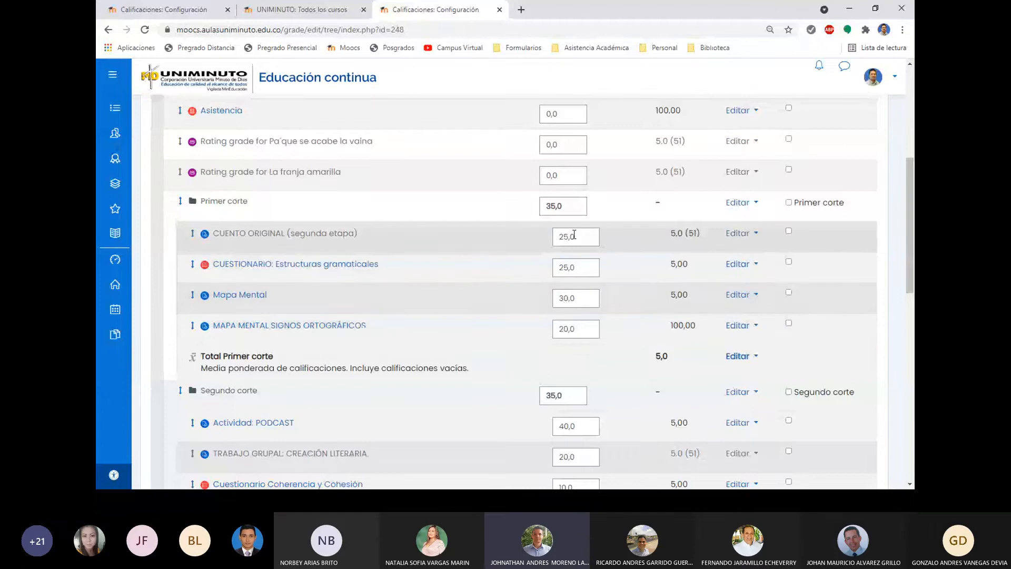
scroll(577, 327, up, 1)
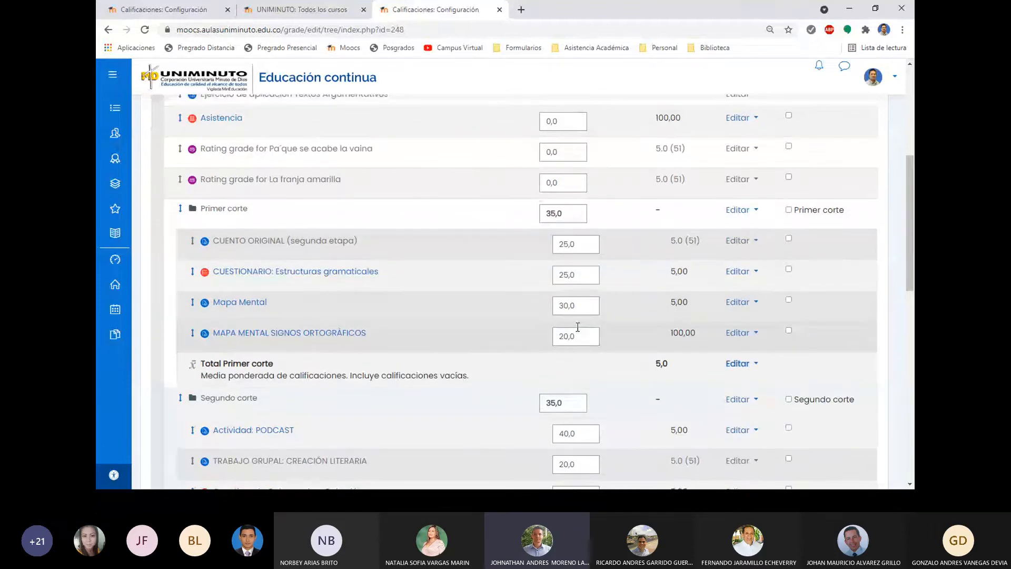
scroll(577, 326, up, 3)
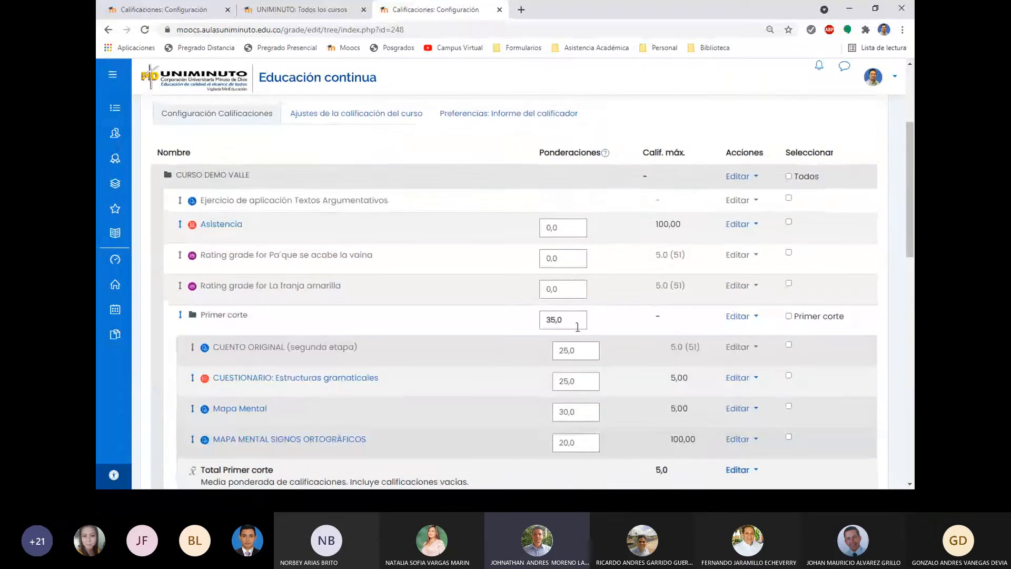
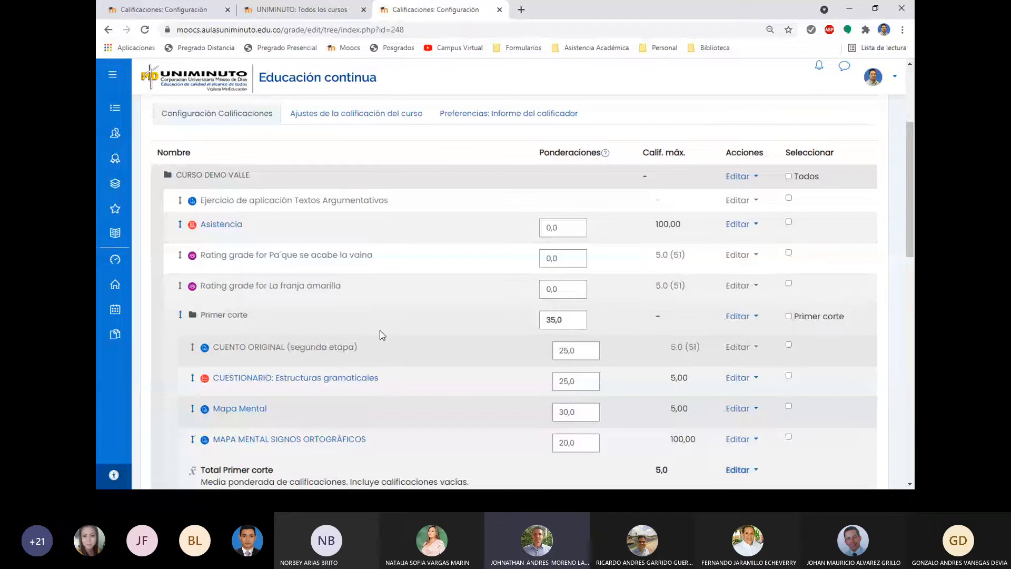
Examine how the graded activities and their weights are distributed among Primer corte, Segundo corte and Tercer corte
scroll(342, 301, down, 1)
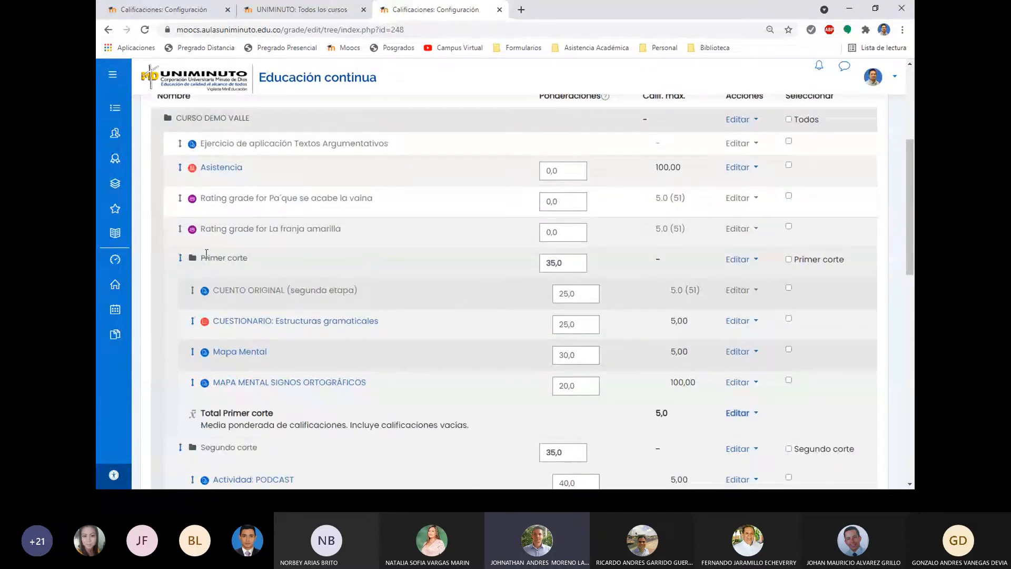
drag(199, 259, 286, 263)
click(286, 263)
scroll(286, 263, down, 3)
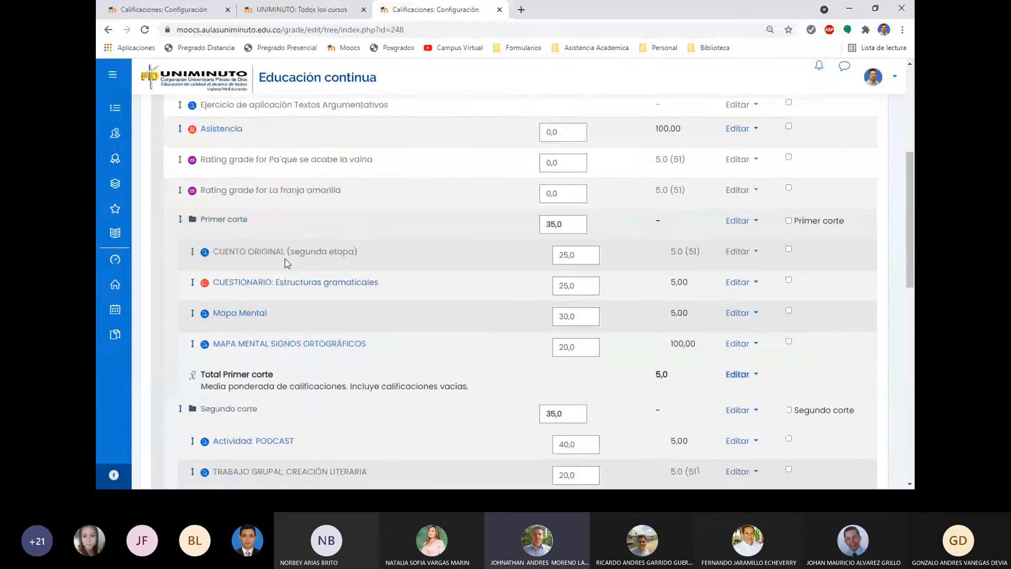
drag(207, 279, 258, 278)
scroll(349, 307, down, 3)
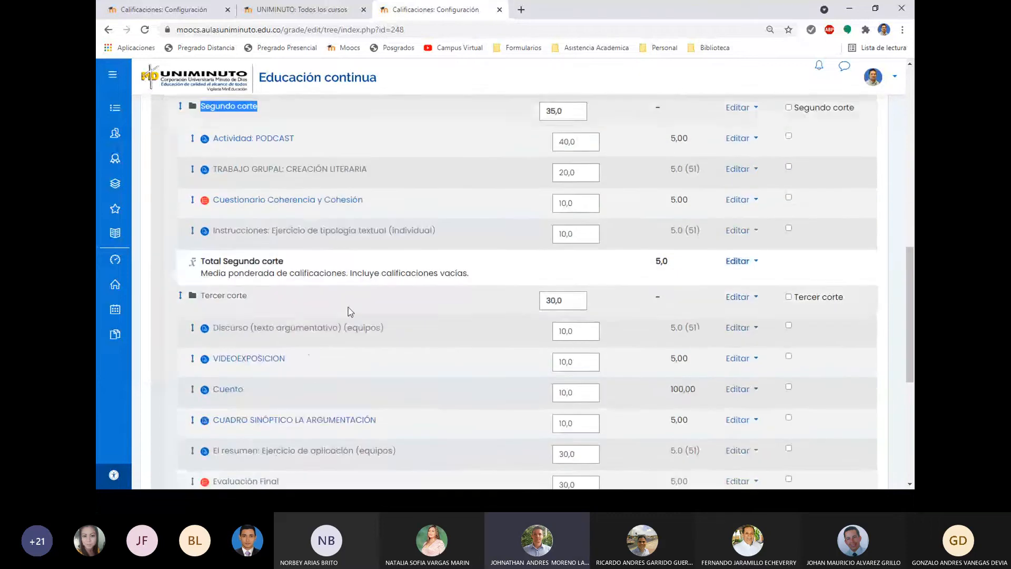
scroll(341, 328, up, 5)
scroll(412, 344, up, 1)
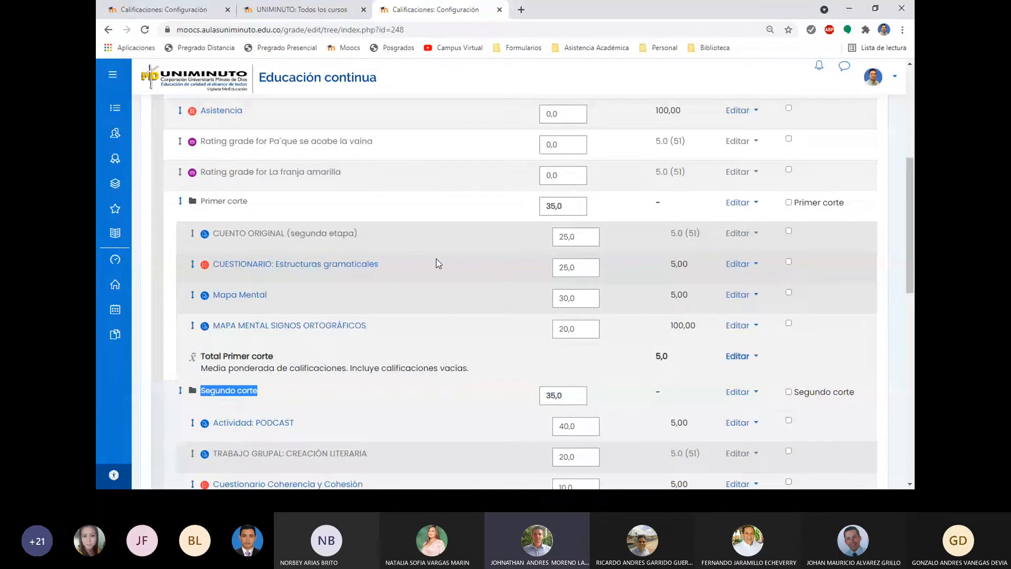
scroll(436, 258, up, 3)
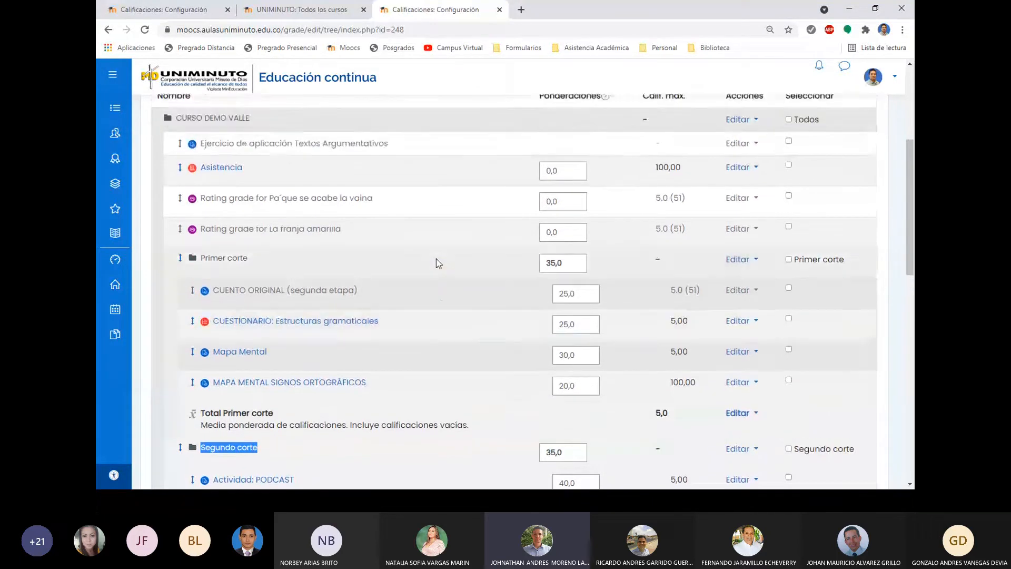
scroll(436, 258, down, 2)
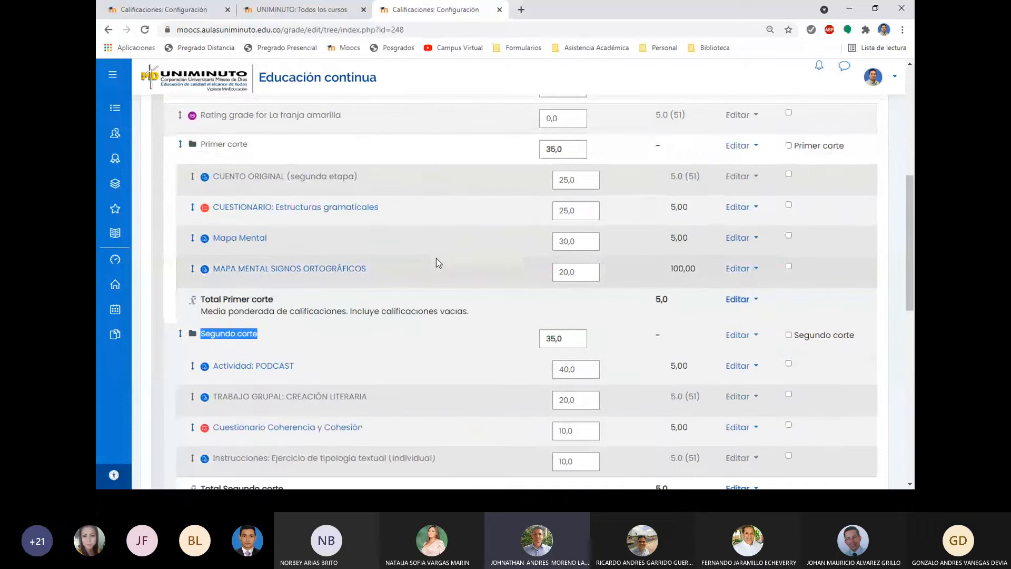
scroll(444, 304, up, 4)
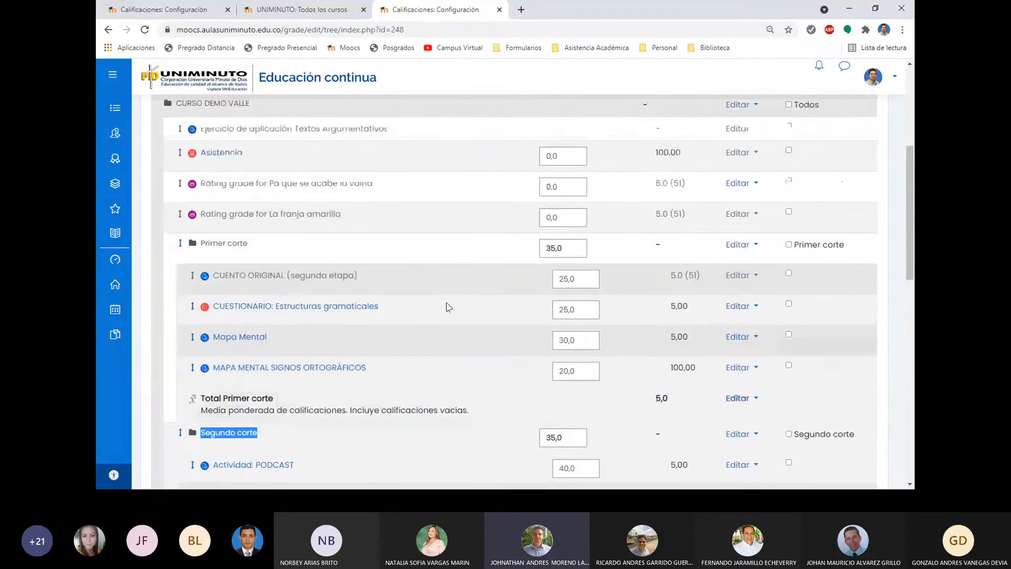
scroll(404, 327, down, 2)
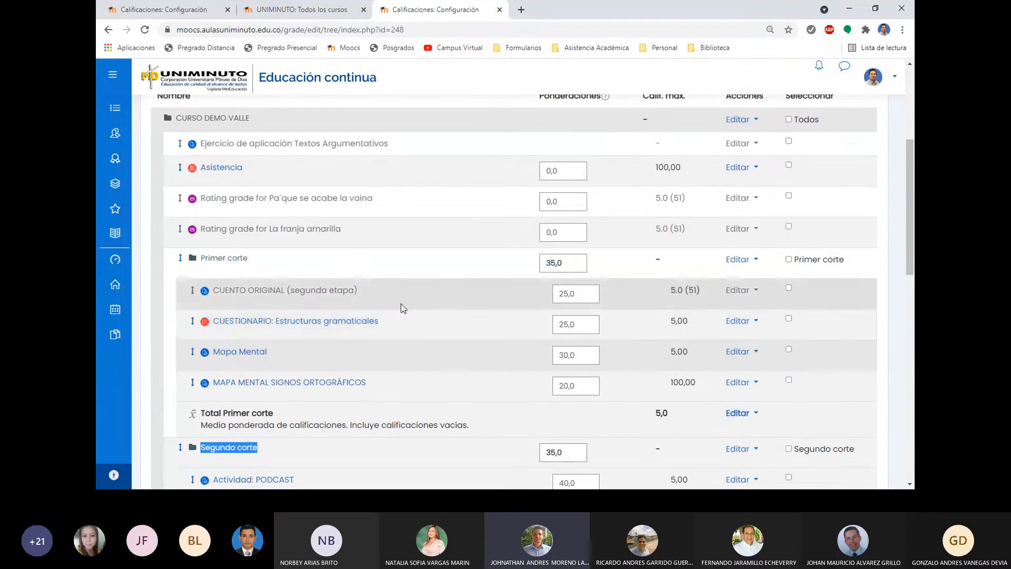
scroll(520, 289, down, 1)
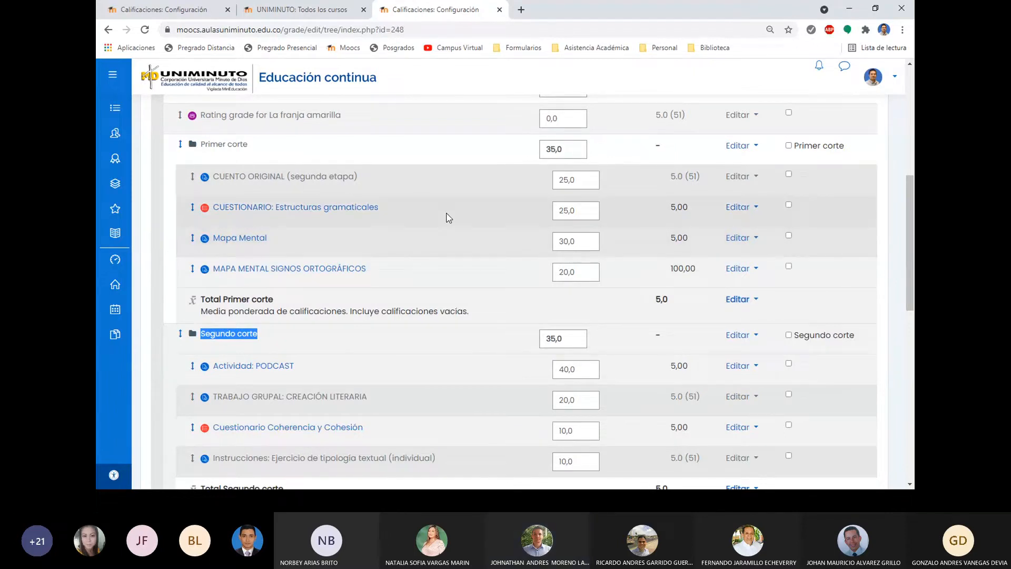
scroll(450, 239, up, 1)
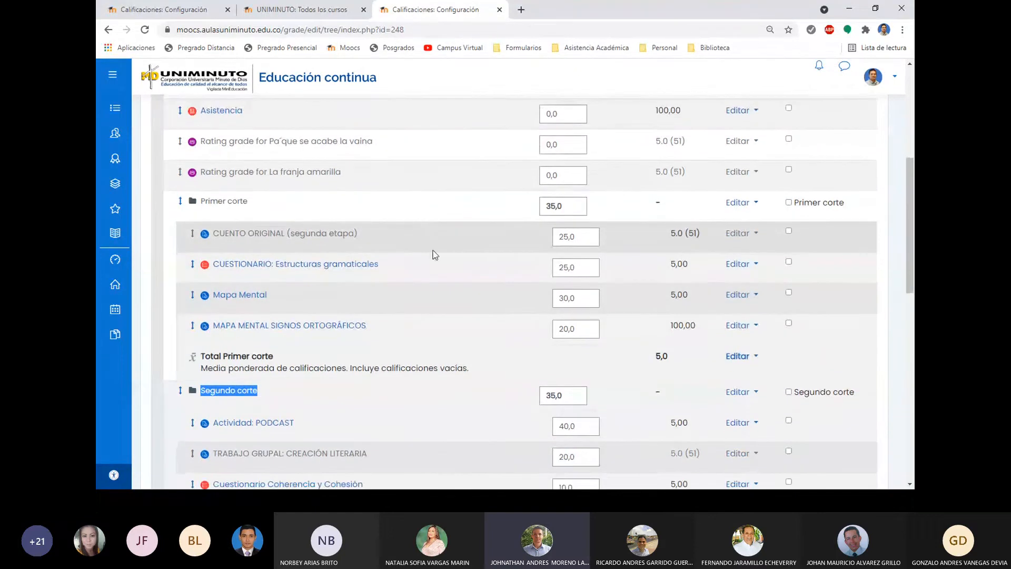
scroll(434, 255, up, 2)
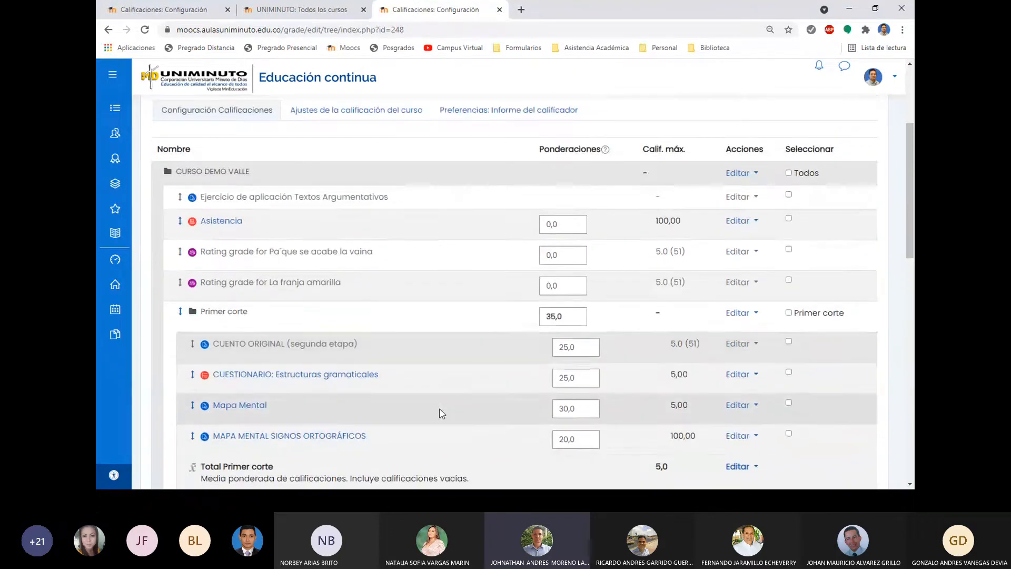
Inspect the weight values of Asistencia and the two rating grade items outside the corte categories
scroll(441, 413, down, 1)
double_click(560, 172)
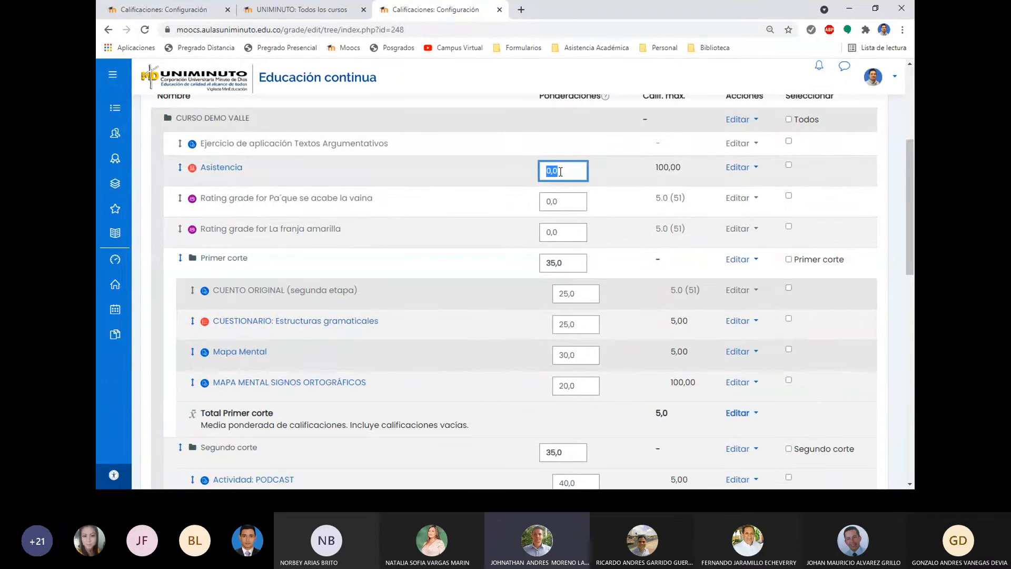
click(560, 172)
key(Tab)
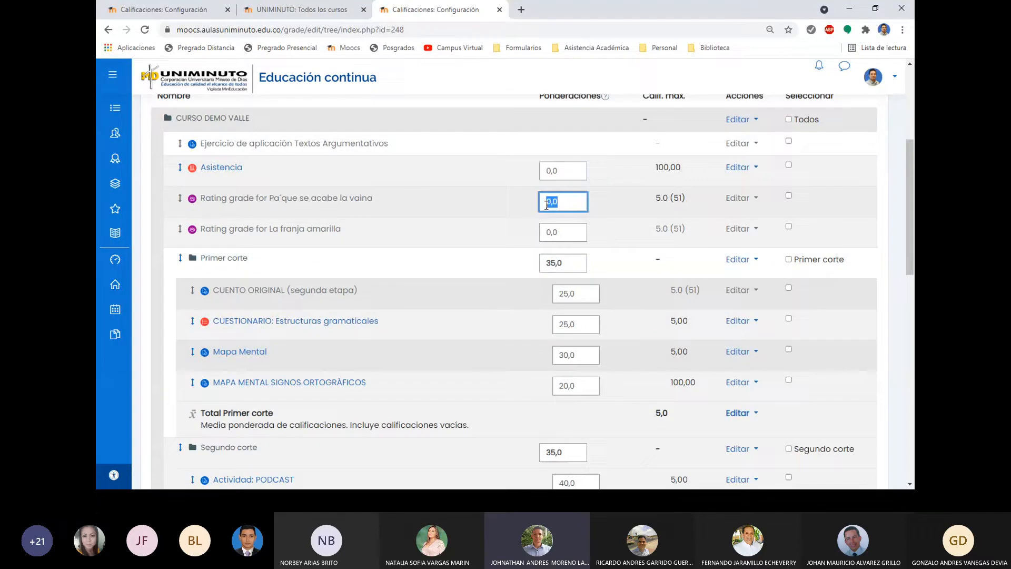
key(Tab)
key(shift+Tab)
key(shift+Tab)
click(571, 171)
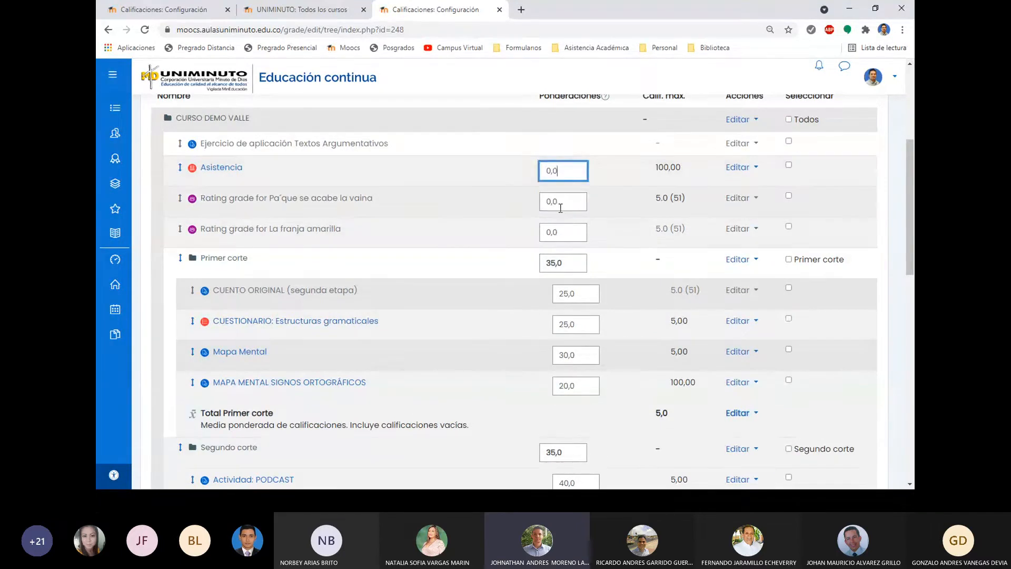
drag(564, 205, 542, 235)
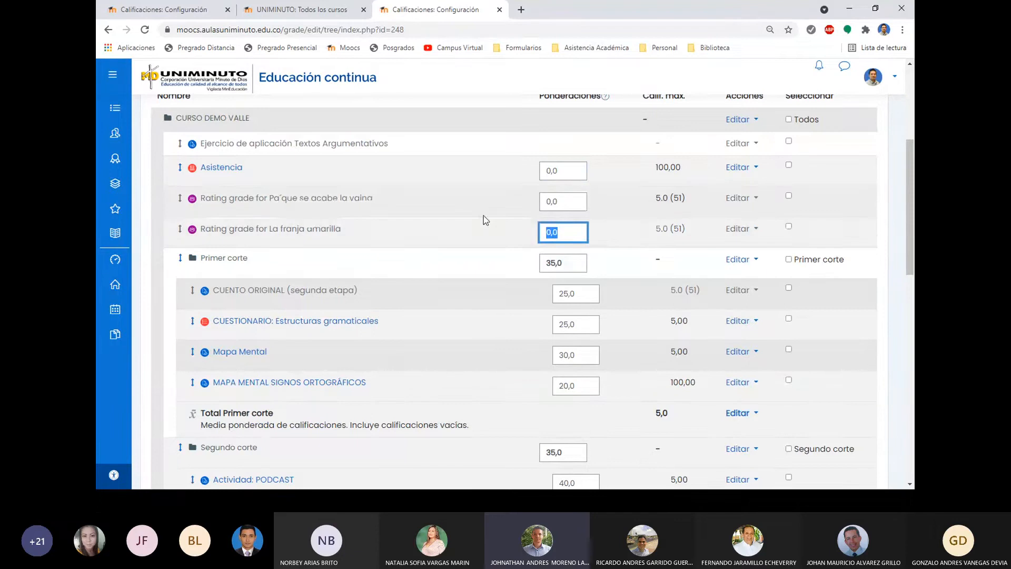
Check the maximum grade of MAPA MENTAL SIGNOS ORTOGRÁFICOS in Primer corte and open that activity in a new browser tab
scroll(443, 241, down, 4)
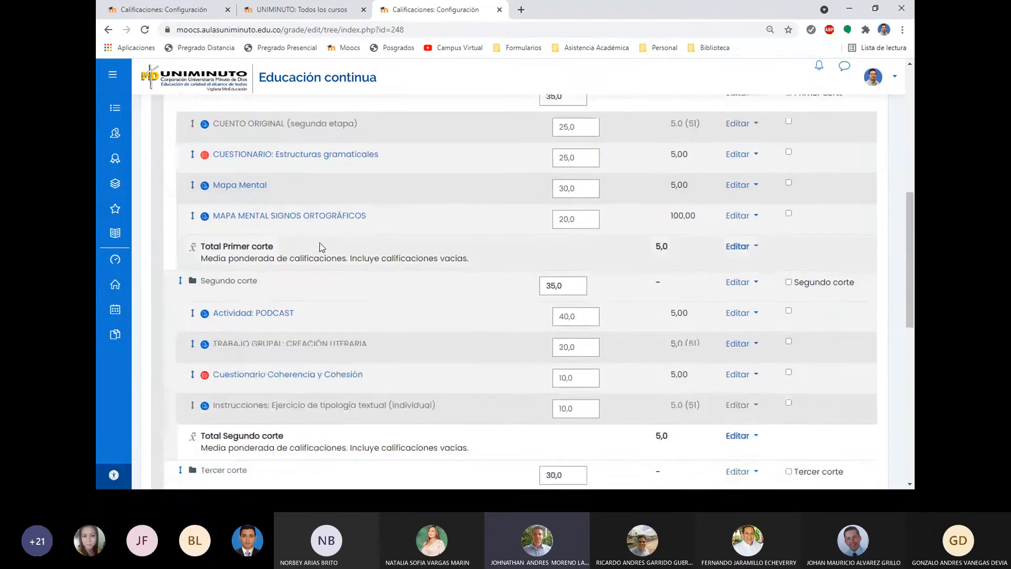
scroll(316, 245, up, 3)
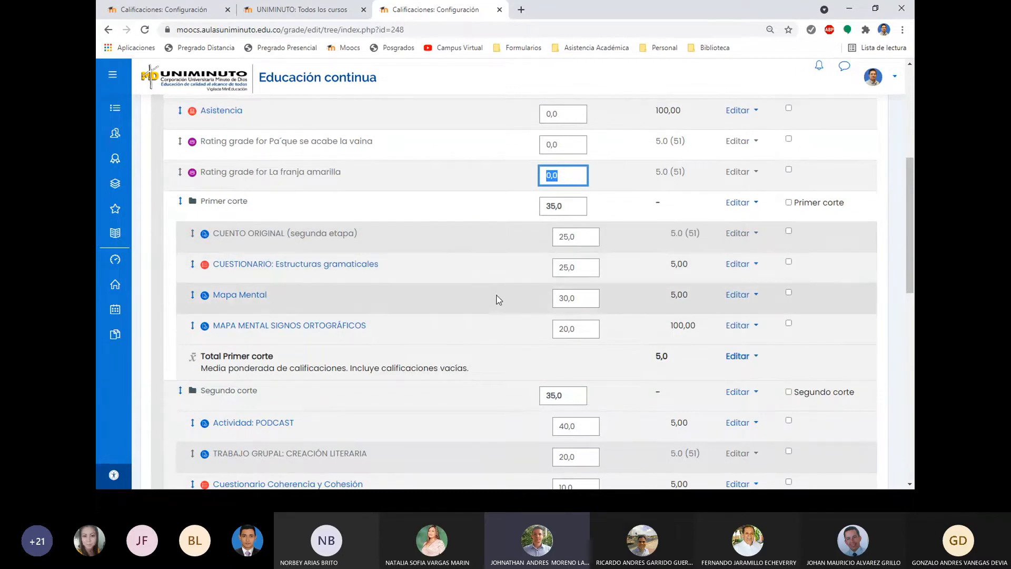
scroll(569, 300, down, 1)
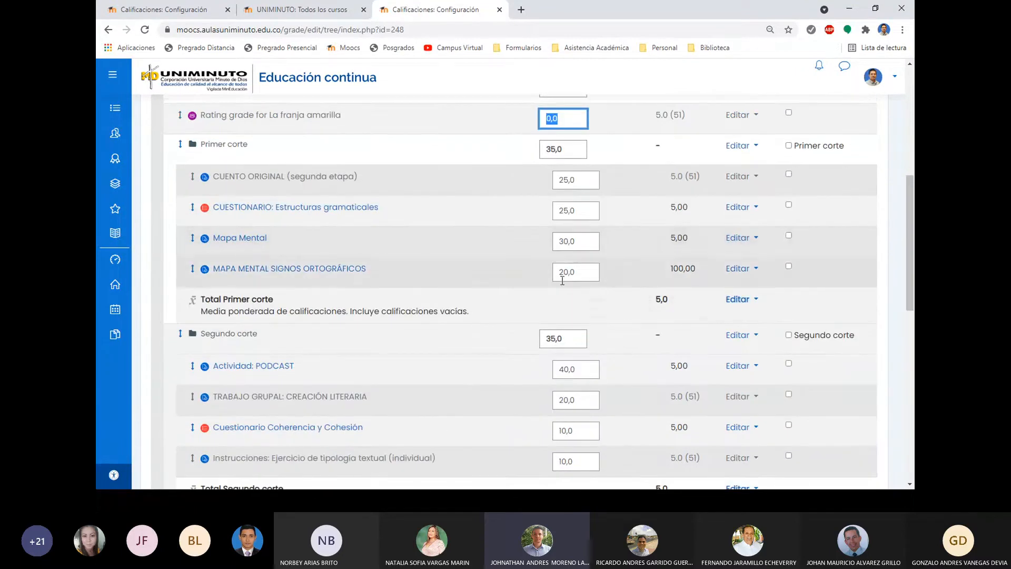
drag(670, 269, 698, 268)
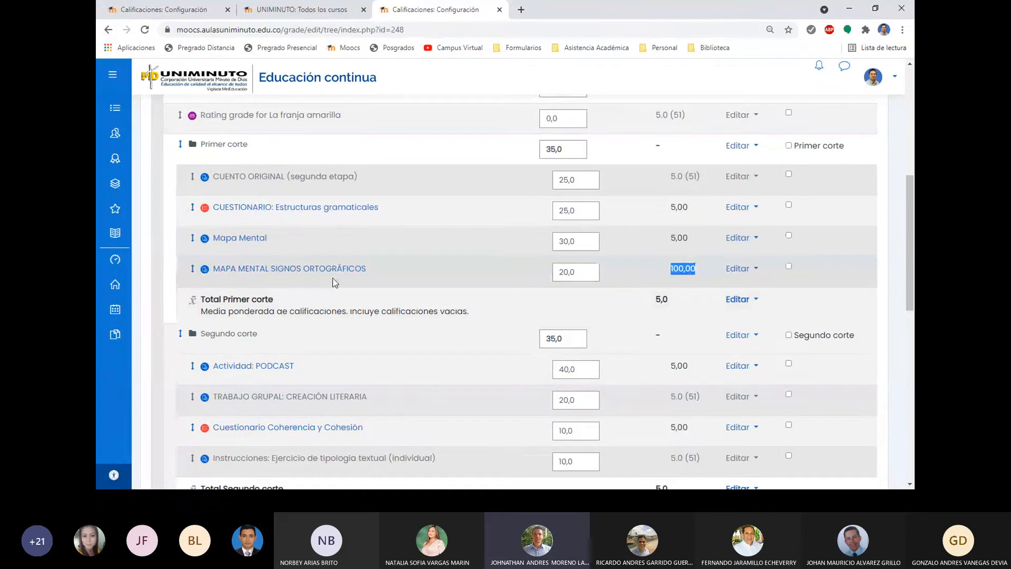
middle_click(305, 269)
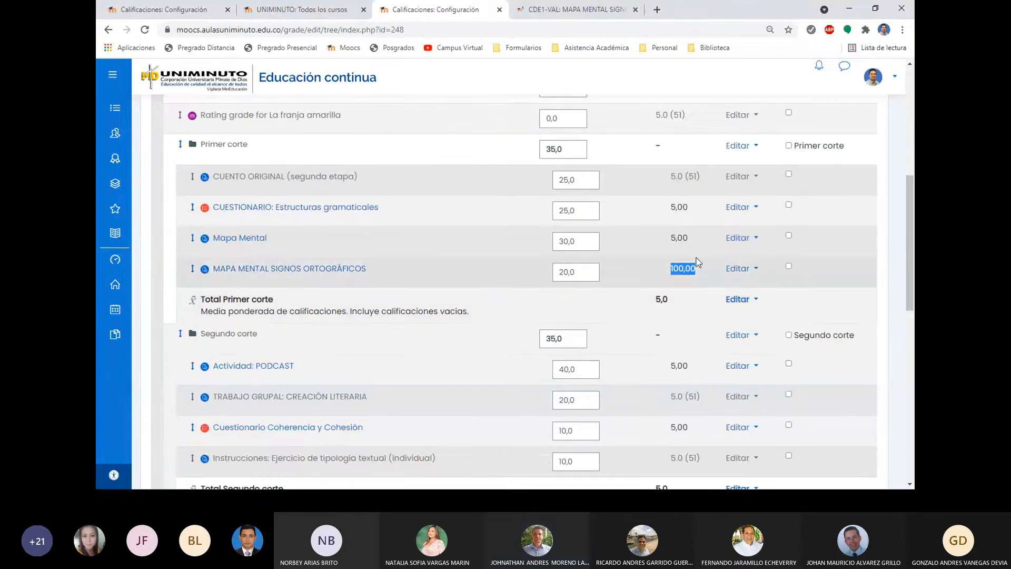
Open MAPA MENTAL SIGNOS ORTOGRÁFICOS from Primer corte in a fresh browser tab and close its earlier tab
scroll(498, 295, up, 2)
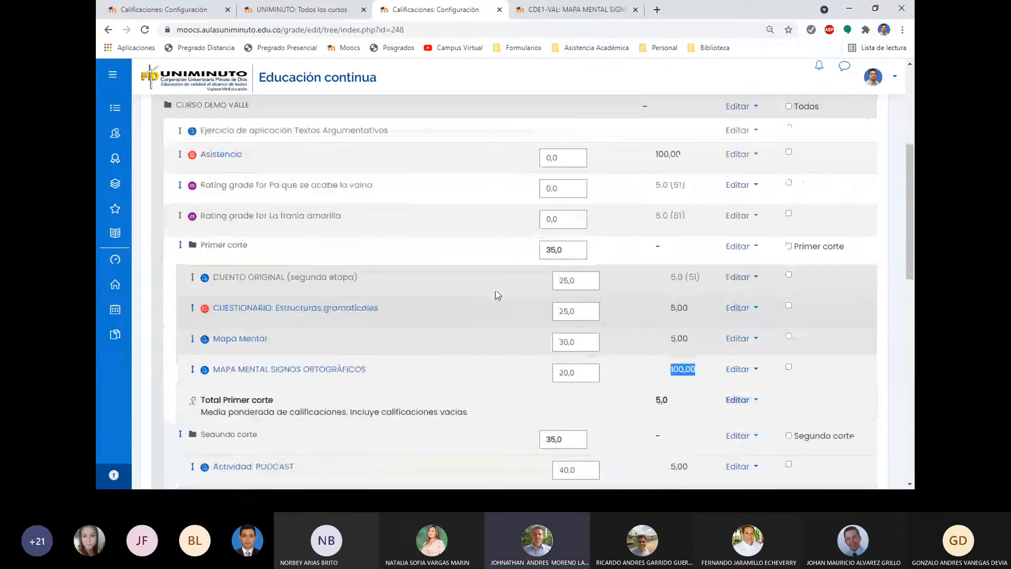
scroll(497, 295, up, 3)
scroll(362, 298, down, 4)
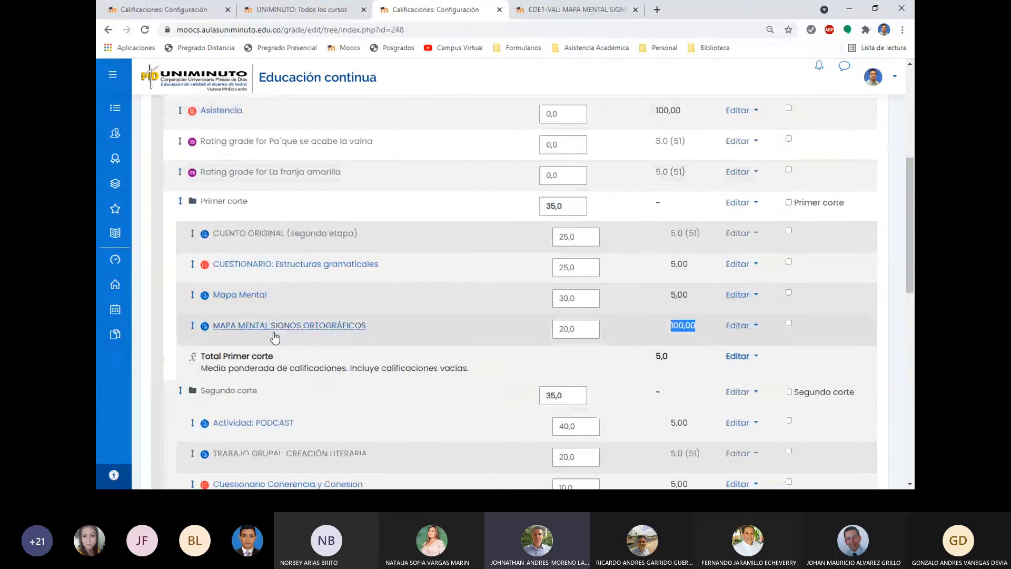
scroll(322, 332, down, 1)
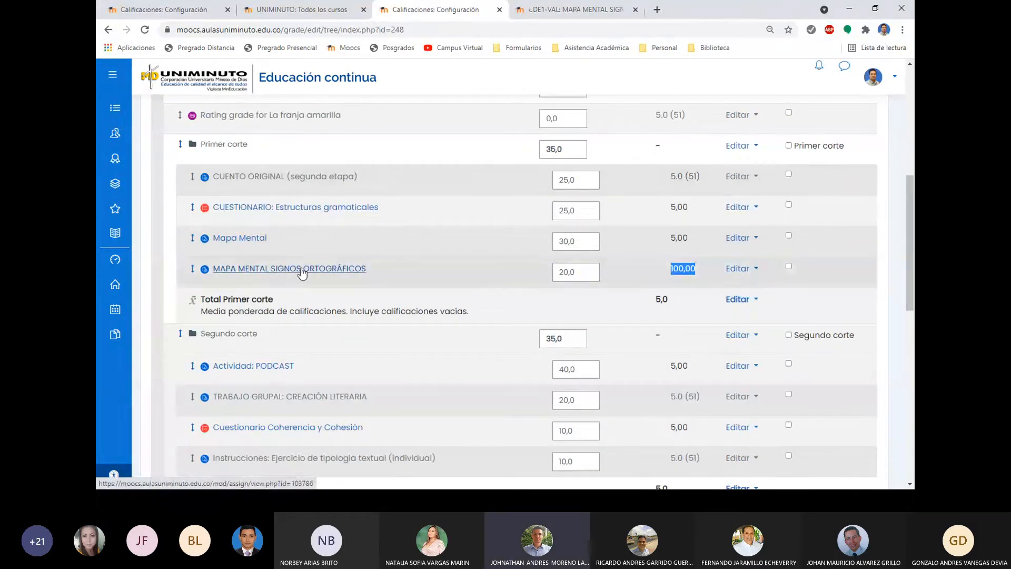
right_click(302, 269)
click(337, 277)
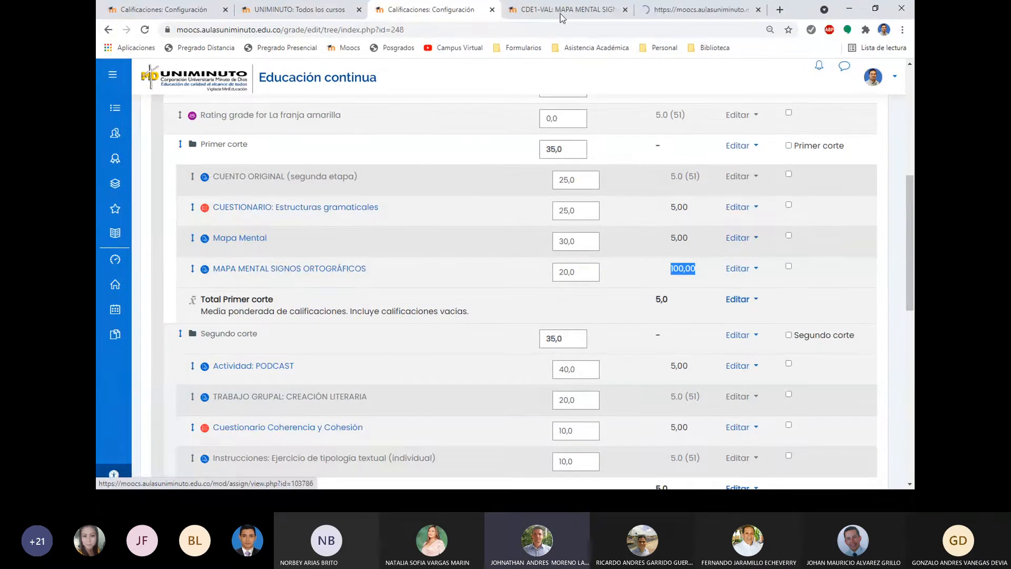
click(626, 9)
click(574, 9)
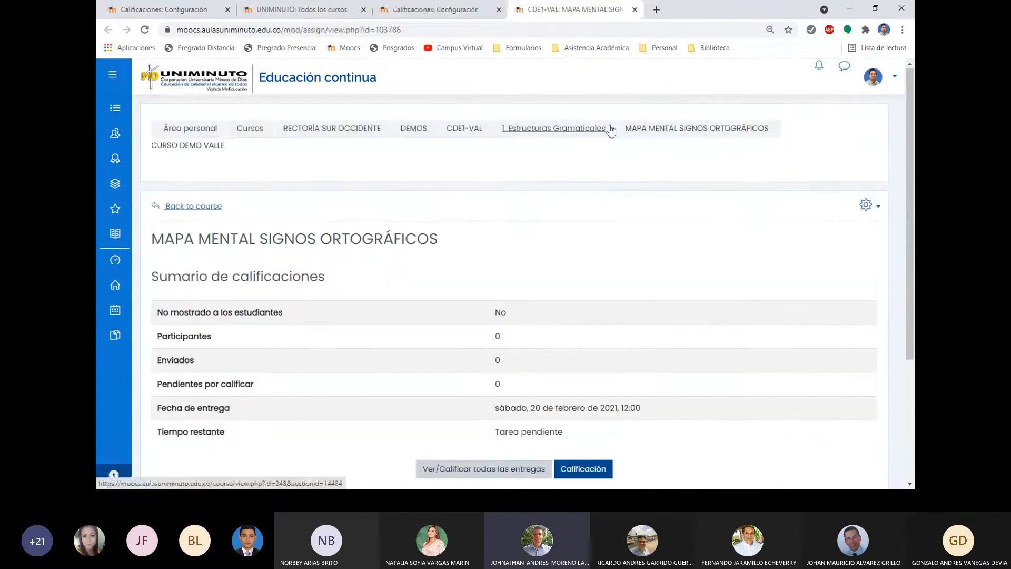
Open the MAPA MENTAL SIGNOS ORTOGRÁFICOS assignment settings for editing
scroll(611, 131, down, 1)
click(865, 148)
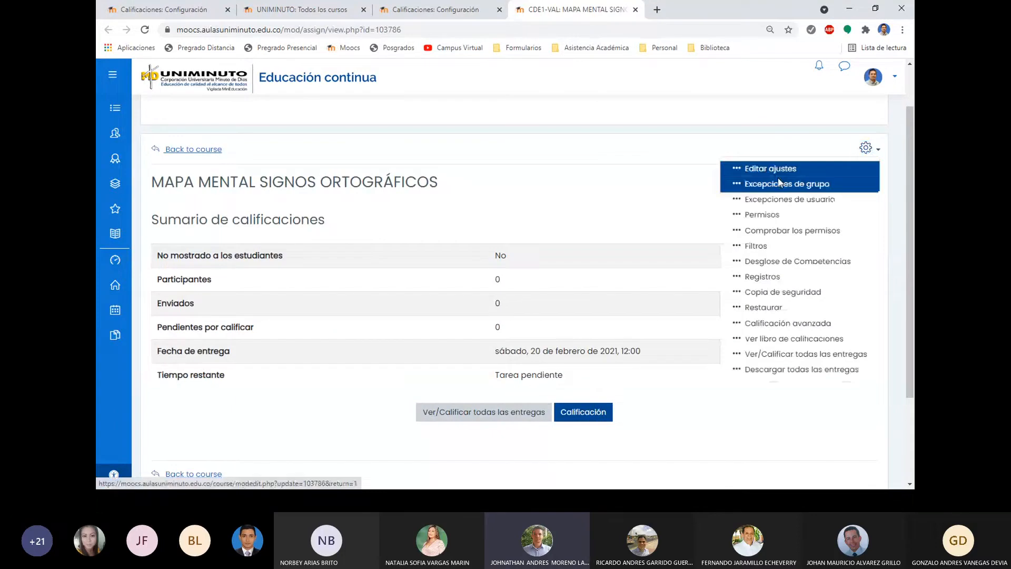
click(758, 169)
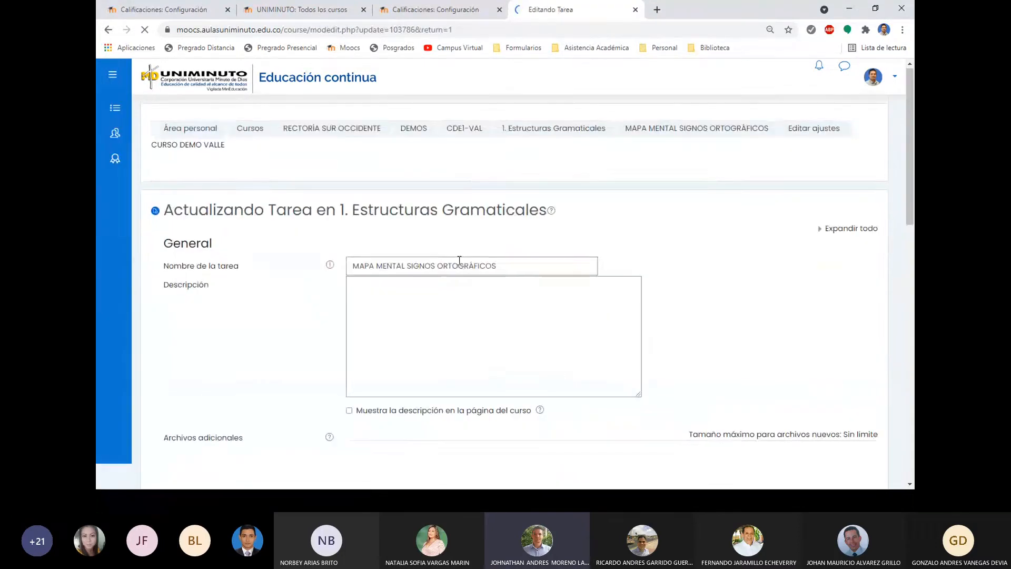
Set the assignment's maximum score to 5 in its Calificación settings
scroll(388, 244, down, 3)
scroll(388, 244, down, 3)
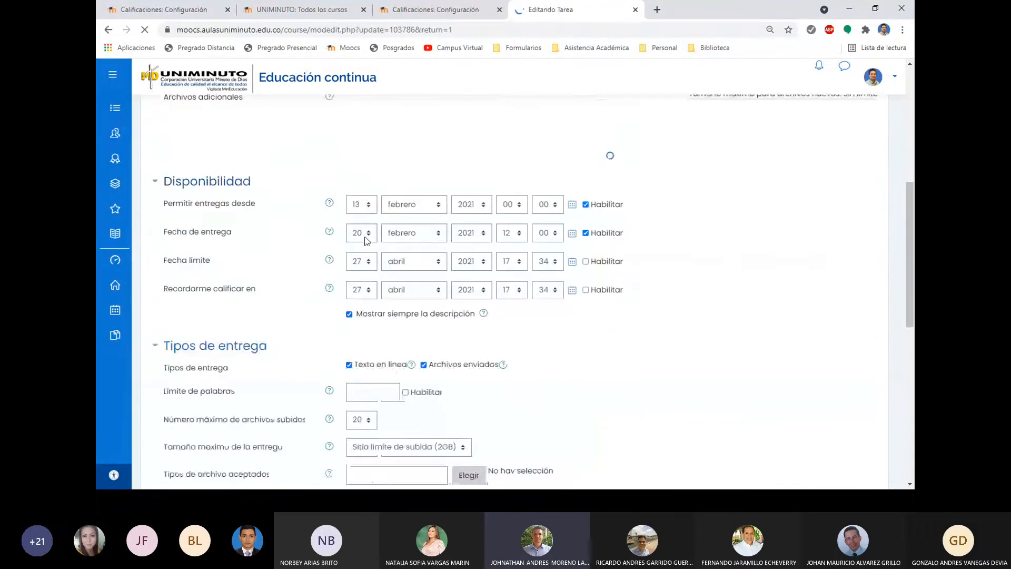
scroll(367, 241, down, 3)
scroll(367, 241, down, 2)
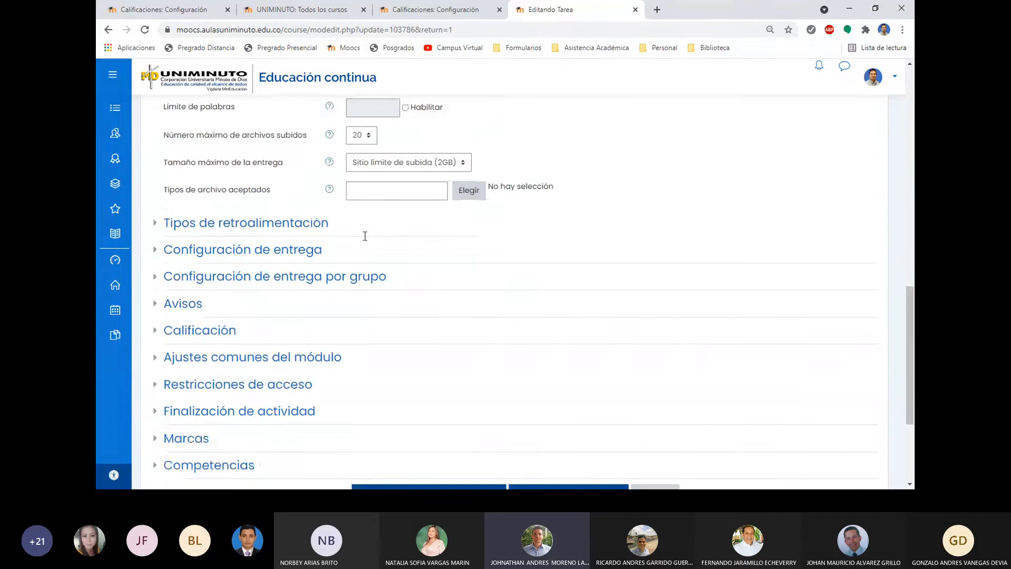
click(158, 332)
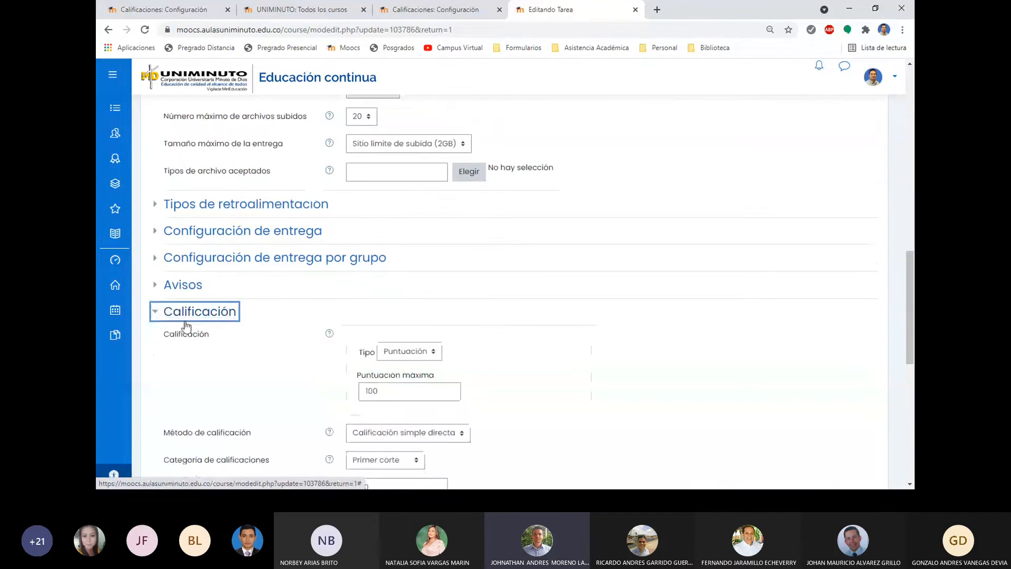
scroll(186, 326, down, 3)
click(365, 238)
double_click(365, 238)
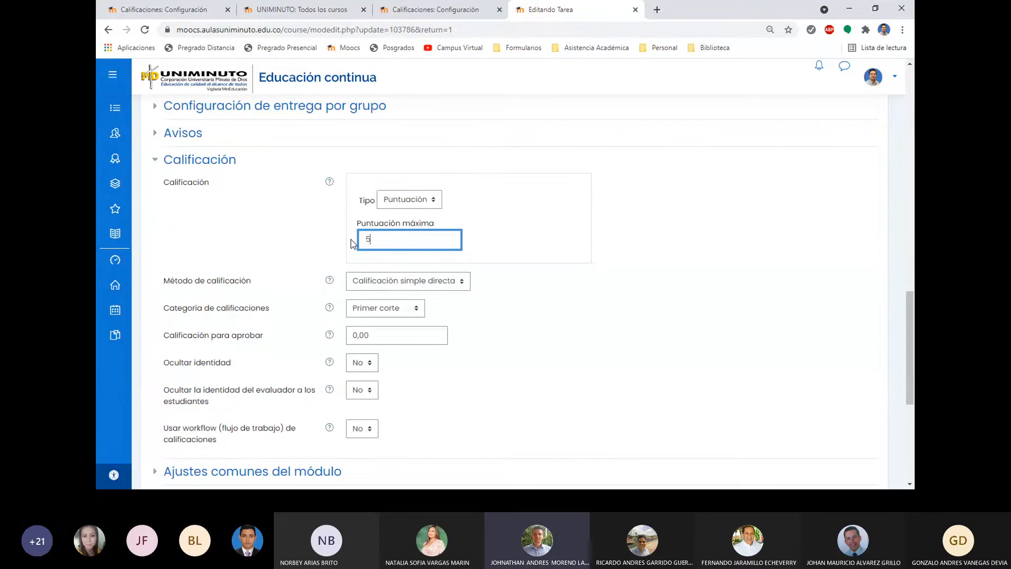
Switch the assignment's grade type to Escala to view its options and return it to Puntuación
click(417, 202)
click(411, 228)
click(415, 192)
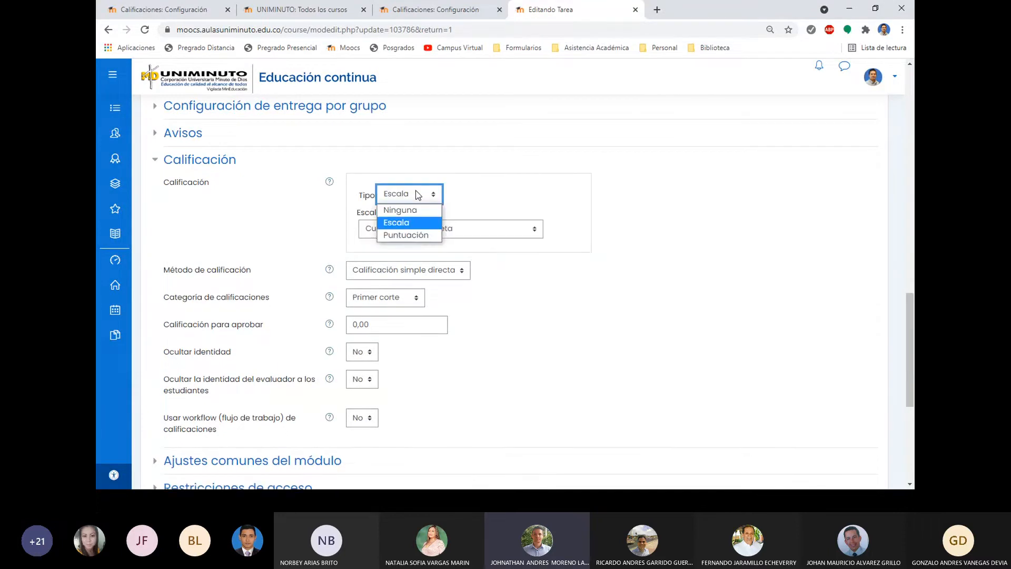
click(406, 235)
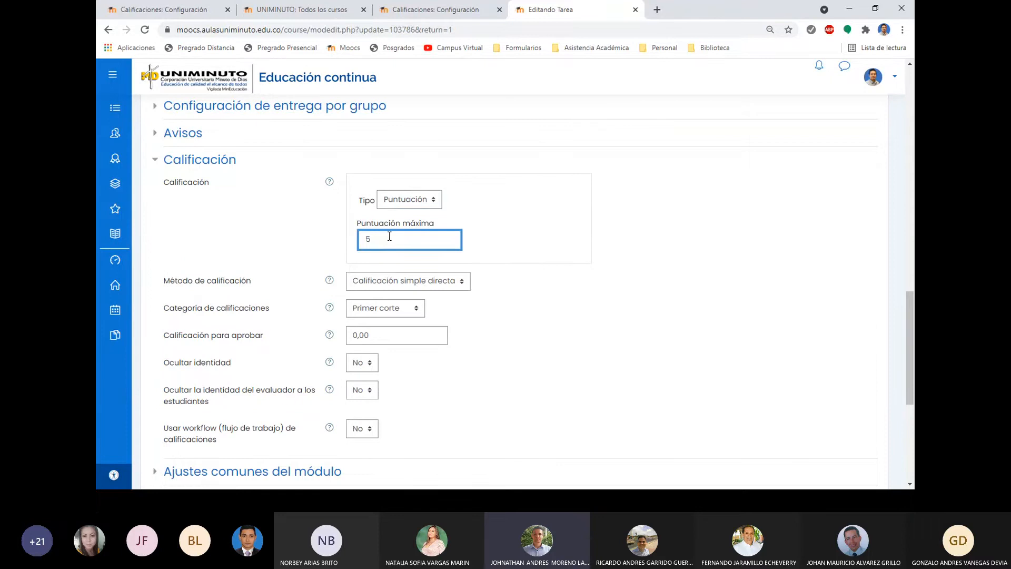
Review the remaining Calificación settings of MAPA MENTAL SIGNOS ORTOGRÁFICOS and save the assignment's changes
scroll(704, 217, down, 1)
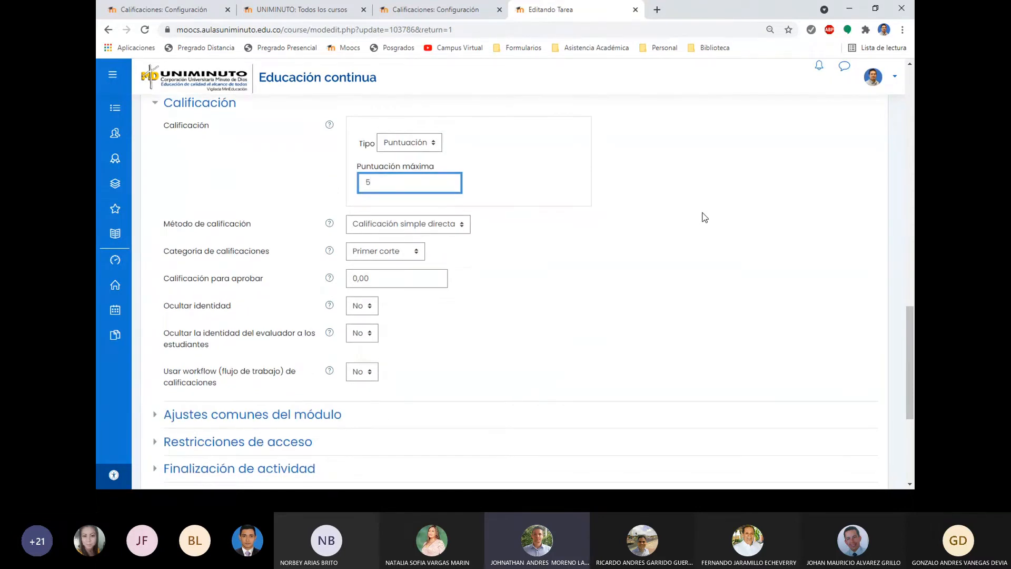
scroll(704, 217, down, 1)
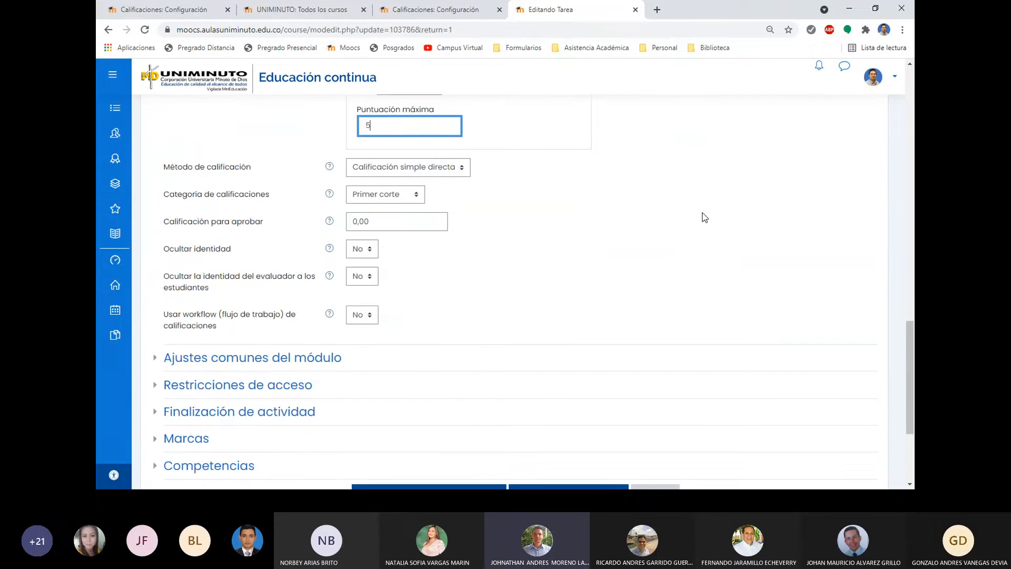
scroll(507, 179, up, 1)
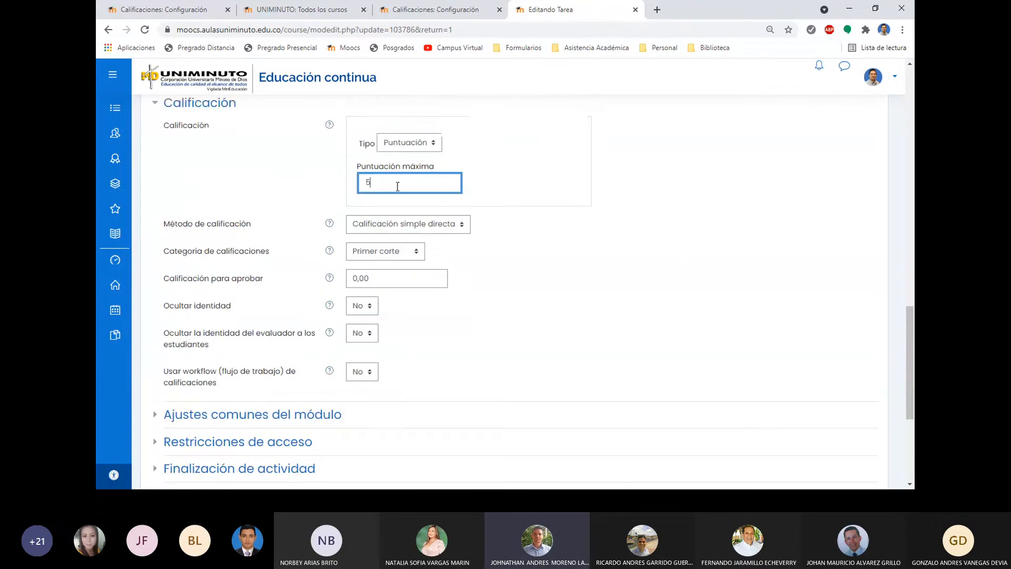
scroll(542, 209, down, 4)
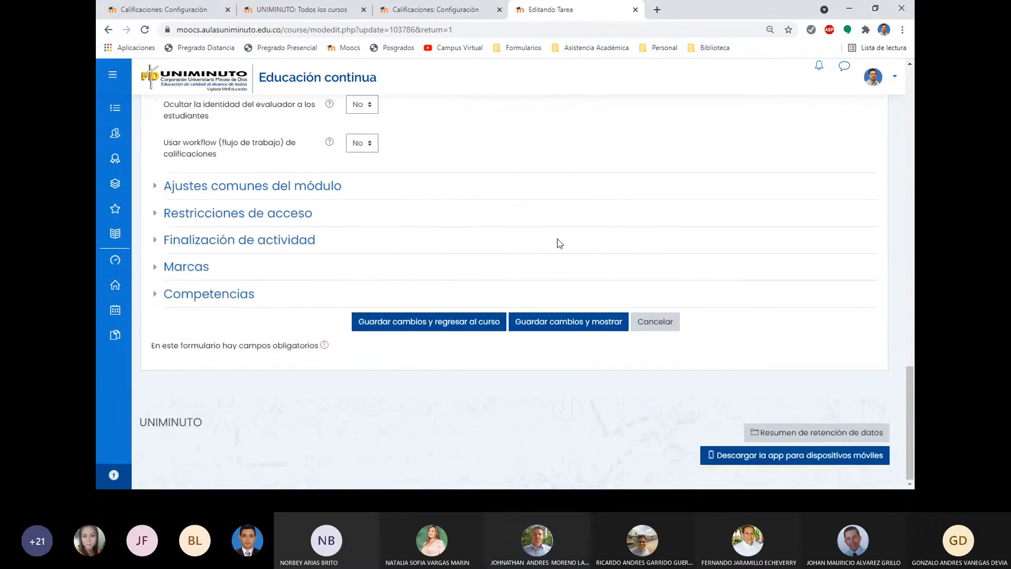
click(442, 323)
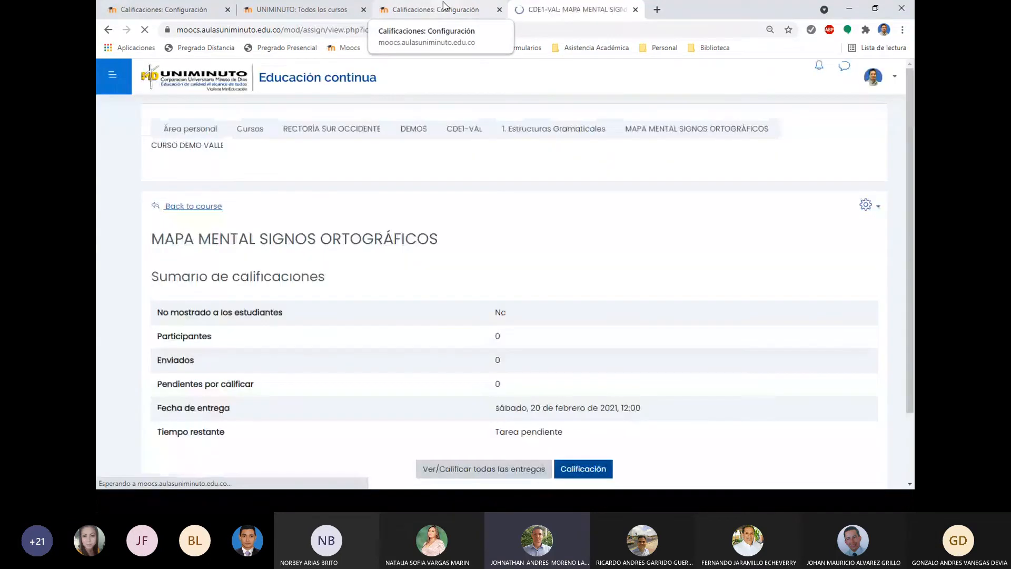
Return to the gradebook setup and open the settings of TRABAJO GRUPAL: CREACIÓN LITERARIA from Segundo corte in a new tab
click(442, 8)
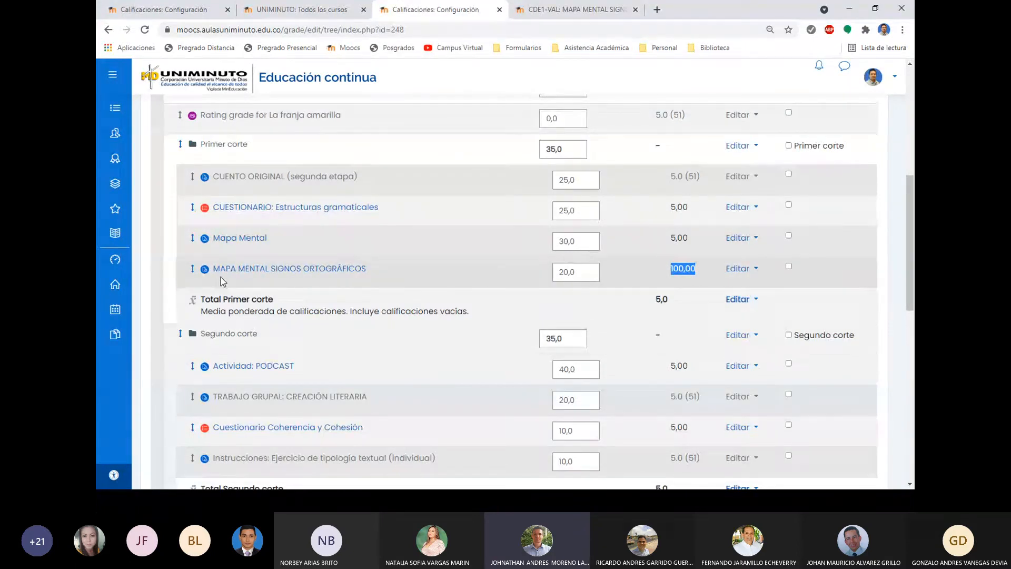
scroll(221, 276, down, 2)
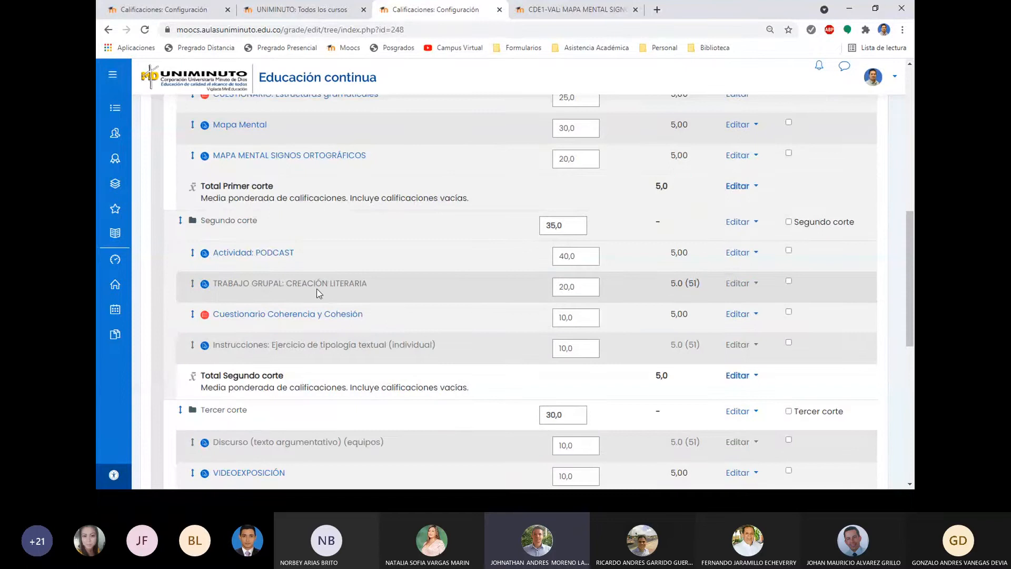
middle_click(317, 288)
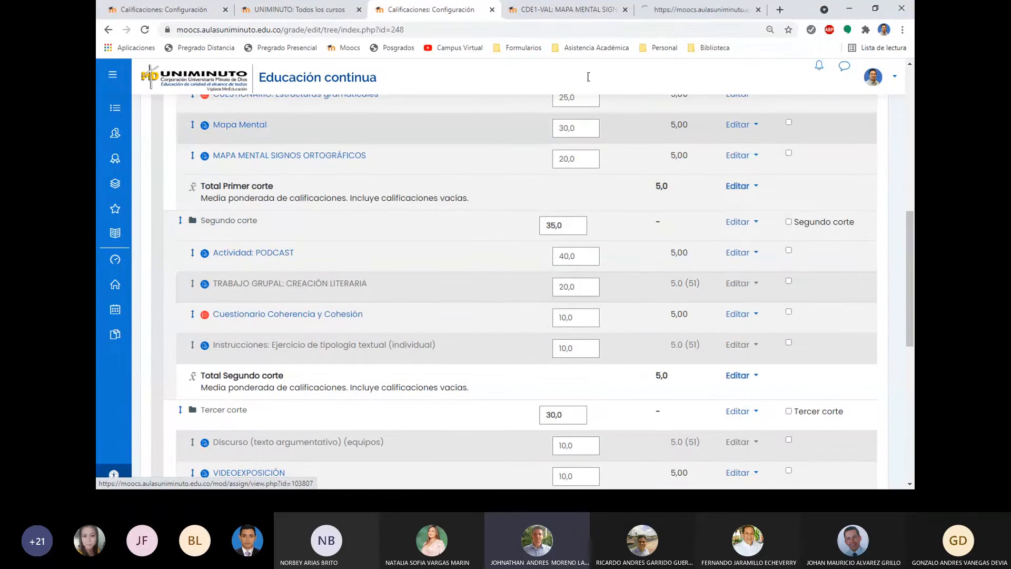
click(676, 7)
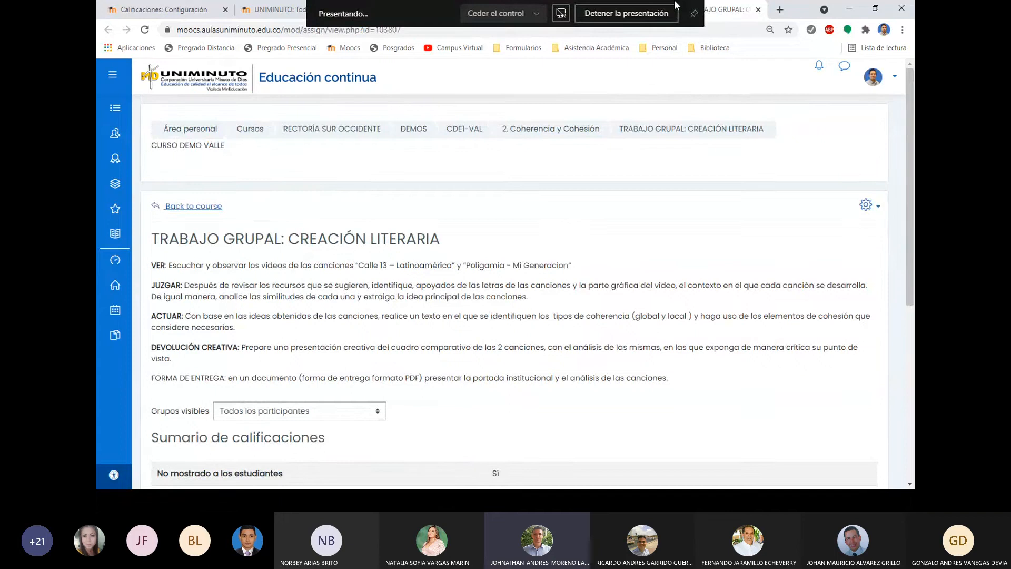
click(867, 205)
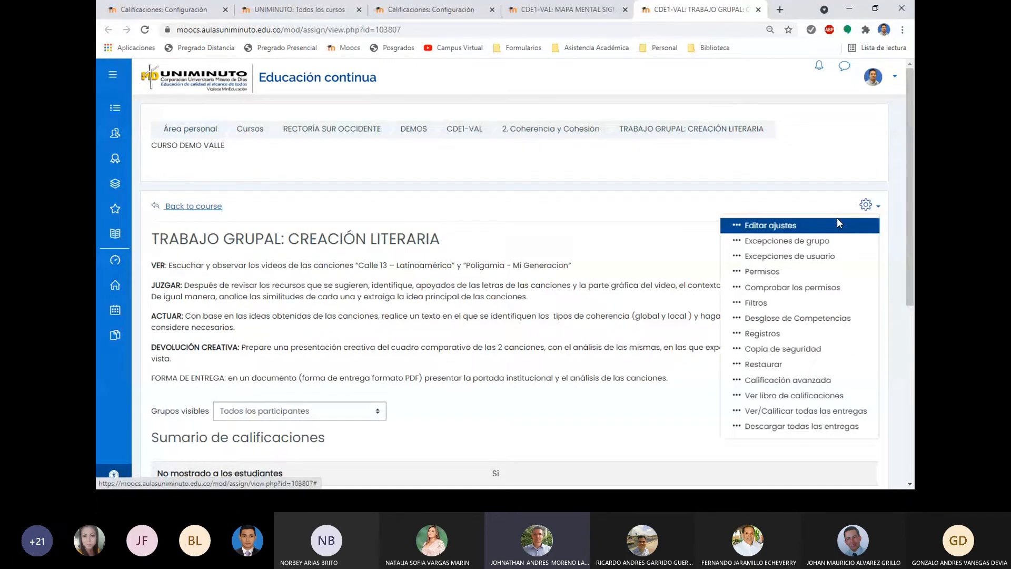
click(836, 222)
Examine the grade type and scale choices in the Calificación settings of TRABAJO GRUPAL: CREACIÓN LITERARIA
scroll(318, 226, down, 4)
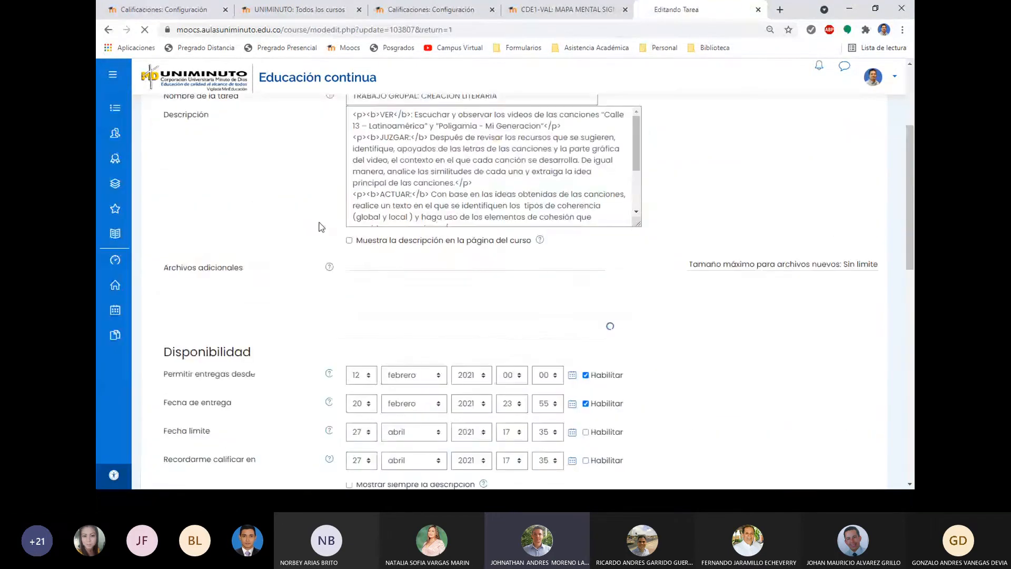
scroll(321, 227, down, 8)
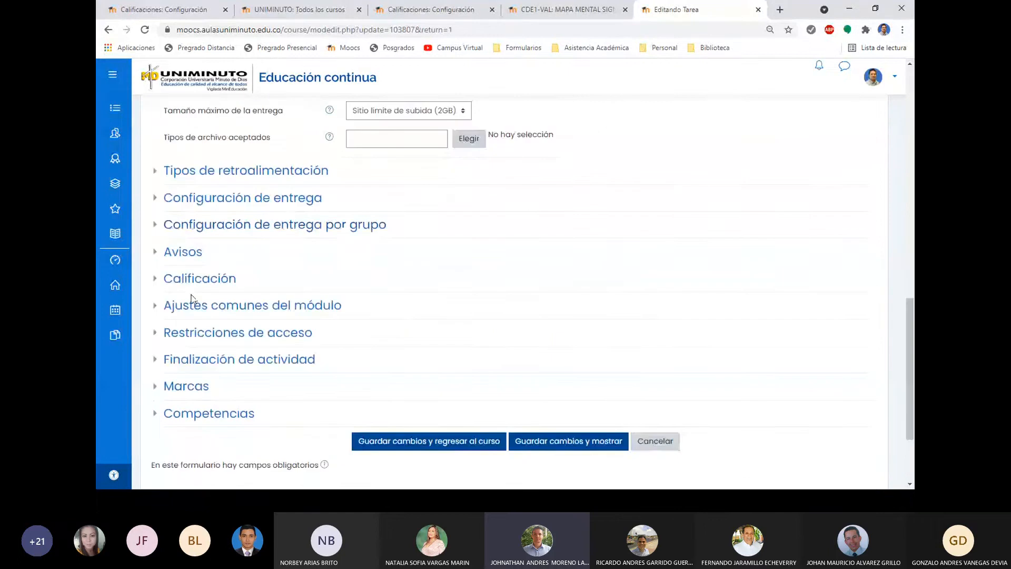
click(156, 280)
scroll(394, 212, down, 2)
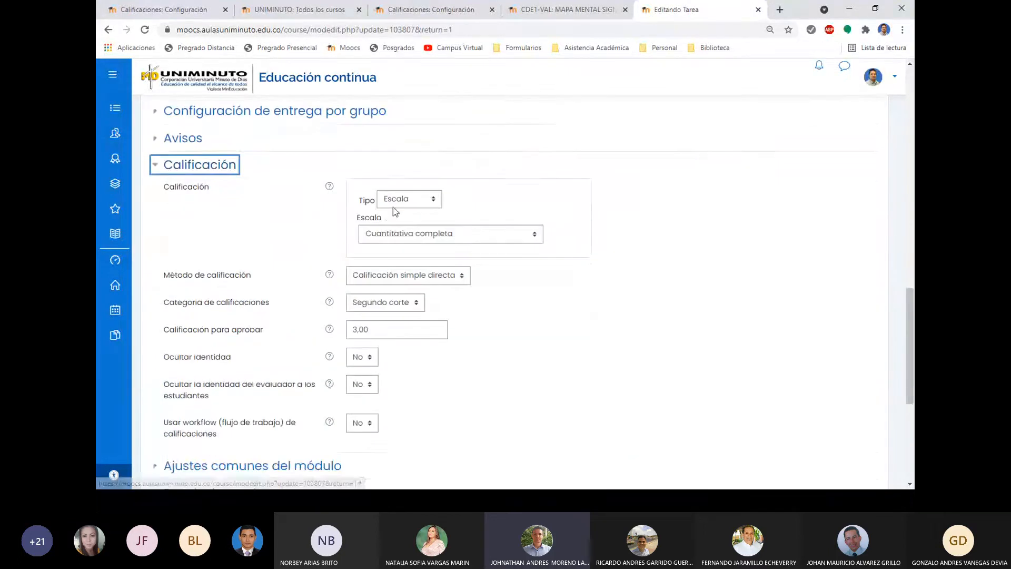
click(395, 205)
click(520, 232)
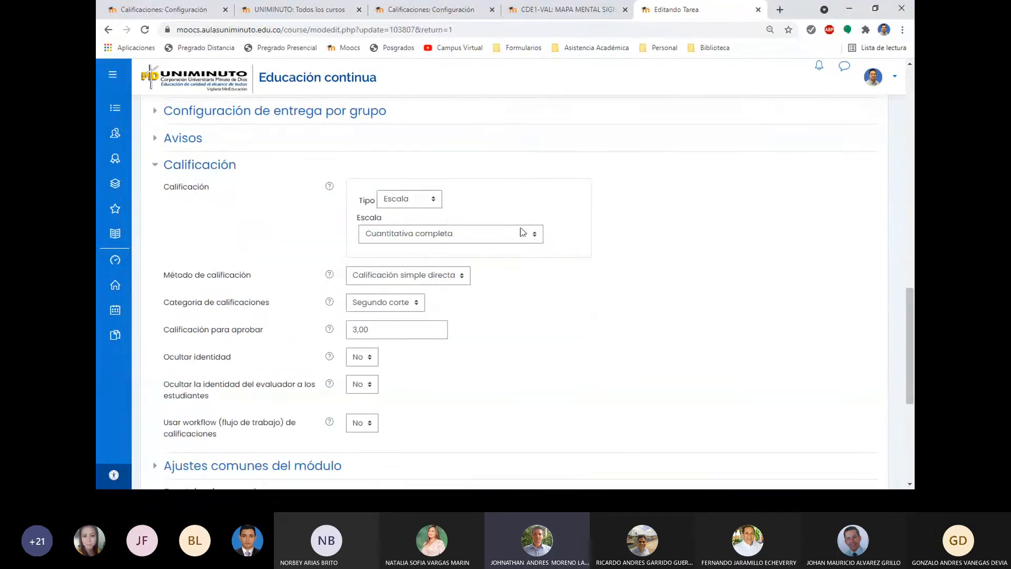
click(456, 235)
click(455, 235)
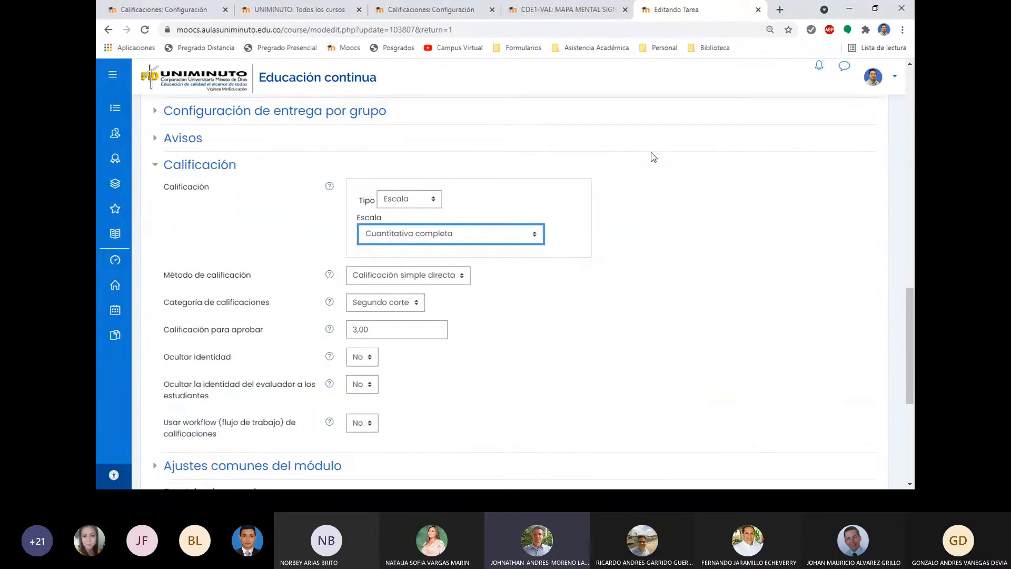
scroll(562, 223, up, 2)
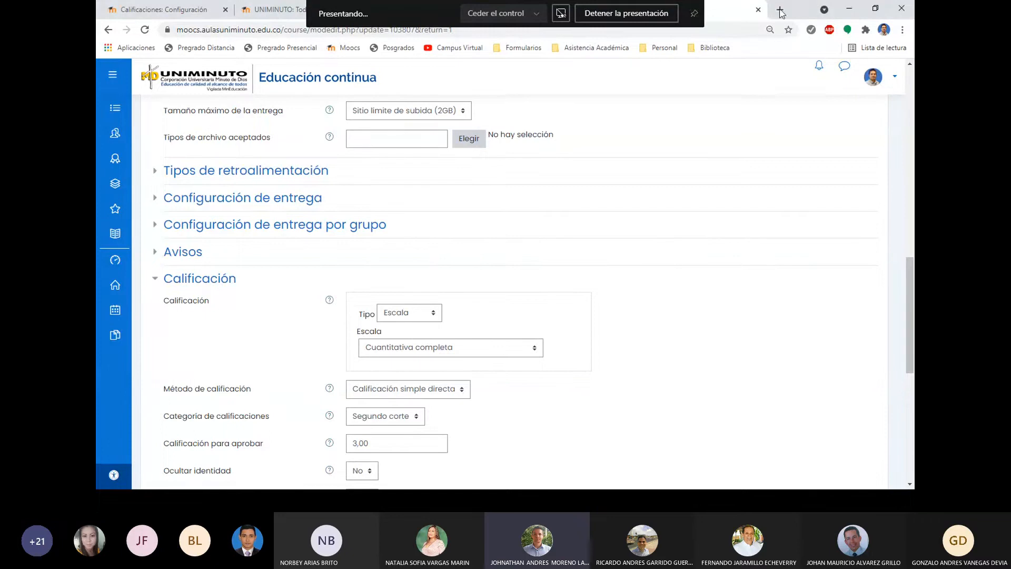
Return to the gradebook setup, check the maximum grades in Tercer corte and open the Cuento activity in a new tab
drag(796, 12, 790, 39)
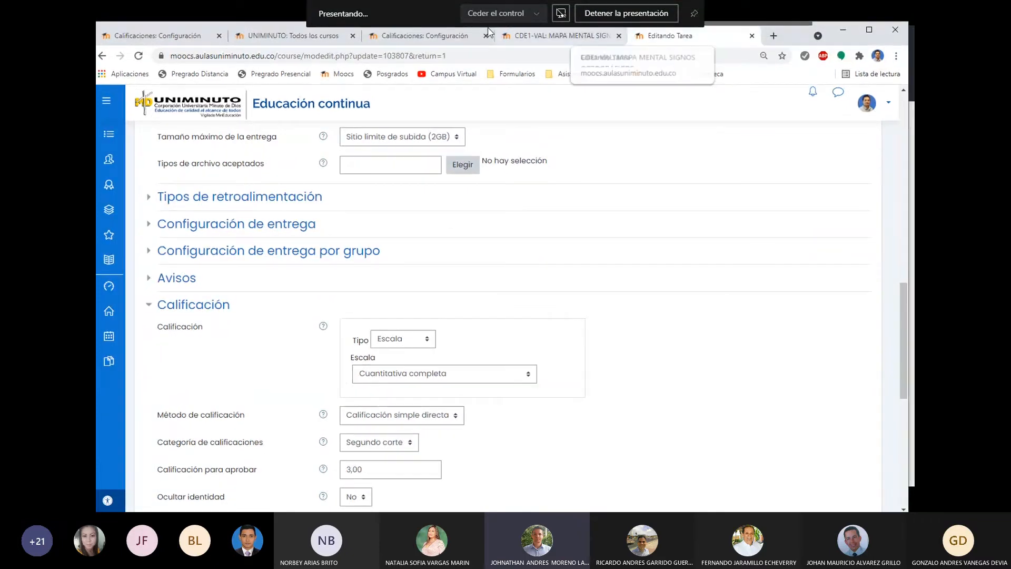
click(421, 36)
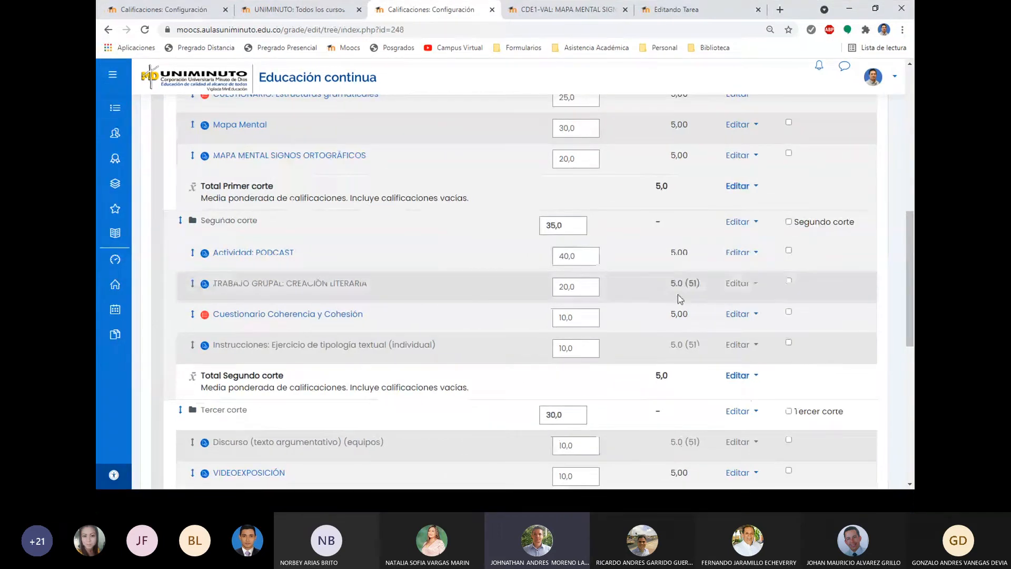
scroll(689, 283, down, 1)
scroll(690, 283, down, 1)
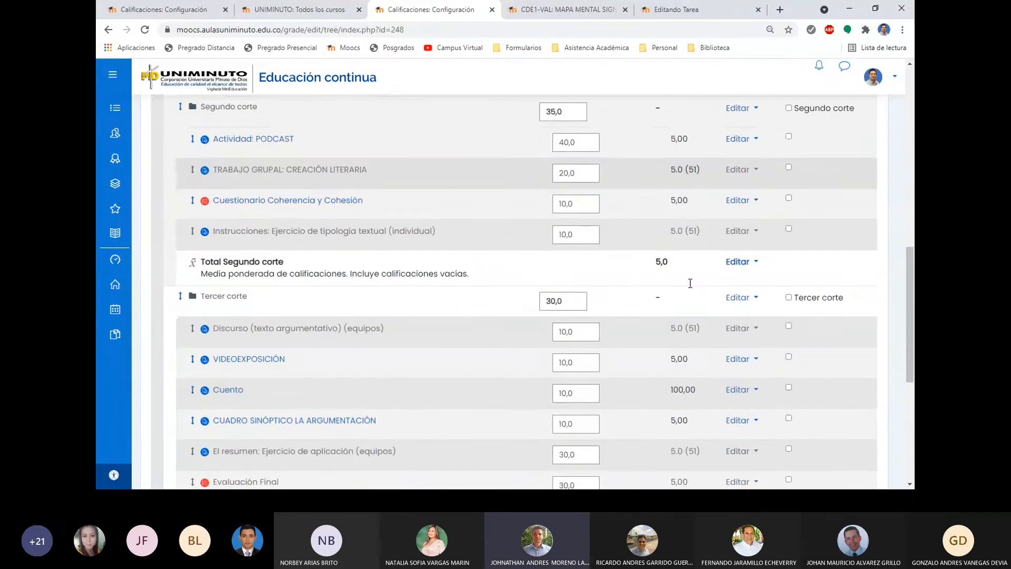
scroll(690, 284, down, 2)
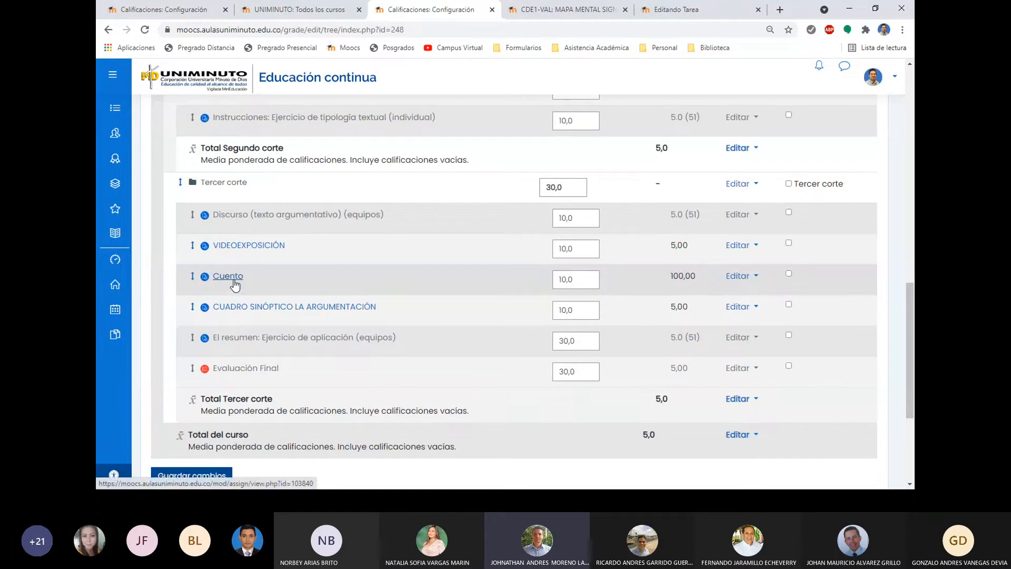
middle_click(234, 282)
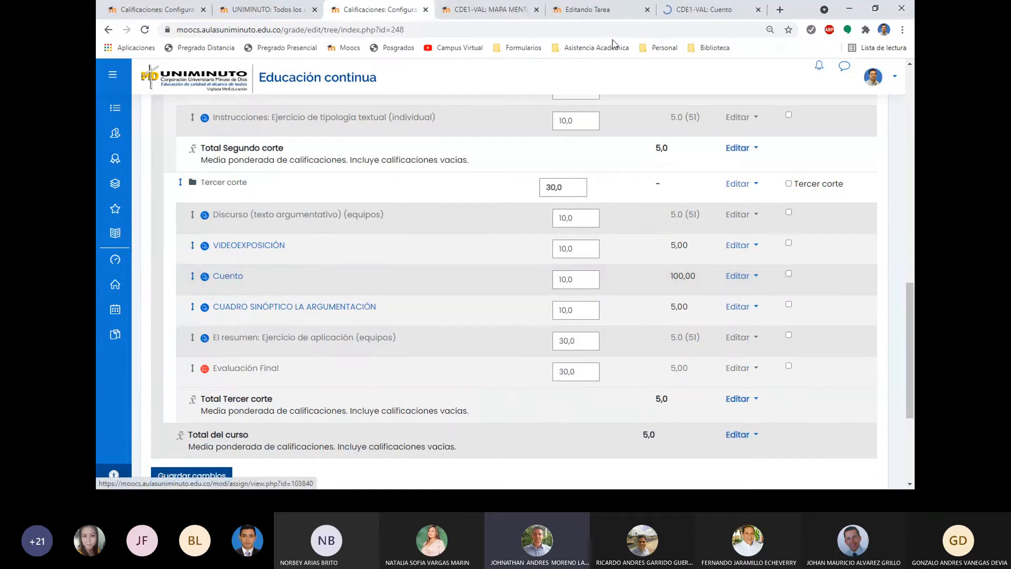
click(694, 12)
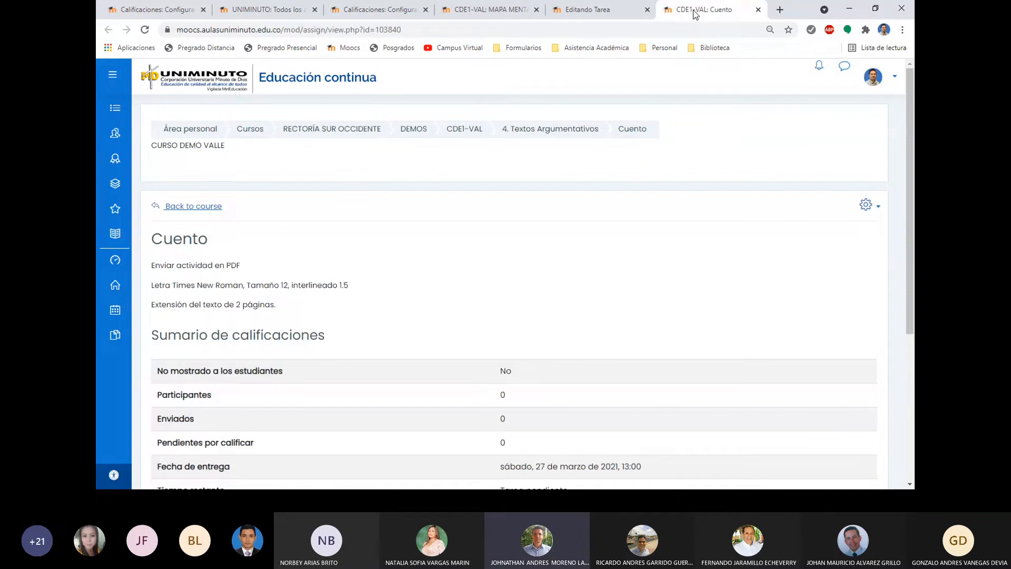
Set the Cuento assignment's maximum score to 5 in its Calificación settings, and save and display the assignment
click(866, 205)
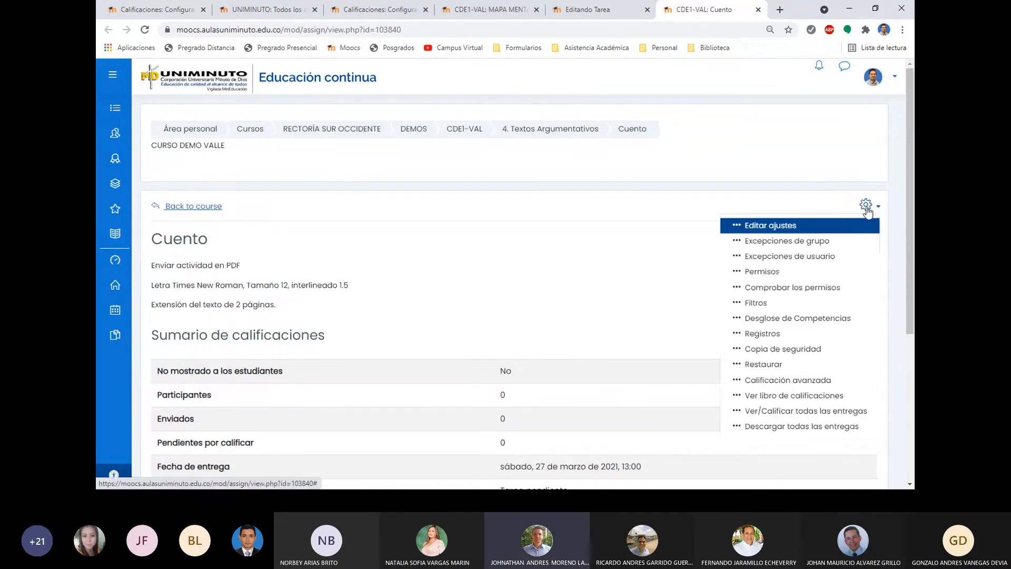
click(845, 223)
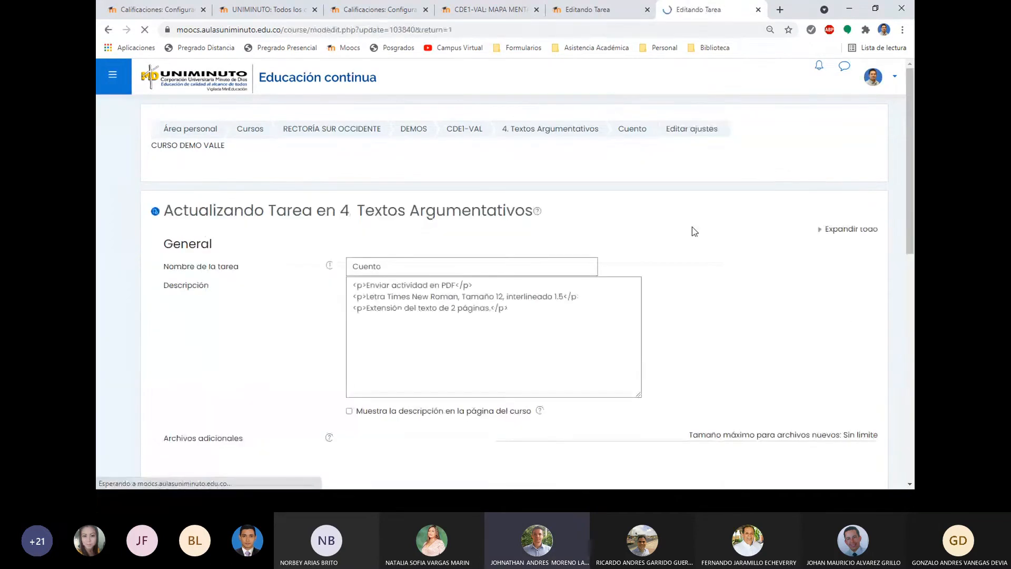
scroll(306, 279, down, 8)
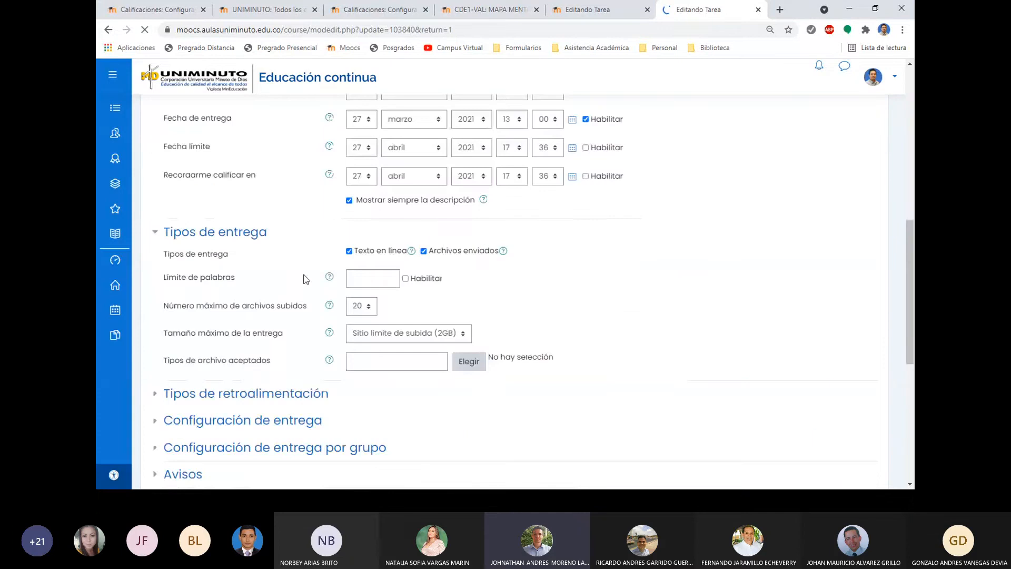
scroll(306, 279, down, 4)
click(157, 277)
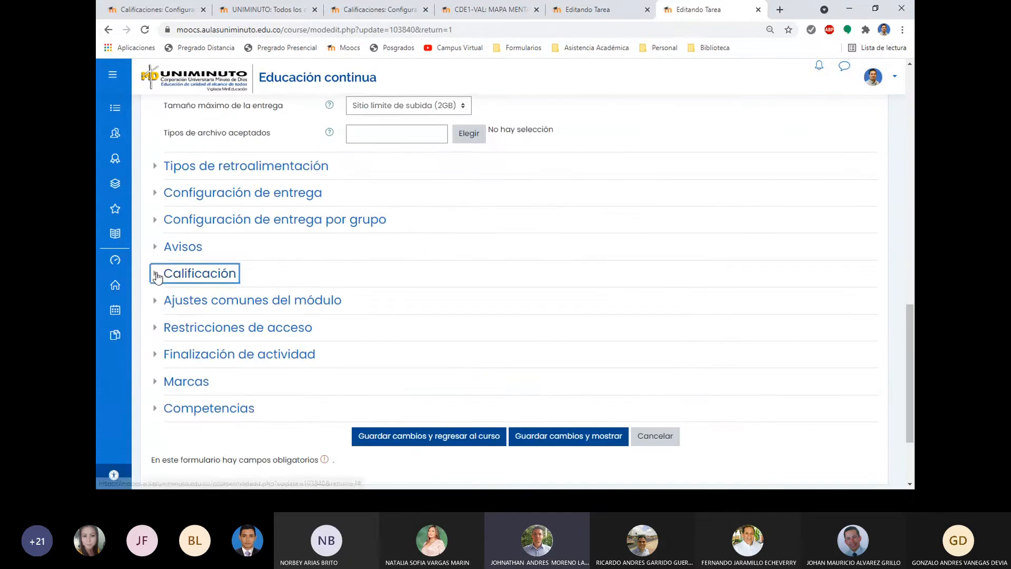
click(436, 354)
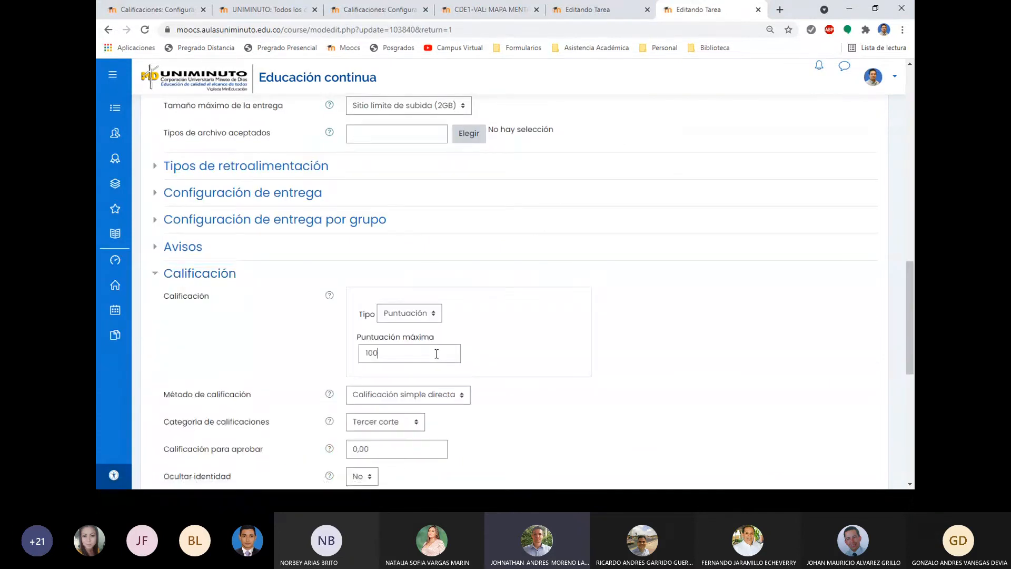
double_click(437, 353)
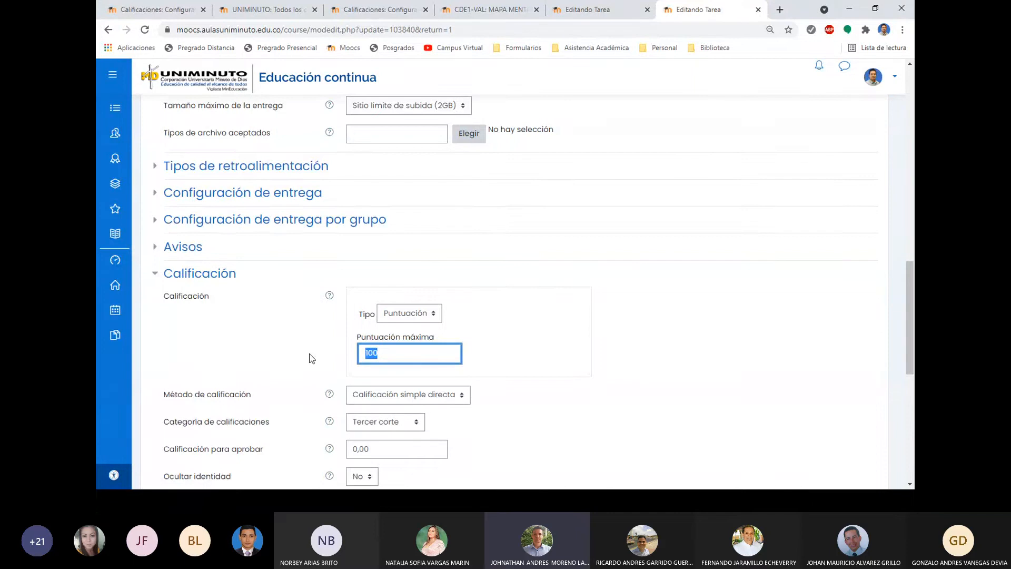
text(5)
scroll(556, 320, down, 8)
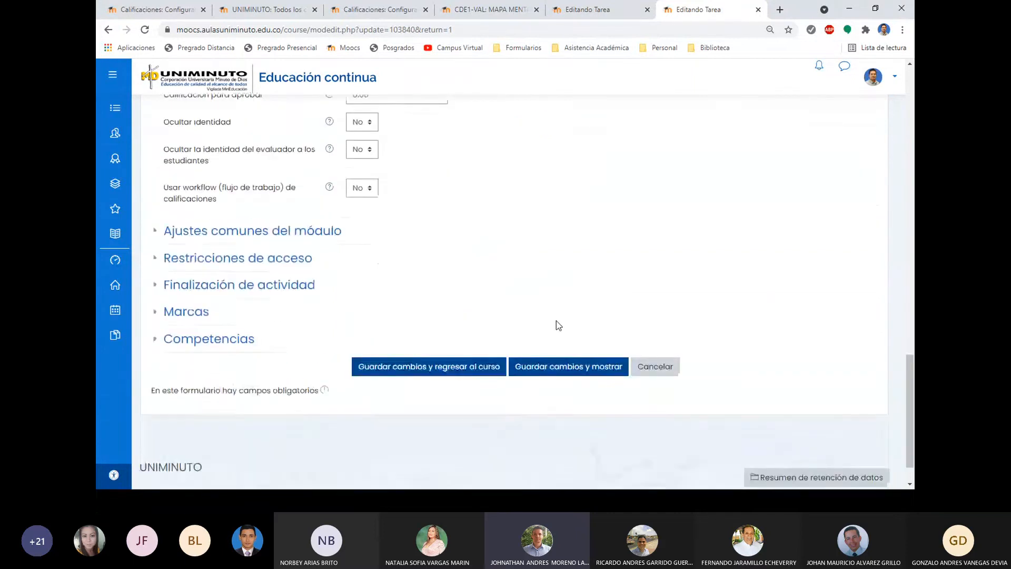
click(563, 327)
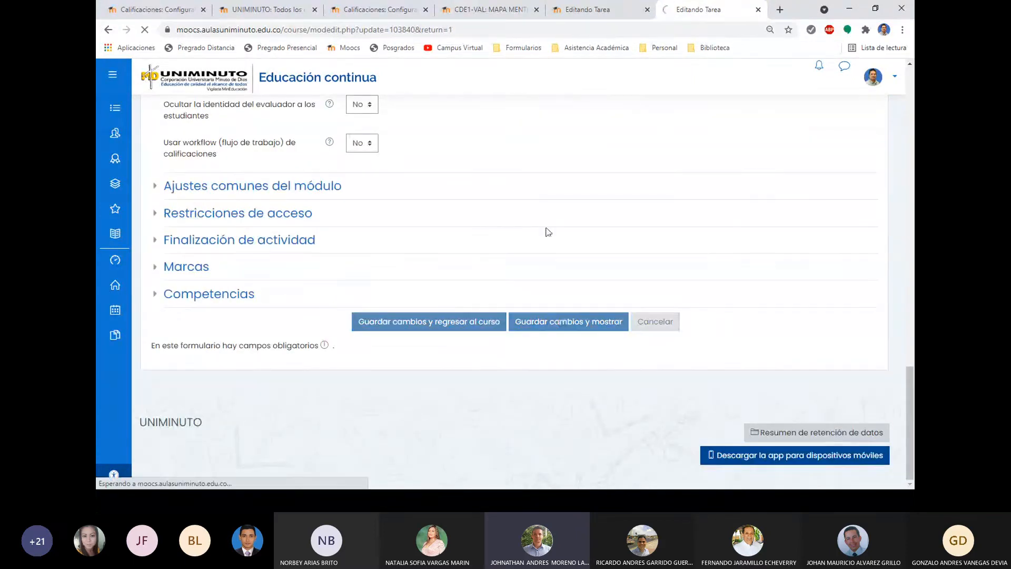
Return to the gradebook setup, check the items above Primer corte and open the Asistencia activity in a new tab
click(350, 11)
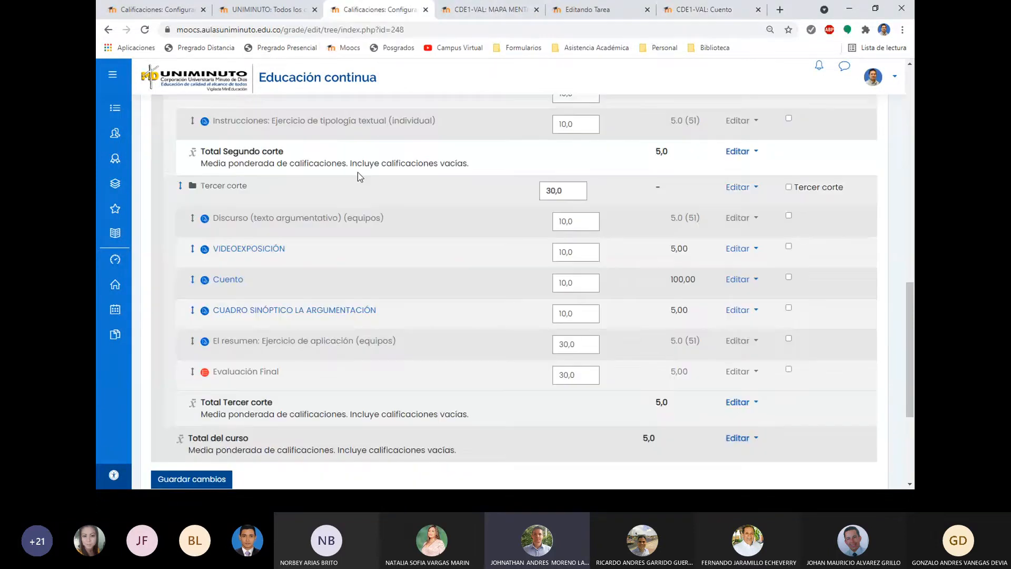
scroll(385, 197, up, 5)
scroll(385, 197, up, 7)
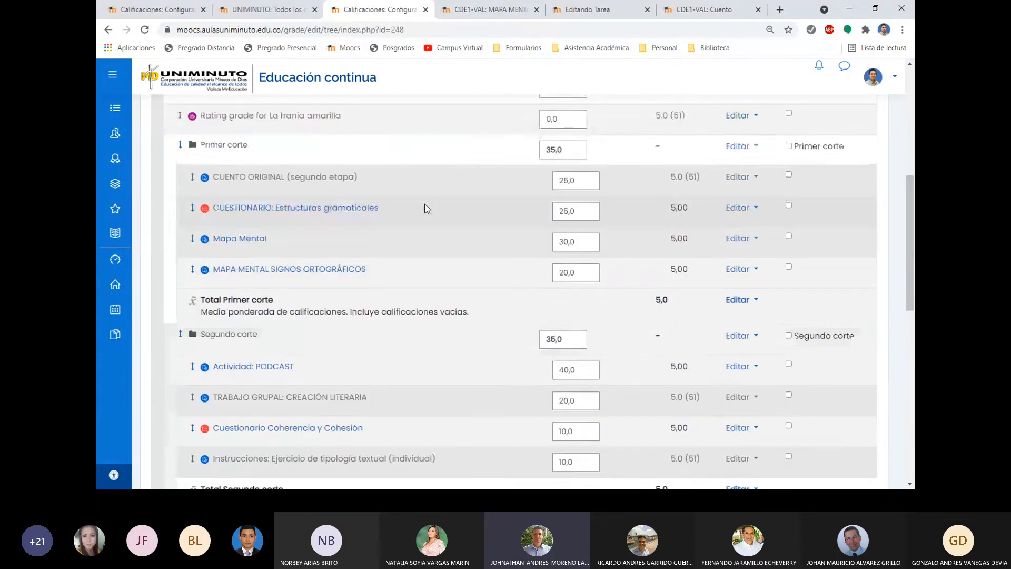
scroll(403, 346, down, 2)
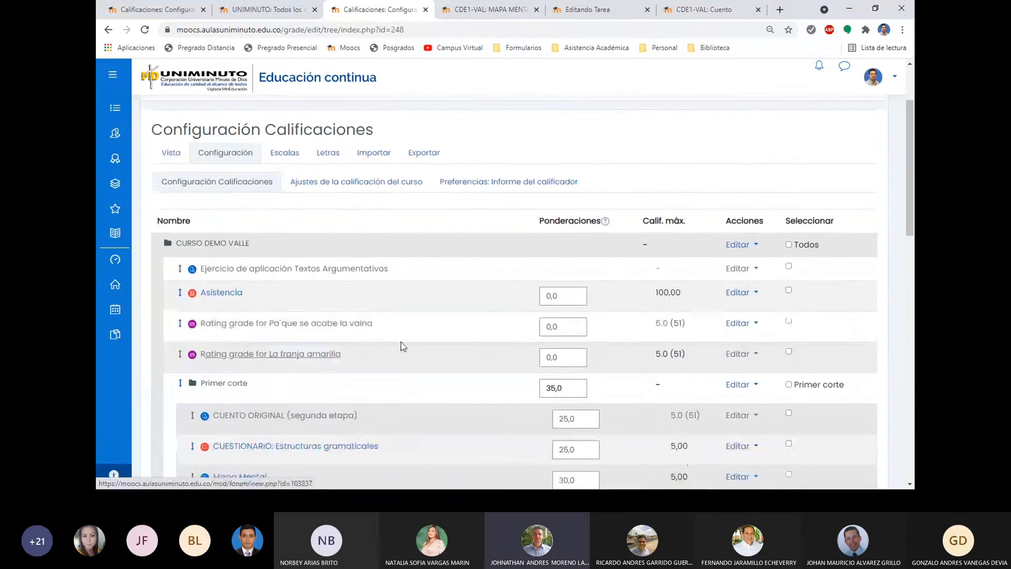
scroll(403, 346, down, 1)
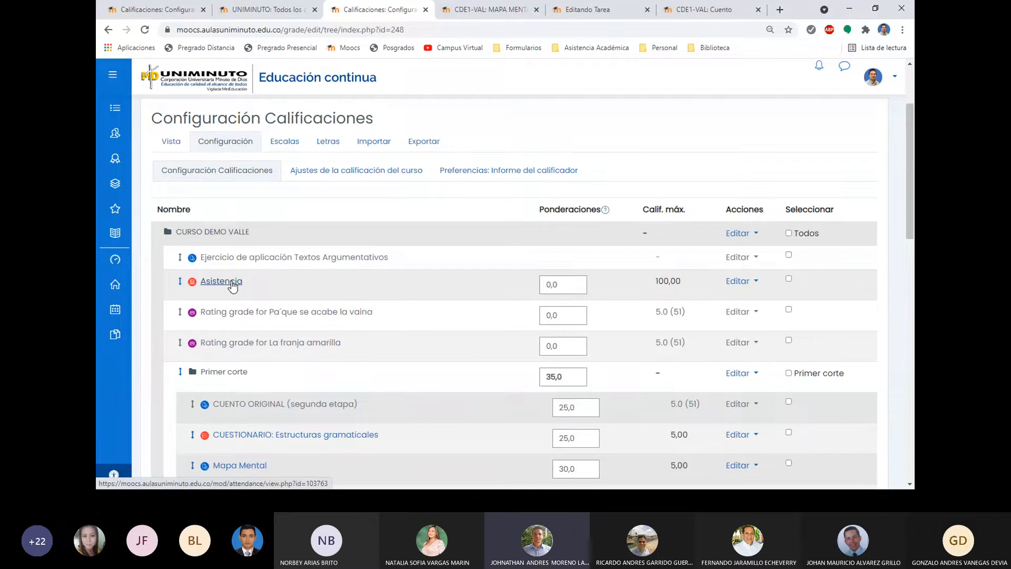
middle_click(233, 285)
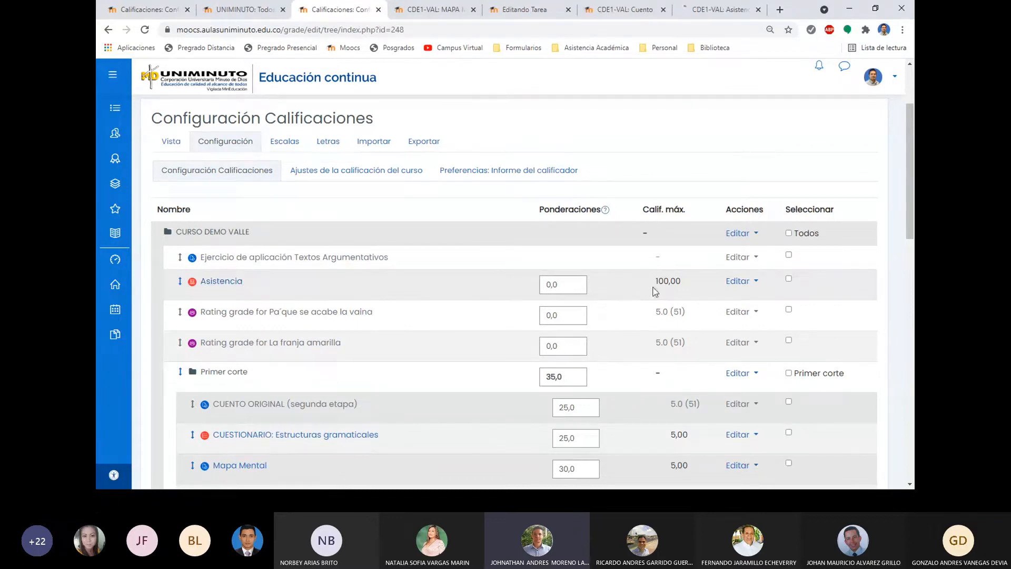
click(720, 10)
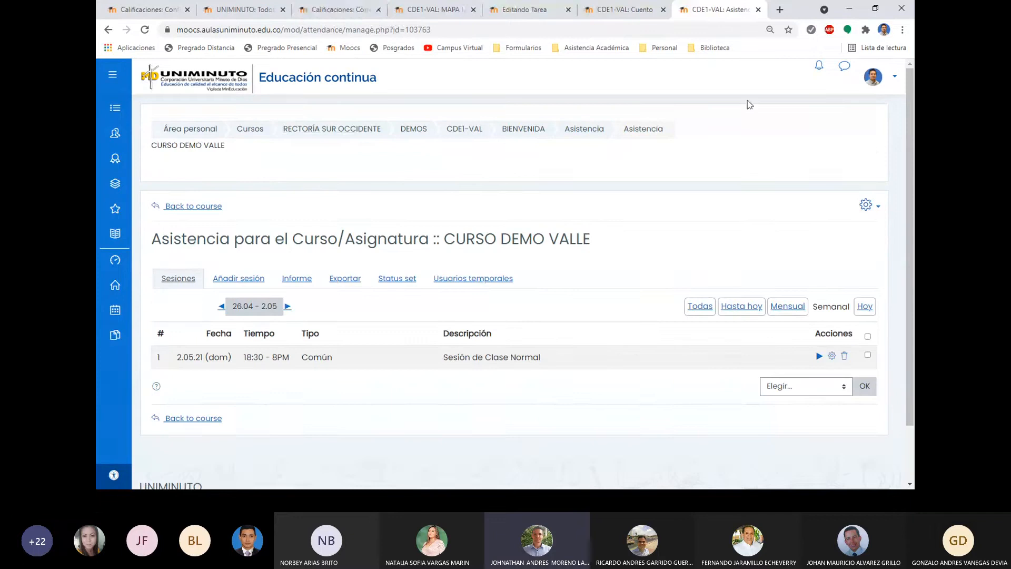
Return to the gradebook setup and reload it, accepting the form resubmission
click(333, 11)
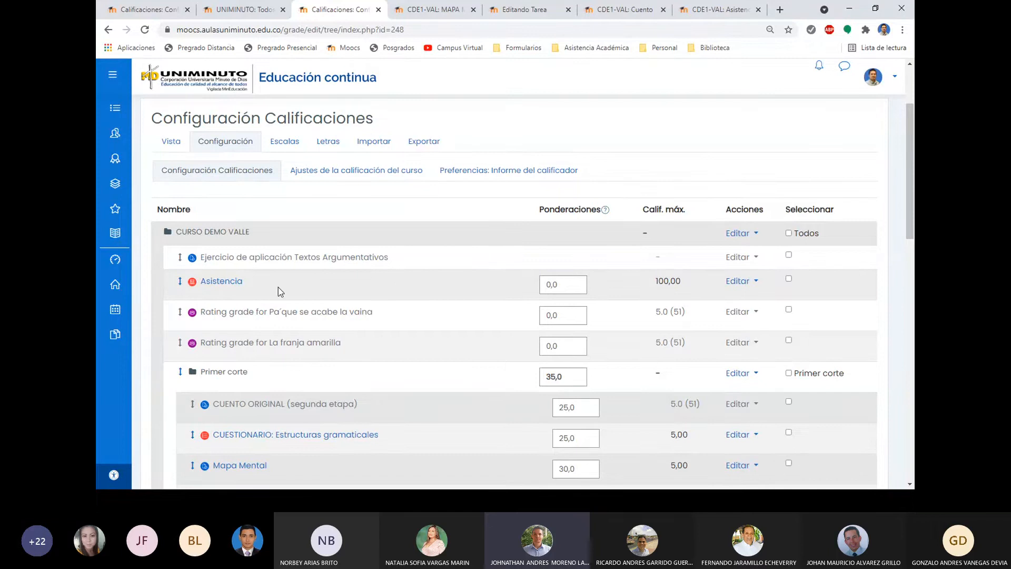
double_click(569, 284)
click(604, 288)
click(145, 30)
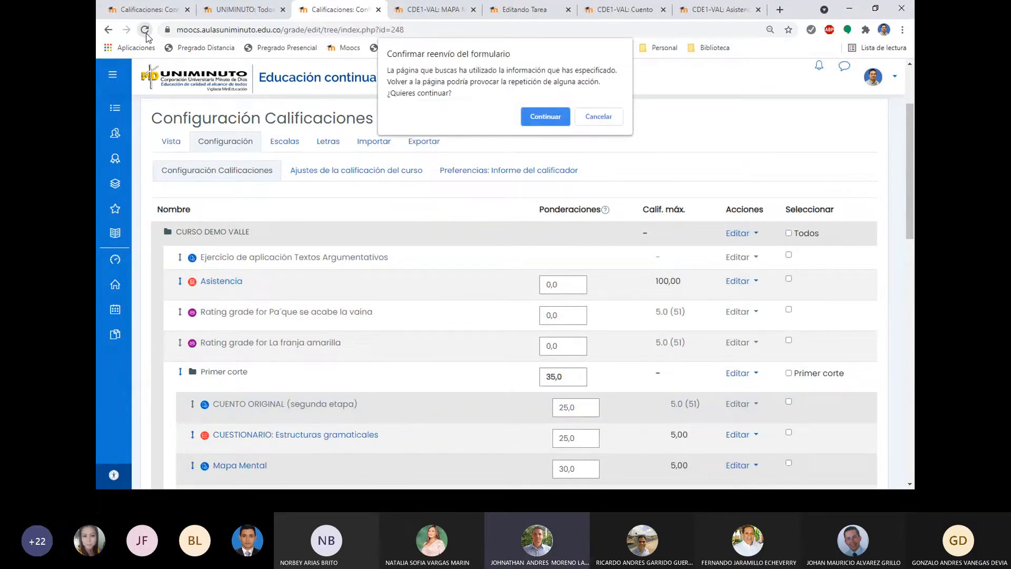
click(547, 118)
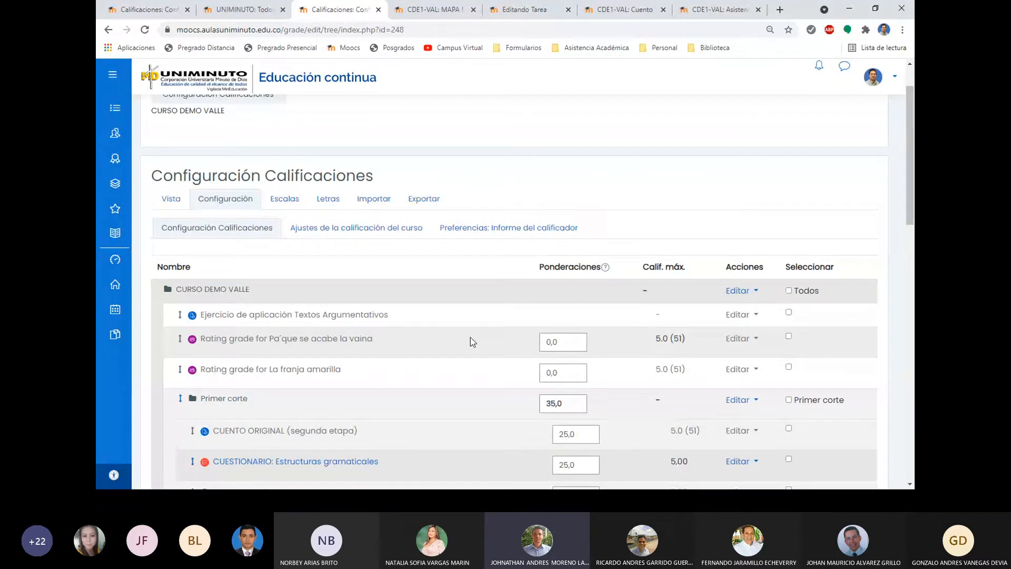
Review the items, weights and maximum grades across the whole reloaded gradebook setup, down to Total del curso
scroll(471, 337, down, 1)
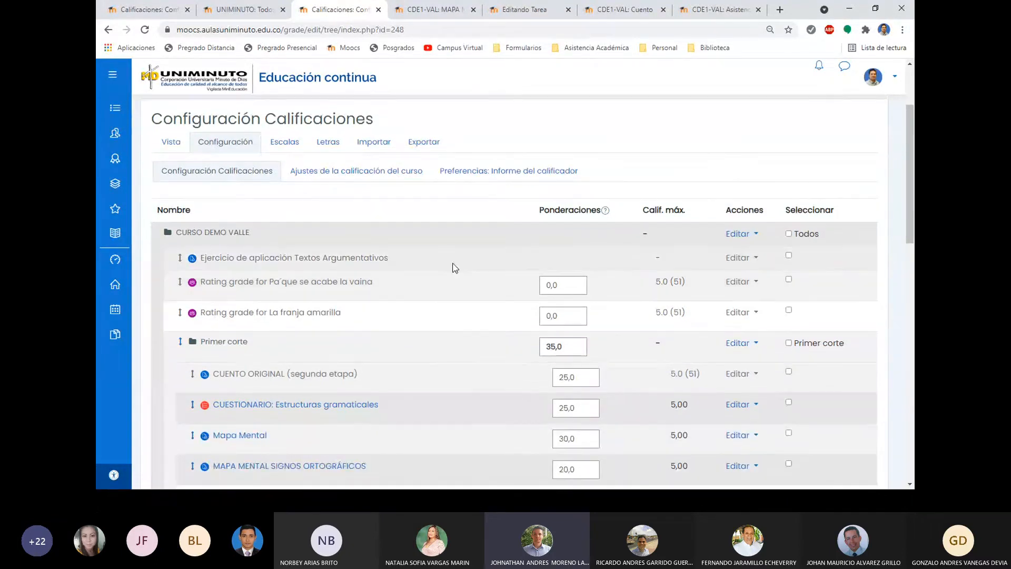
scroll(450, 263, down, 1)
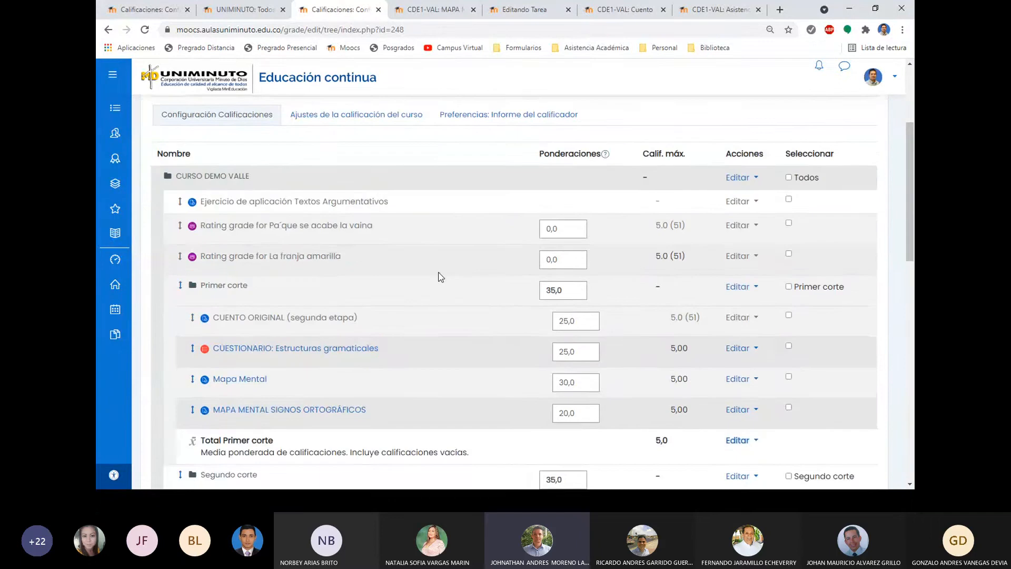
scroll(490, 345, down, 1)
scroll(467, 303, up, 2)
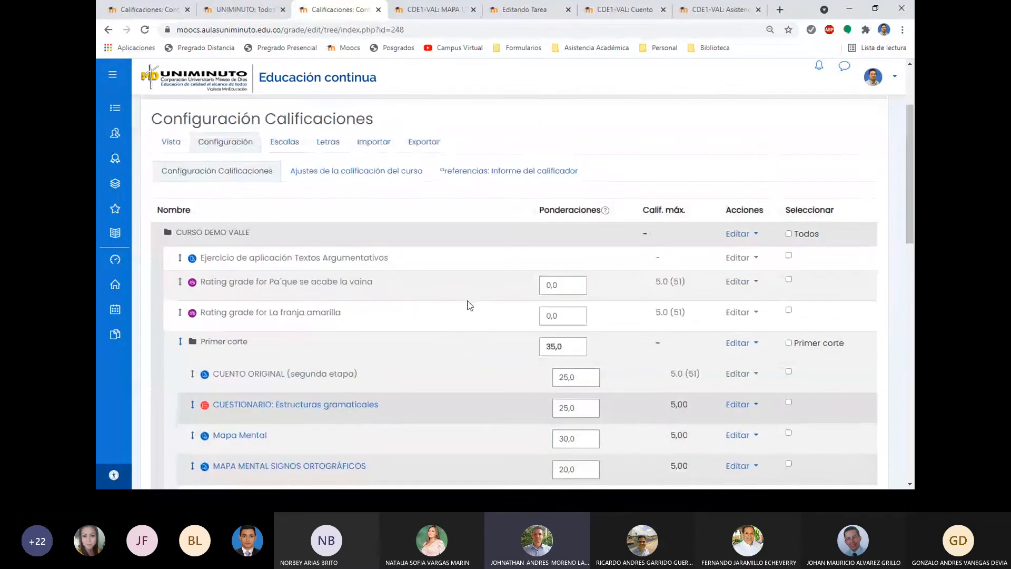
scroll(467, 305, down, 3)
scroll(469, 305, down, 10)
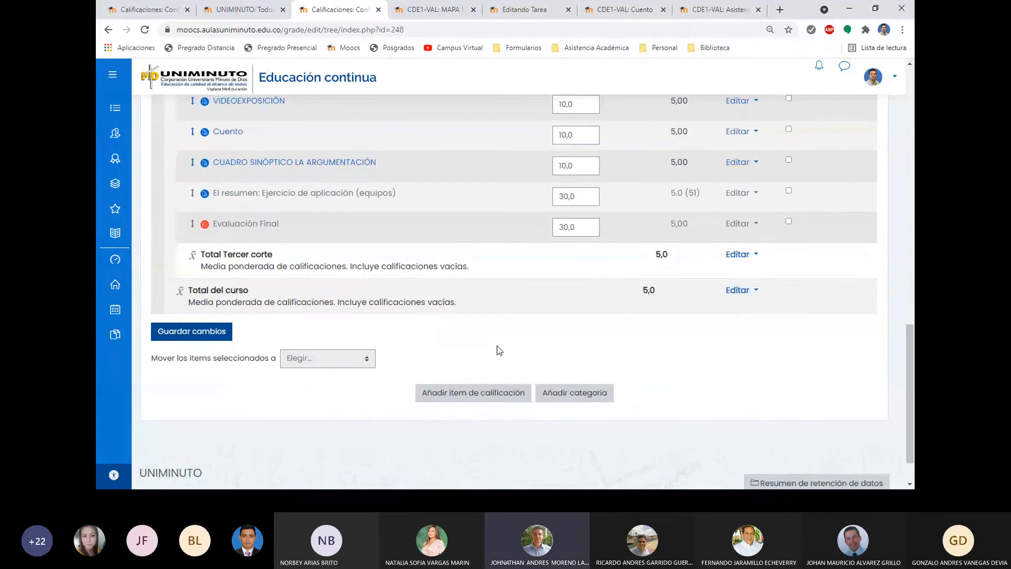
scroll(576, 211, up, 14)
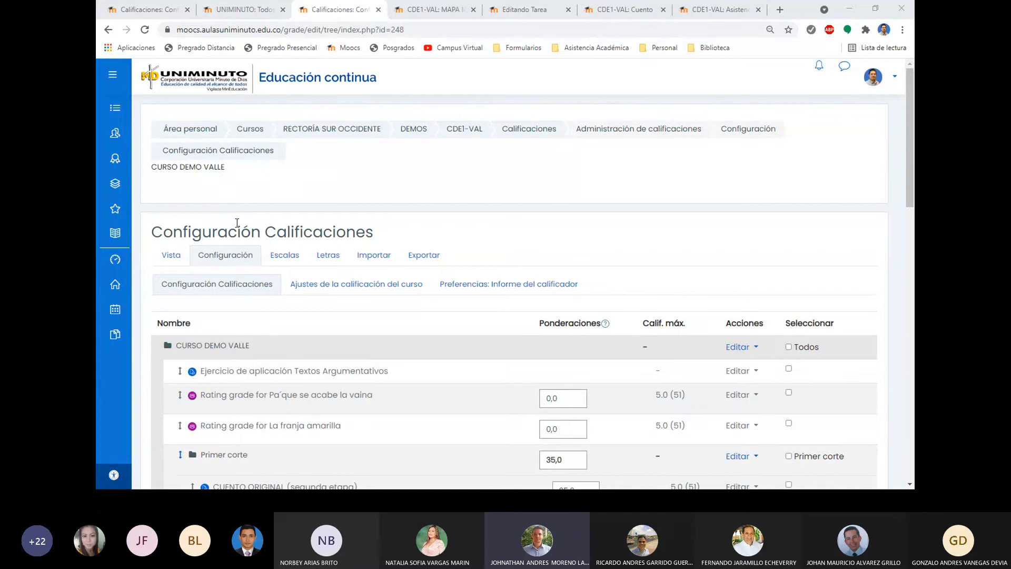
Open the Informe del calificador and examine its participant area and grade item columns
click(172, 254)
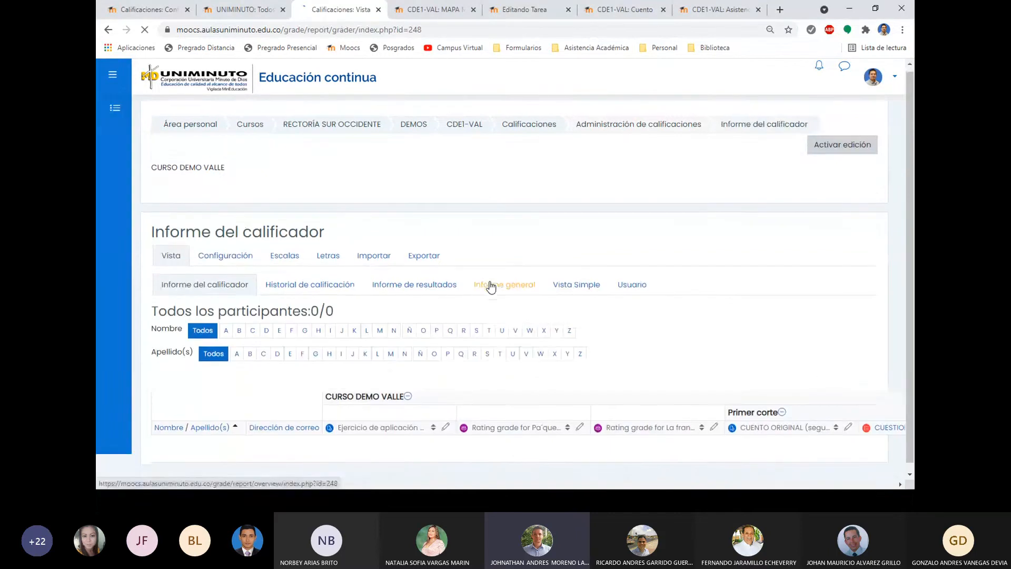
scroll(490, 285, down, 1)
scroll(490, 285, down, 1)
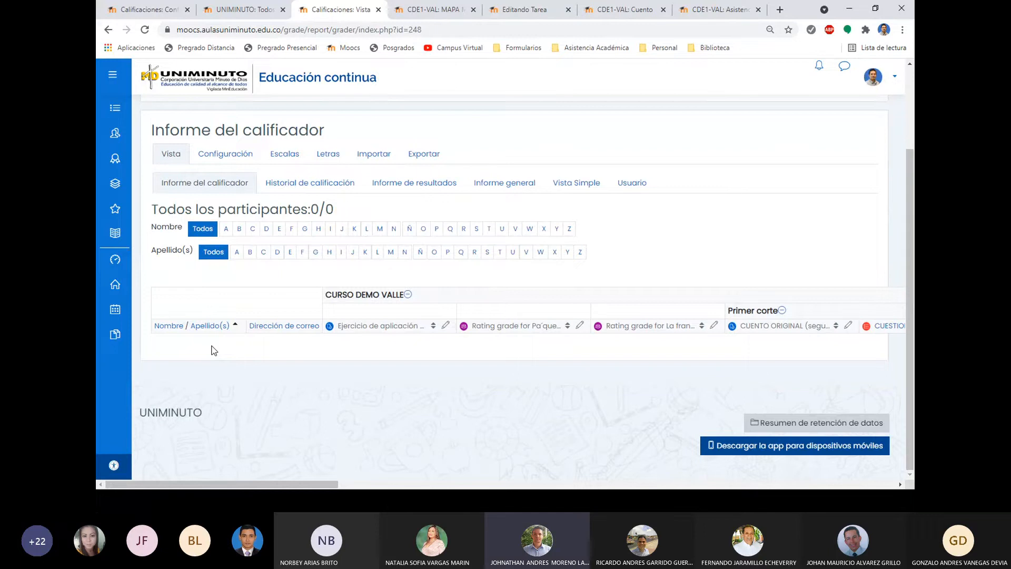
scroll(200, 316, up, 2)
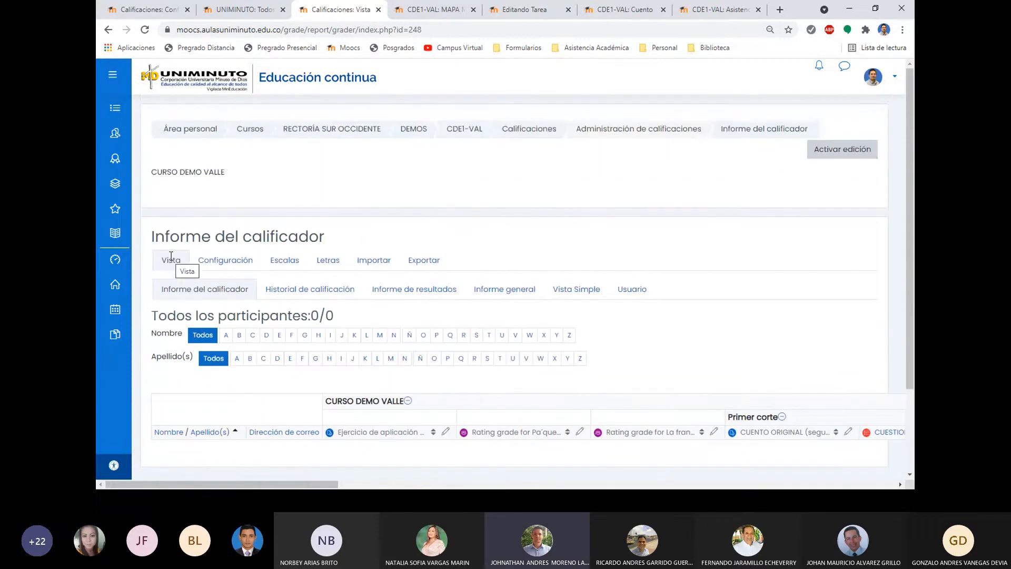
scroll(223, 290, down, 1)
scroll(224, 291, down, 2)
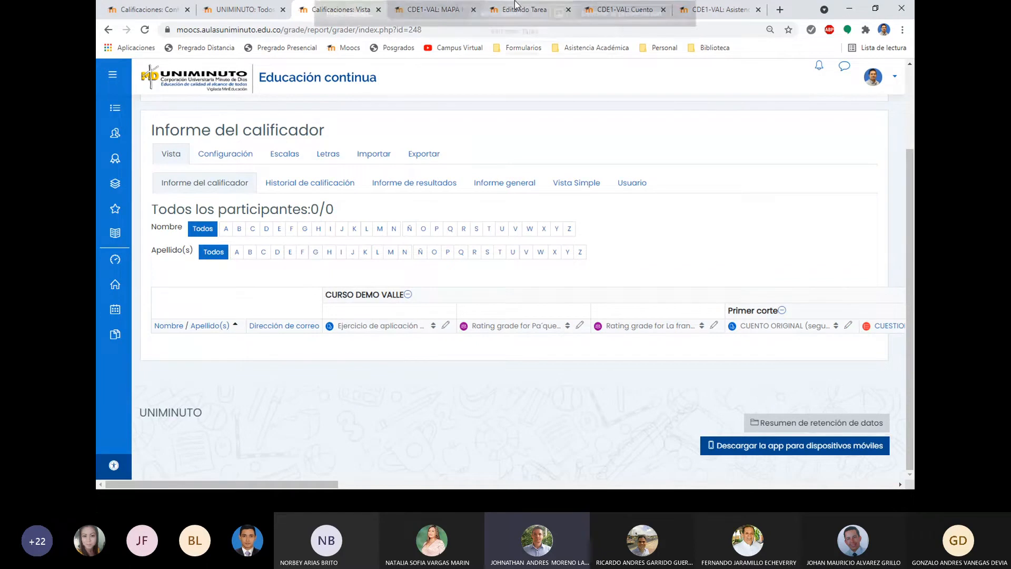
Check the Asistencia and Cuento activity pages and open the grading view of the Cuento assignment
click(725, 12)
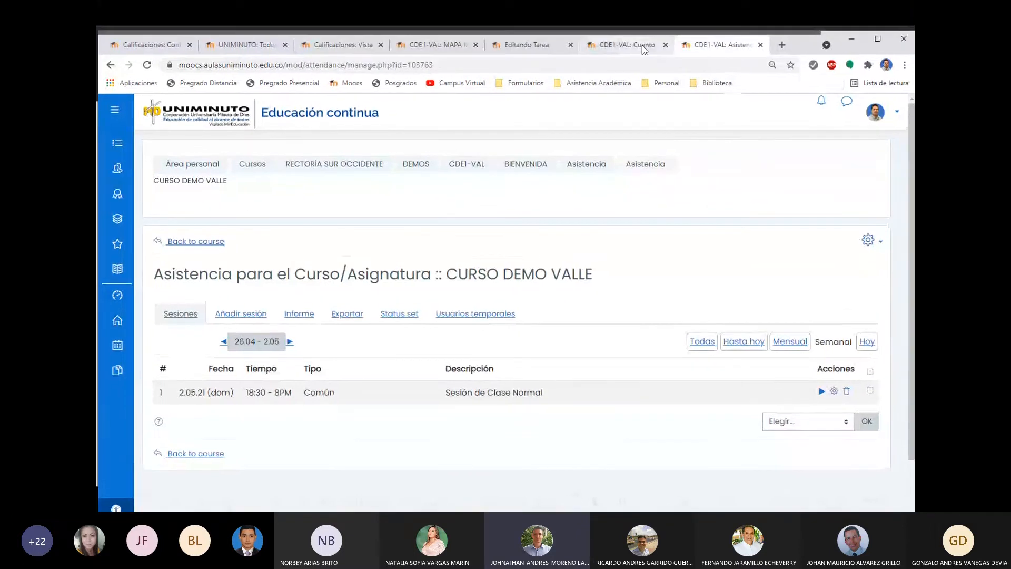
click(642, 46)
scroll(609, 139, down, 3)
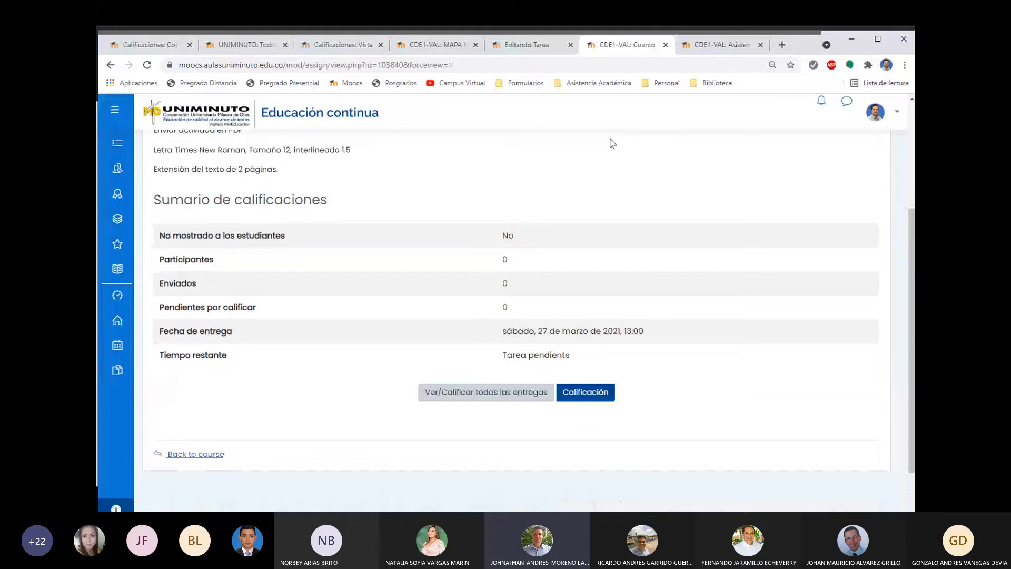
click(586, 392)
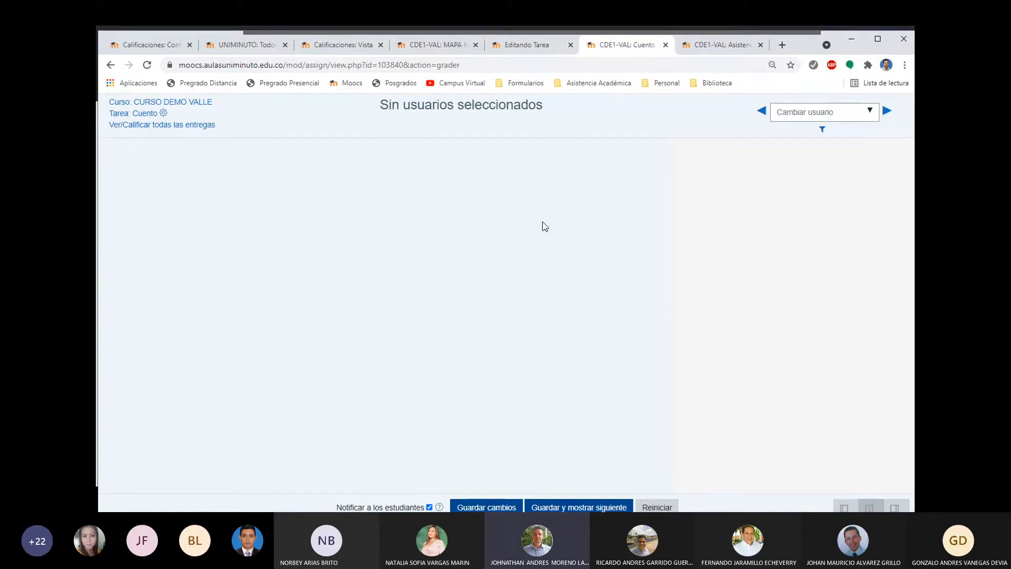
Return to the Informe del calificador and examine the activity and total columns of Primer corte and Segundo corte
click(328, 47)
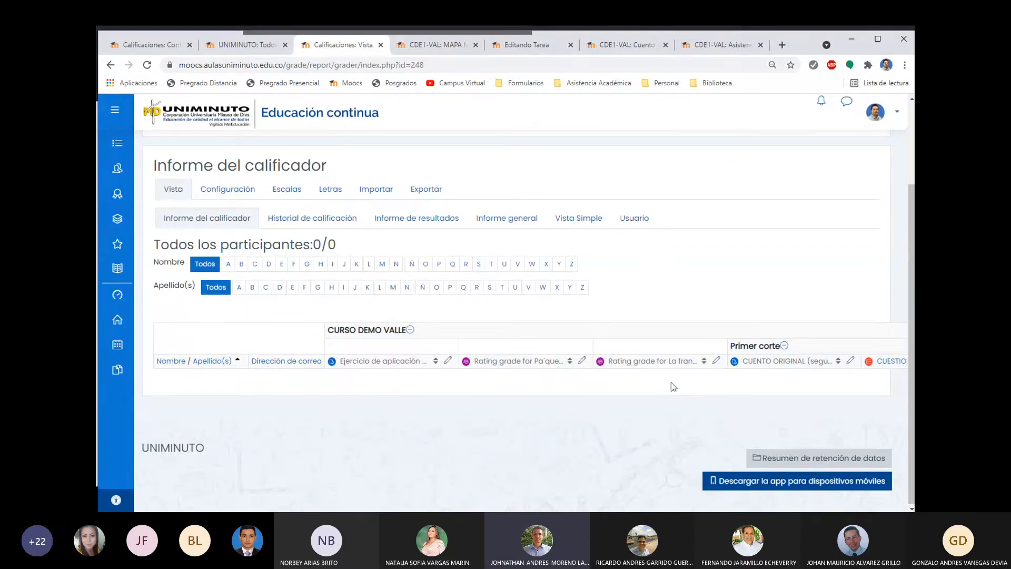
scroll(672, 387, right, 7)
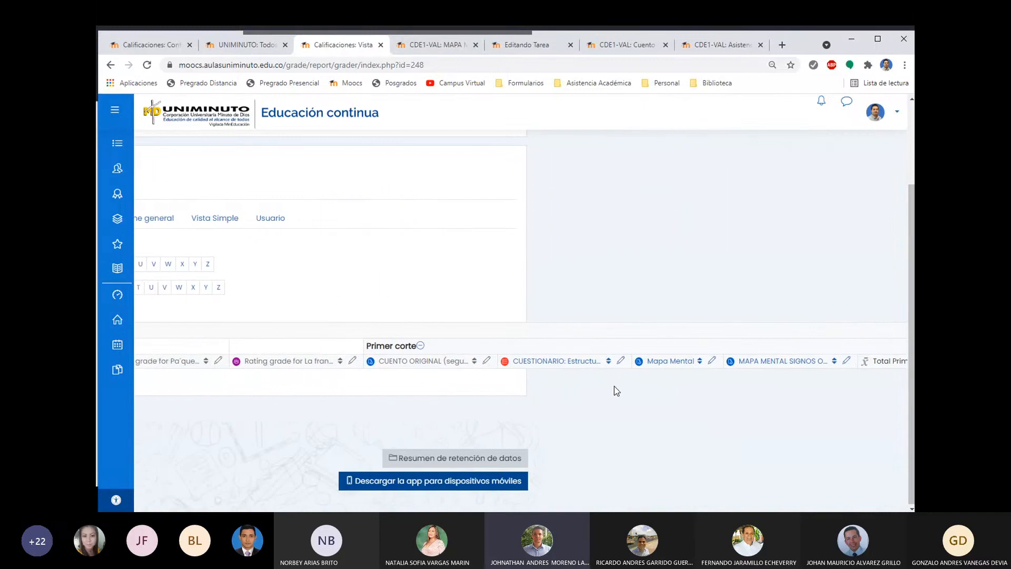
scroll(599, 386, left, 3)
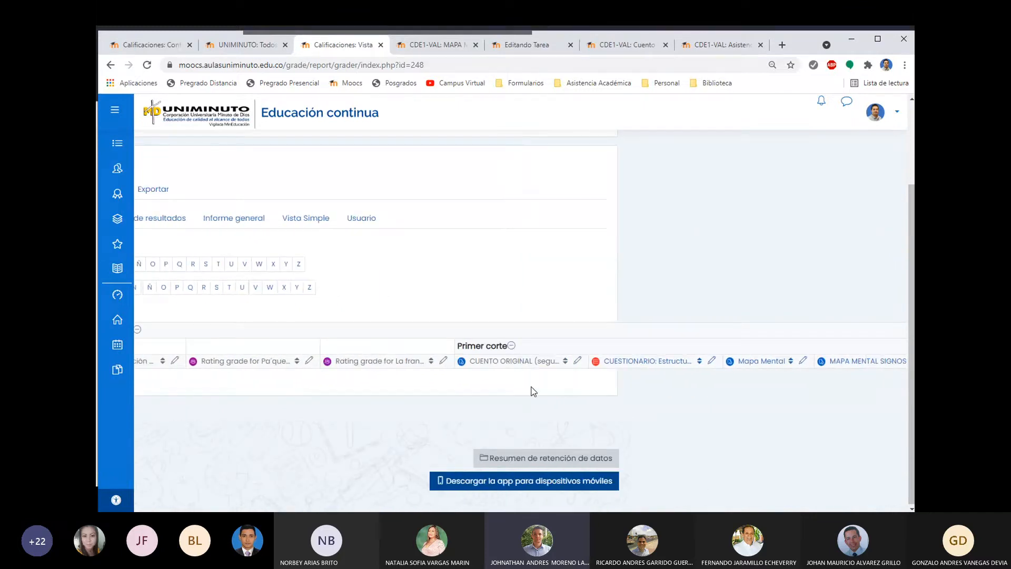
scroll(533, 391, right, 9)
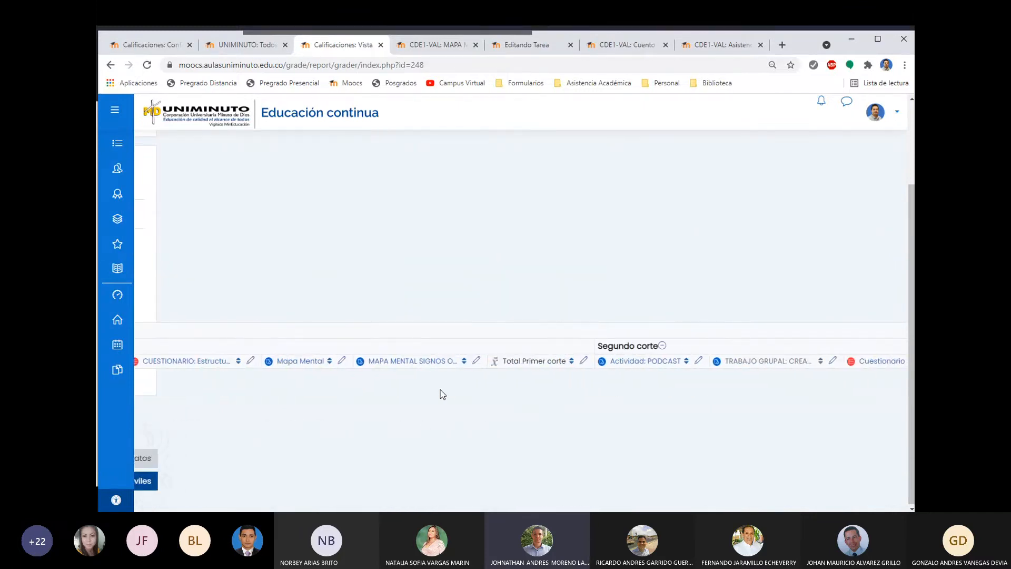
scroll(442, 395, left, 2)
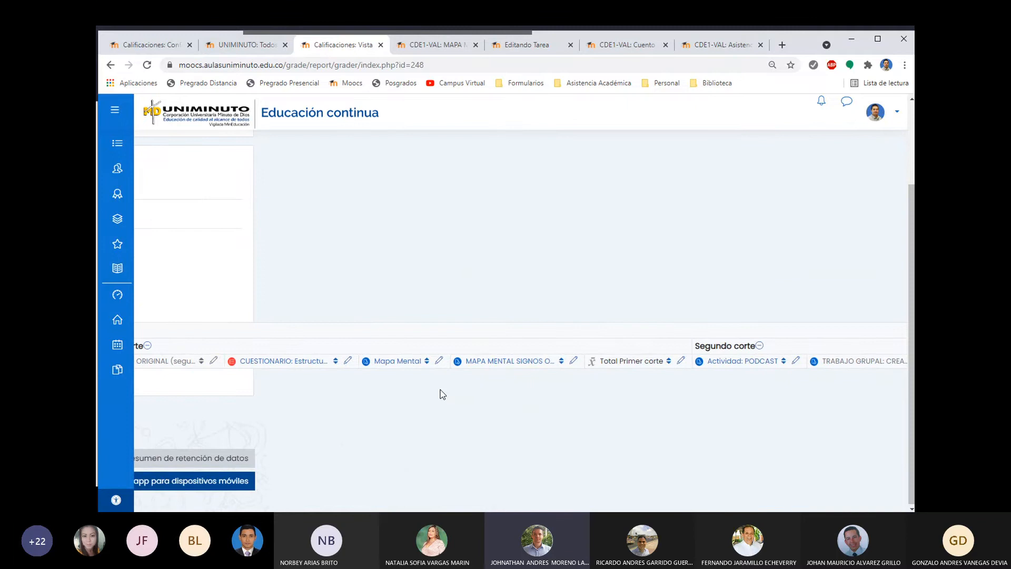
scroll(400, 398, left, 1)
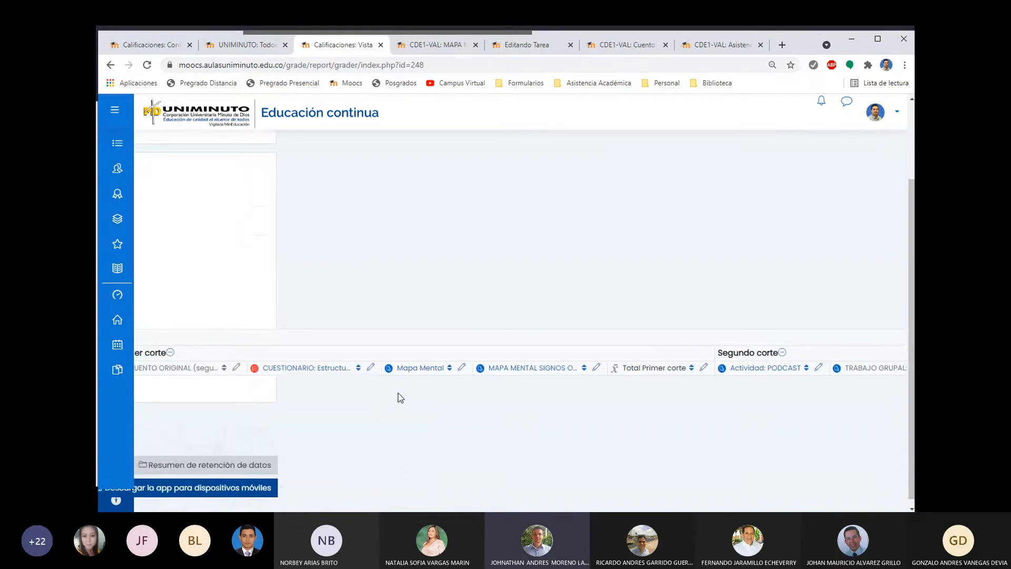
Collapse the Primer corte category to its total column, and switch it to show only its activity columns
scroll(492, 322, left, 15)
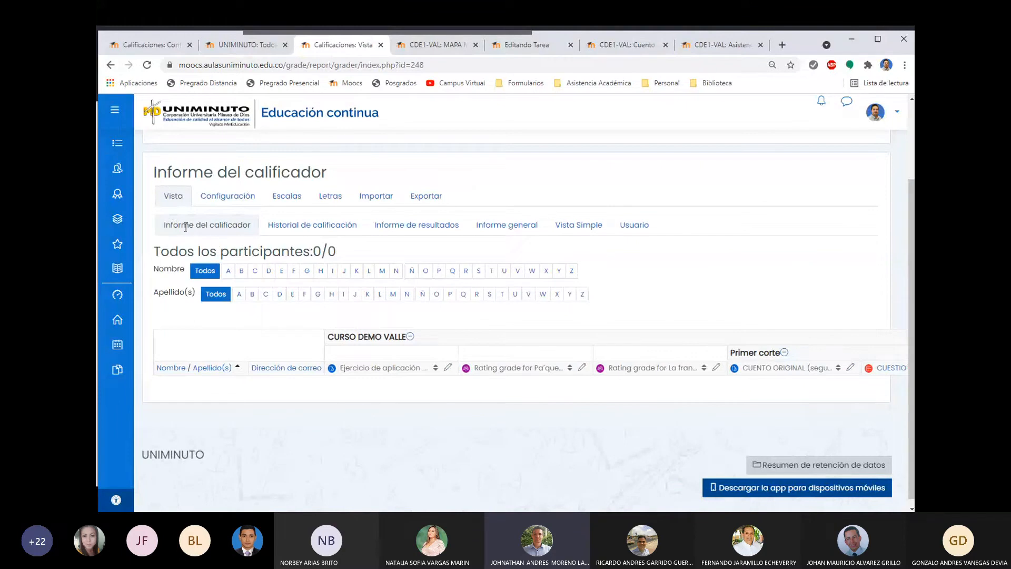
scroll(206, 396, down, 1)
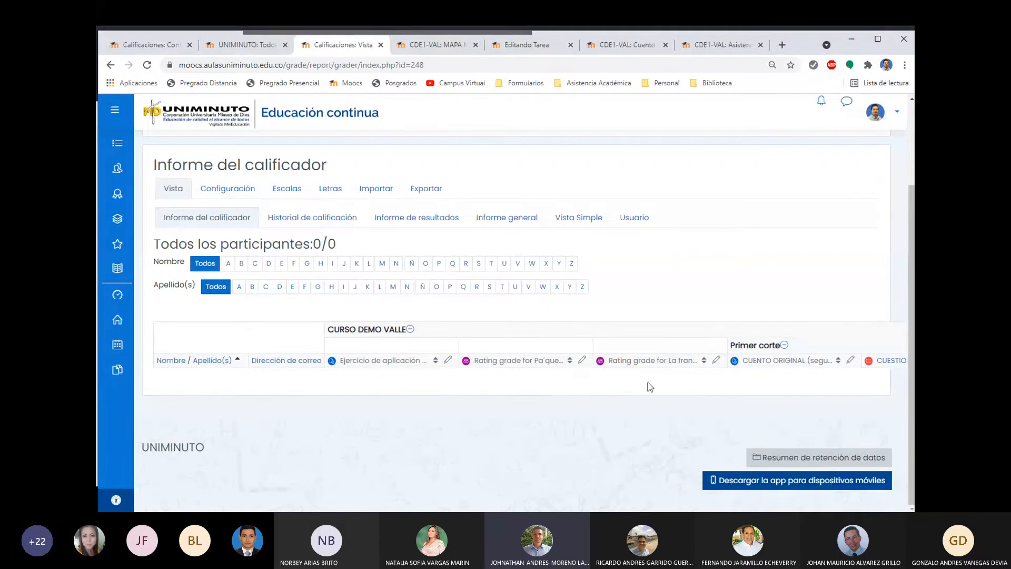
scroll(770, 380, right, 1)
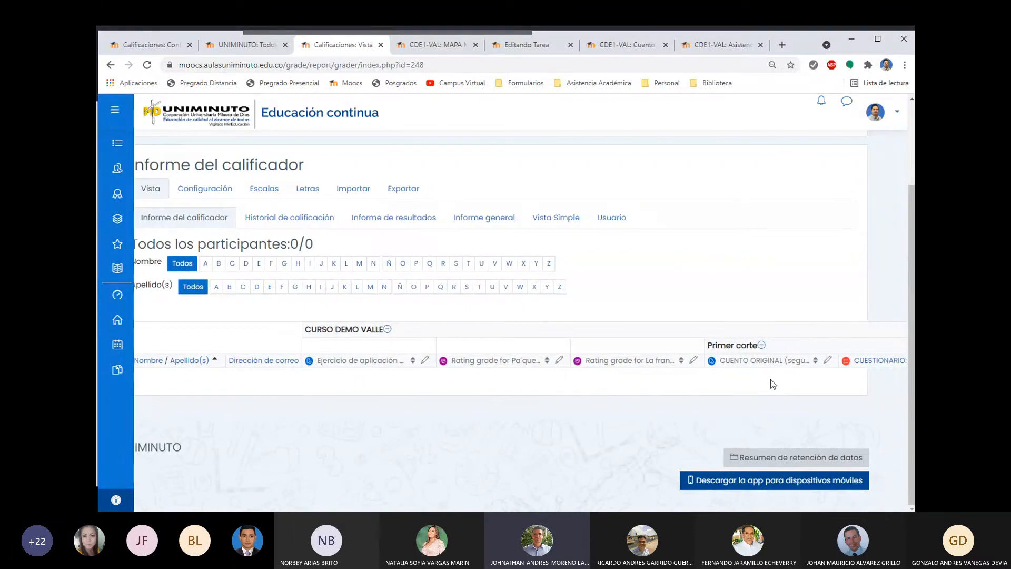
scroll(770, 379, right, 5)
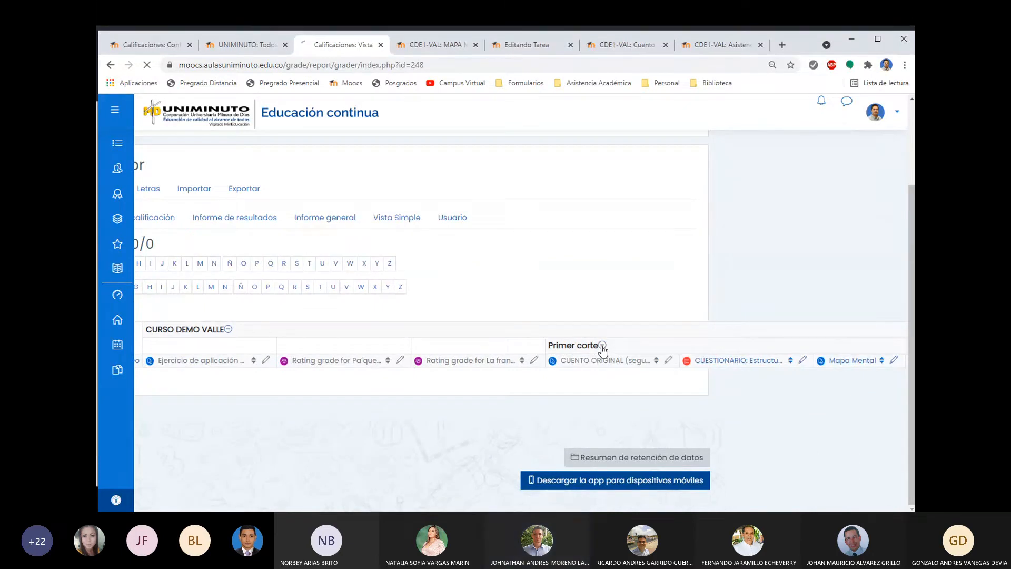
click(602, 346)
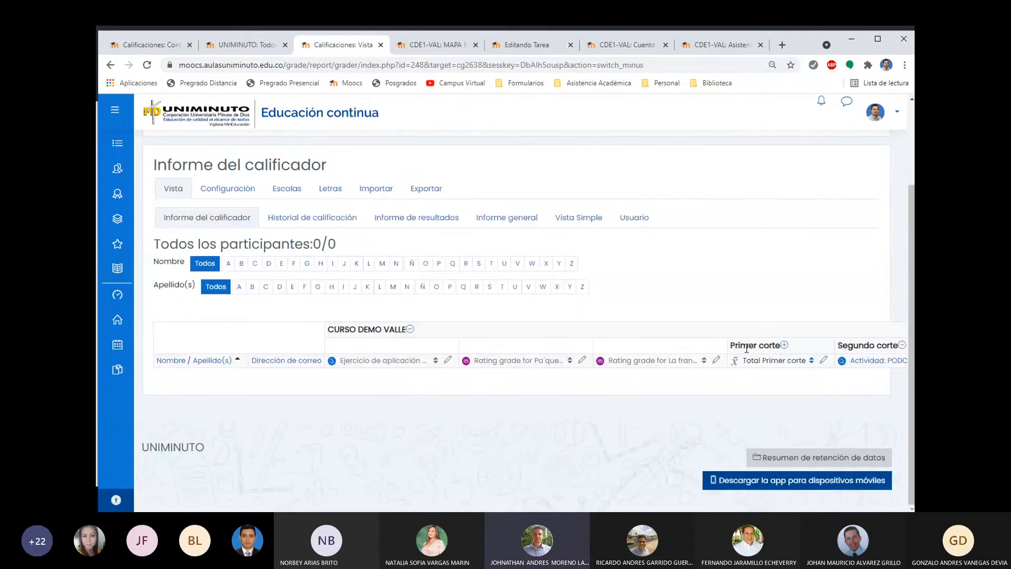
click(784, 346)
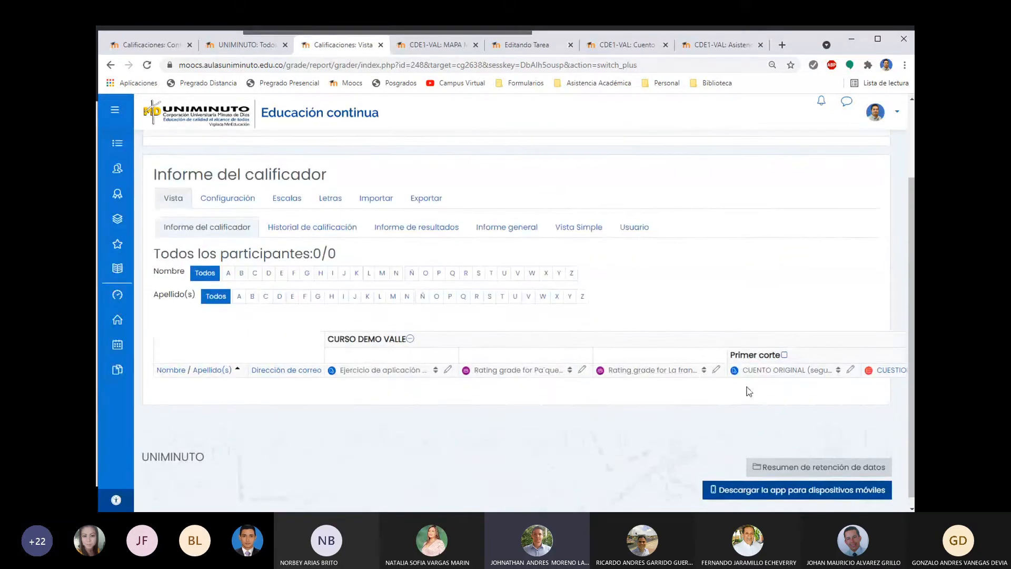
Examine the Primer corte activity columns in the grader report and compare them with the activity and total columns of Segundo corte
scroll(748, 391, right, 5)
scroll(588, 387, right, 4)
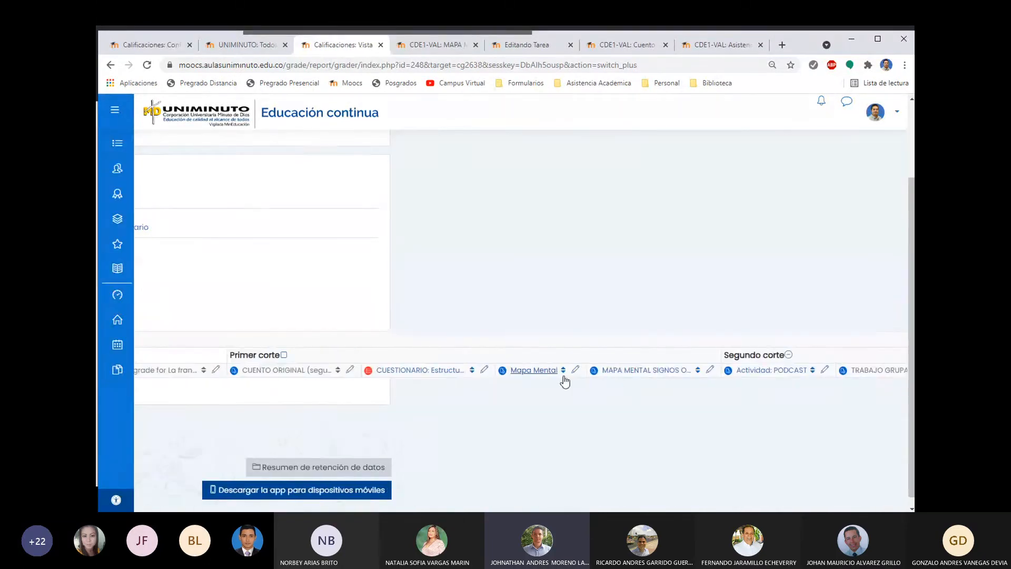
scroll(725, 397, right, 5)
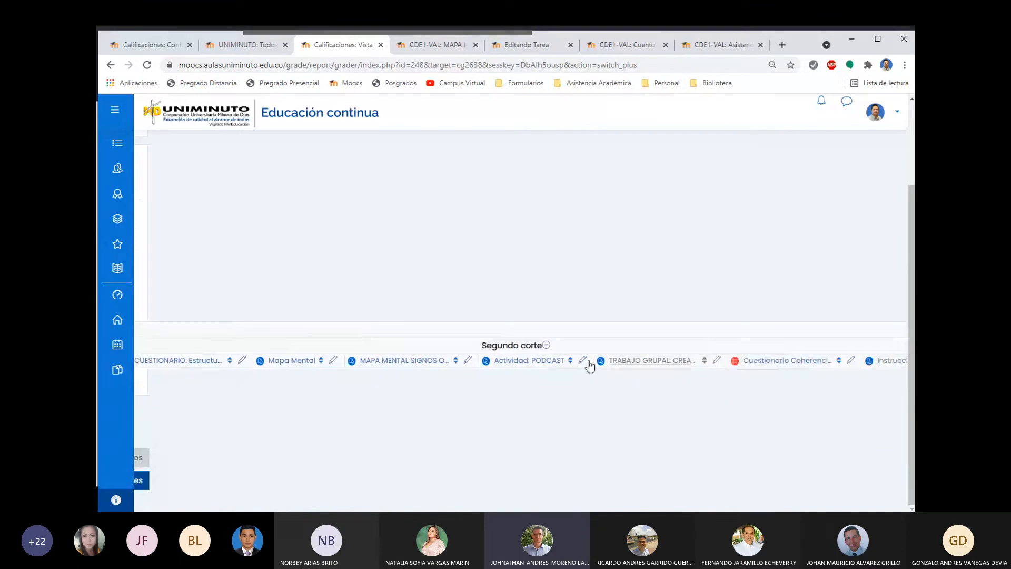
scroll(589, 363, right, 12)
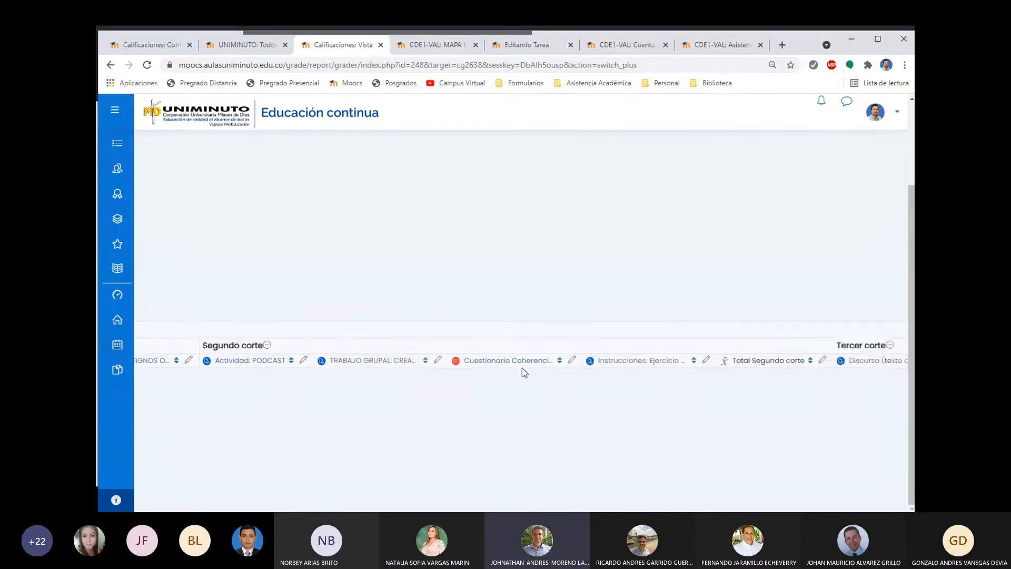
scroll(611, 383, left, 1)
scroll(592, 379, left, 4)
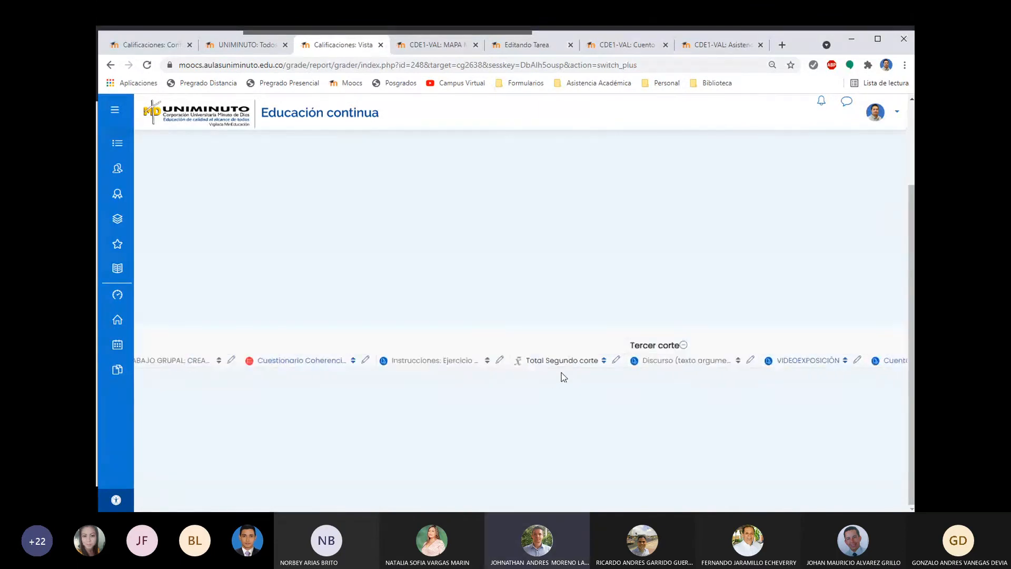
scroll(594, 382, left, 13)
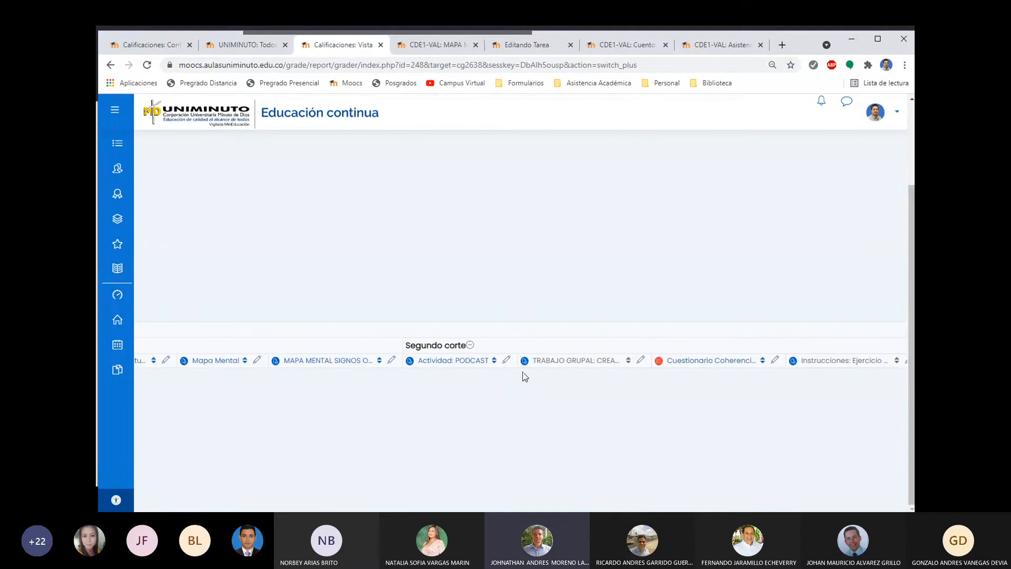
scroll(440, 396, left, 9)
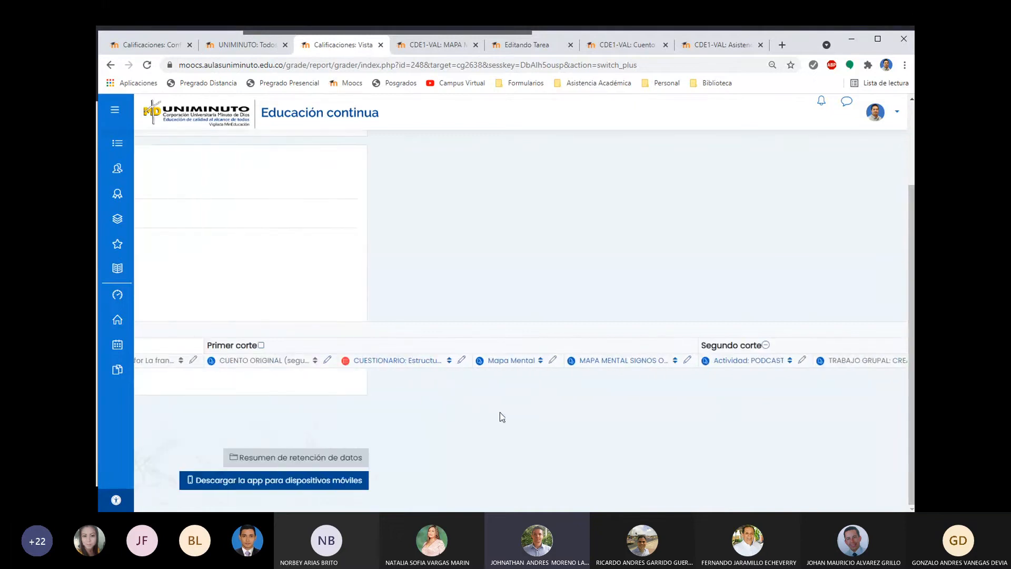
scroll(385, 399, left, 7)
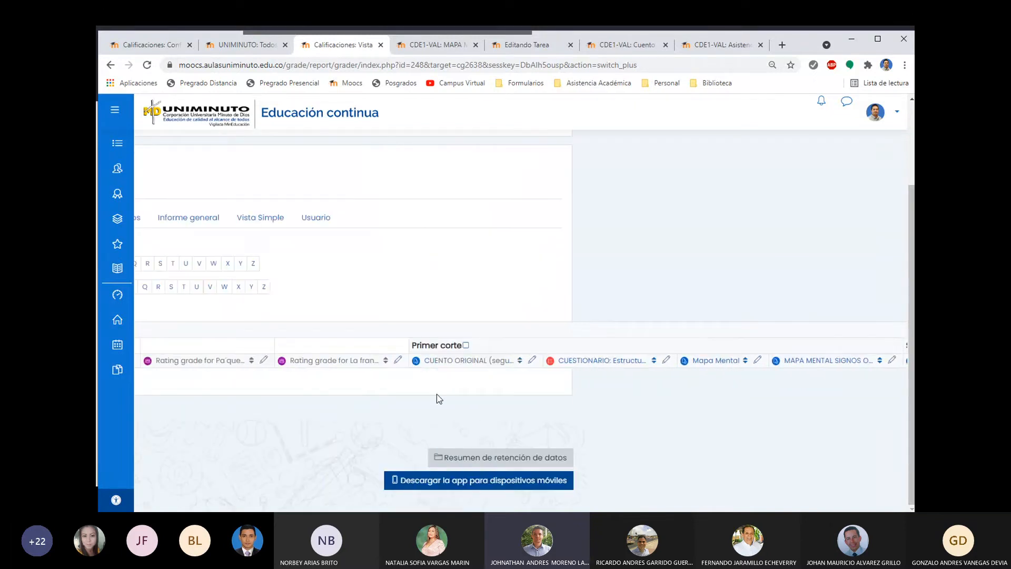
scroll(548, 393, right, 2)
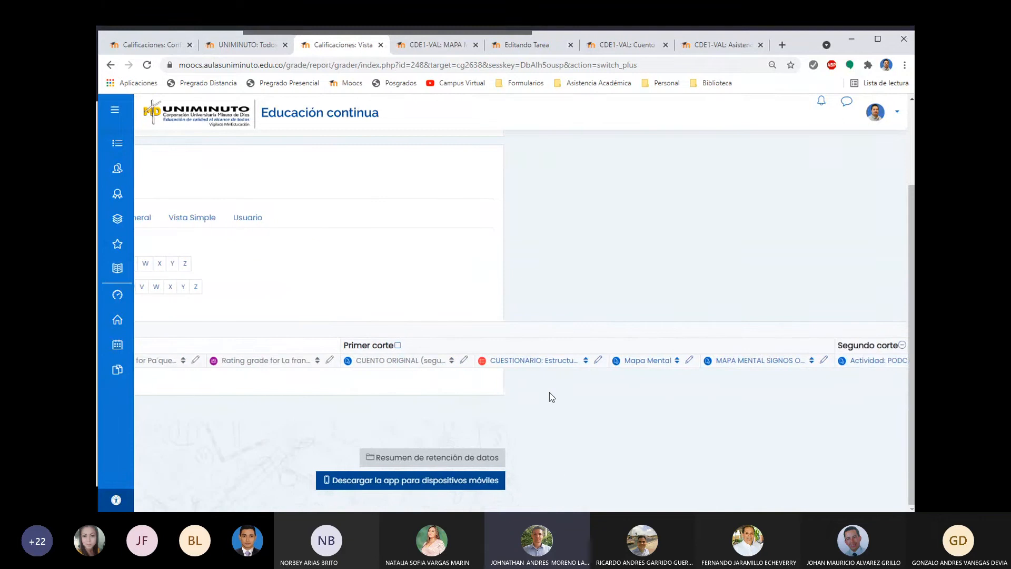
scroll(551, 396, right, 6)
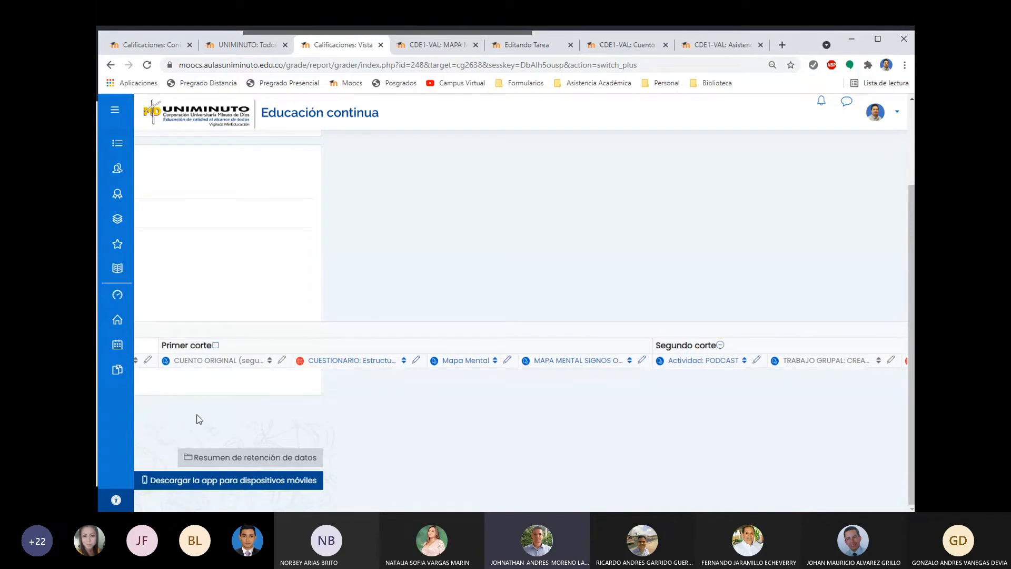
scroll(199, 419, left, 8)
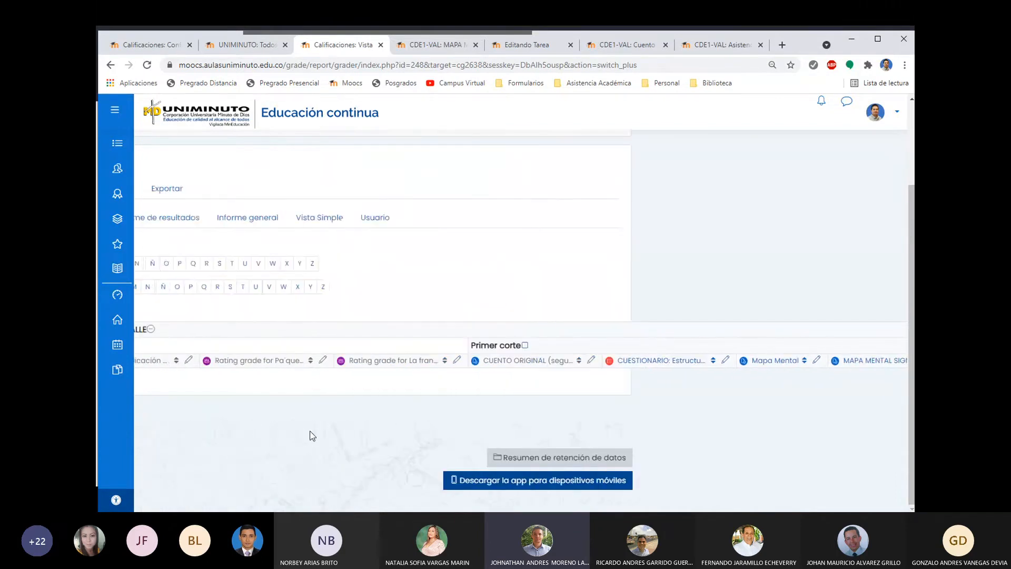
Open Configuración Calificaciones to check the Primer corte weights, and switch to the DEMOSTRACIÓN PRÁCTICA slide of the presentation
scroll(327, 403, left, 3)
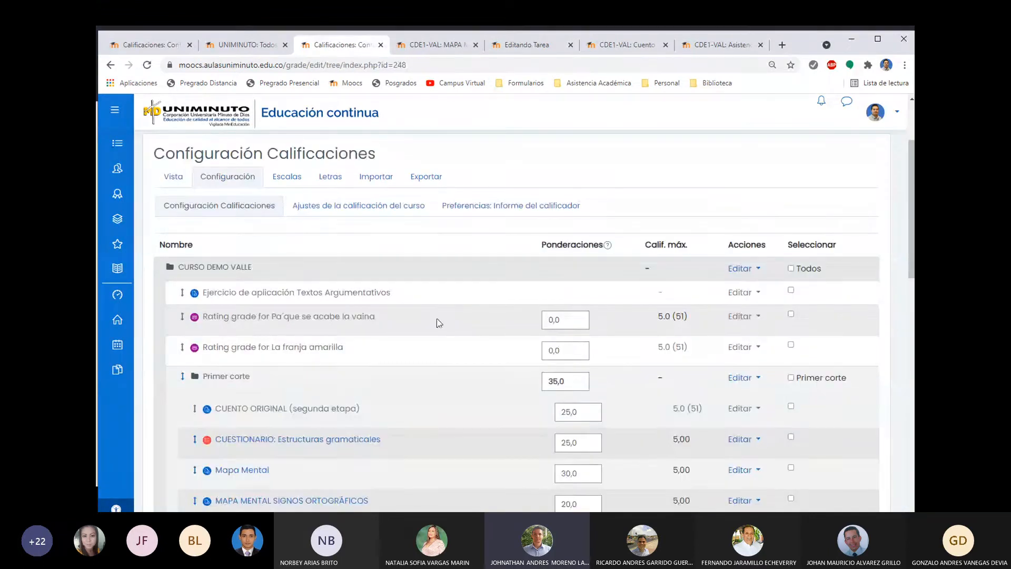
scroll(437, 323, down, 1)
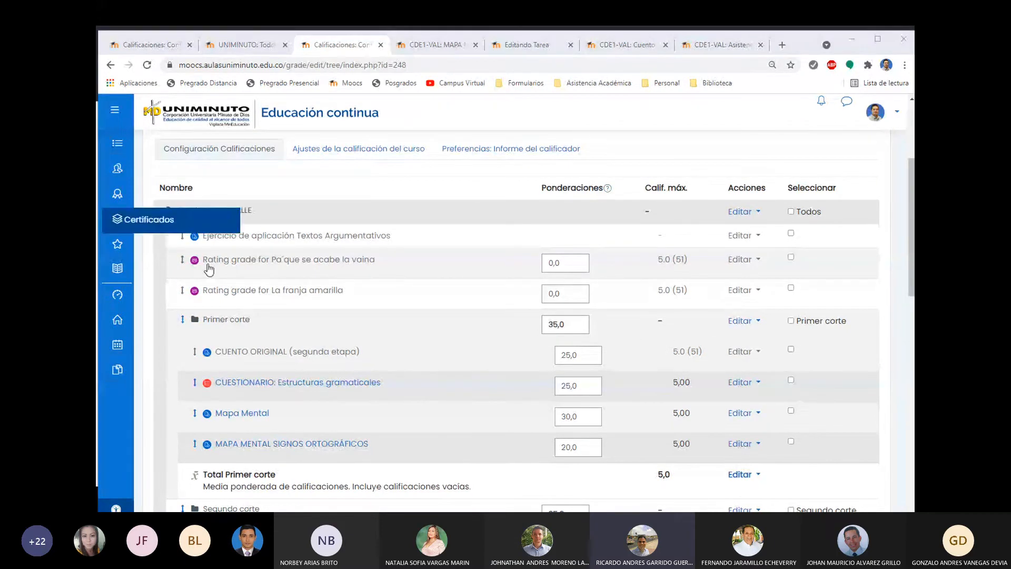
click(852, 39)
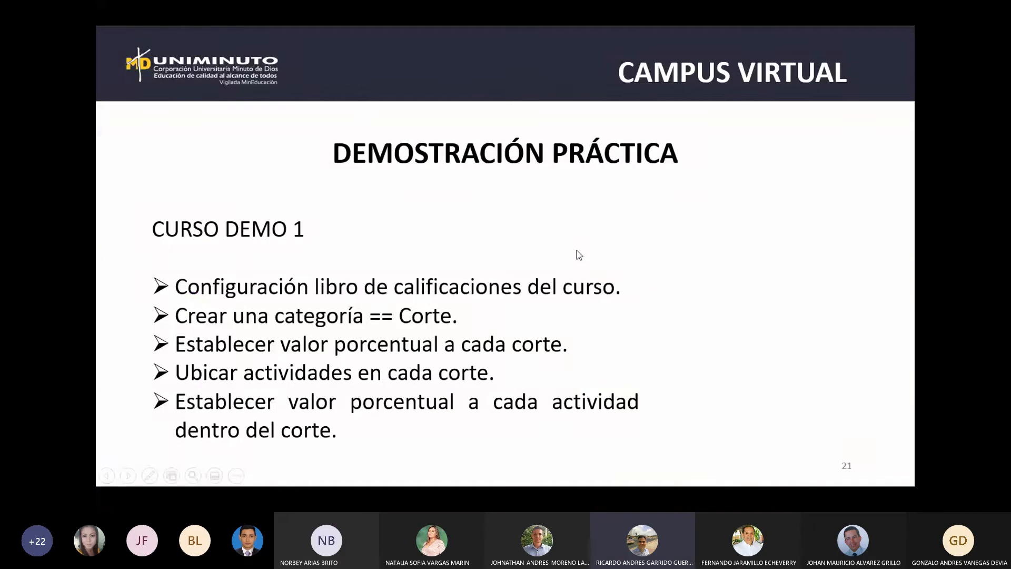
click(577, 251)
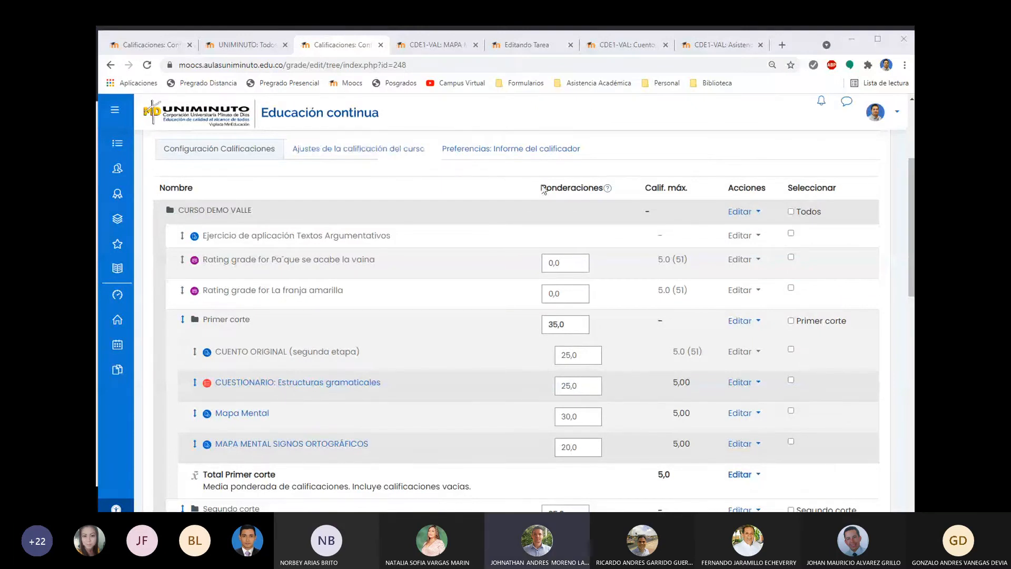
Return to the Informe del calificador and examine the columns from Primer corte through Tercer corte and Total del curso
scroll(741, 416, right, 7)
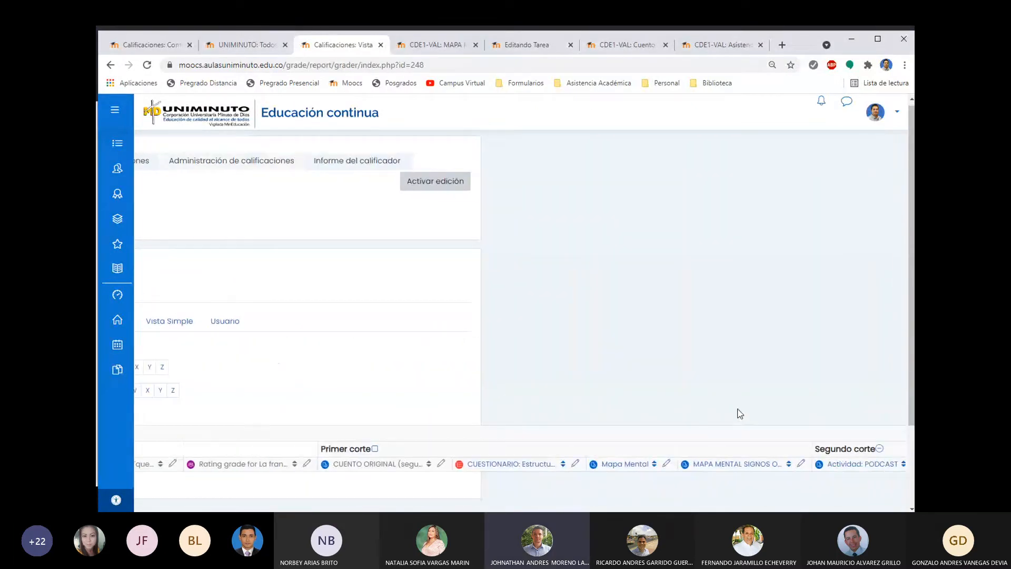
scroll(747, 400, down, 2)
scroll(735, 410, right, 1)
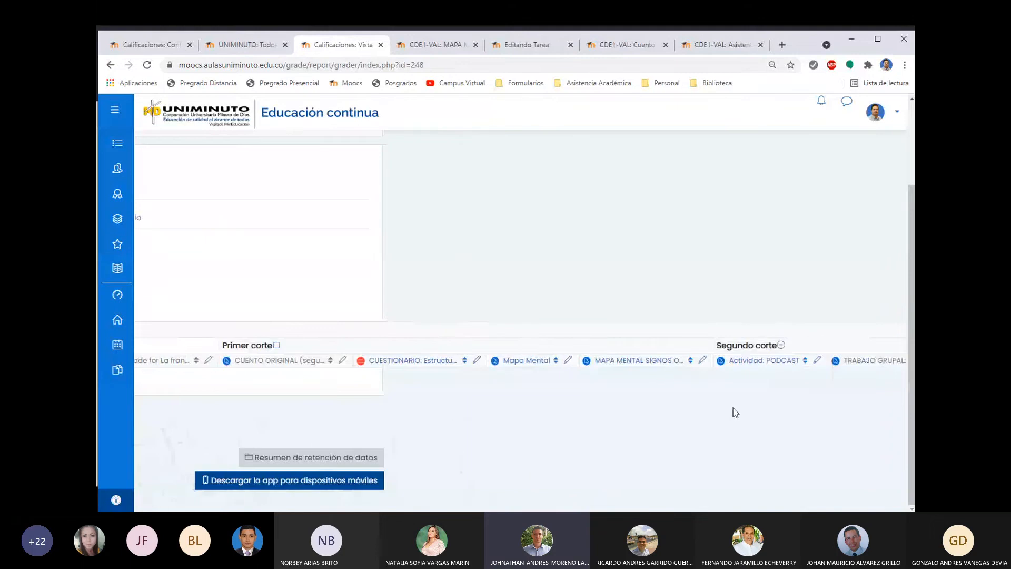
scroll(733, 407, right, 5)
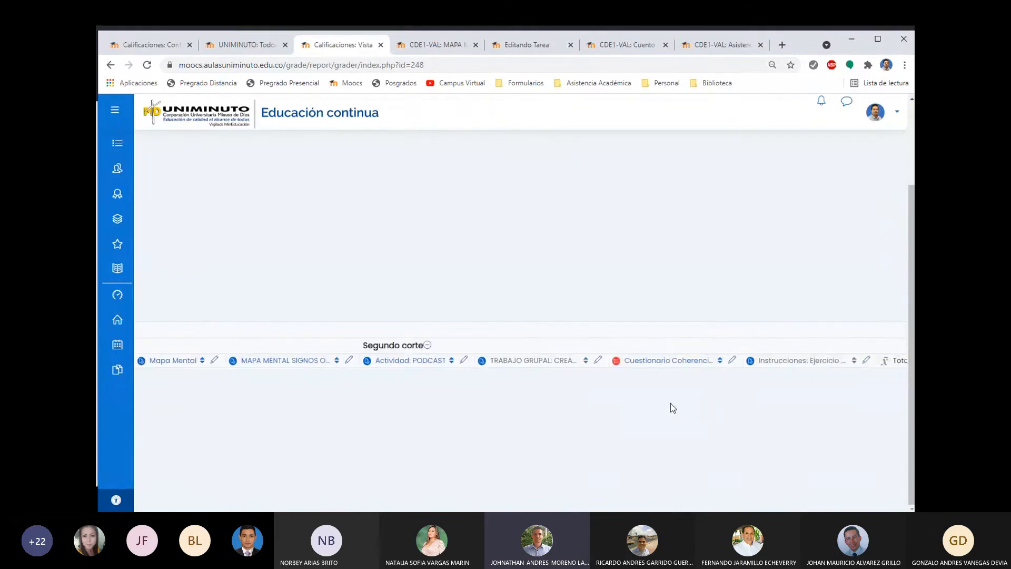
scroll(653, 403, right, 5)
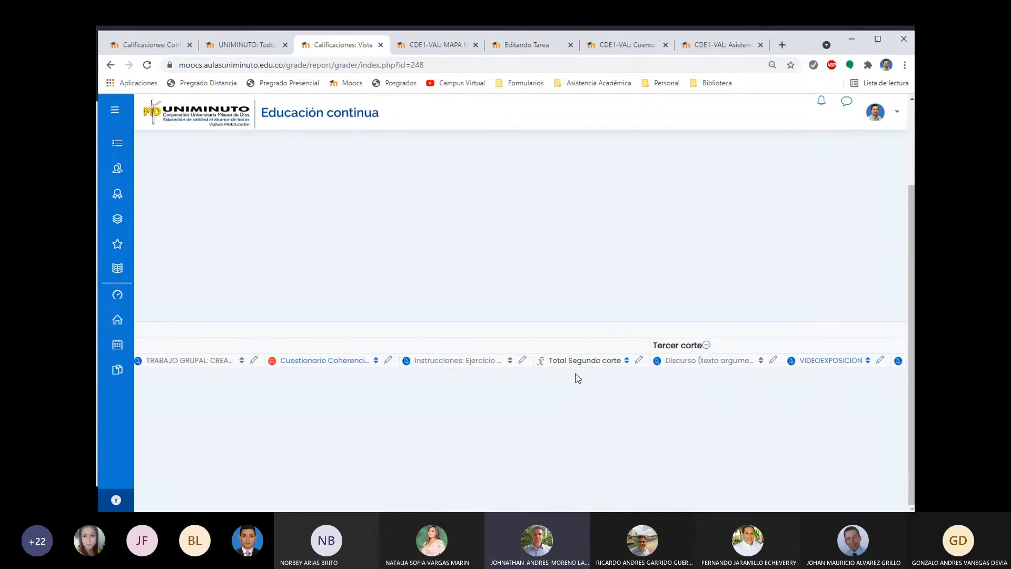
scroll(584, 374, left, 5)
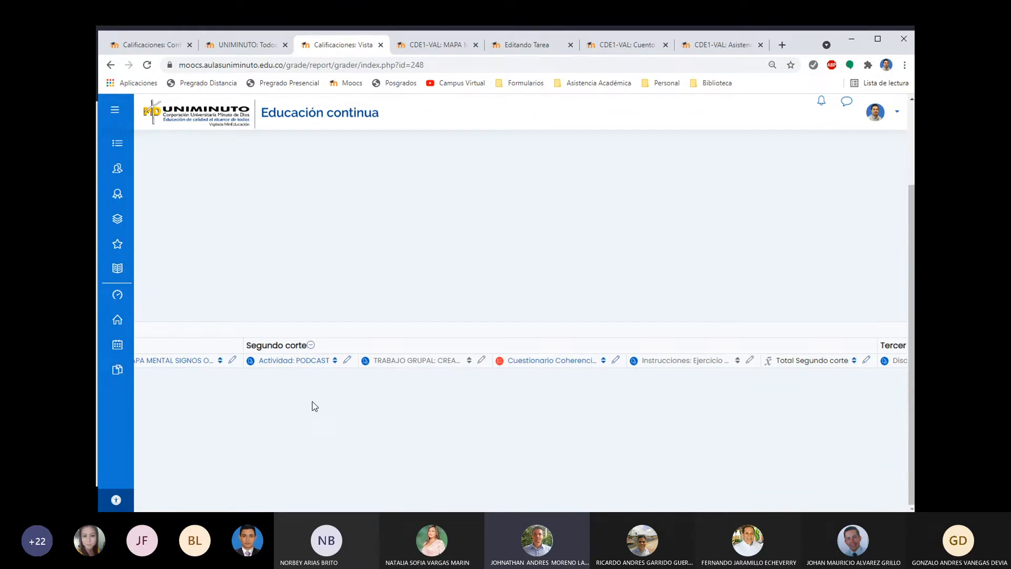
scroll(709, 401, right, 4)
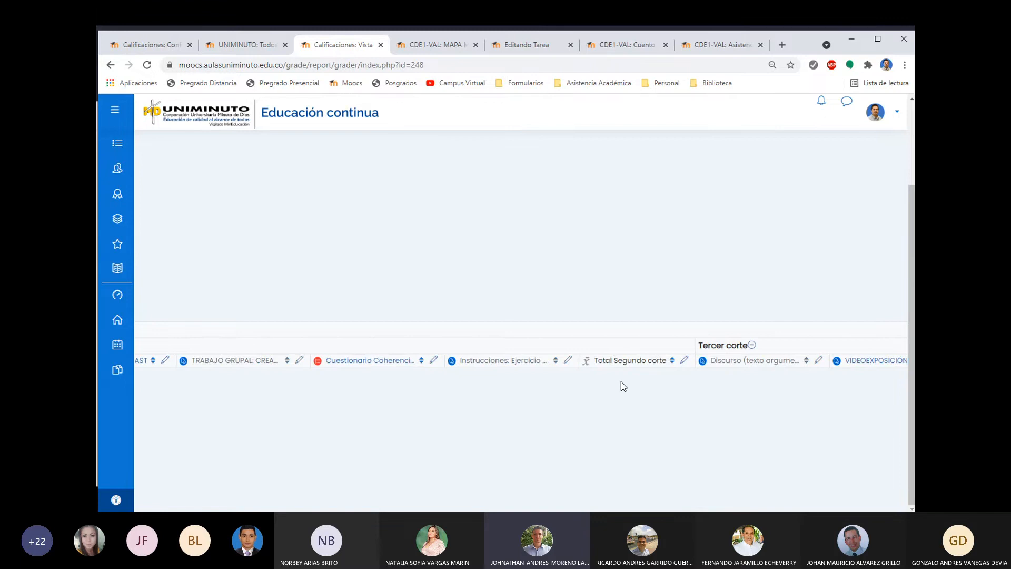
scroll(623, 383, right, 9)
scroll(656, 399, right, 2)
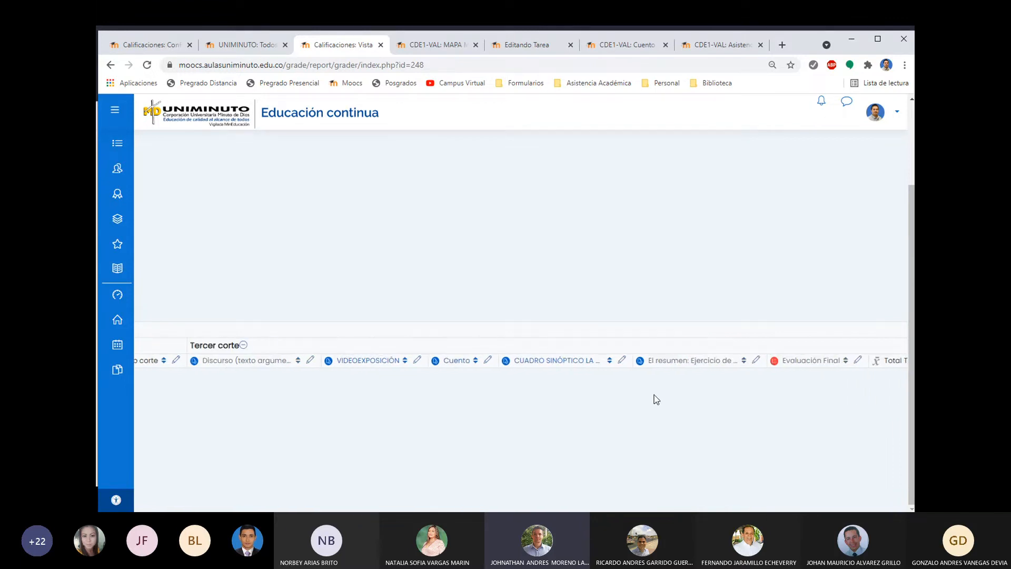
scroll(656, 399, right, 4)
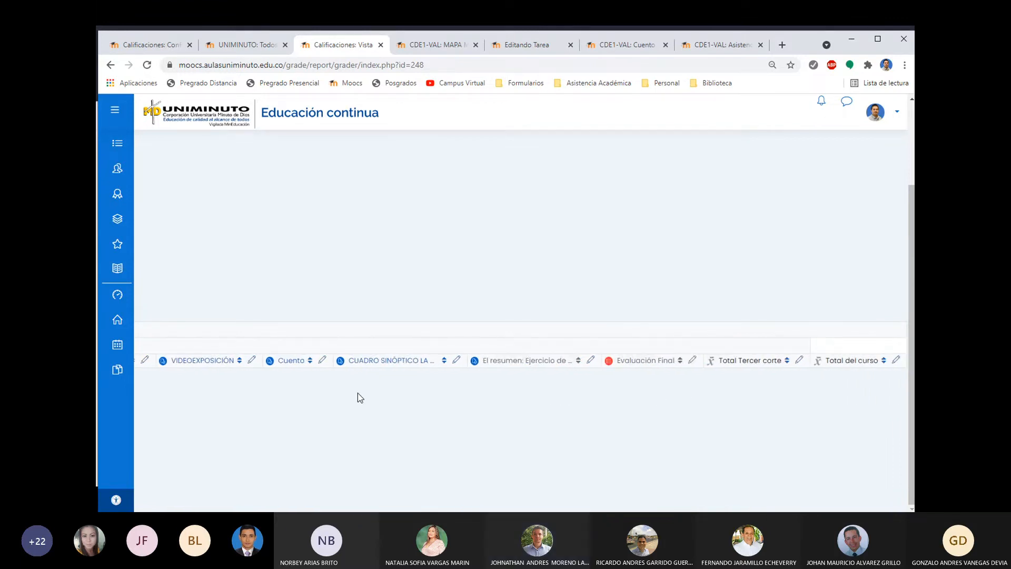
scroll(358, 394, left, 10)
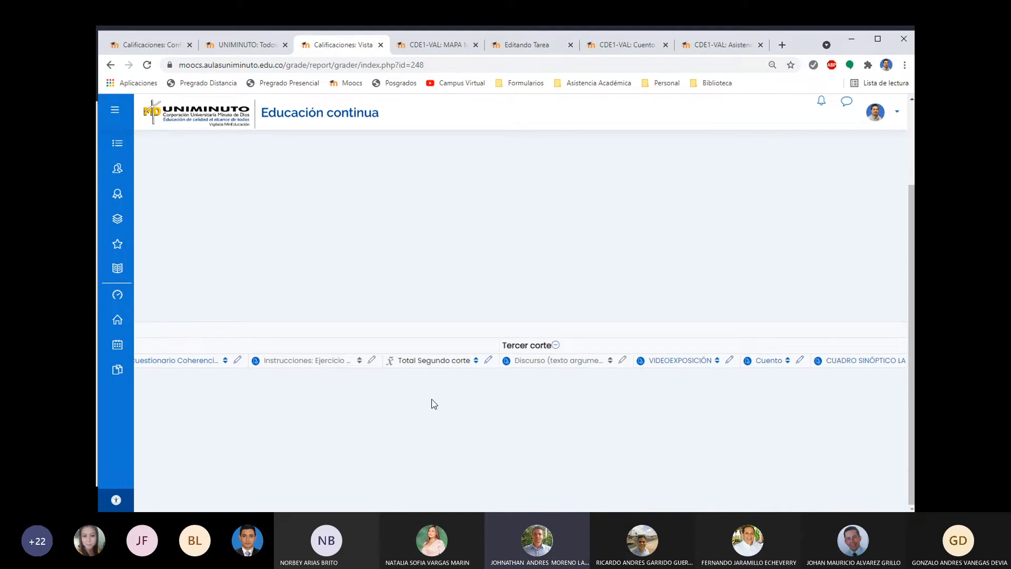
scroll(427, 395, left, 3)
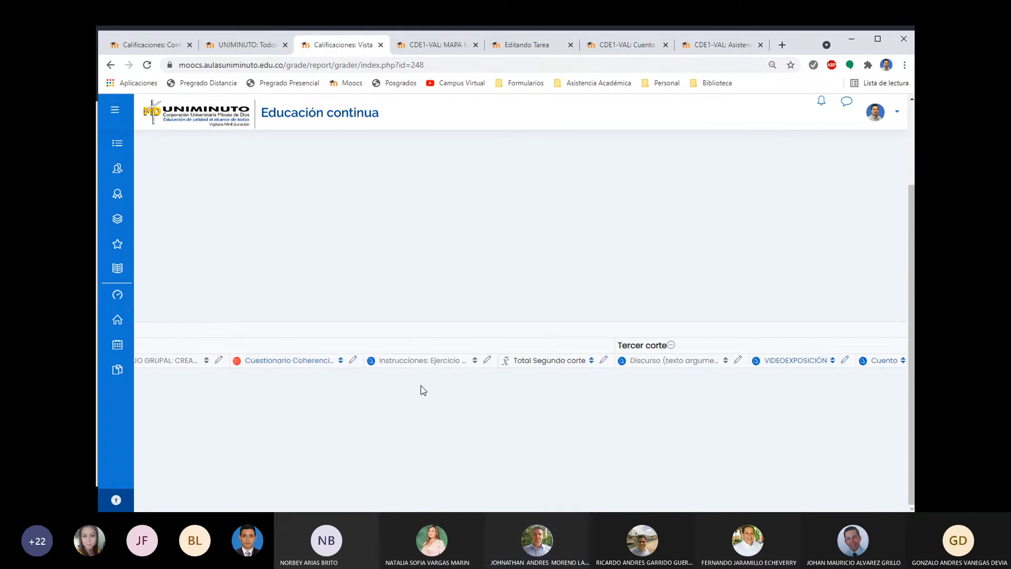
scroll(416, 383, left, 4)
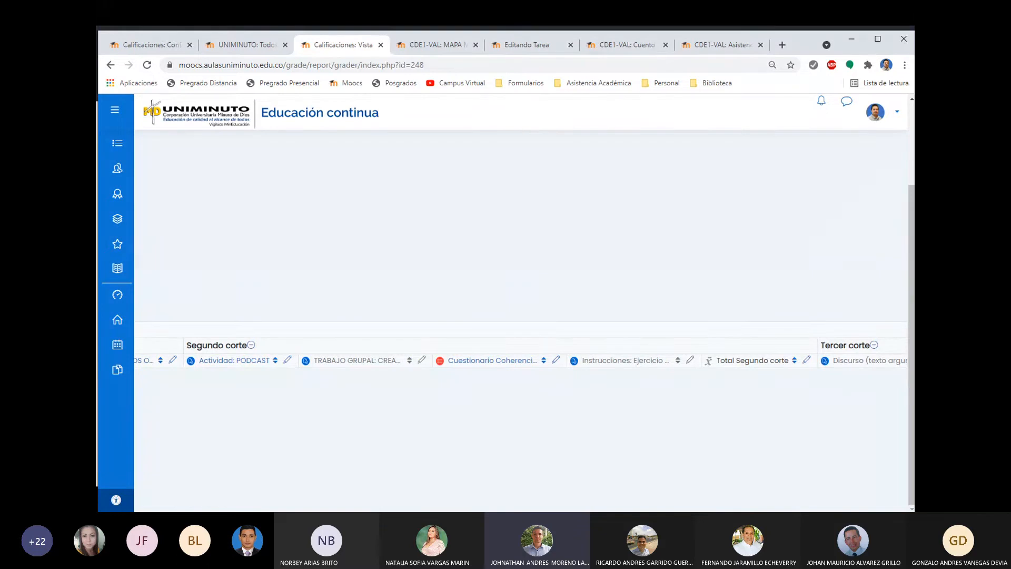
Open the export to Hoja de cálculo OpenOffice and look over the grade items to include
scroll(542, 212, left, 10)
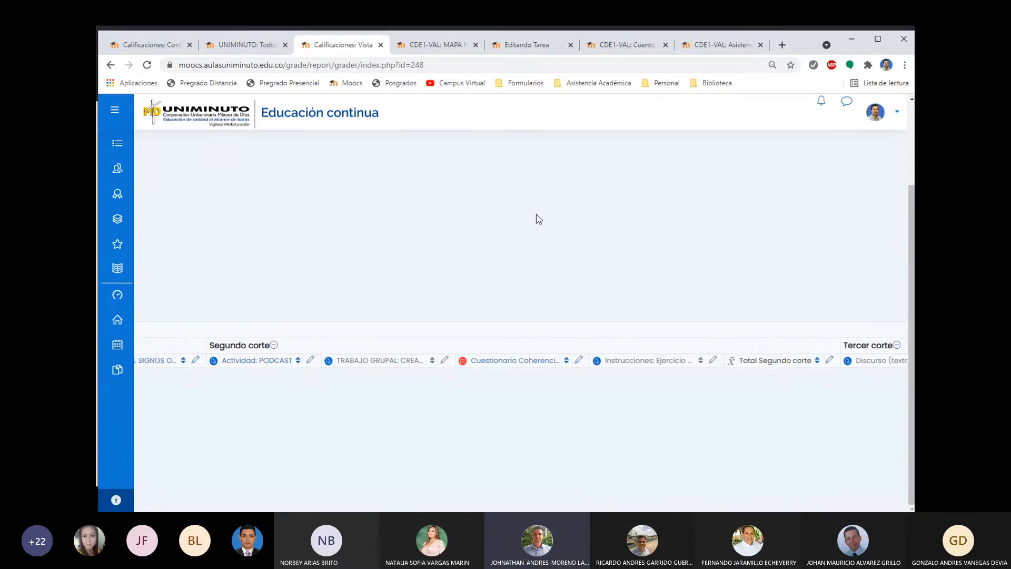
scroll(535, 236, left, 6)
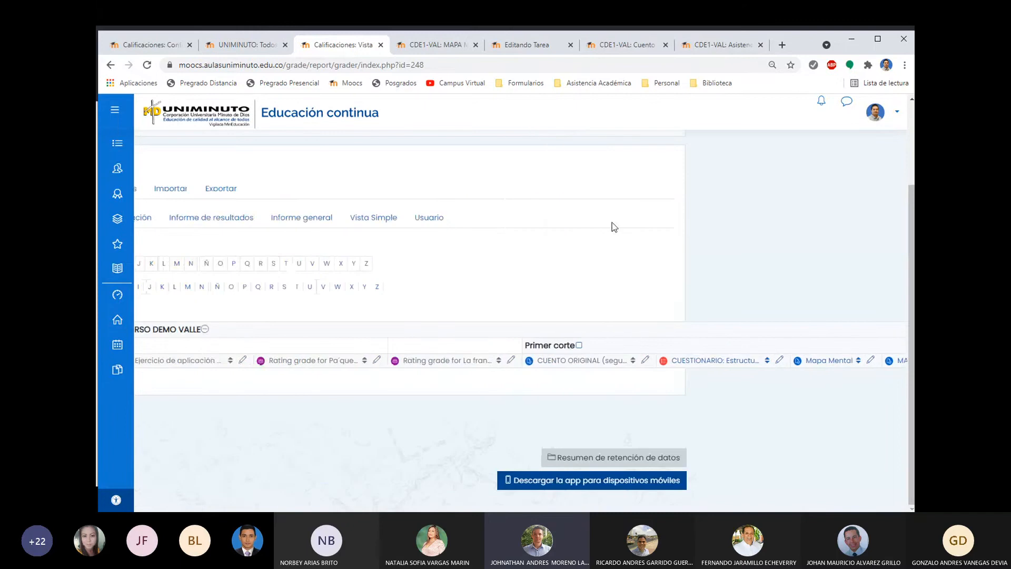
scroll(595, 247, left, 2)
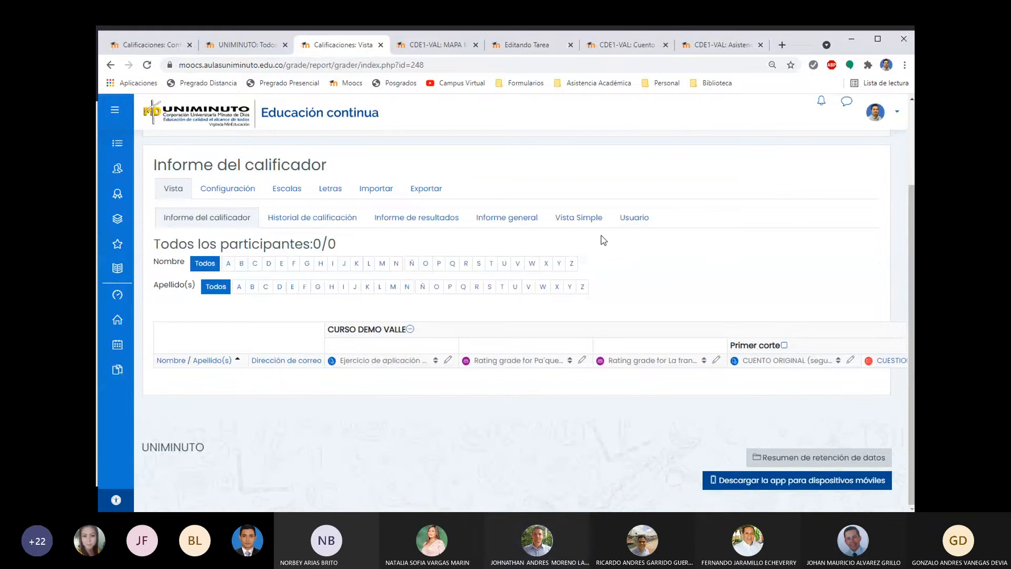
click(430, 193)
scroll(603, 267, down, 1)
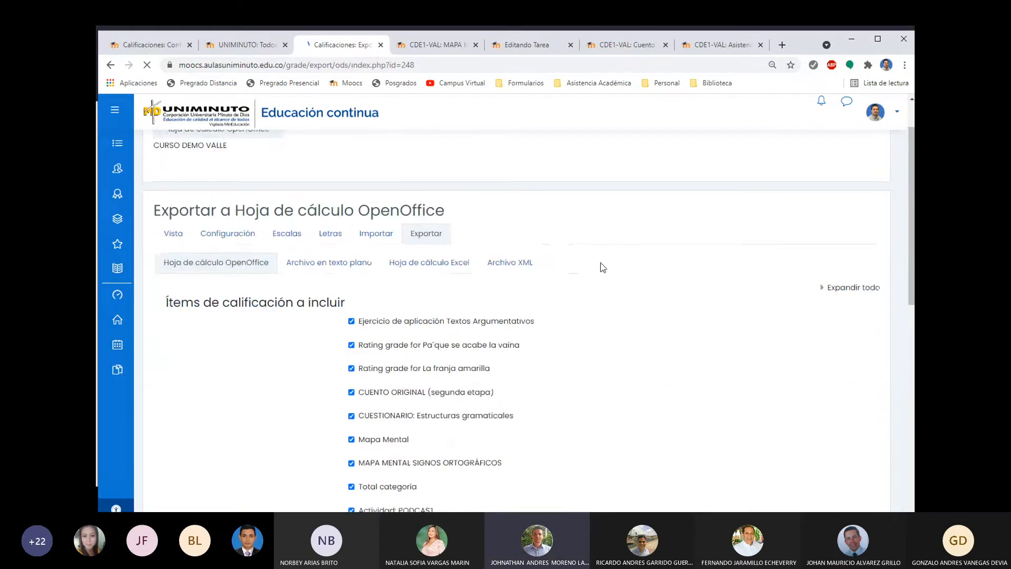
Expand Opciones de los formatos de exportación on the OpenOffice export and review its settings together with the grade items to include
scroll(611, 263, down, 2)
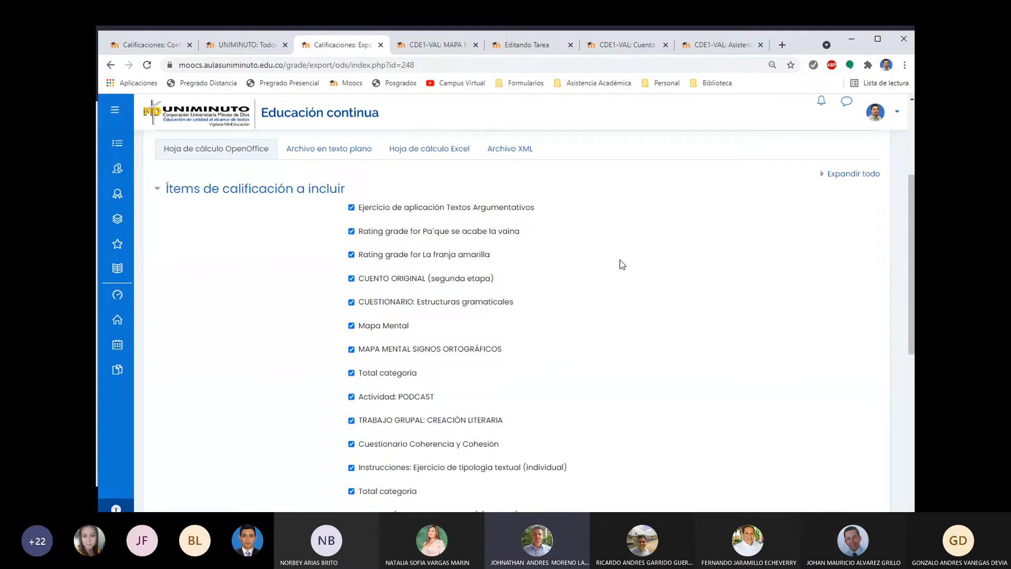
scroll(620, 260, down, 6)
click(157, 391)
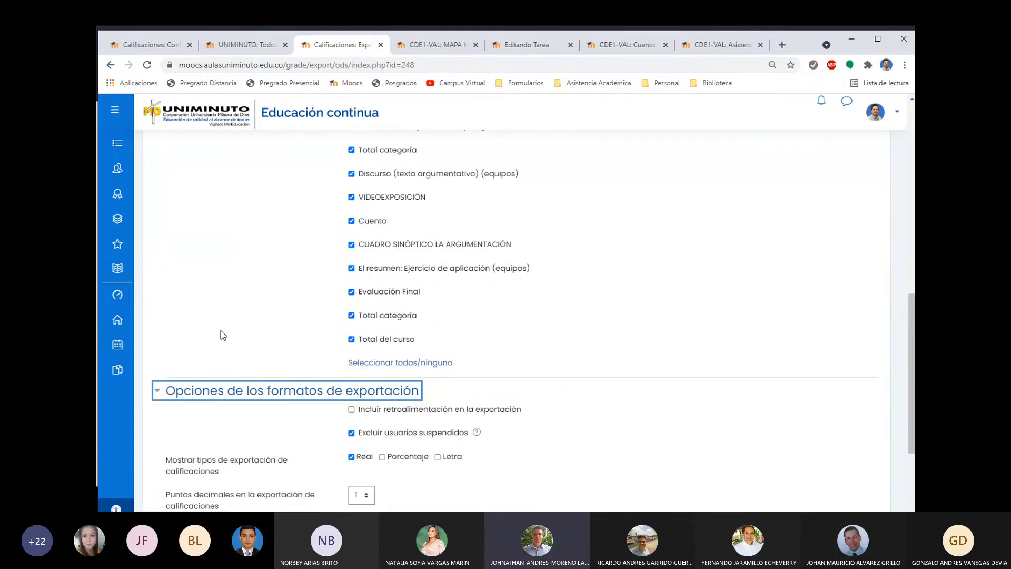
scroll(268, 320, down, 2)
scroll(625, 313, up, 1)
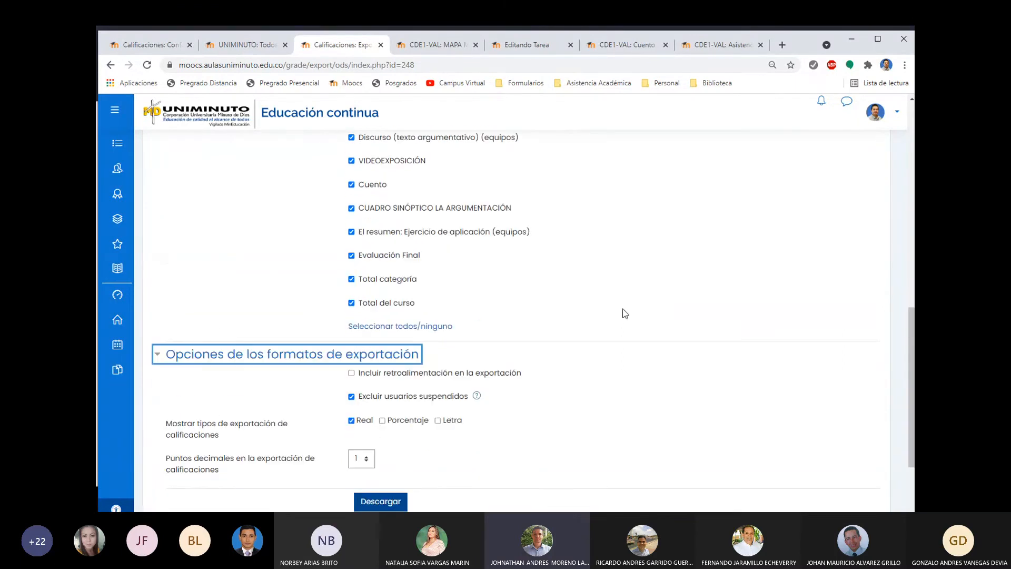
scroll(625, 313, up, 5)
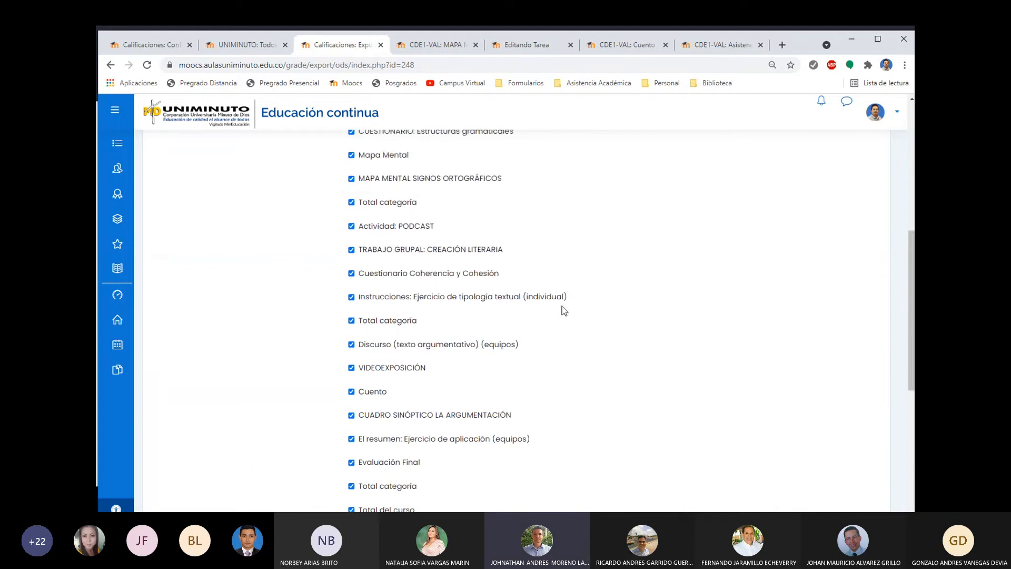
scroll(564, 309, up, 2)
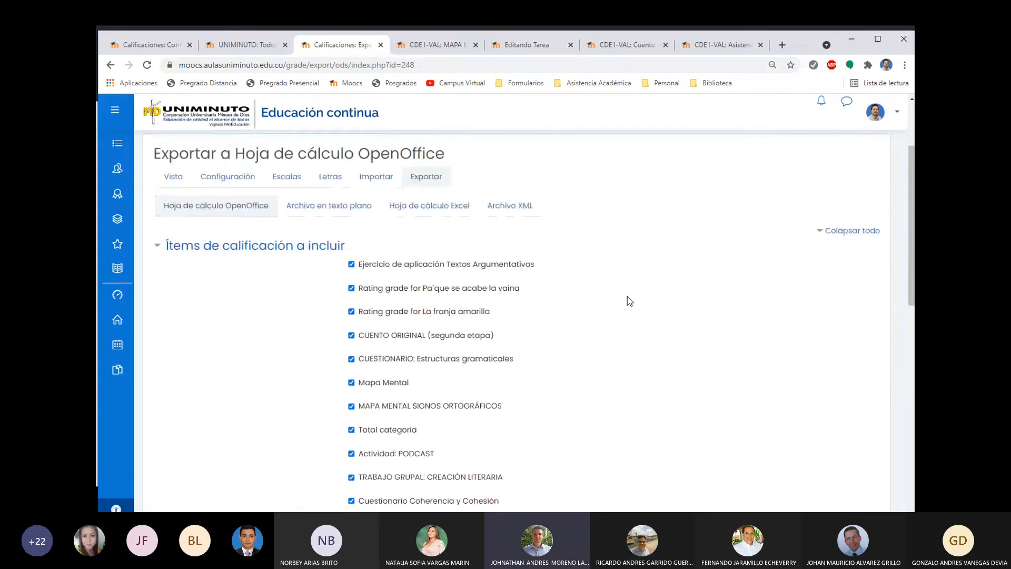
scroll(627, 296, down, 1)
scroll(627, 296, up, 1)
scroll(627, 296, up, 1)
Open the export to Hoja de cálculo Excel and look over its grade items to include
click(428, 262)
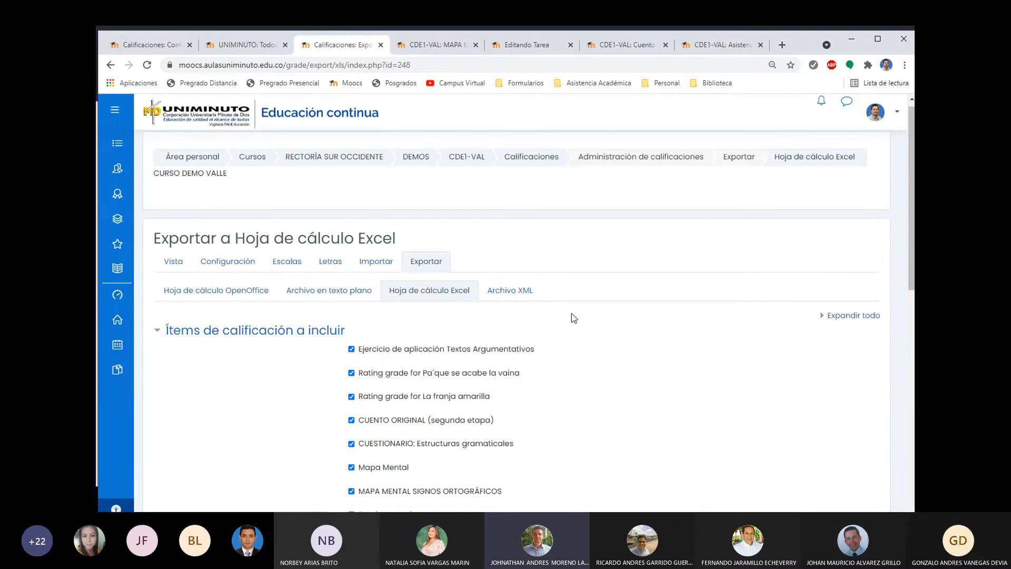
scroll(574, 317, down, 3)
scroll(371, 204, down, 1)
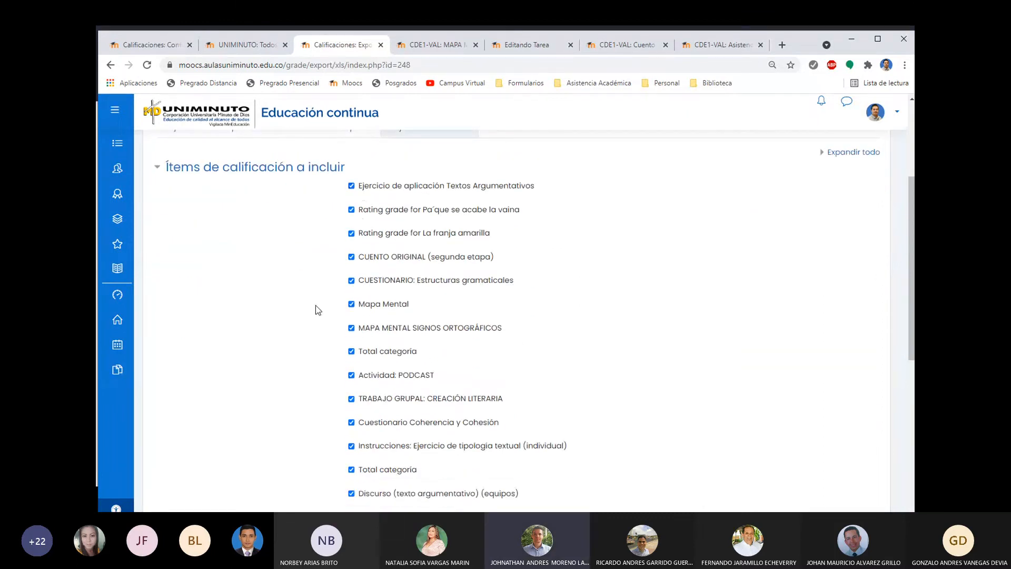
scroll(315, 306, down, 3)
scroll(315, 306, up, 4)
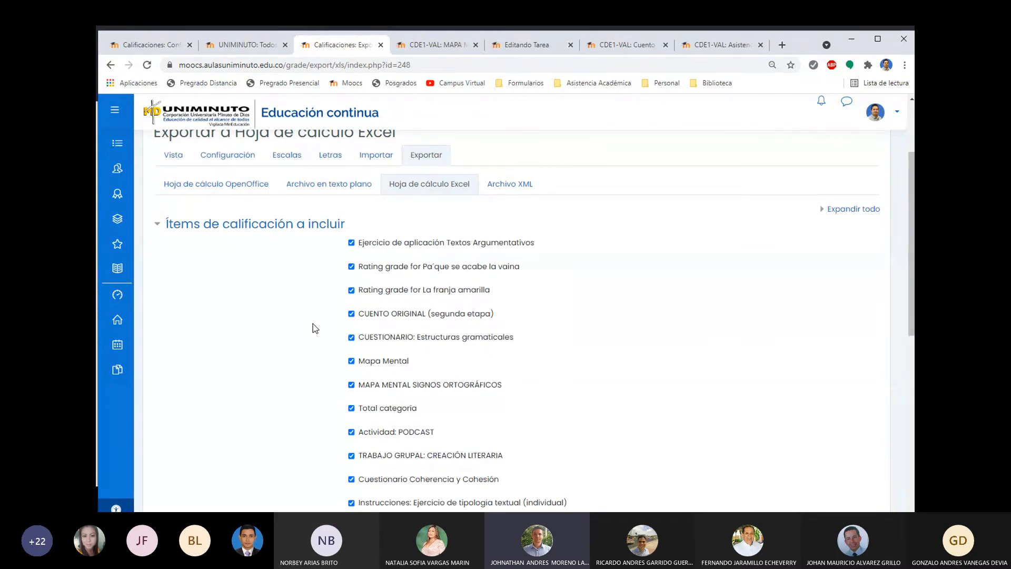
scroll(314, 321, down, 1)
scroll(335, 305, up, 1)
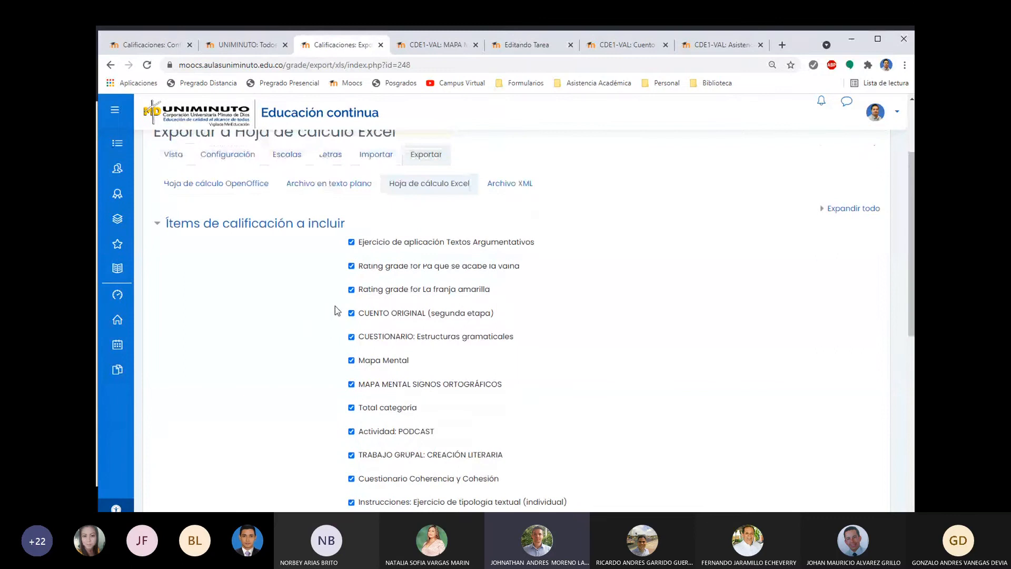
Expand Opciones de los formatos de exportación on the Excel export and review the settings down to the download option
scroll(335, 305, down, 3)
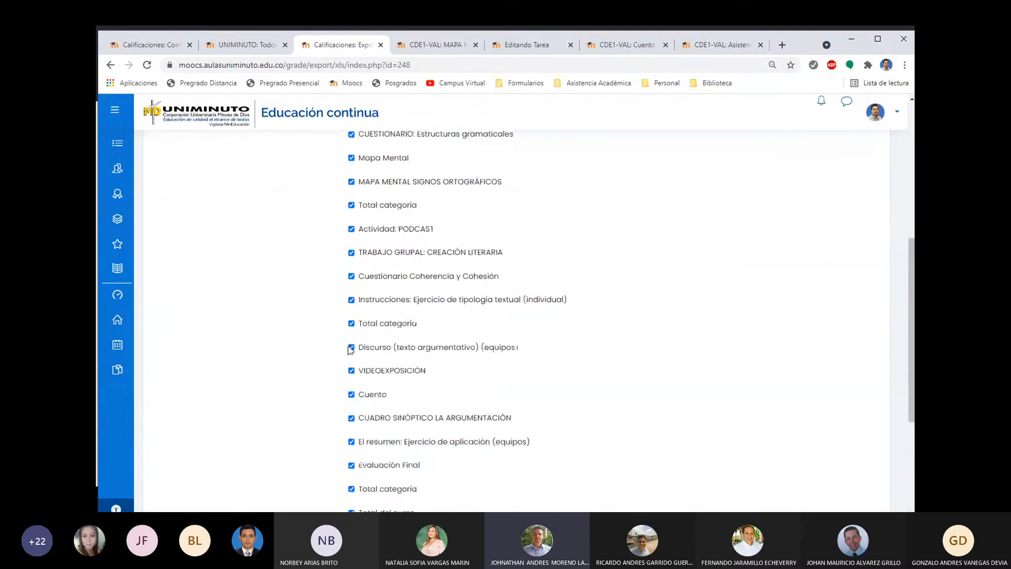
scroll(350, 349, down, 2)
click(261, 367)
scroll(408, 340, down, 2)
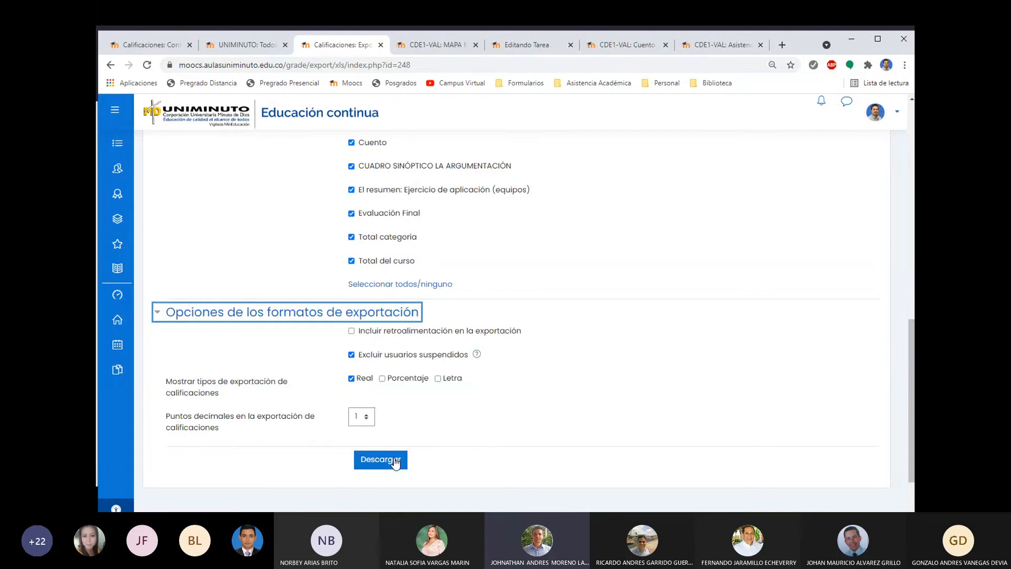
Return to the Informe del calificador and look over the participant filters and first grade columns
scroll(396, 462, up, 10)
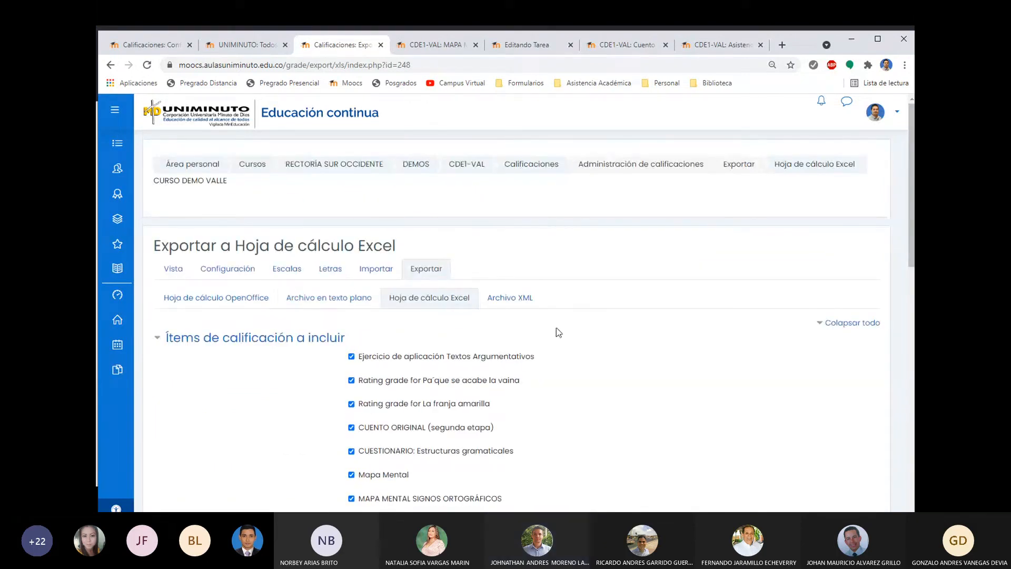
click(168, 270)
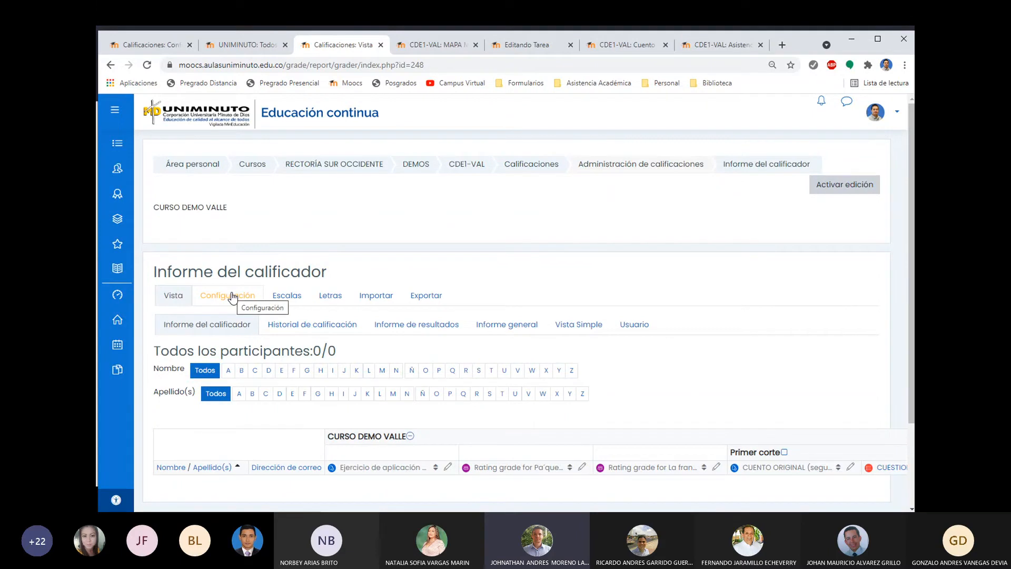
scroll(500, 346, down, 1)
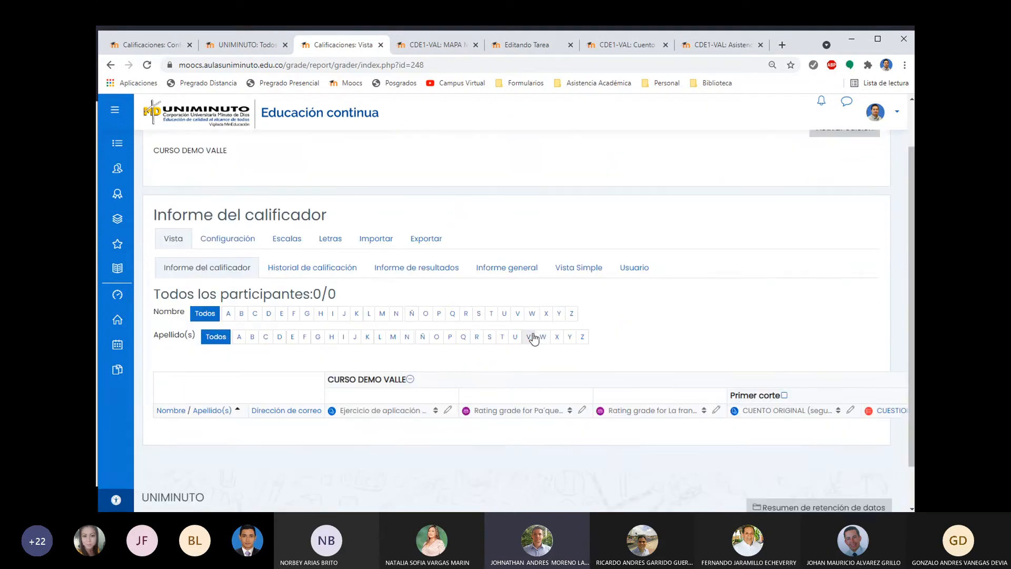
scroll(537, 332, down, 1)
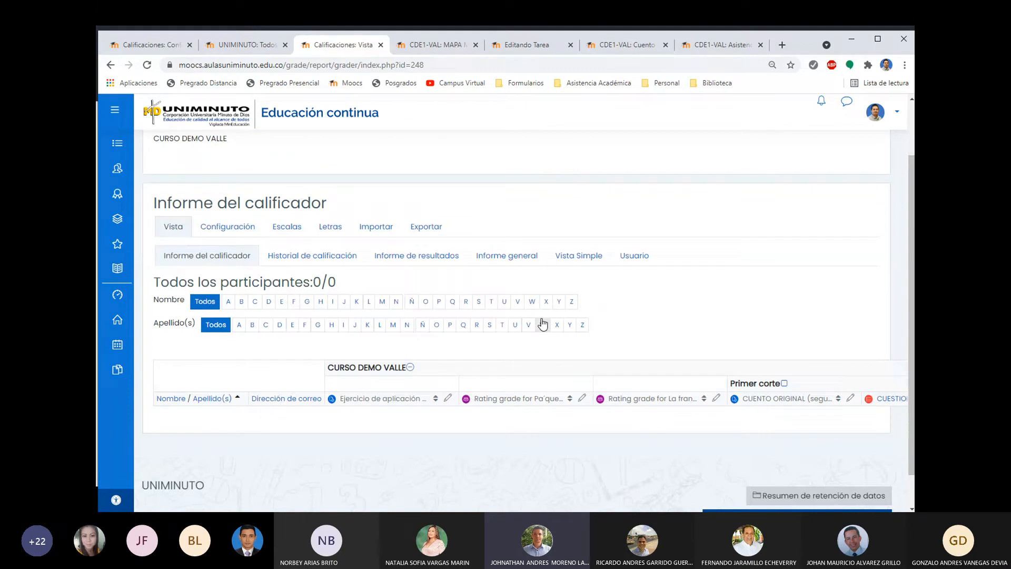
scroll(543, 323, down, 1)
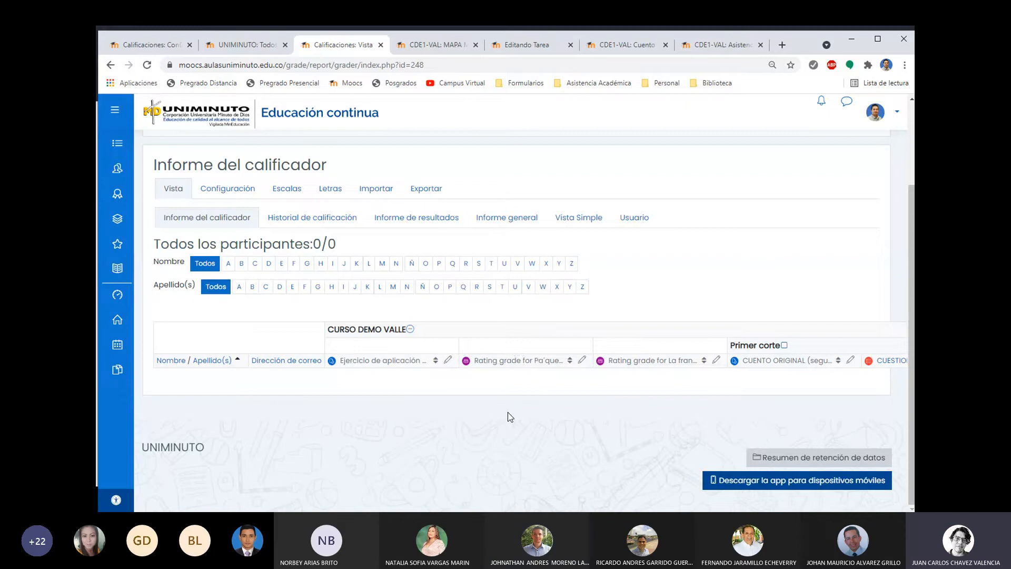
Check the grade items in Configuración Calificaciones and go back to the Informe del calificador
click(234, 191)
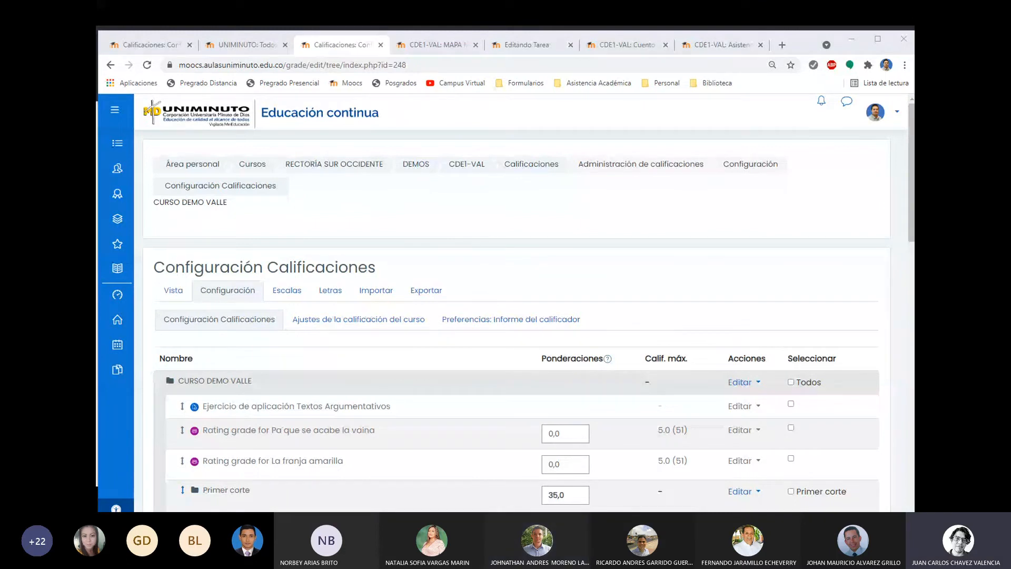
scroll(168, 181, down, 2)
click(167, 181)
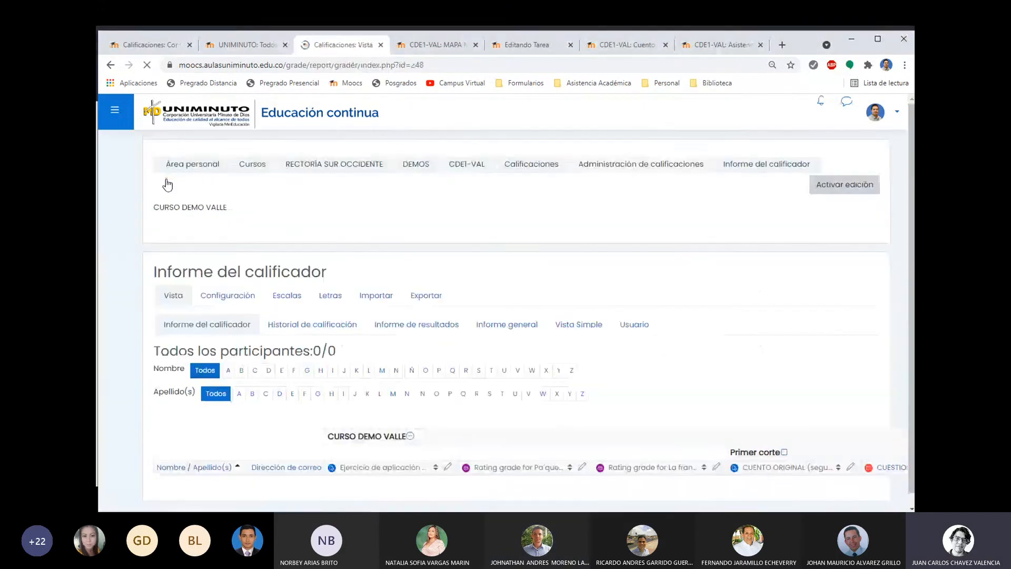
Examine the grader report up to Total Segundo corte, outline that column with a green rectangle, and clear the annotation
scroll(711, 283, down, 2)
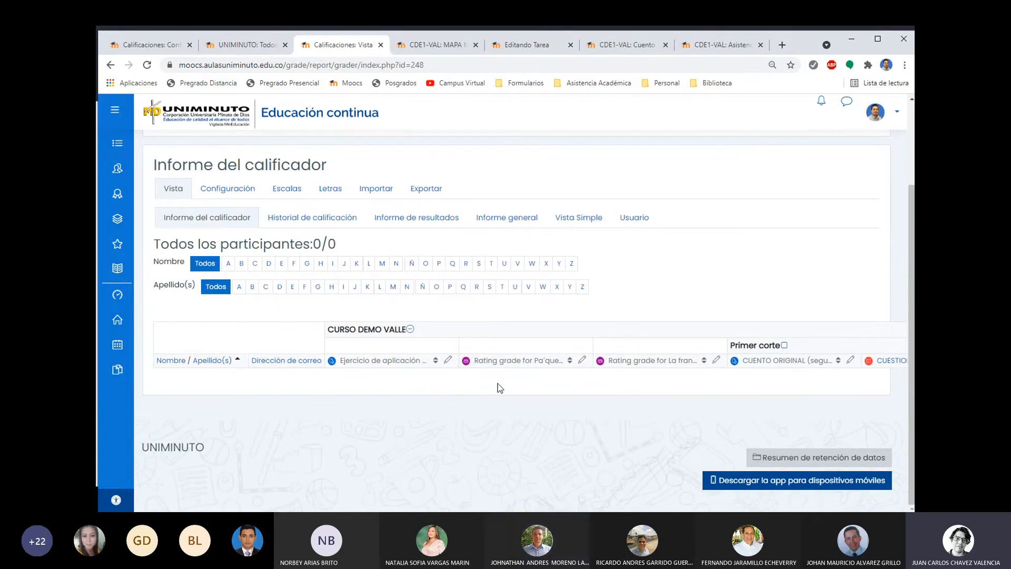
scroll(500, 389, right, 15)
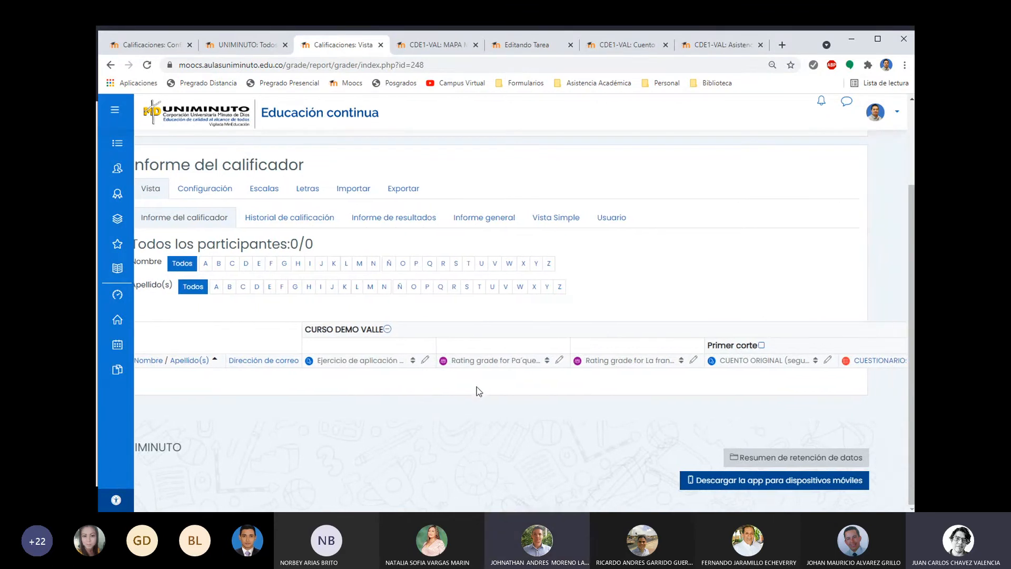
scroll(513, 400, right, 5)
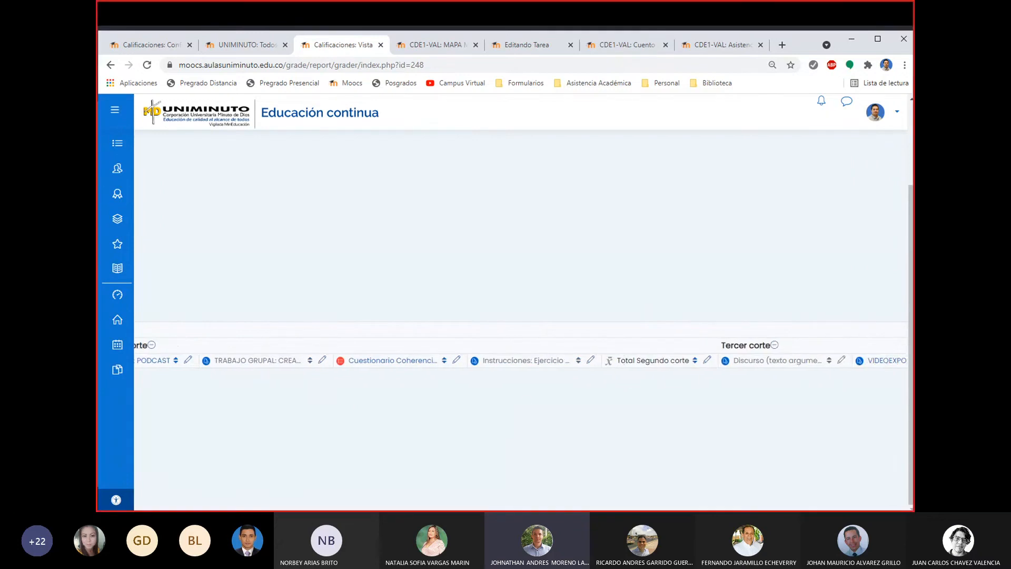
mouse_move(604, 349)
mouse_down()
mouse_move(612, 373)
mouse_move(706, 390)
mouse_move(717, 418)
mouse_up()
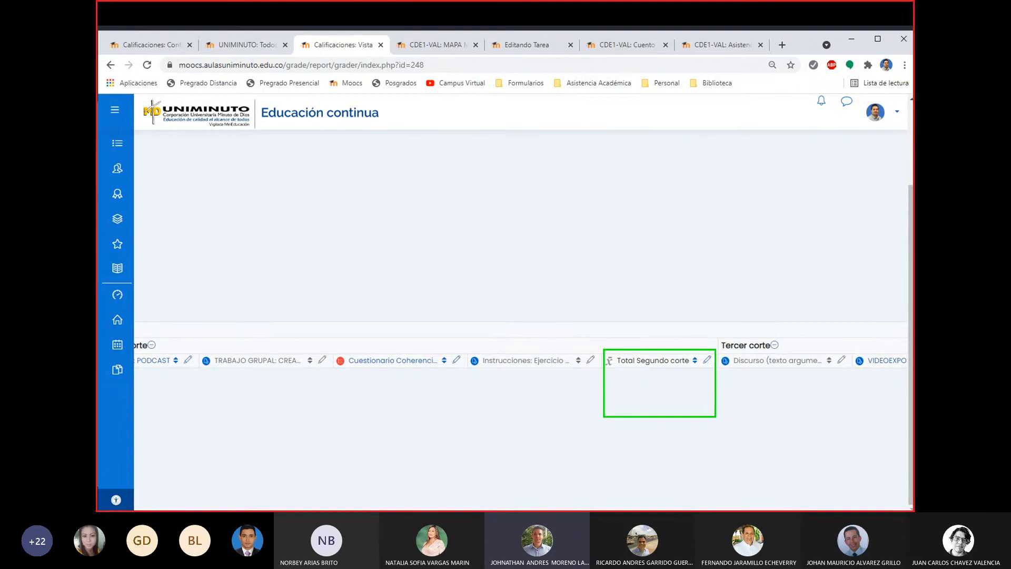
key(Escape)
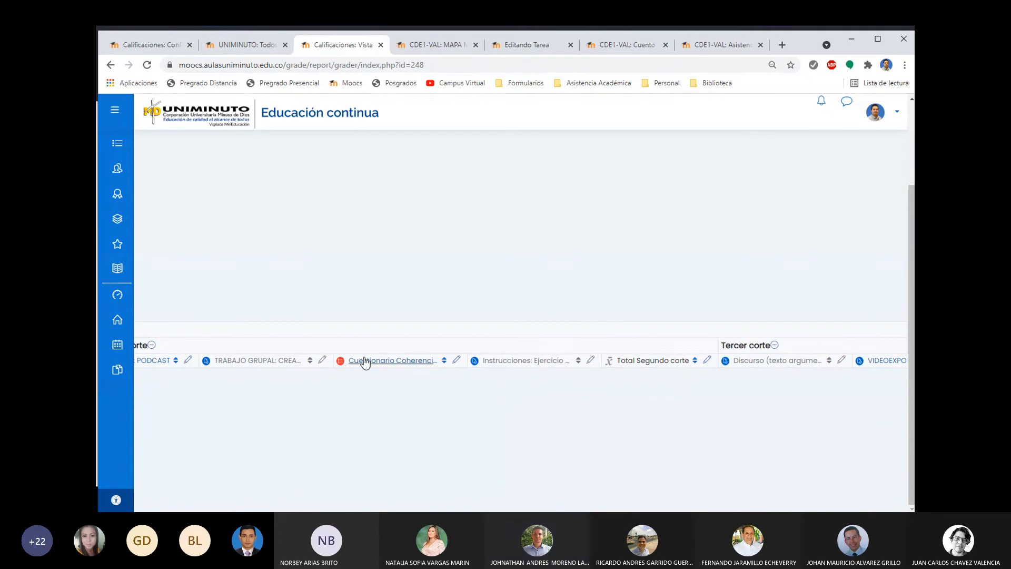
Examine the grader report columns from Segundo corte back to the Primer corte activities
key(Left)
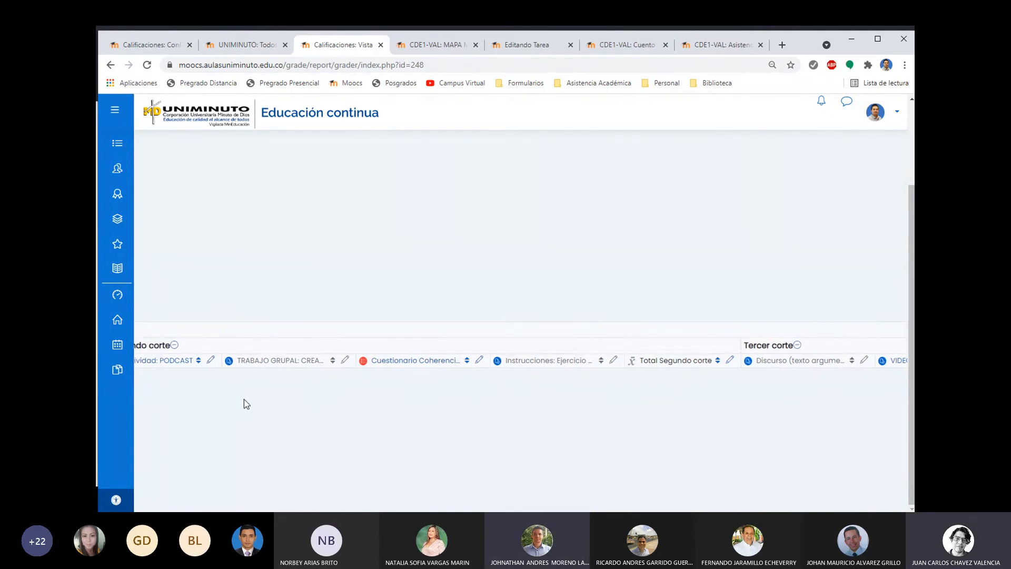
scroll(246, 404, left, 8)
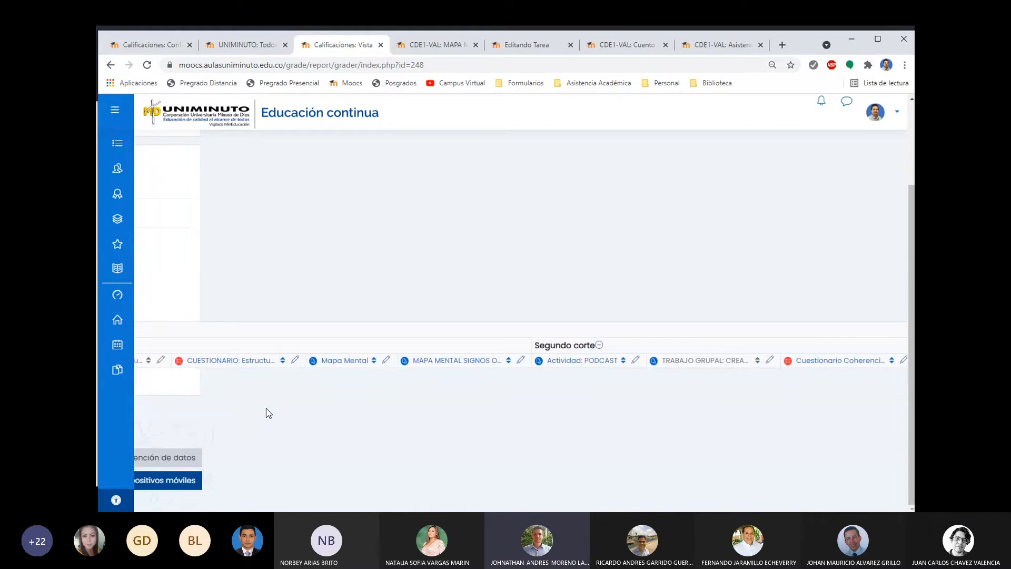
scroll(269, 413, left, 1)
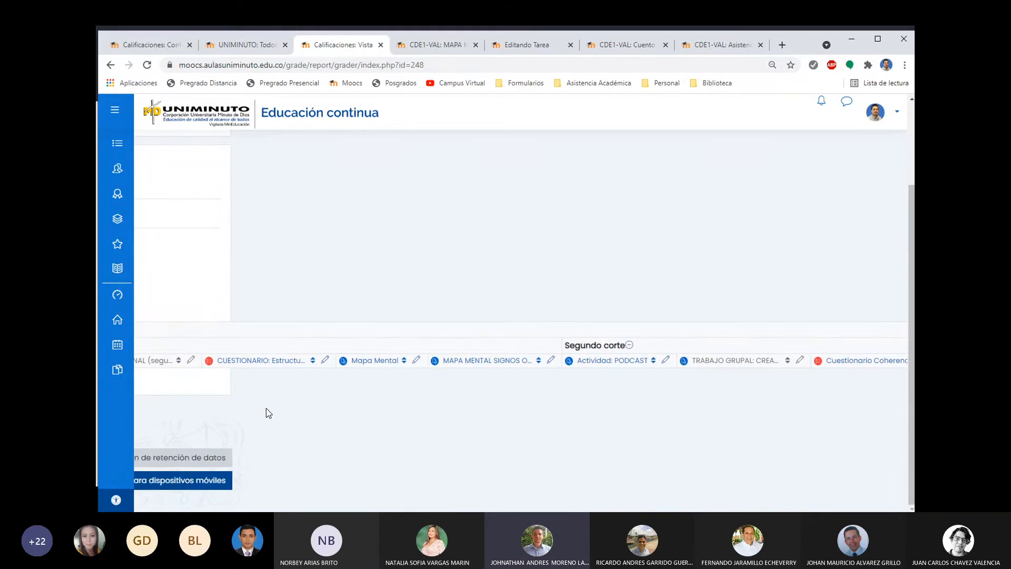
scroll(311, 421, left, 1)
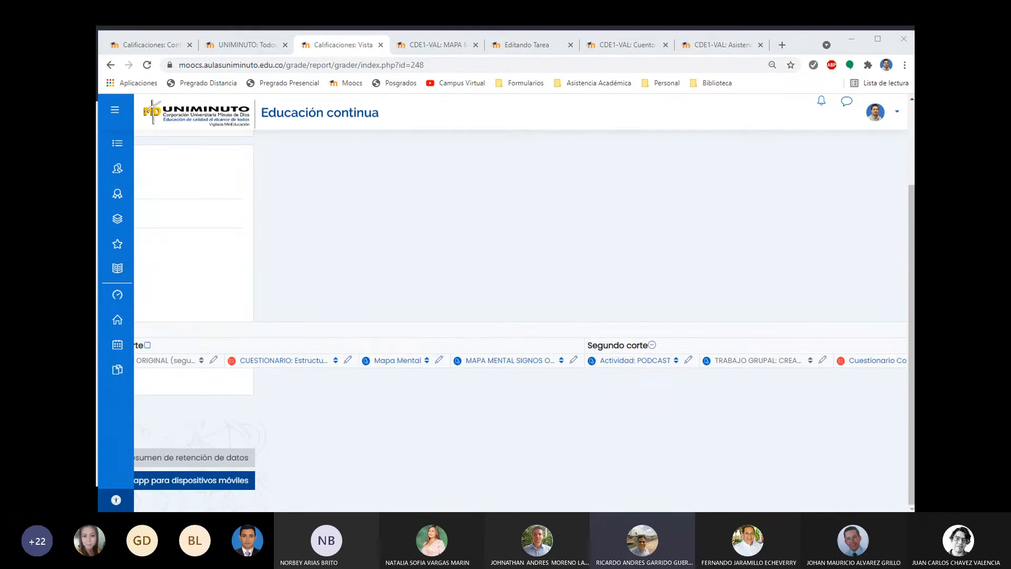
Open the Vista Simple of the Mapa Mental grade item and examine its grading columns and bulk insert options
click(441, 360)
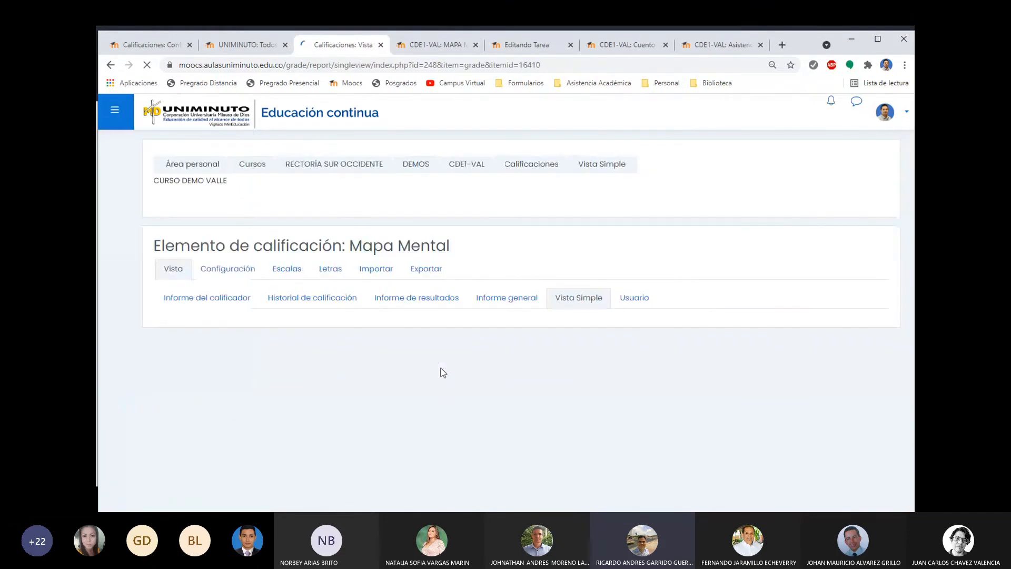
scroll(550, 307, down, 2)
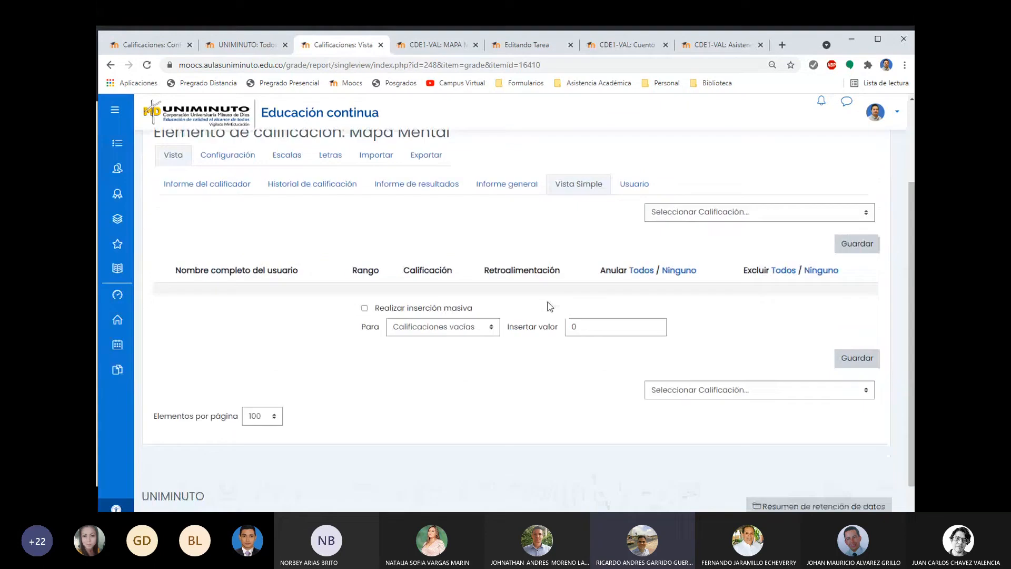
scroll(551, 307, down, 1)
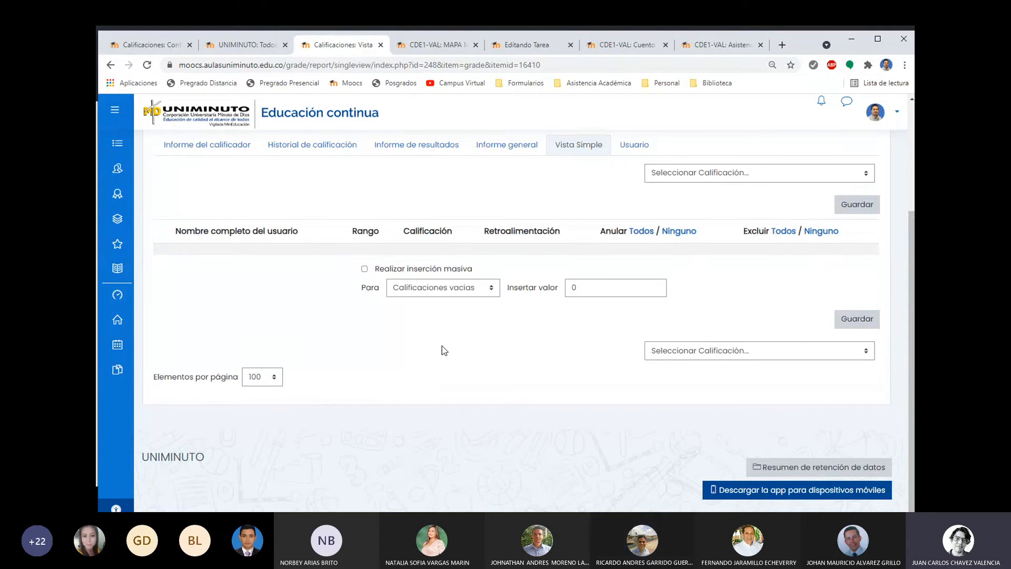
scroll(442, 346, up, 1)
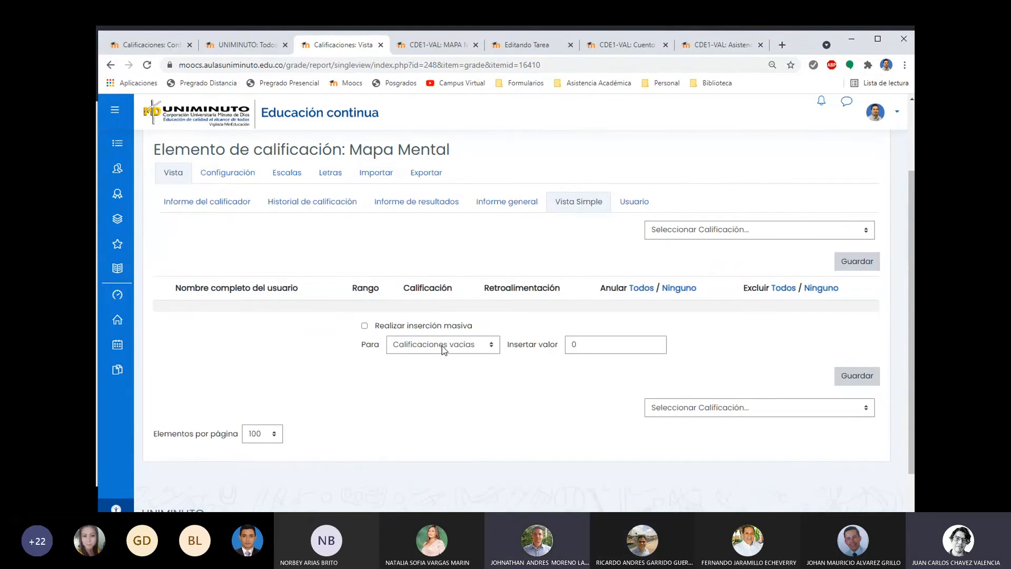
scroll(471, 404, down, 1)
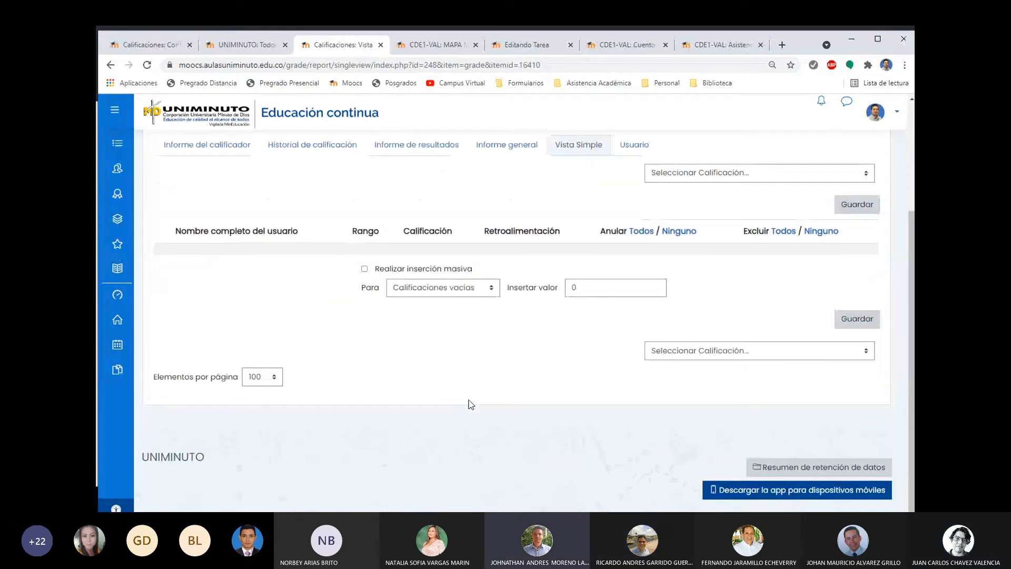
scroll(466, 366, up, 1)
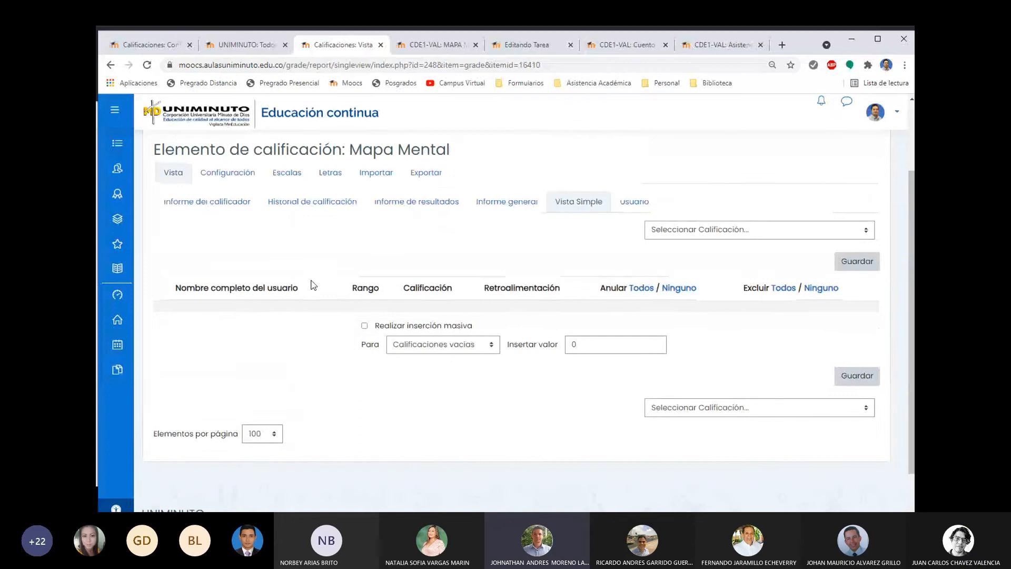
Leave the Mapa Mental view through the Informe del calificador and open Configuración Calificaciones
click(109, 66)
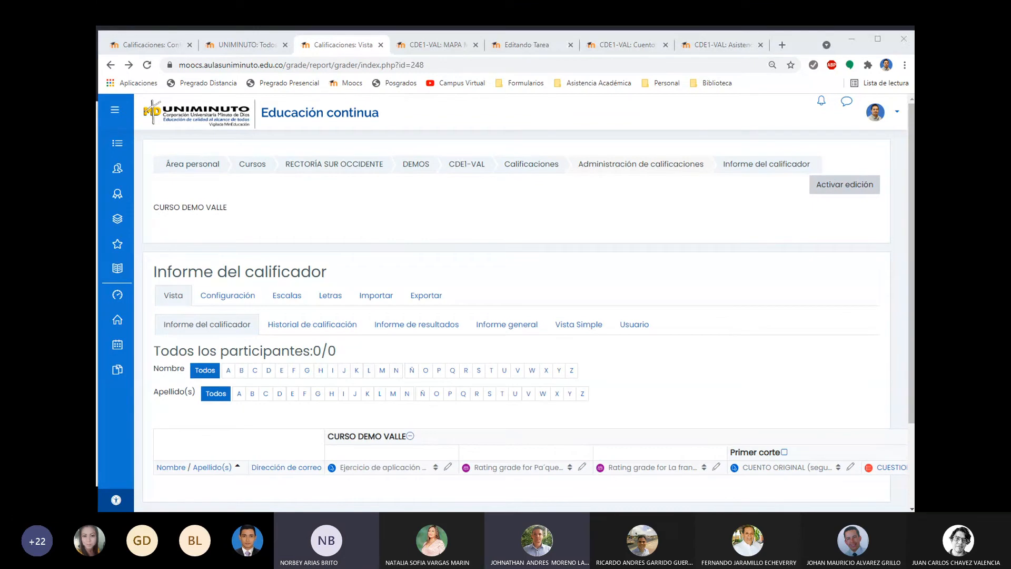
click(234, 296)
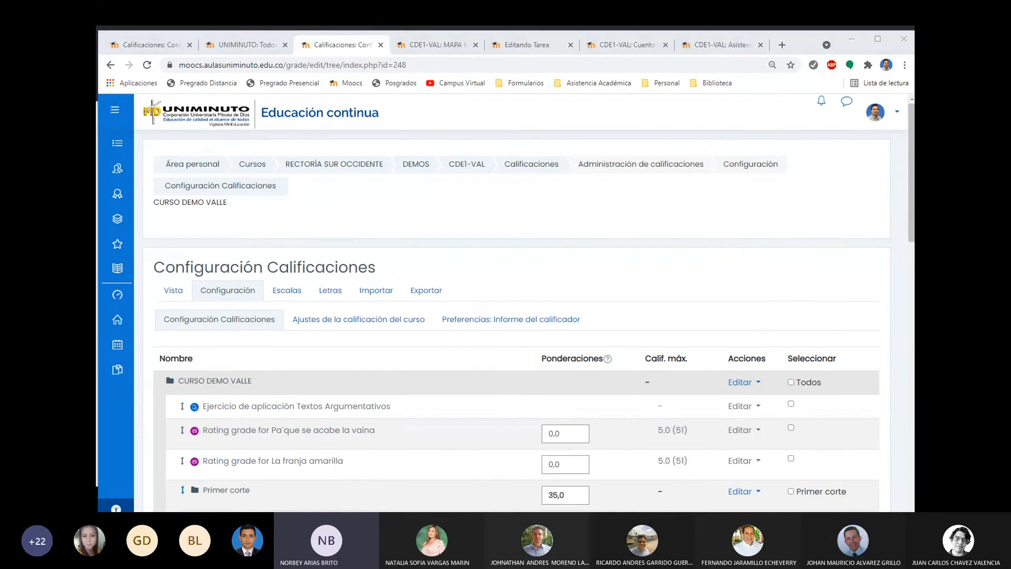
Examine the Ponderaciones and maximum grades of the Primer corte and Segundo corte categories and their activities
scroll(516, 315, down, 3)
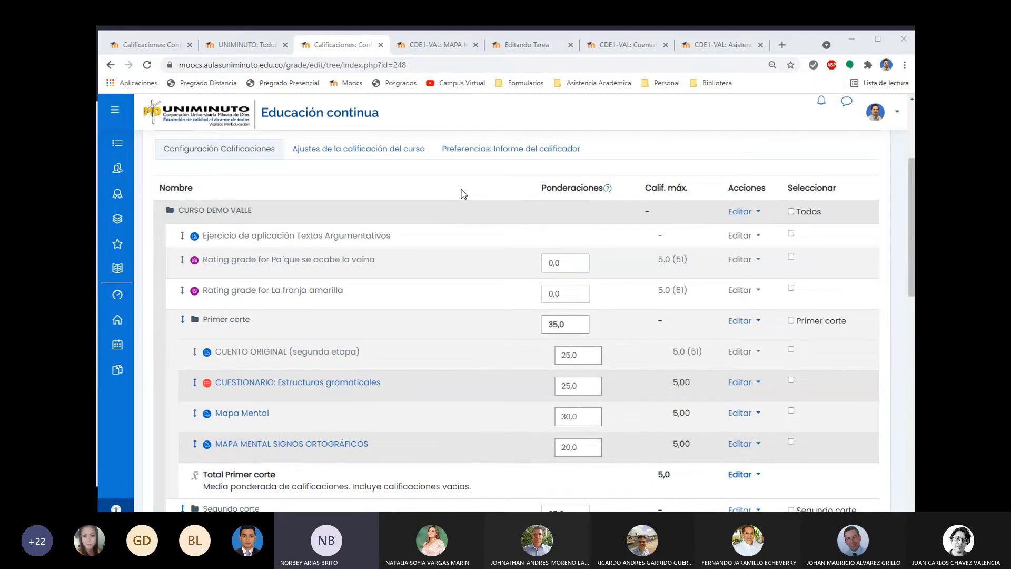
scroll(463, 193, down, 1)
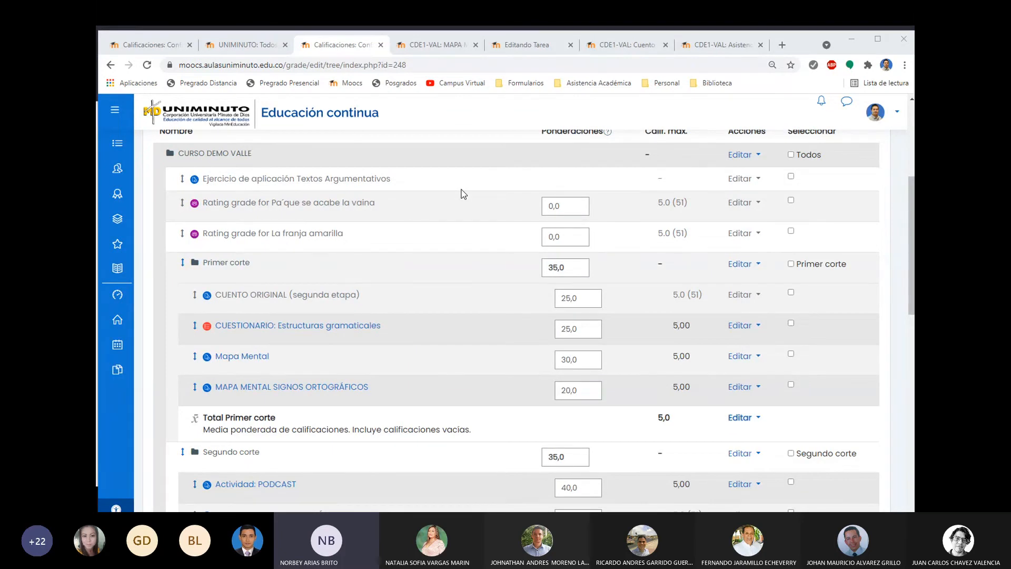
scroll(449, 203, down, 1)
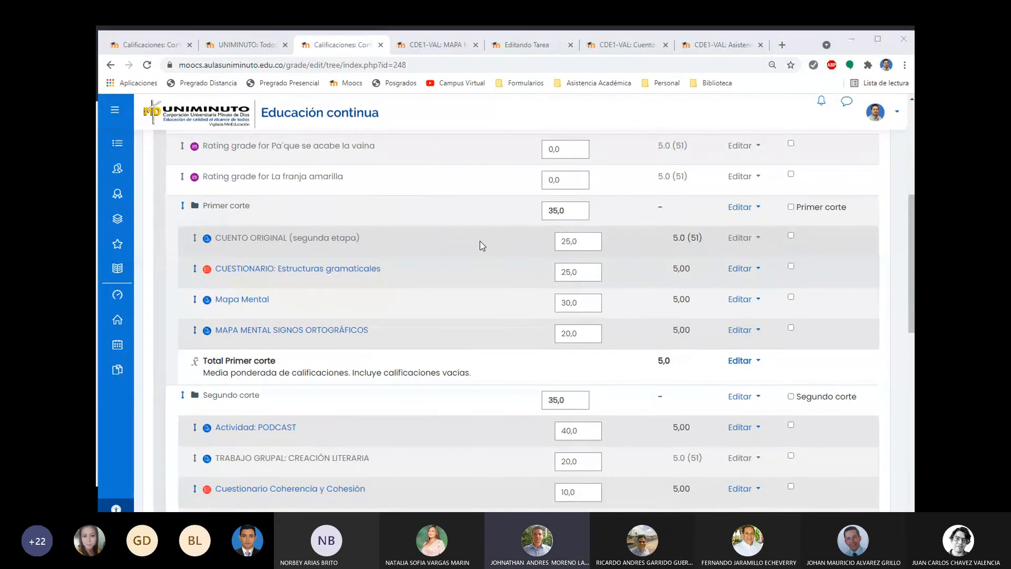
scroll(459, 237, down, 1)
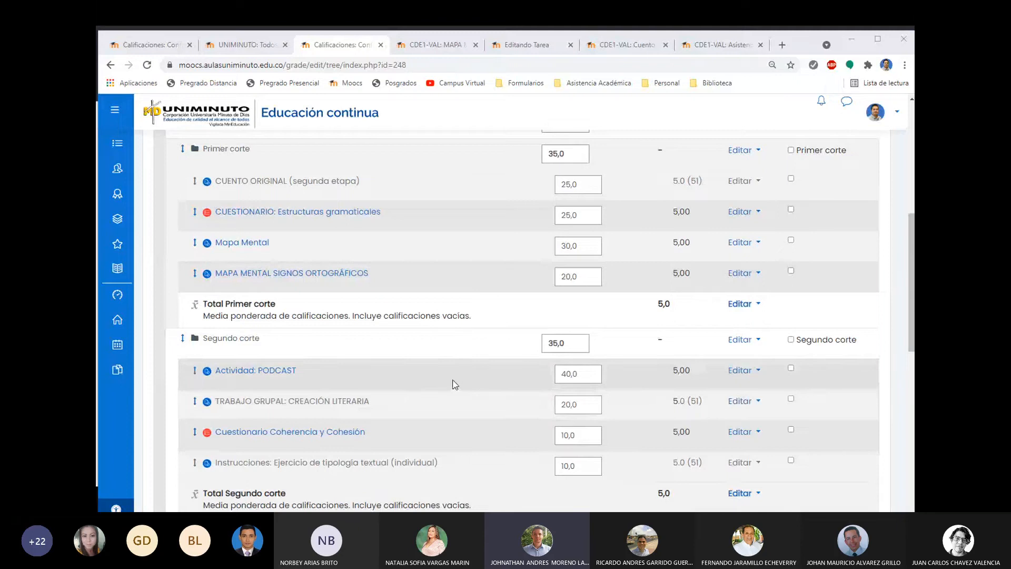
scroll(455, 384, up, 1)
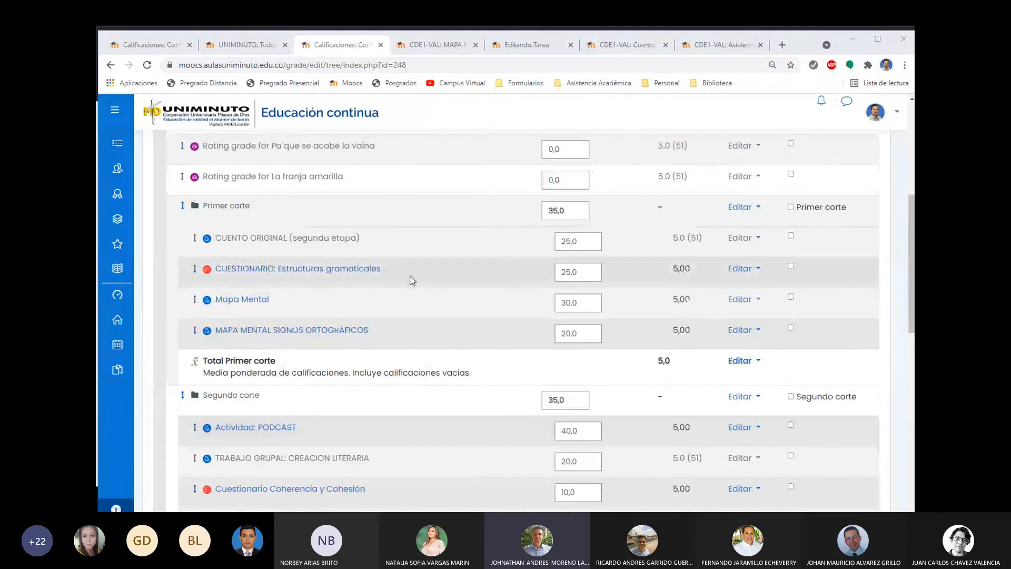
click(595, 241)
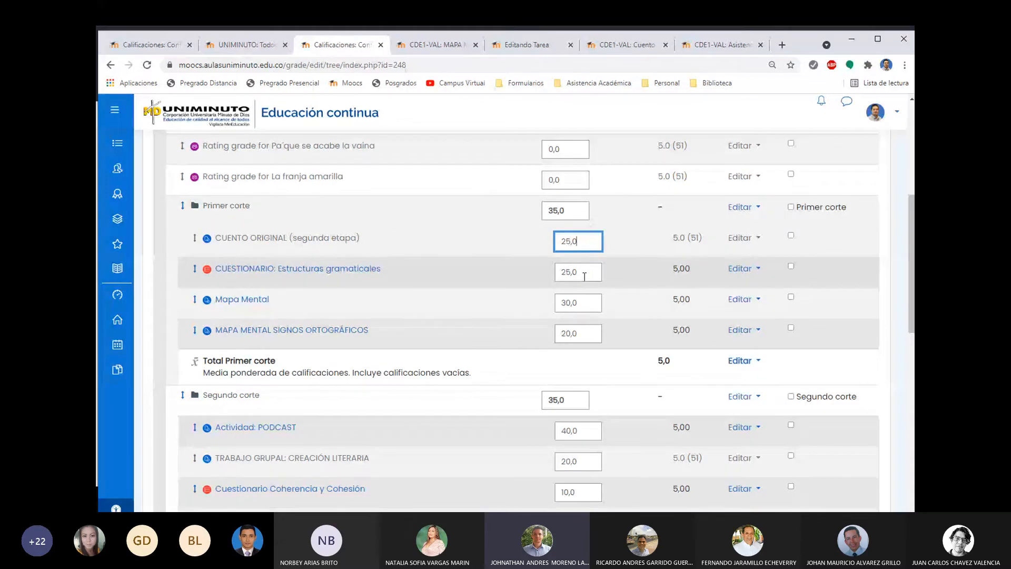
Examine the Tercer corte activities and their weights down to the Evaluación Final and the Total del curso
scroll(457, 275, down, 2)
scroll(458, 278, down, 1)
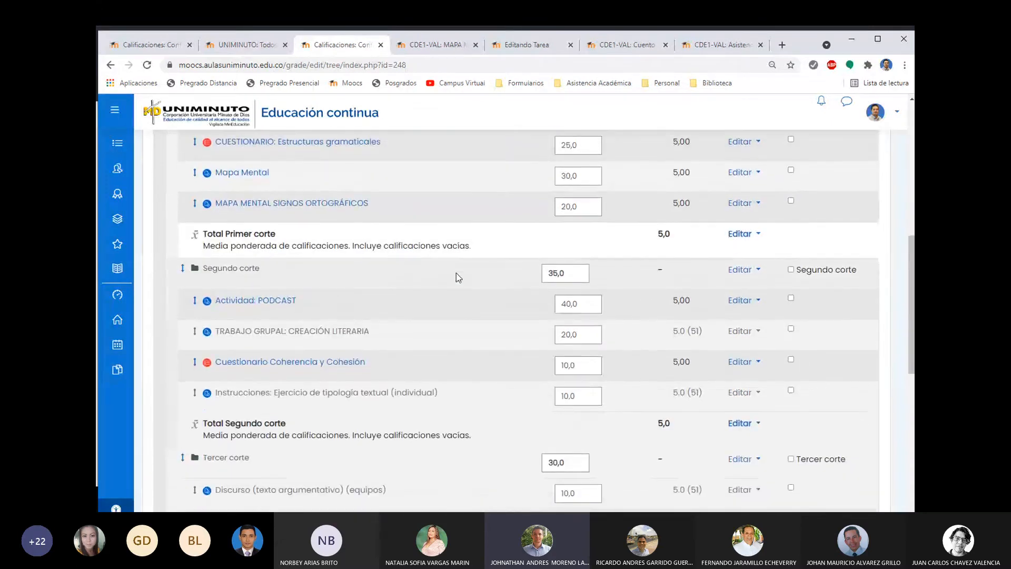
scroll(456, 272, down, 4)
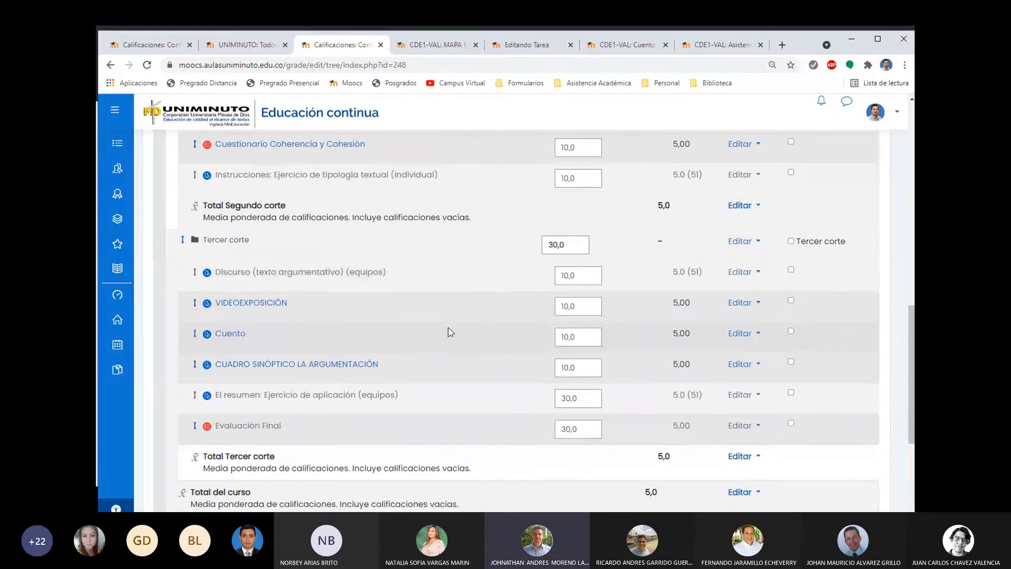
scroll(449, 332, down, 1)
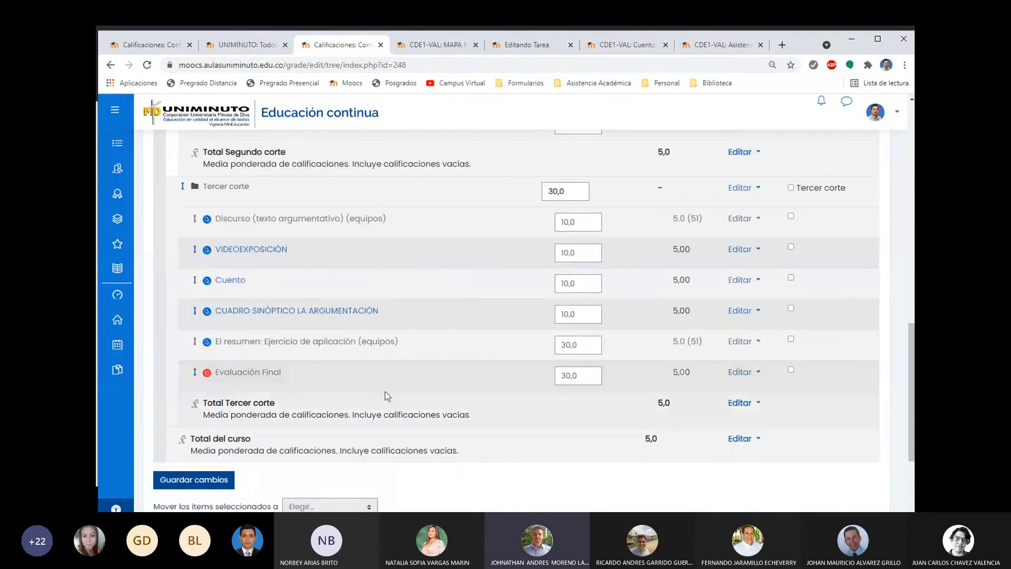
drag(585, 376, 549, 374)
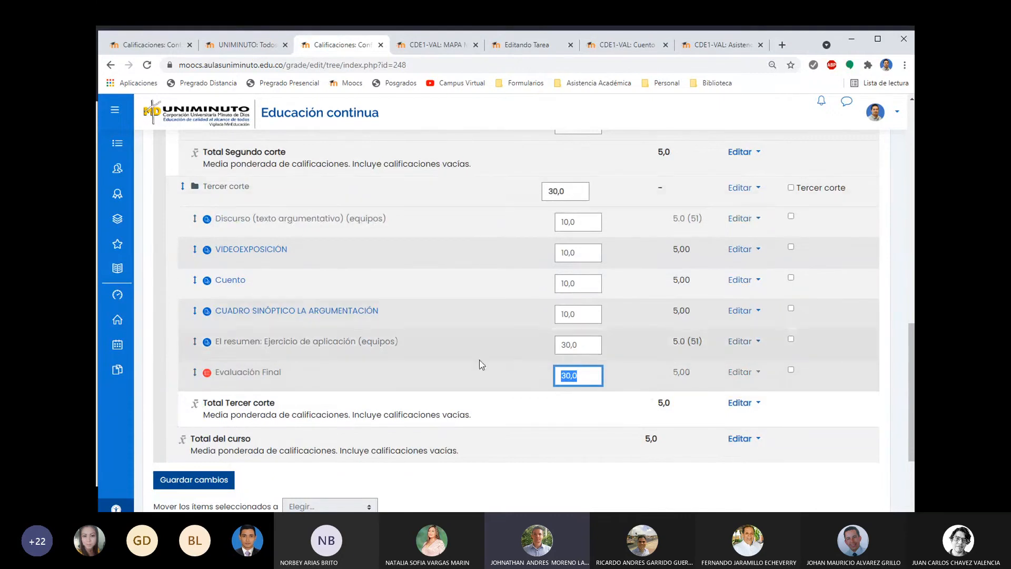
click(585, 376)
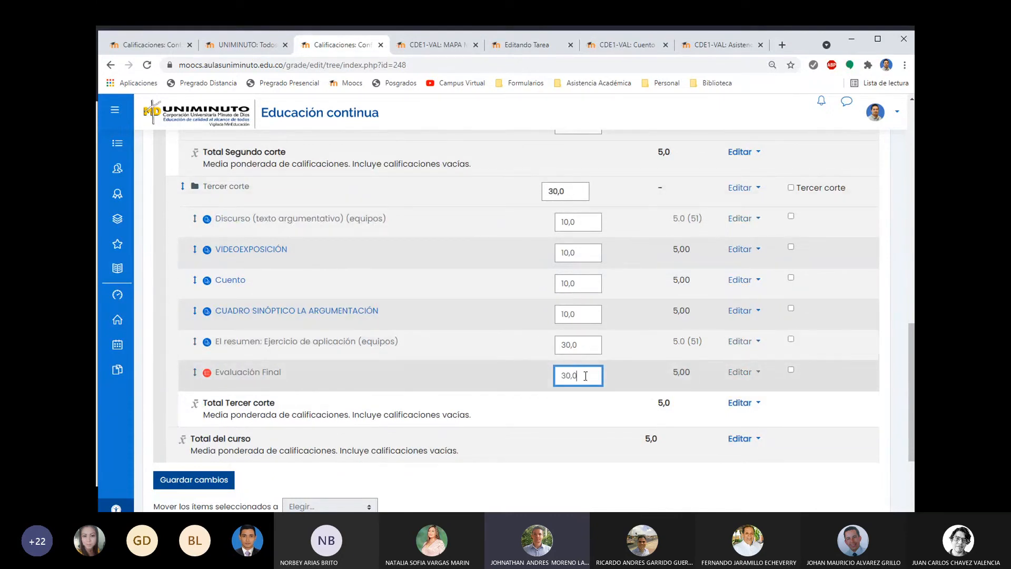
drag(585, 376, 543, 383)
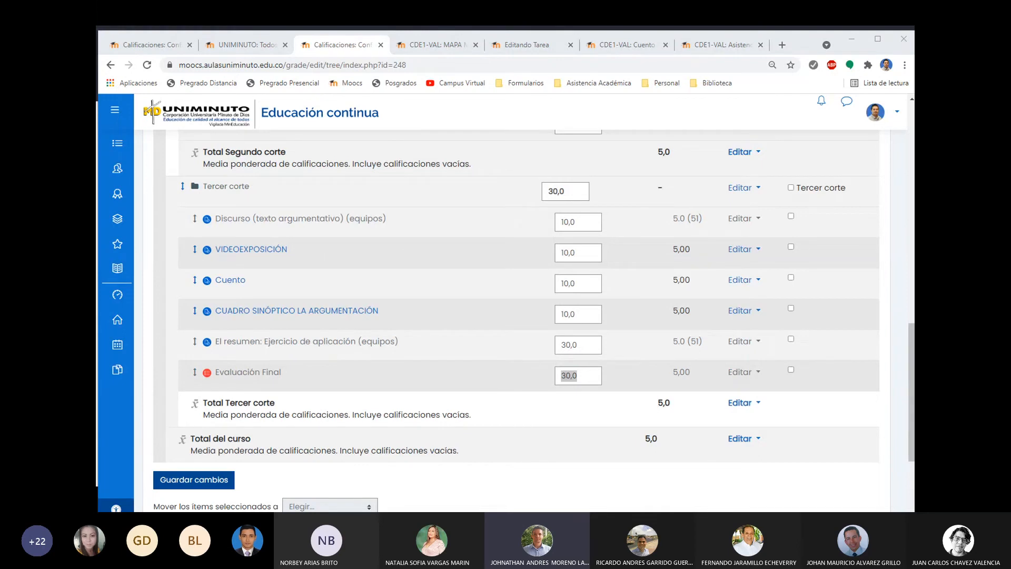
Open the CDE1-VAL course page in a new tab and open the Foro de novedades from its Comunicación section
scroll(501, 297, up, 5)
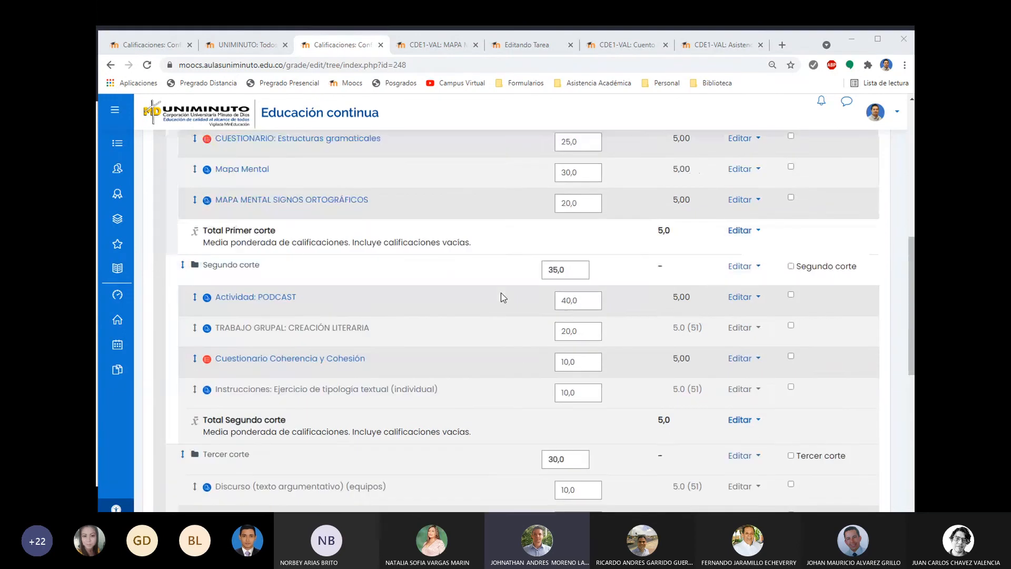
scroll(501, 298, up, 1)
scroll(504, 298, up, 6)
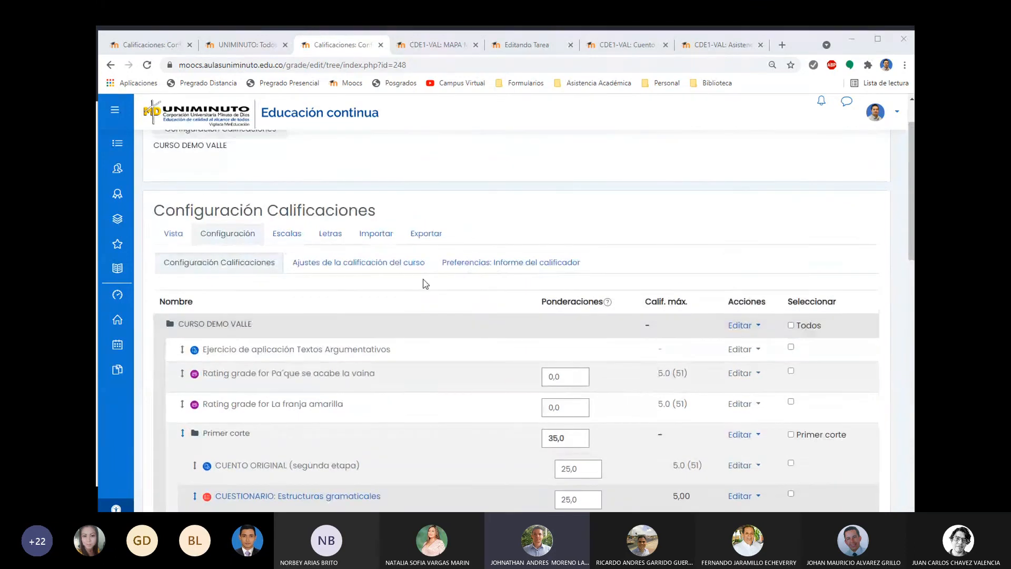
scroll(517, 272, up, 1)
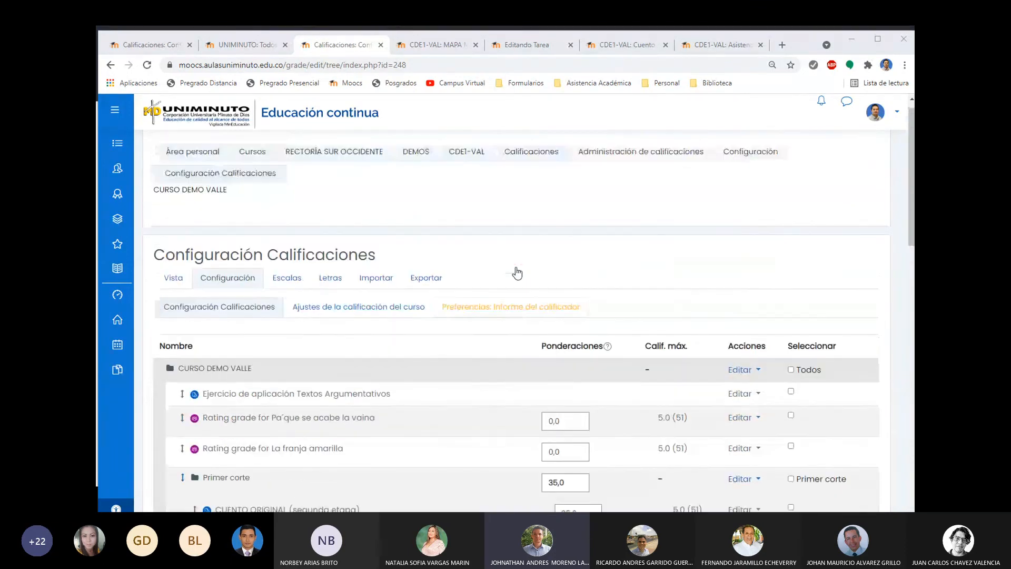
scroll(516, 272, up, 1)
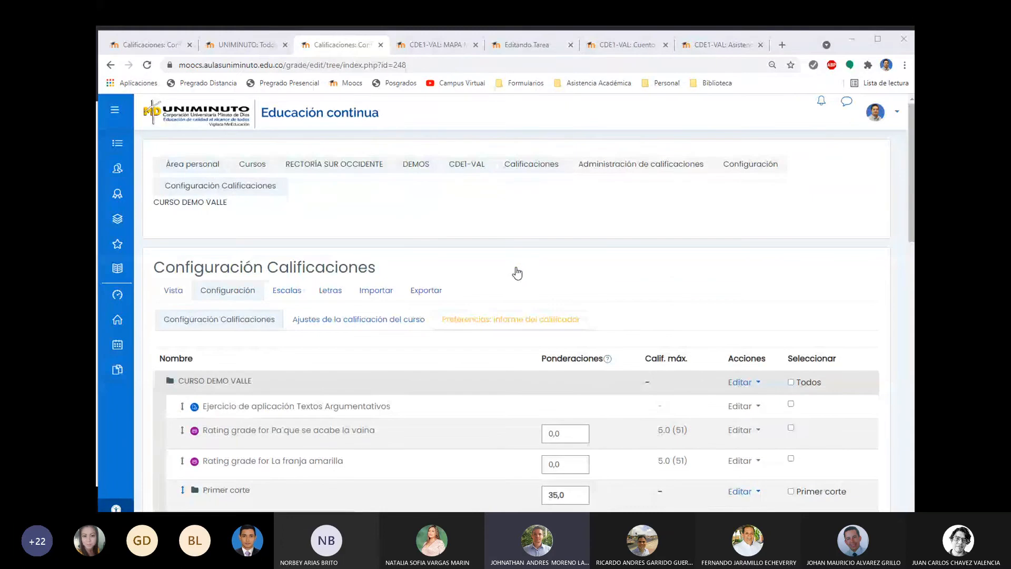
middle_click(467, 164)
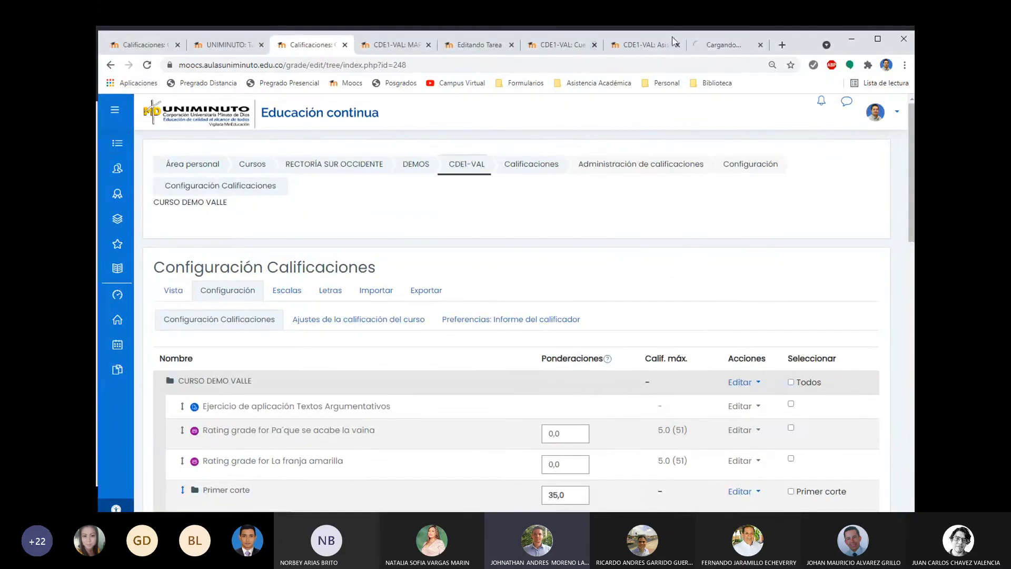
click(730, 48)
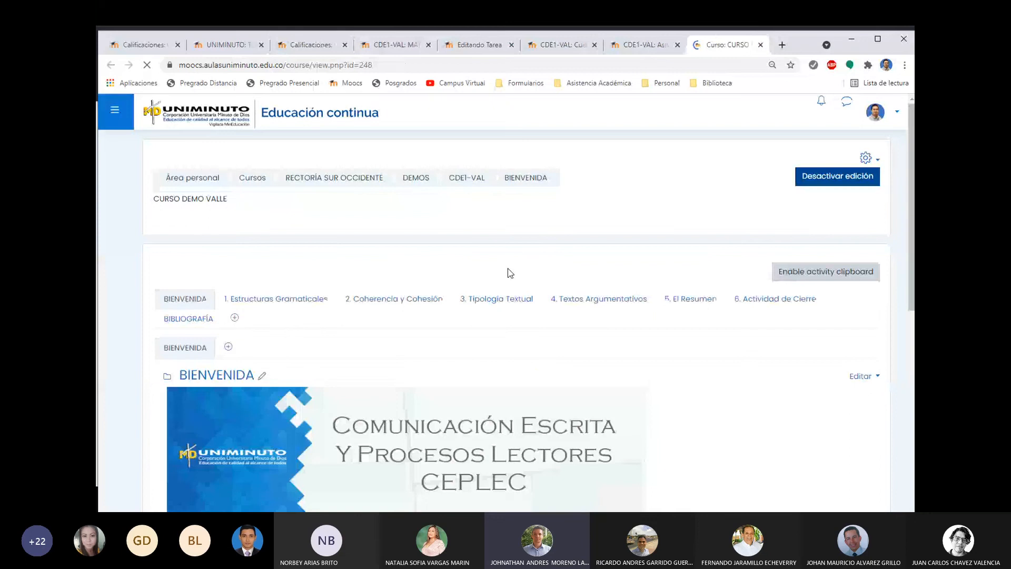
scroll(511, 273, down, 9)
scroll(521, 283, down, 7)
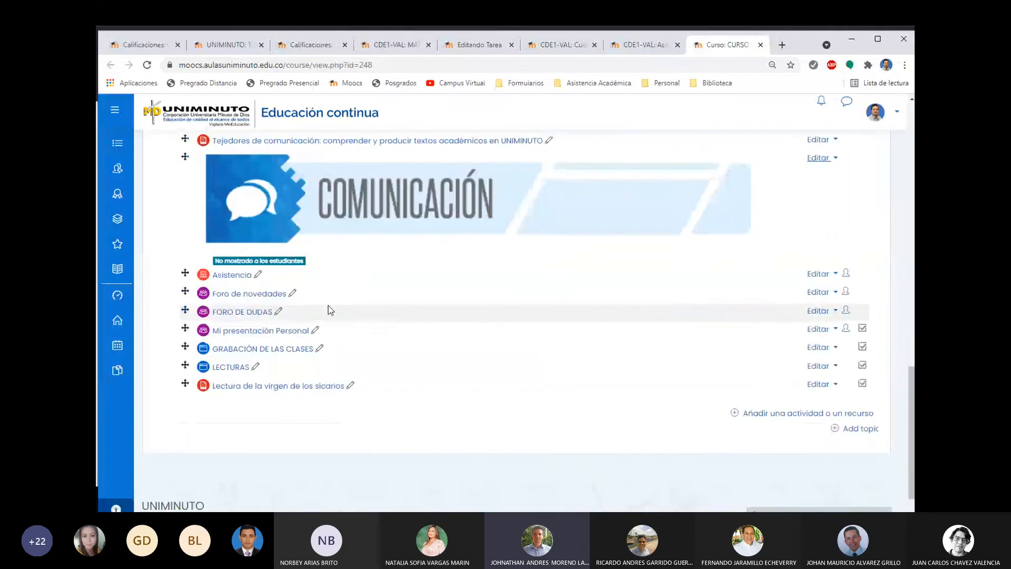
click(237, 293)
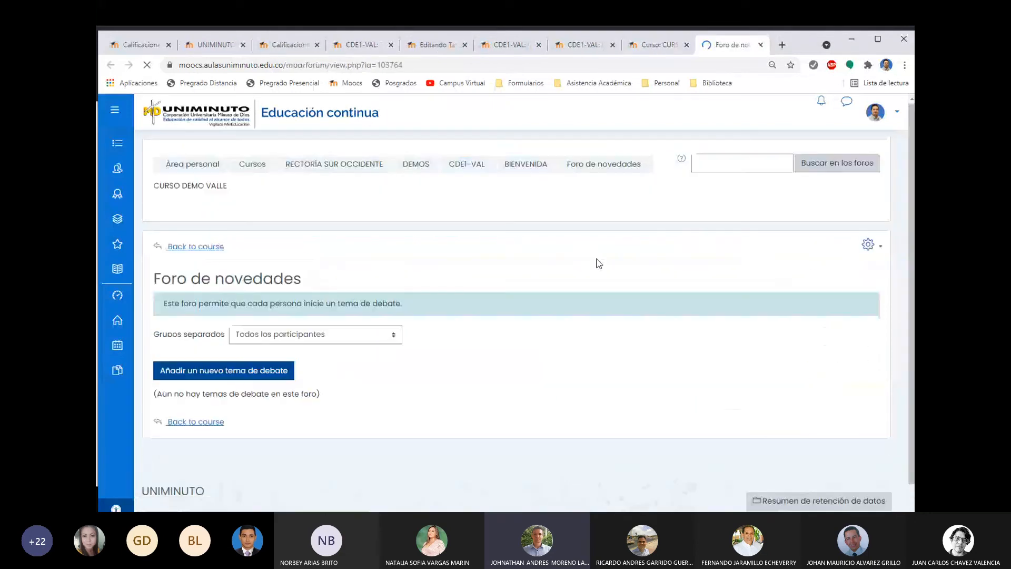
Start a new discussion topic with the subject Grabaciones in the Foro de novedades, and cancel it
scroll(352, 325, down, 2)
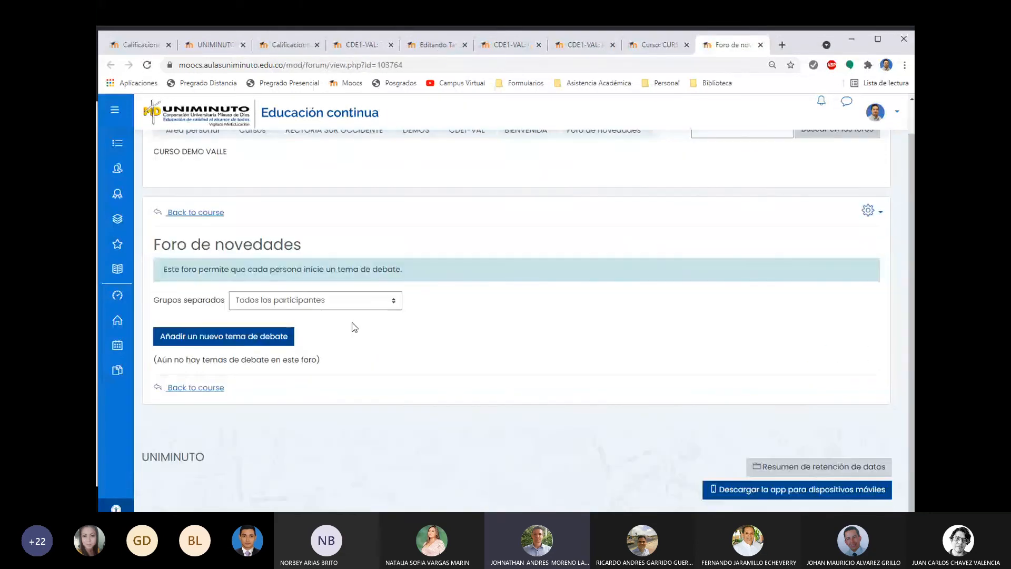
click(253, 342)
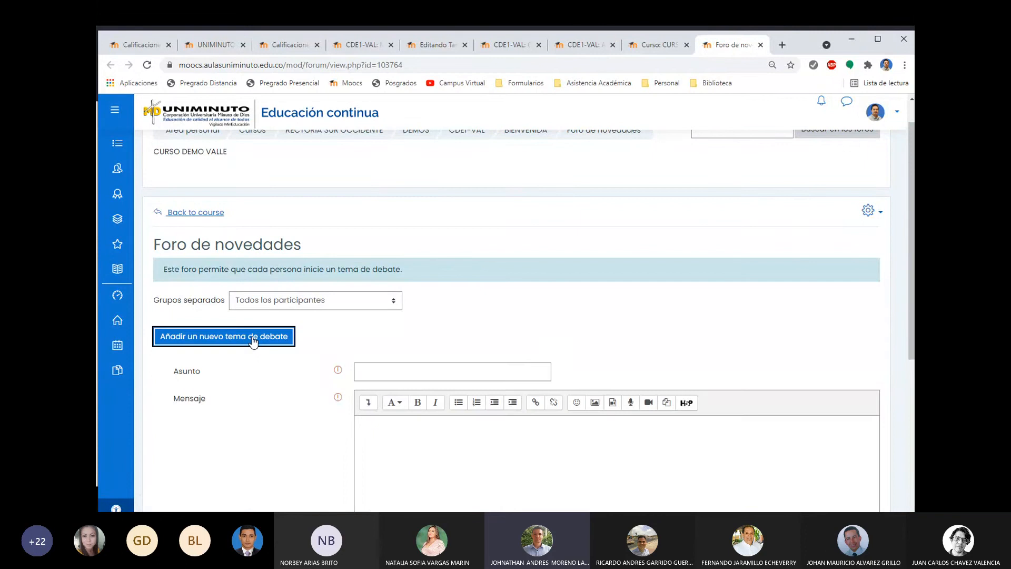
click(379, 377)
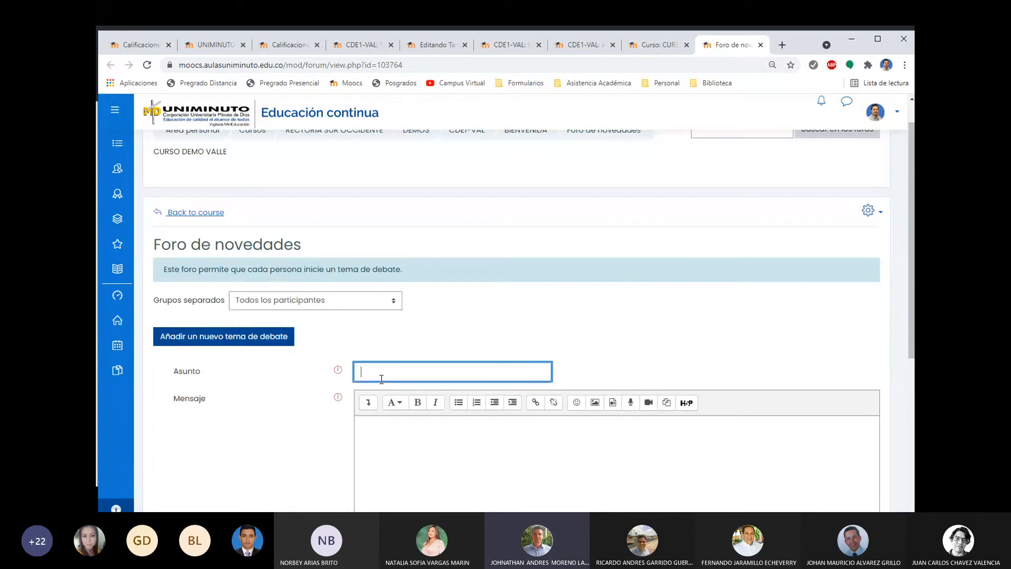
text(Grabaciones)
scroll(507, 343, down, 5)
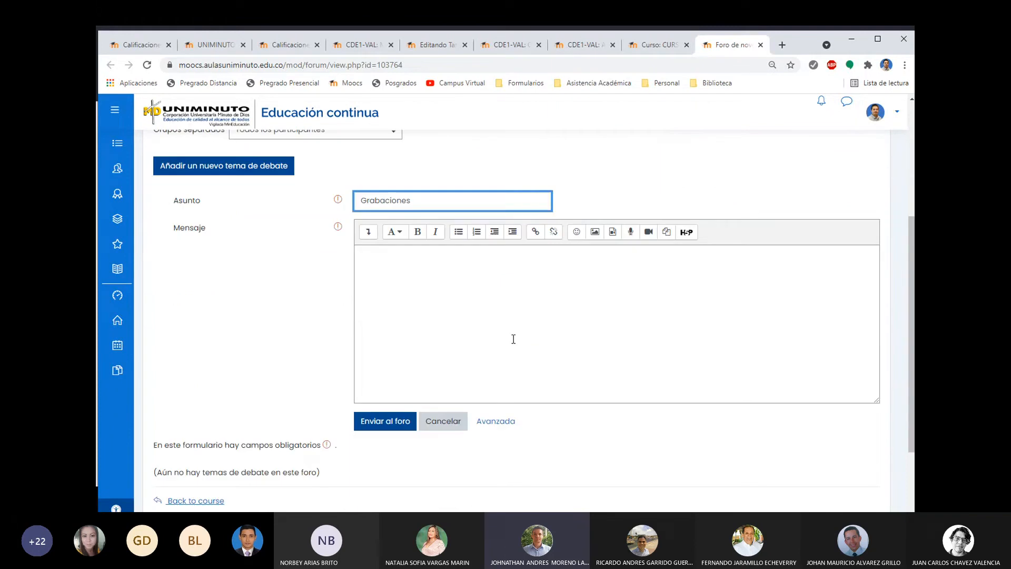
scroll(466, 252, up, 2)
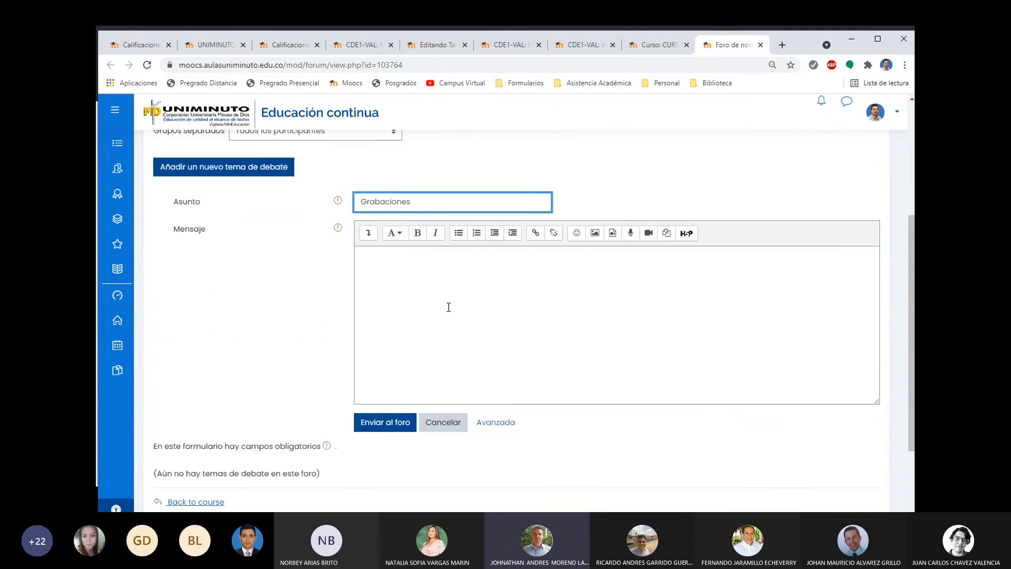
click(459, 424)
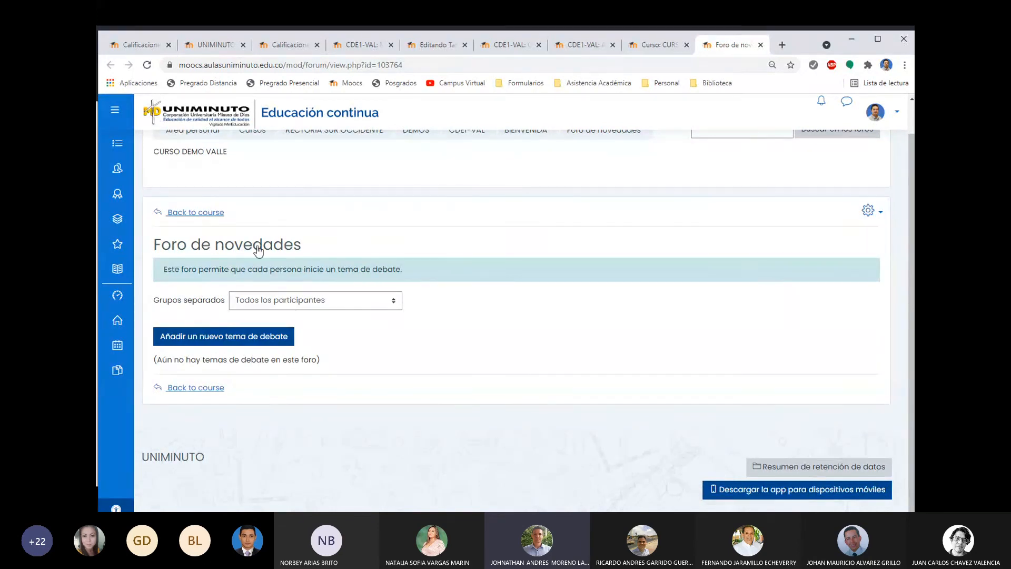
Close the forum, Mapa Mental, Editando Tarea, Cuento, Asistencia and course tabs, and return to Configuración Calificaciones
scroll(620, 246, up, 1)
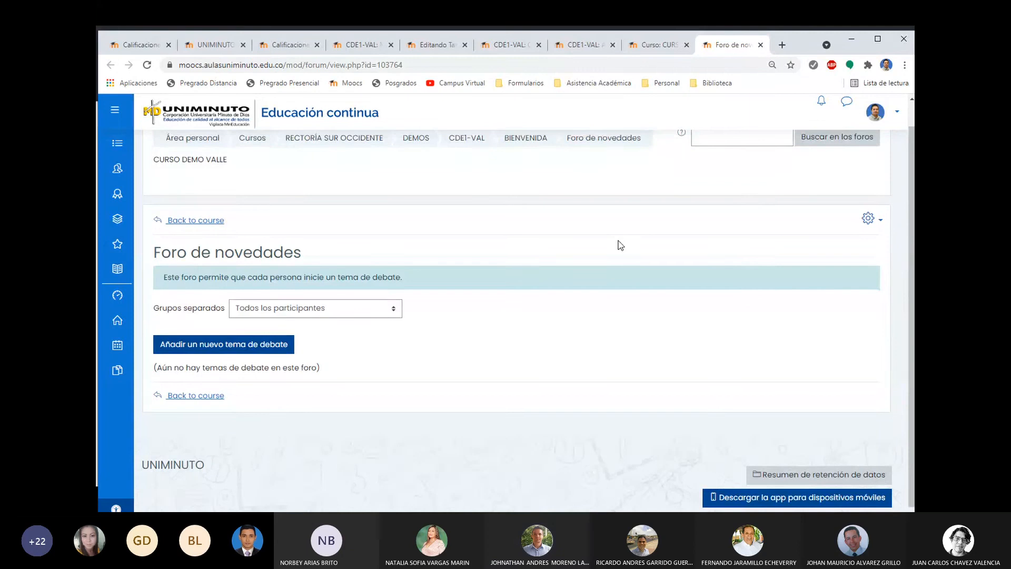
scroll(621, 245, up, 1)
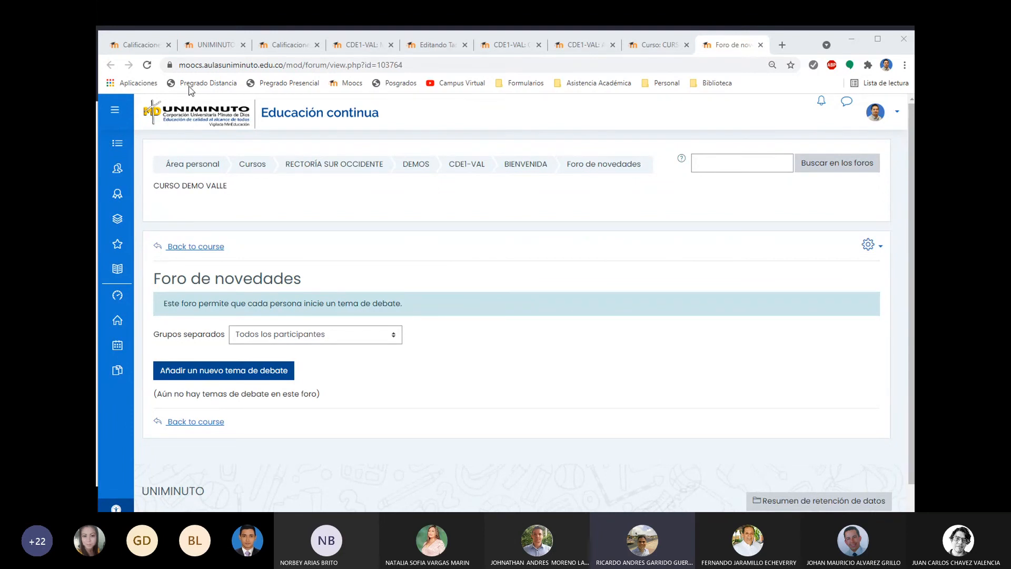
click(761, 46)
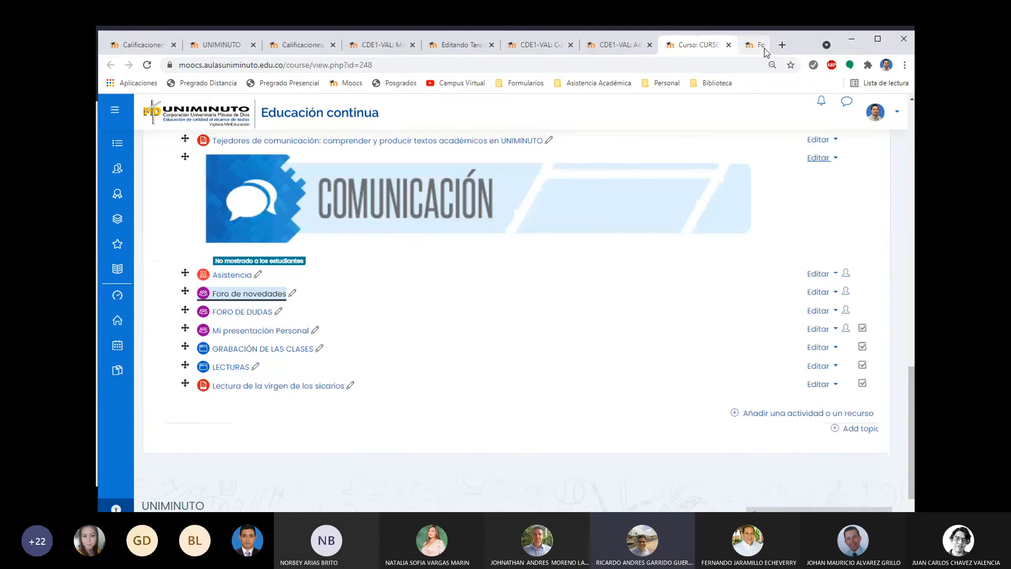
click(427, 46)
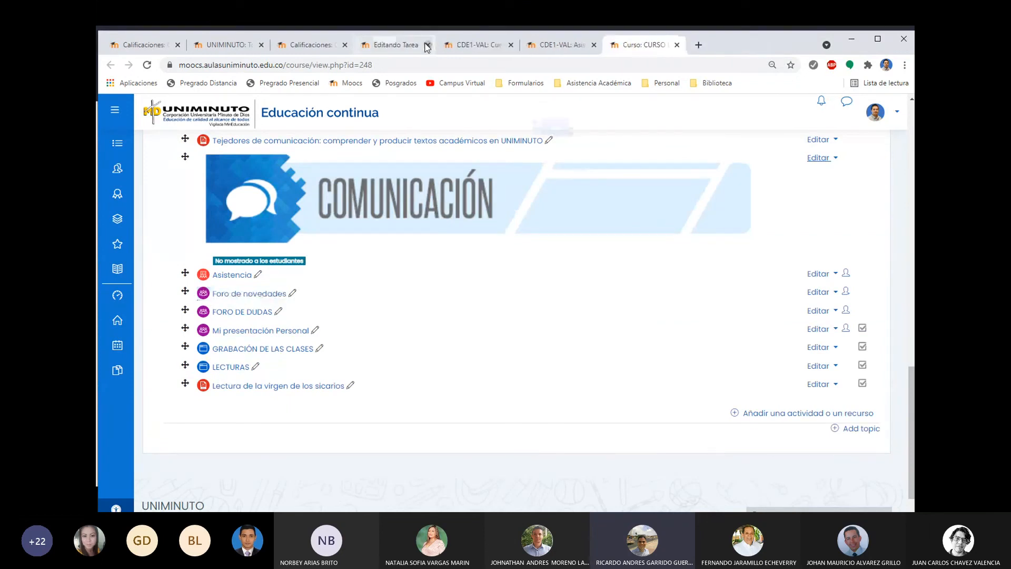
click(549, 132)
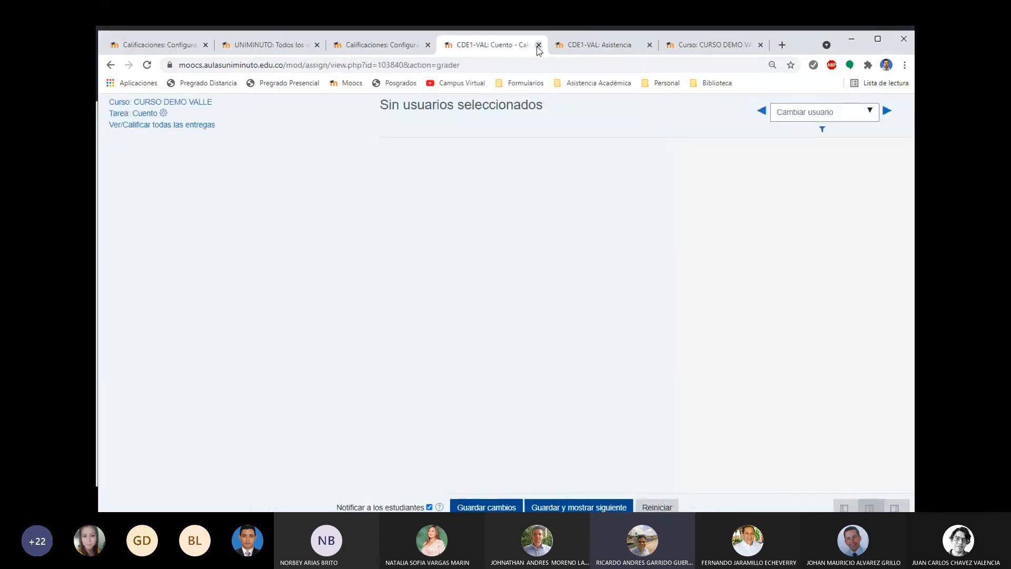
click(540, 46)
click(539, 45)
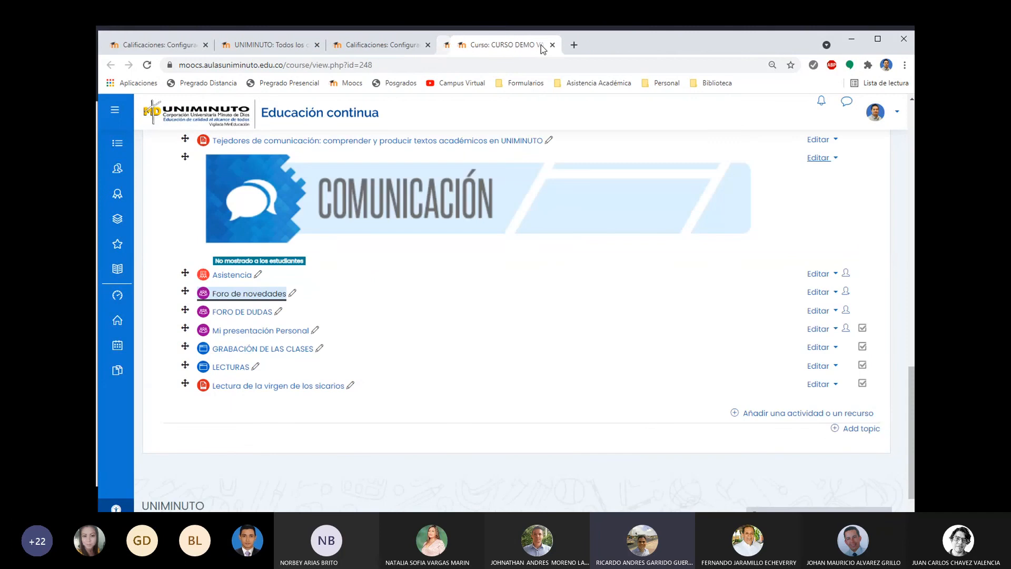
click(541, 45)
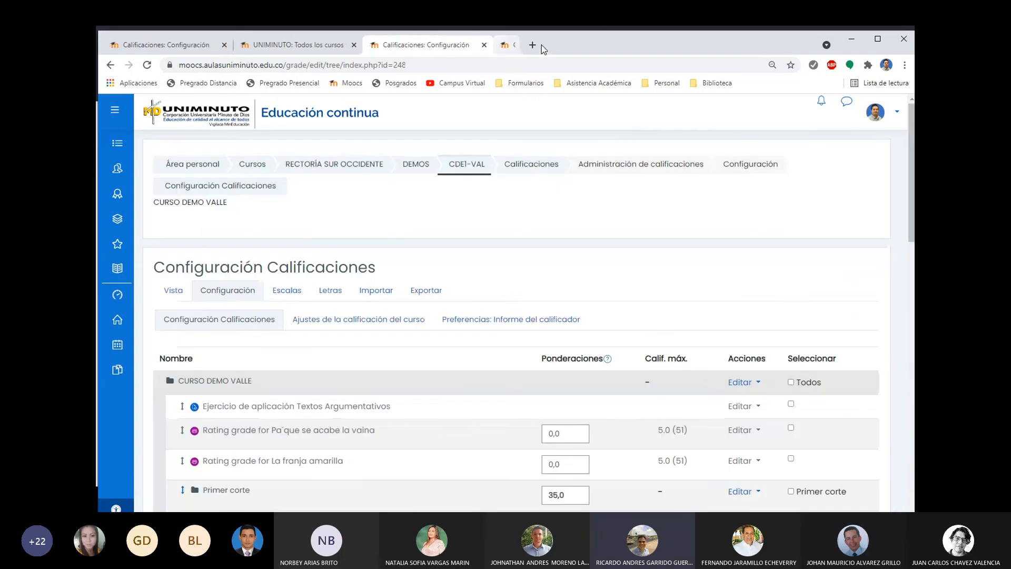
Examine the Primer corte category weight and the weights of its Mapa Mental, Cuestionario and Cuento Original activities
scroll(631, 226, down, 5)
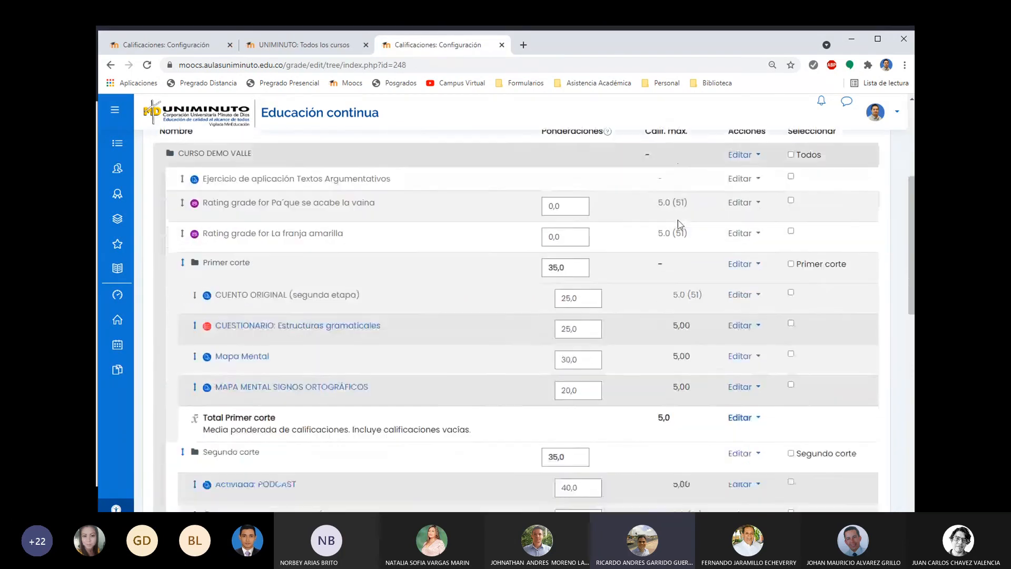
scroll(678, 219, up, 4)
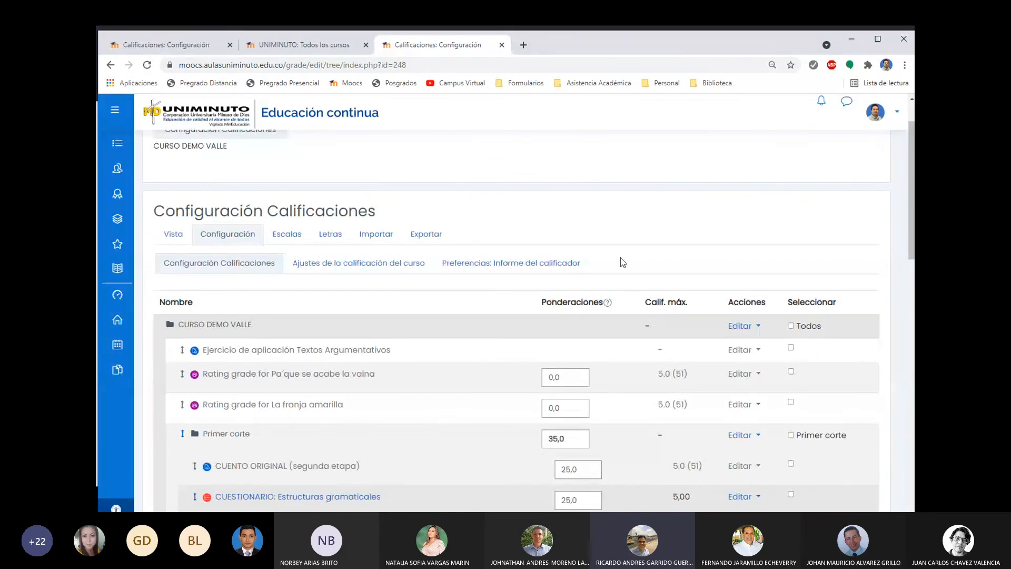
scroll(620, 258, down, 4)
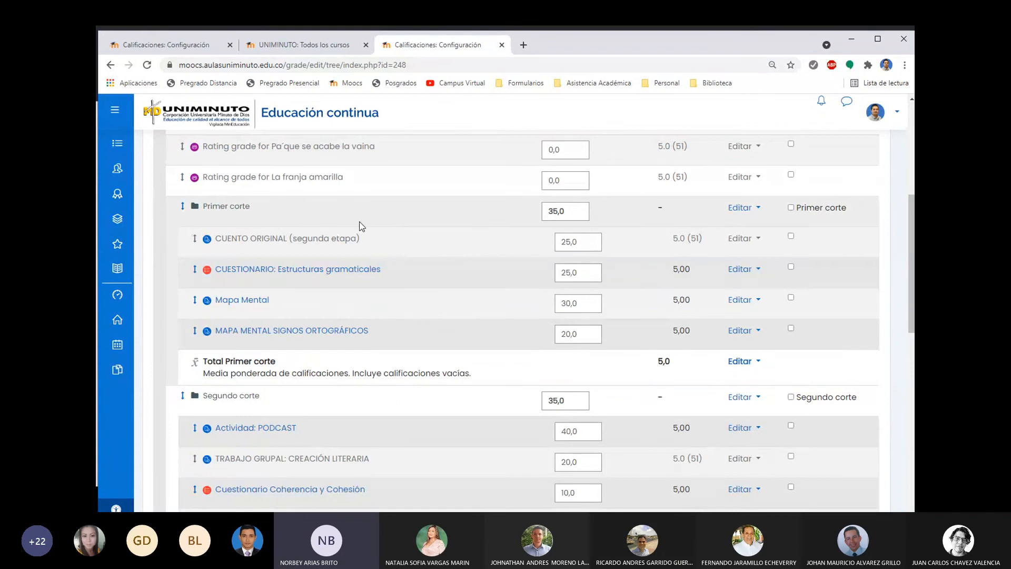
drag(572, 212, 529, 216)
drag(580, 243, 561, 304)
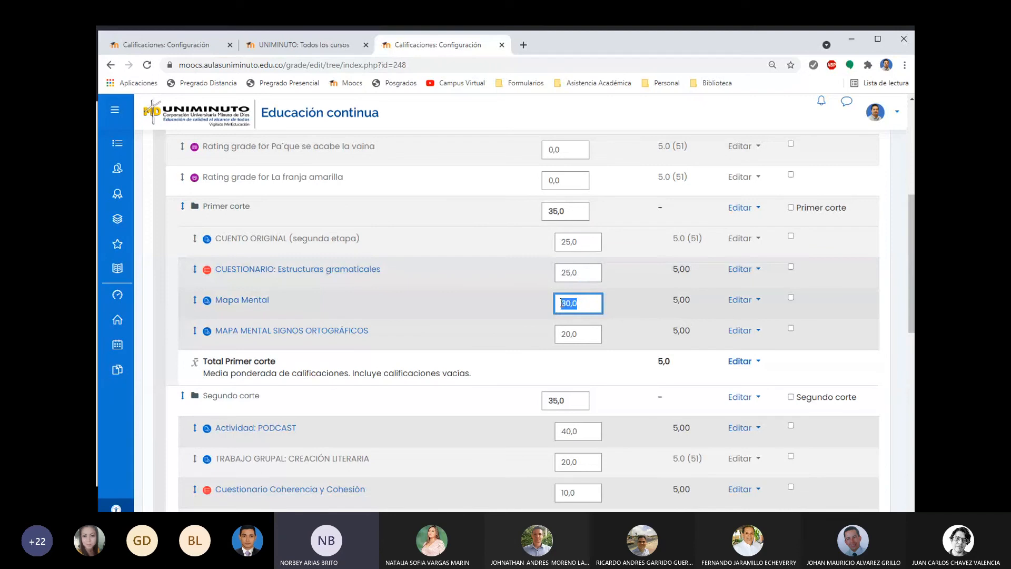
drag(583, 272, 556, 279)
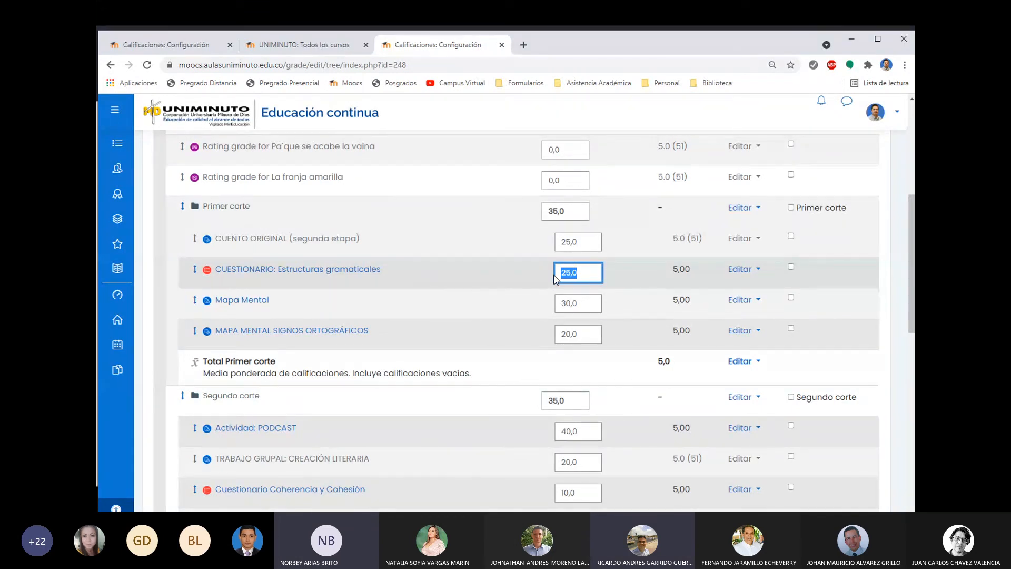
click(580, 240)
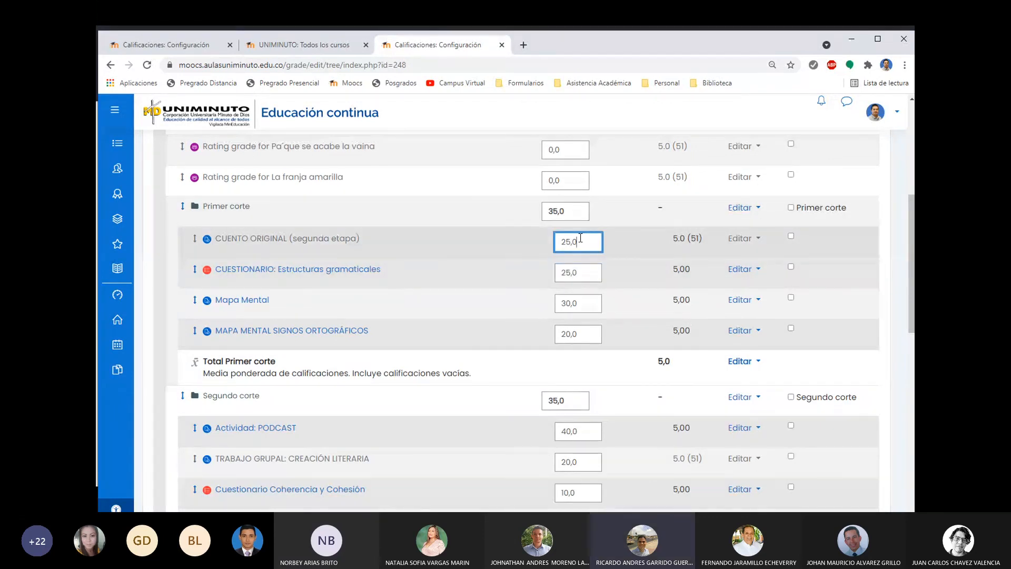